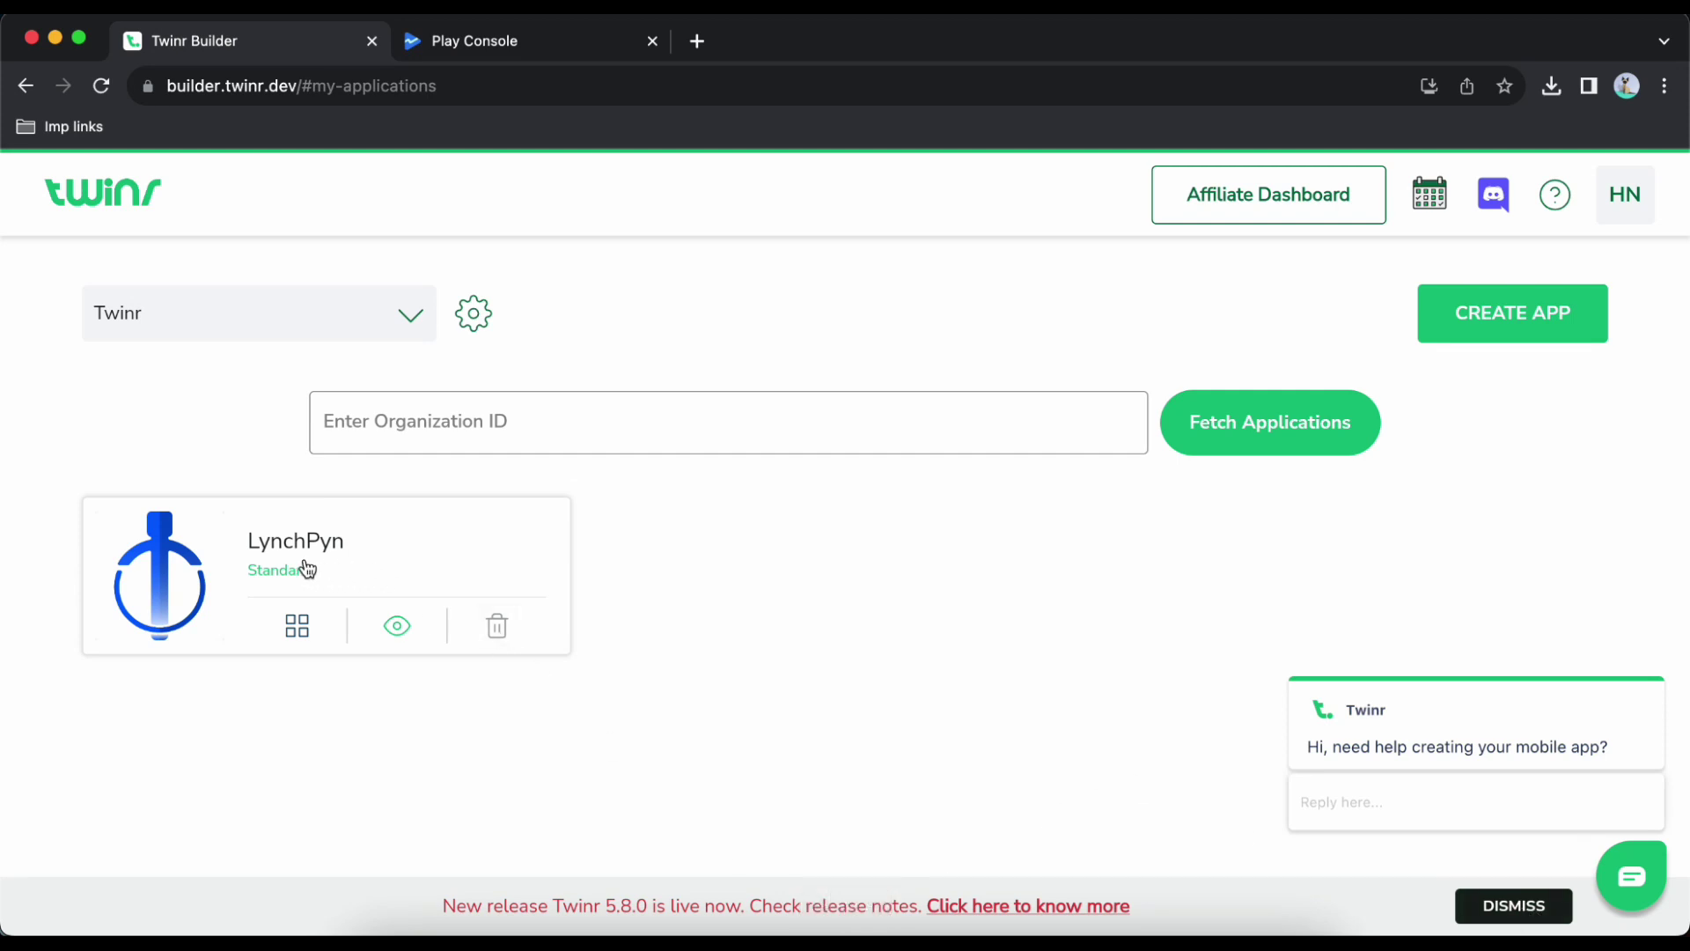
Open the LynchPyn app and look through its Branding and App Theme settings
left_click(179, 568)
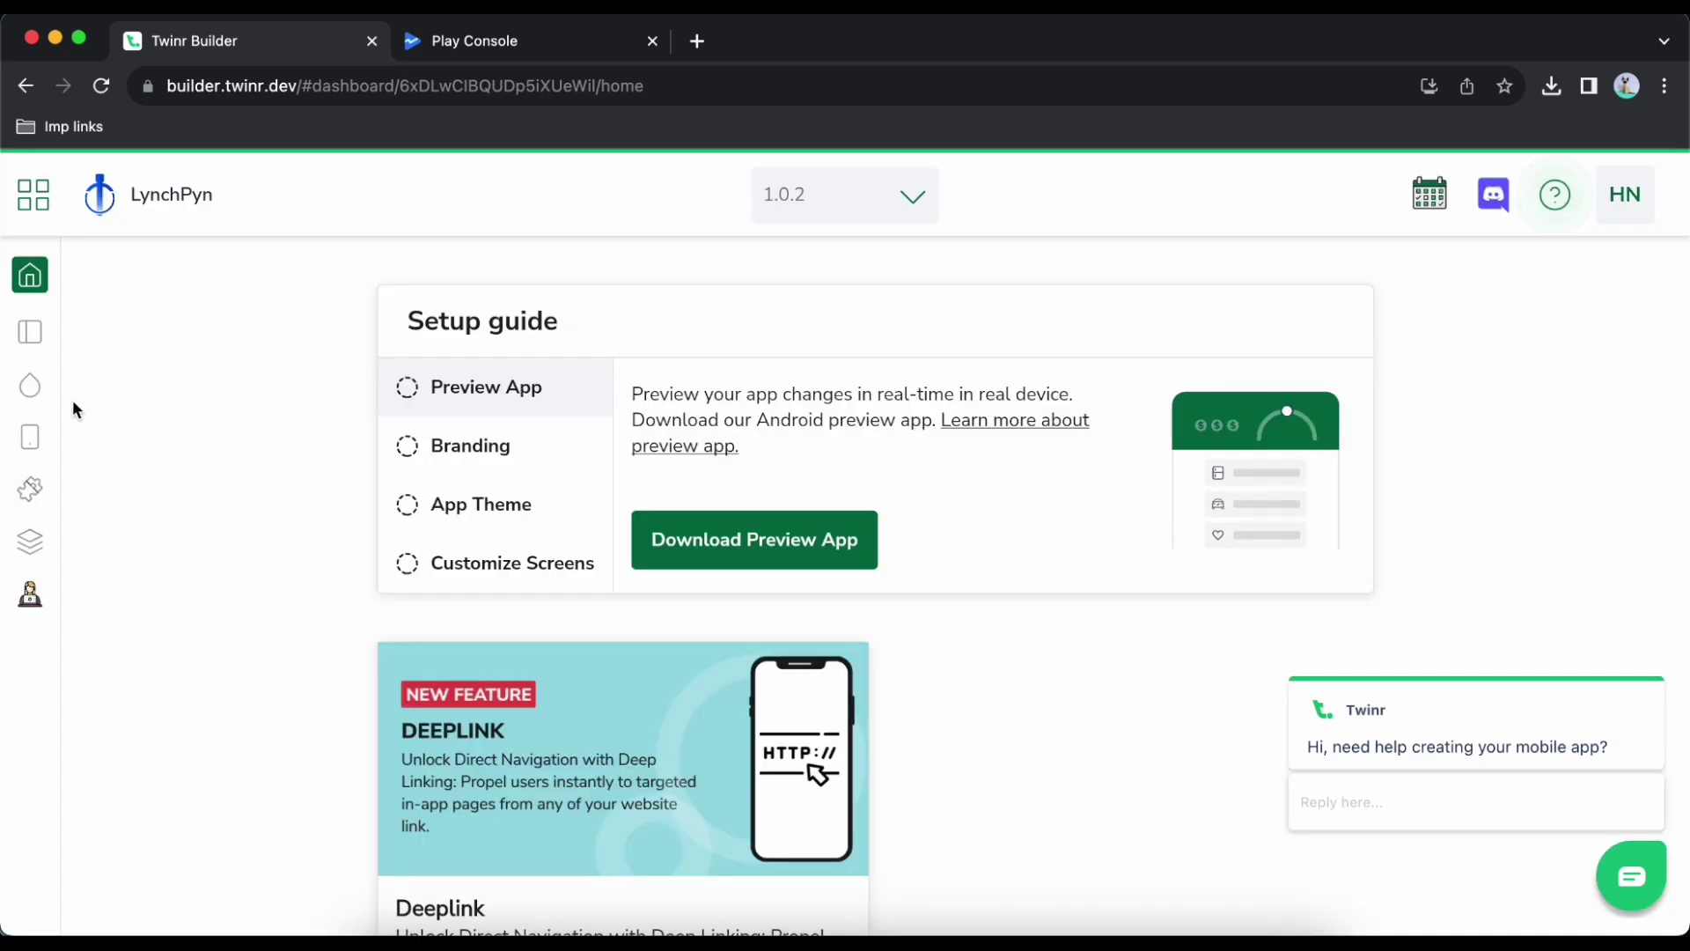
left_click(33, 342)
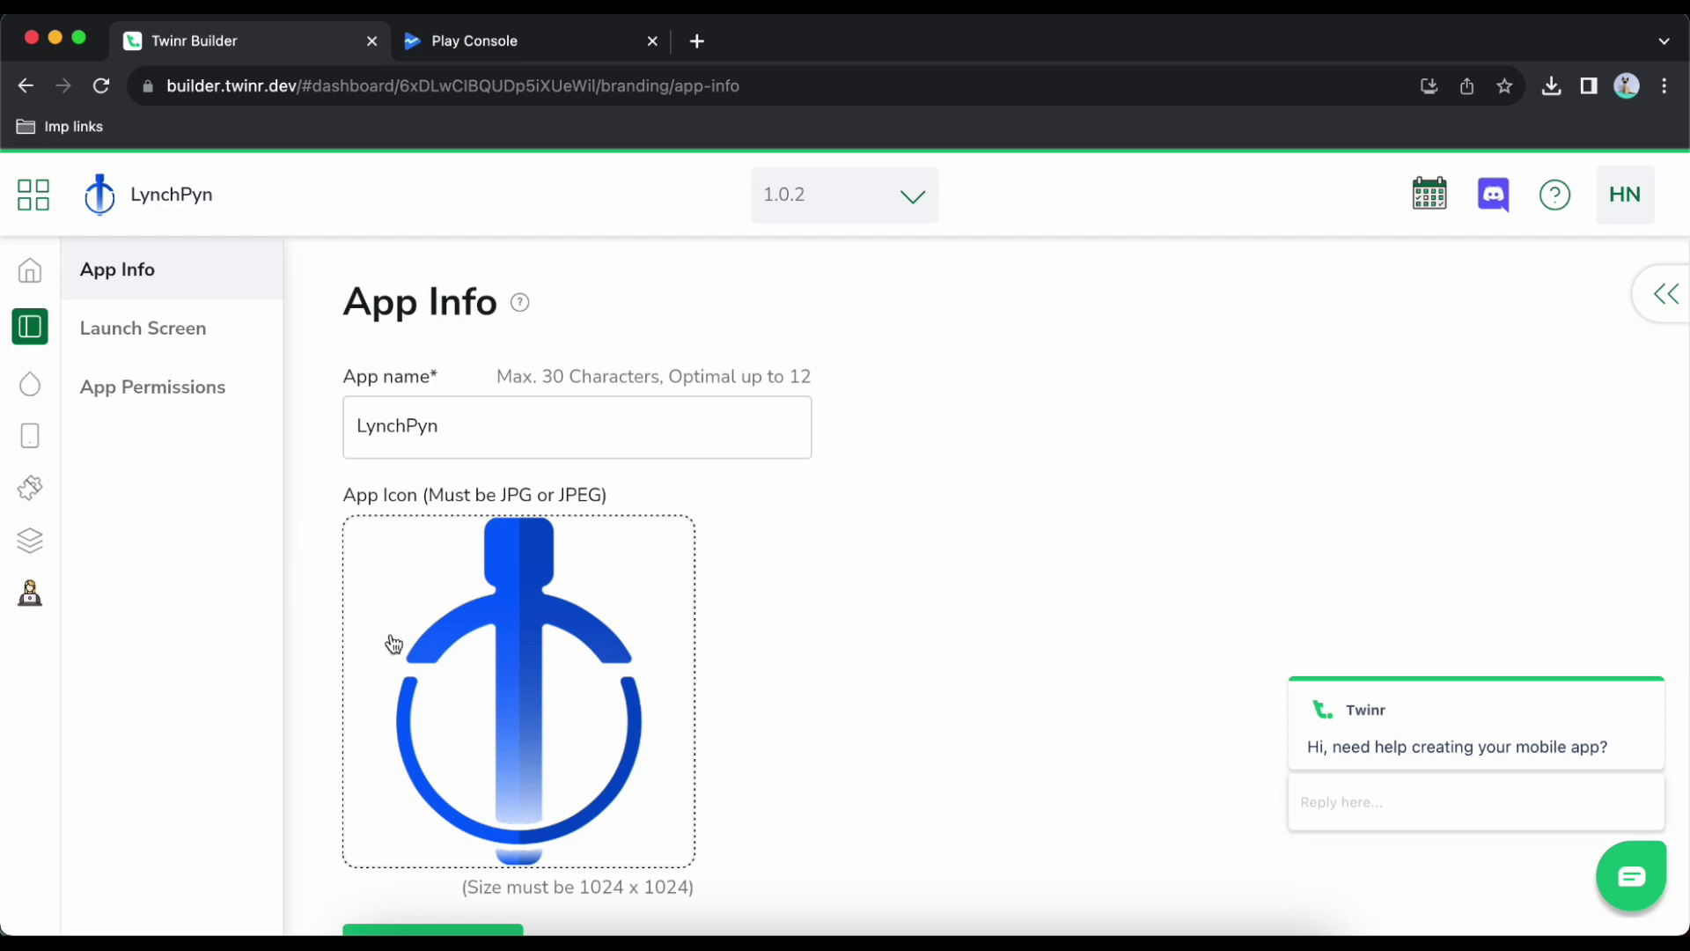
scroll(379, 634, "down", 1)
left_click(29, 394)
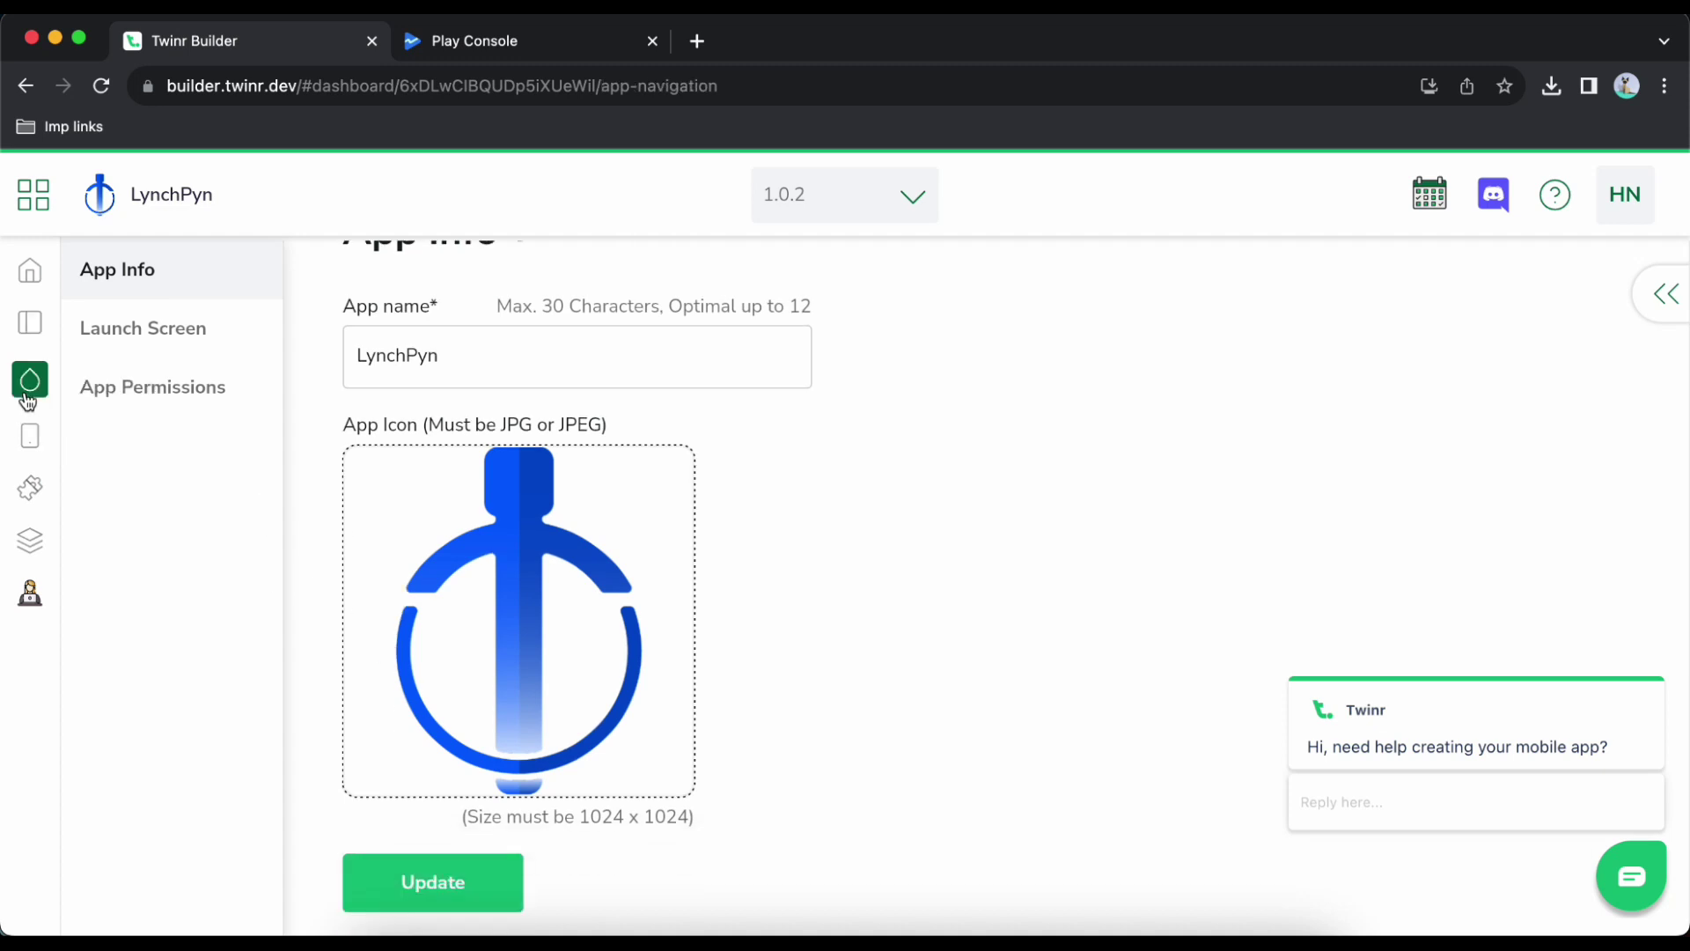
scroll(714, 590, "down", 3)
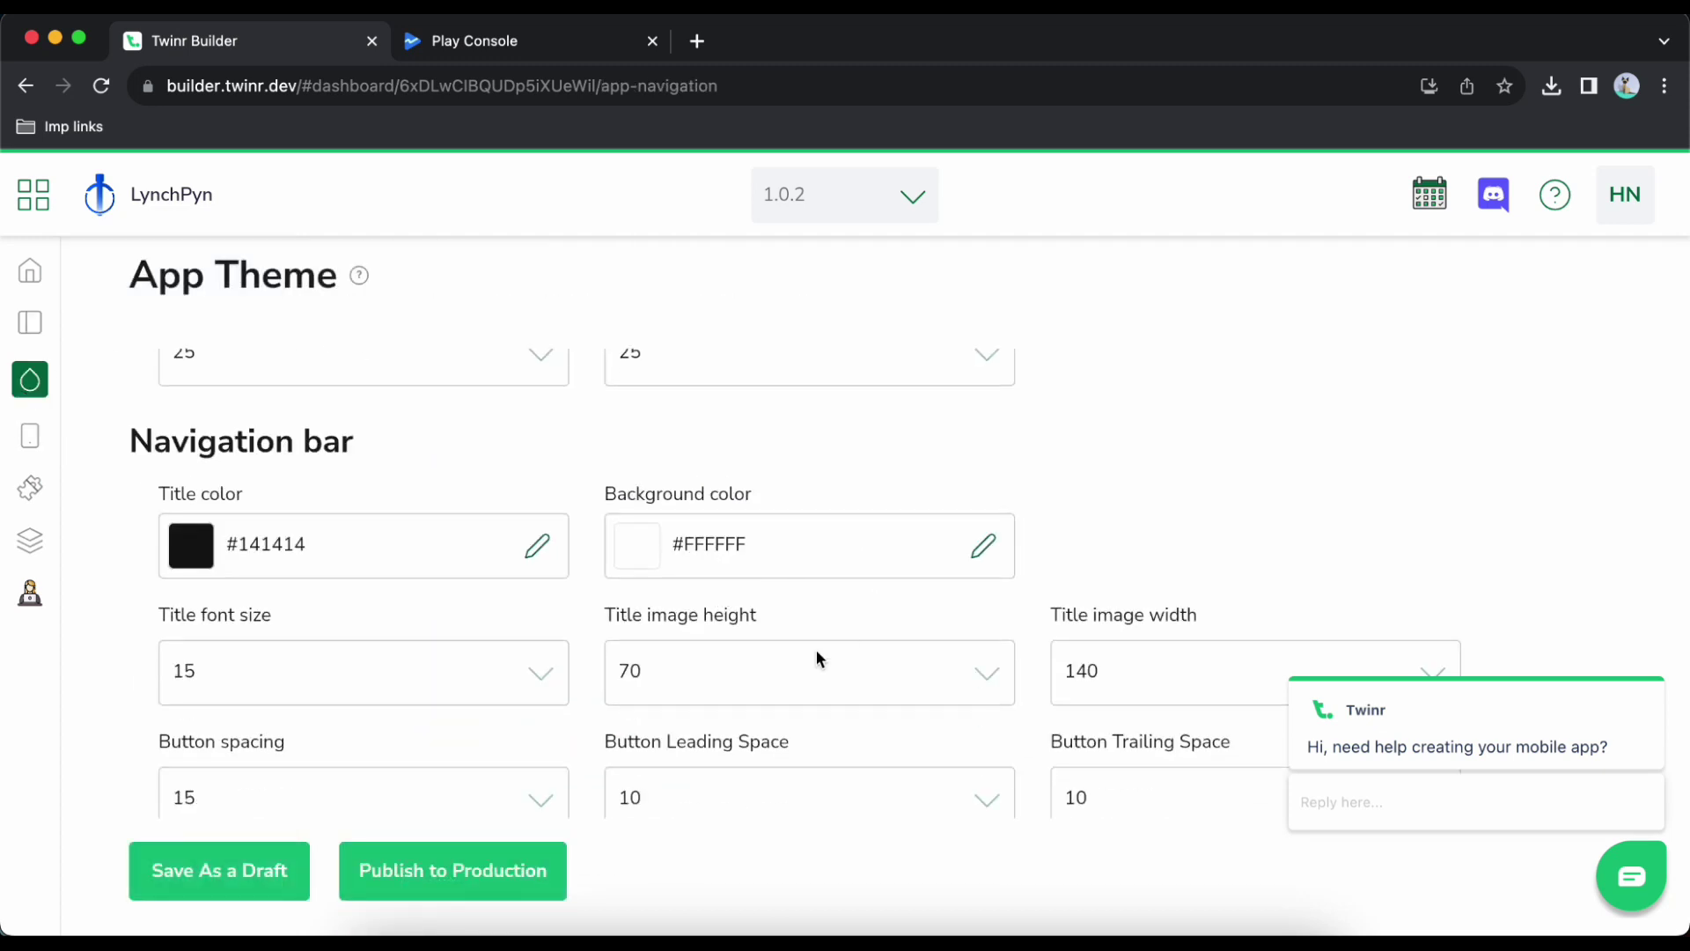
scroll(827, 652, "down", 4)
Check the Planner, Team and Routine screen settings, then go to the Extensions add-ons page
left_click(32, 435)
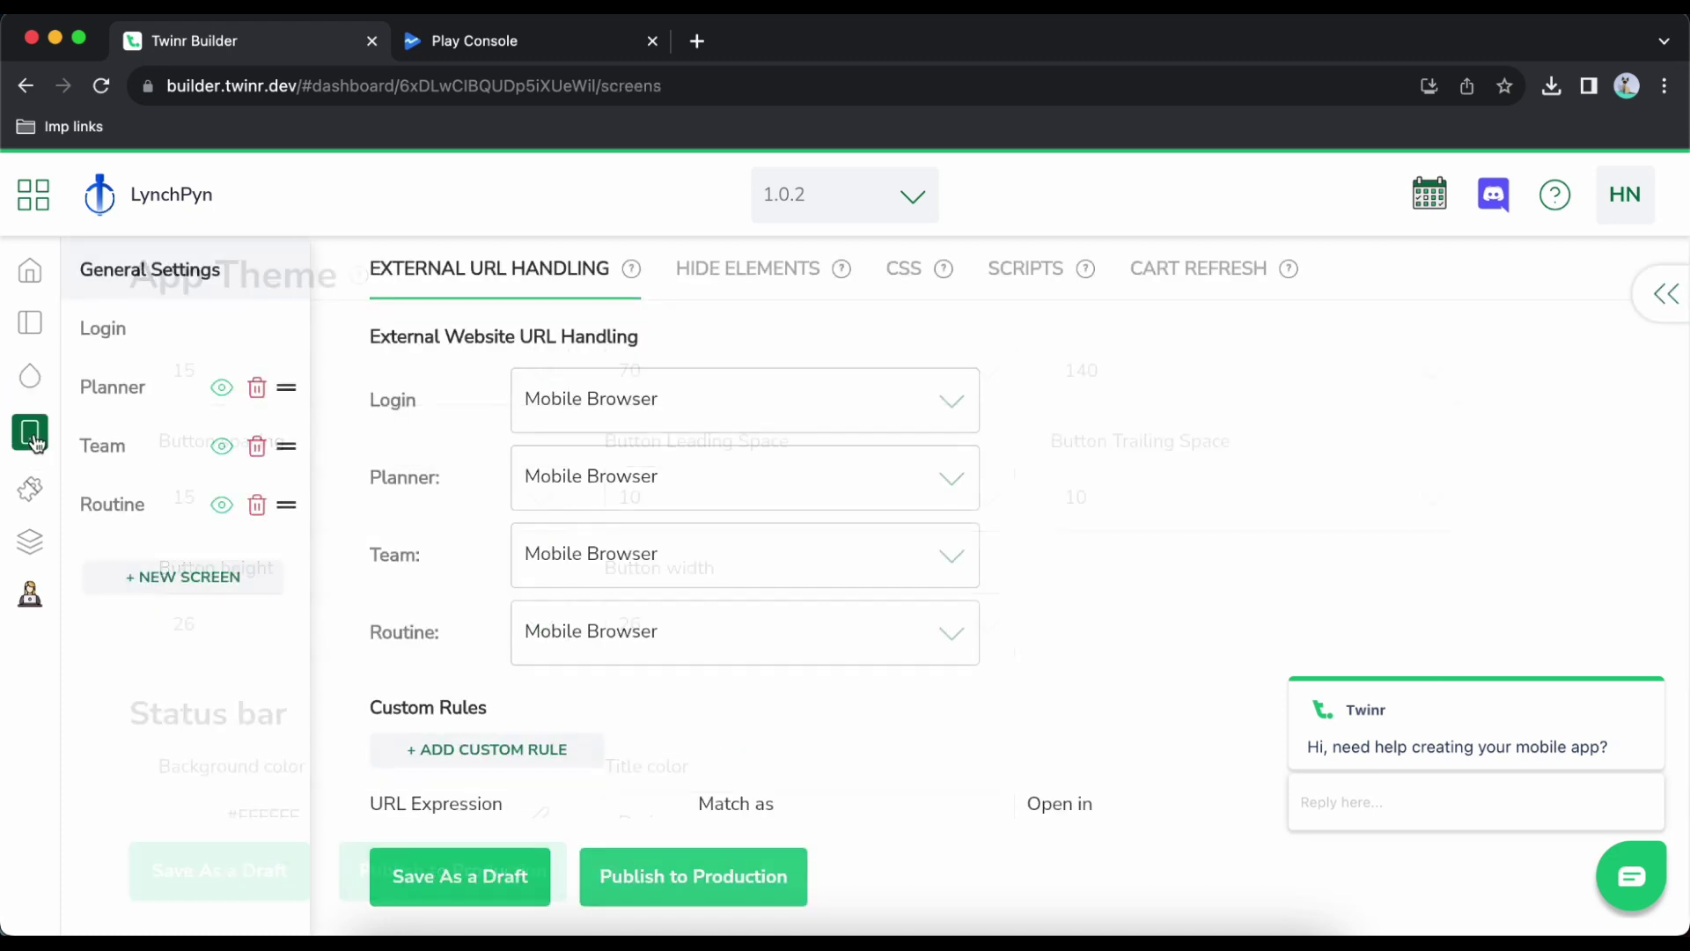
left_click(160, 390)
left_click(135, 447)
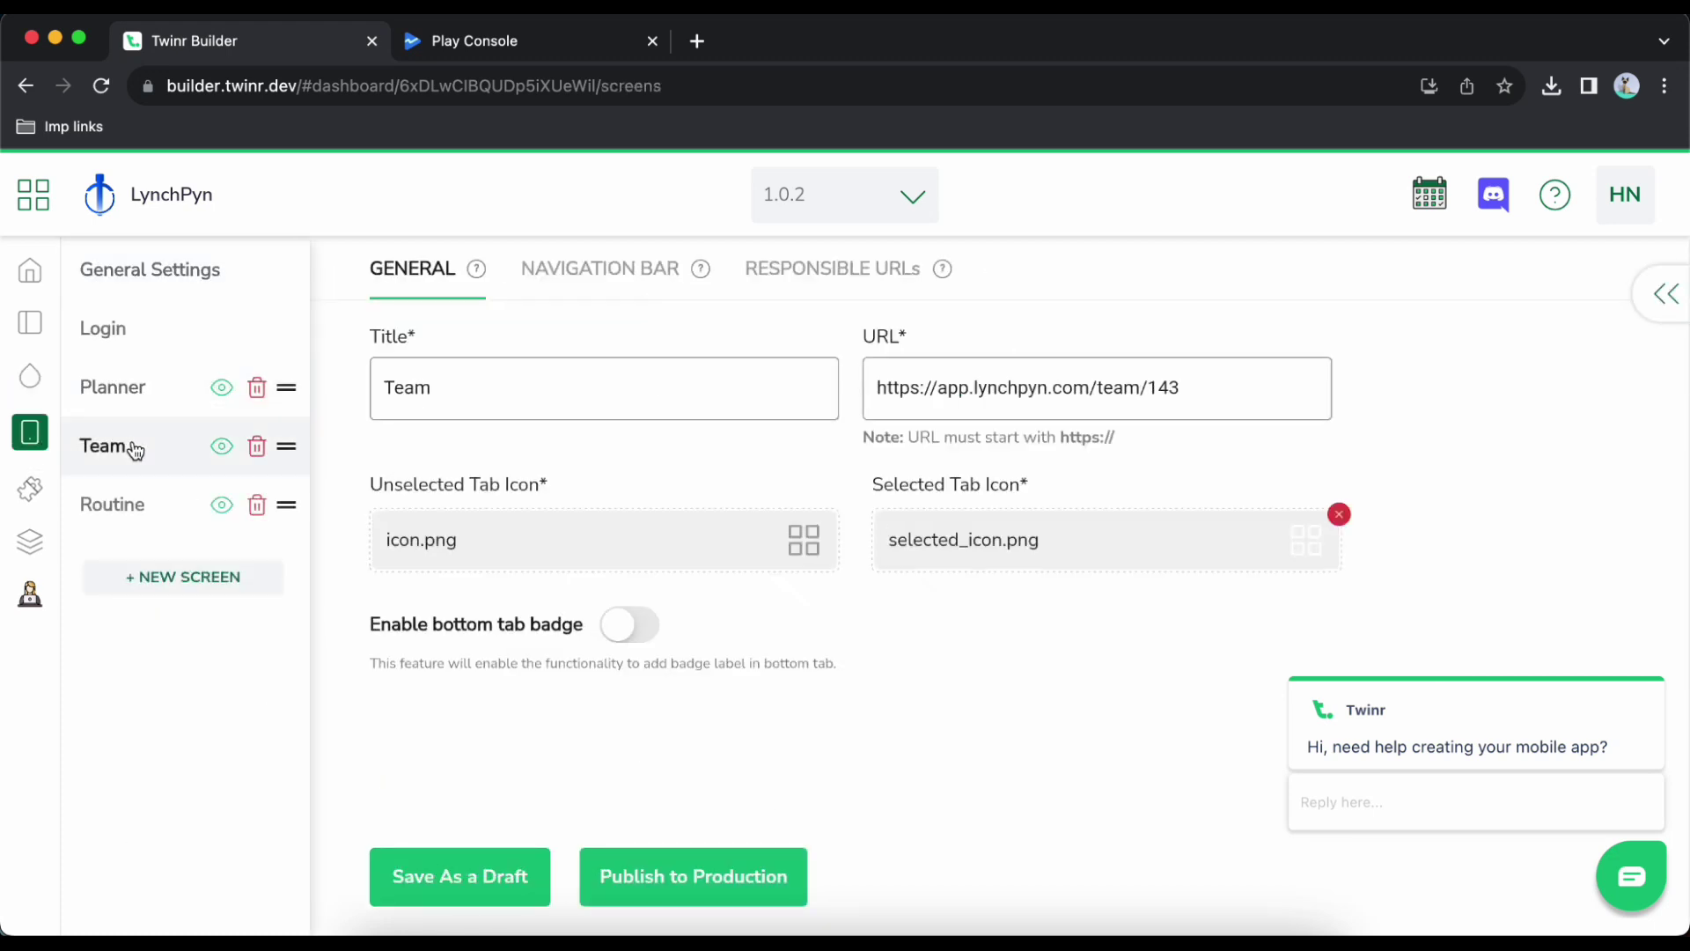
left_click(130, 504)
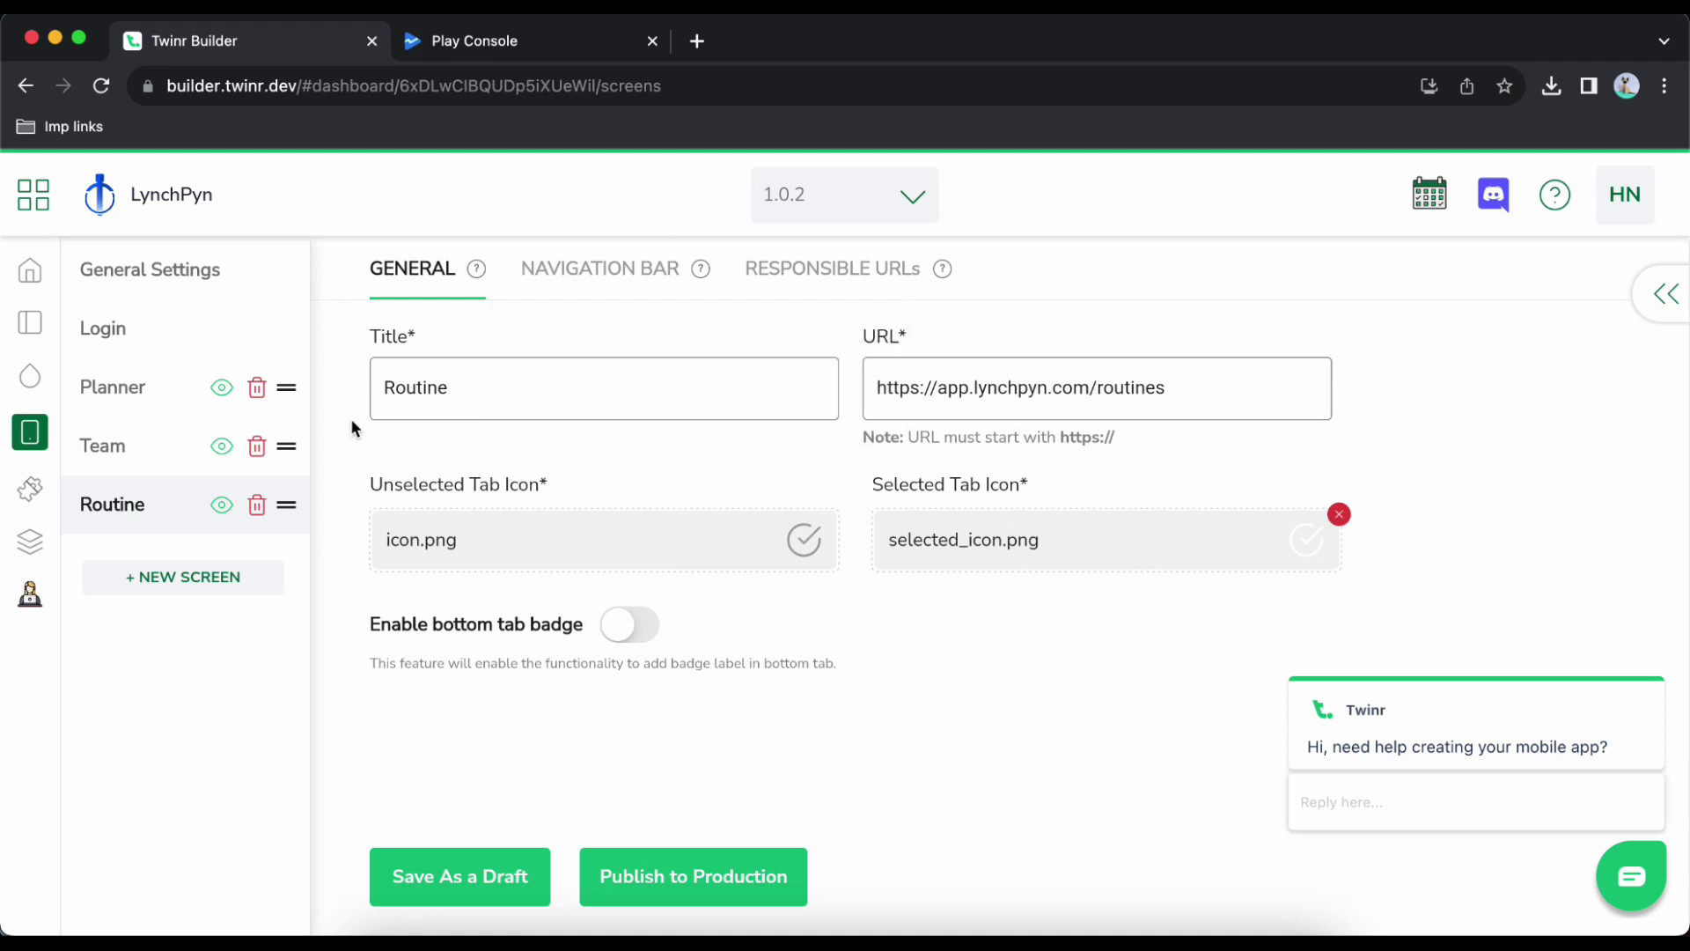
left_click(30, 486)
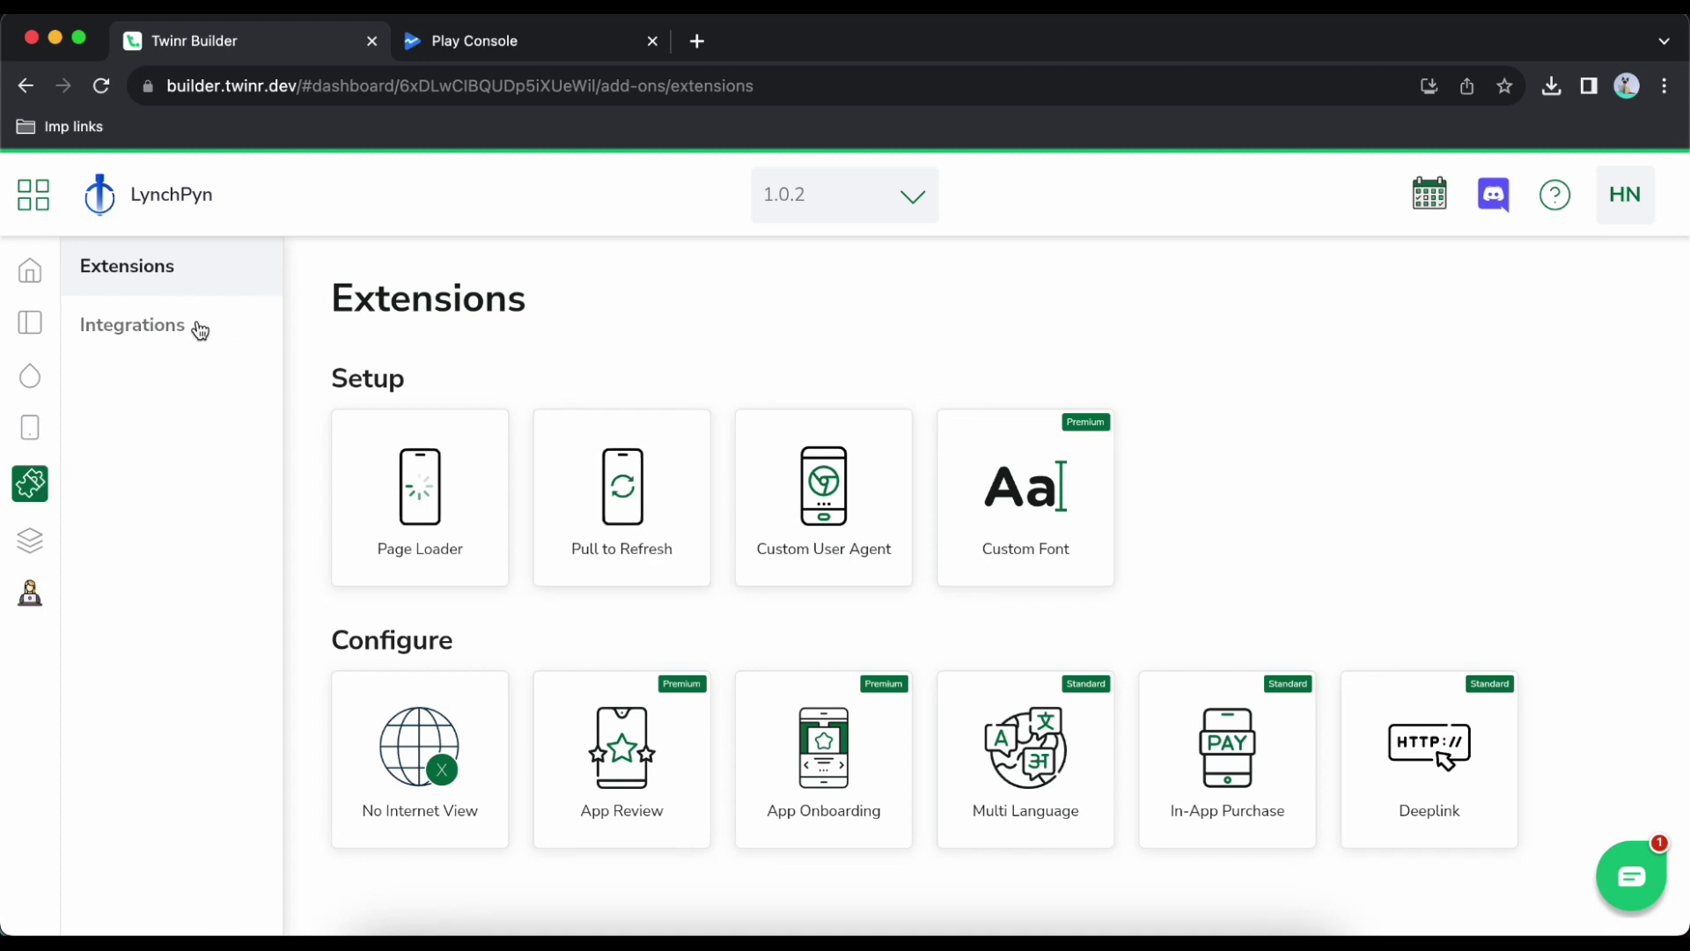
View the Android build Signing Info page, then return to the Screens settings
left_click(34, 547)
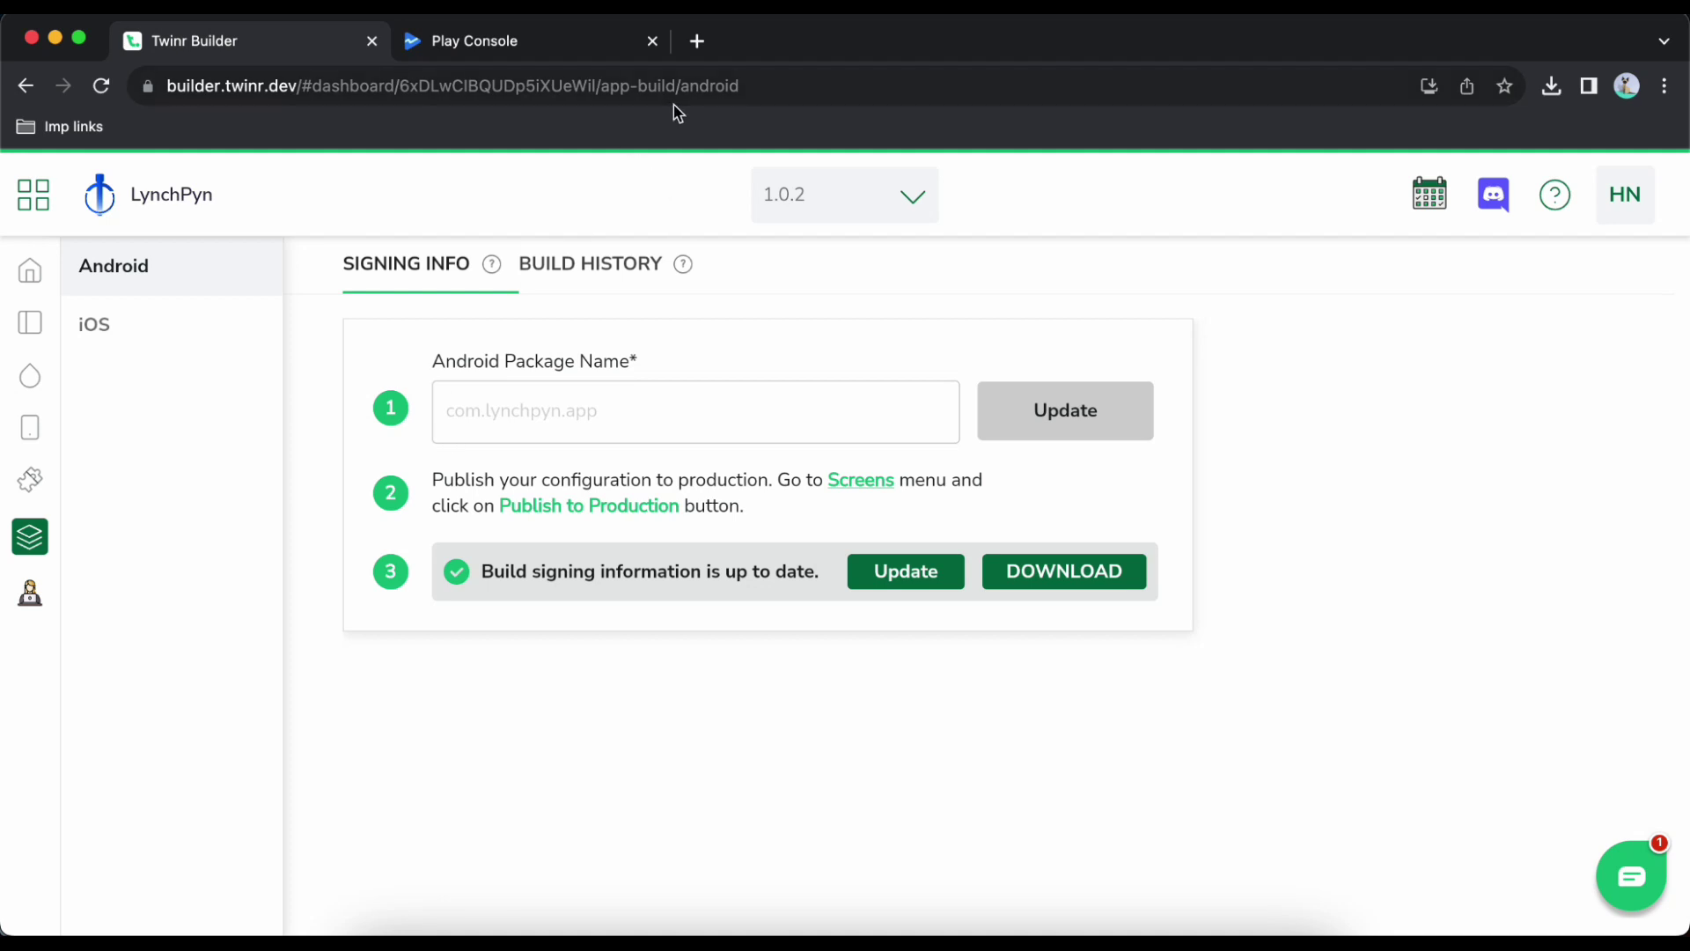
left_click_drag(758, 86, 448, 85)
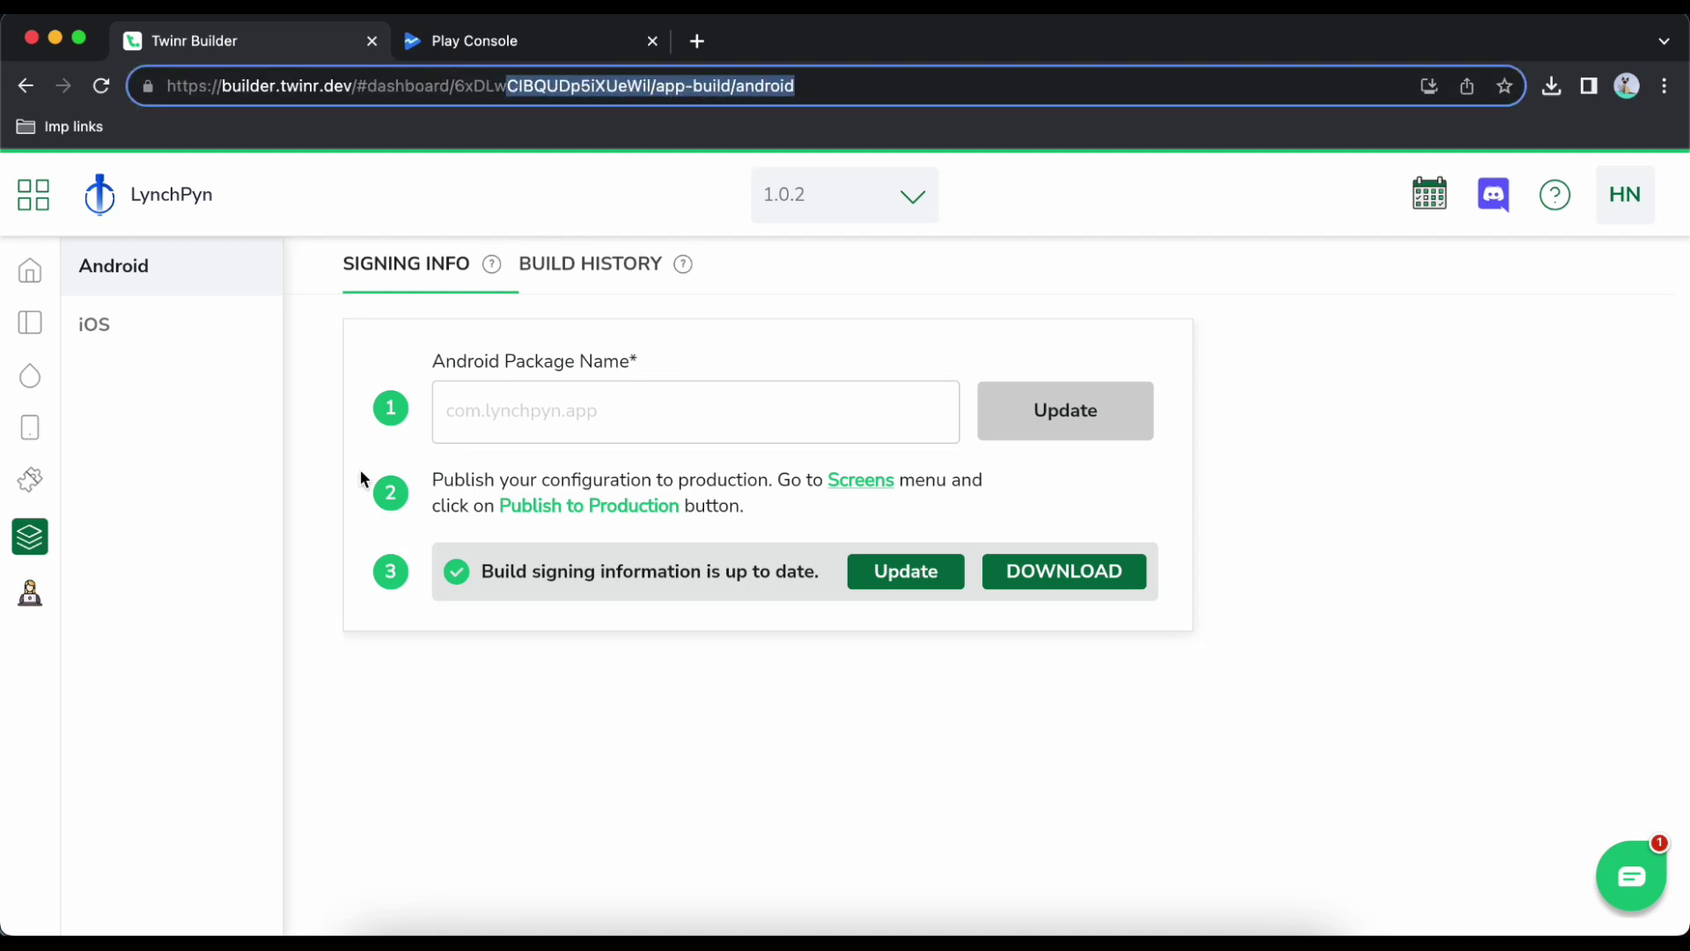
left_click(305, 472)
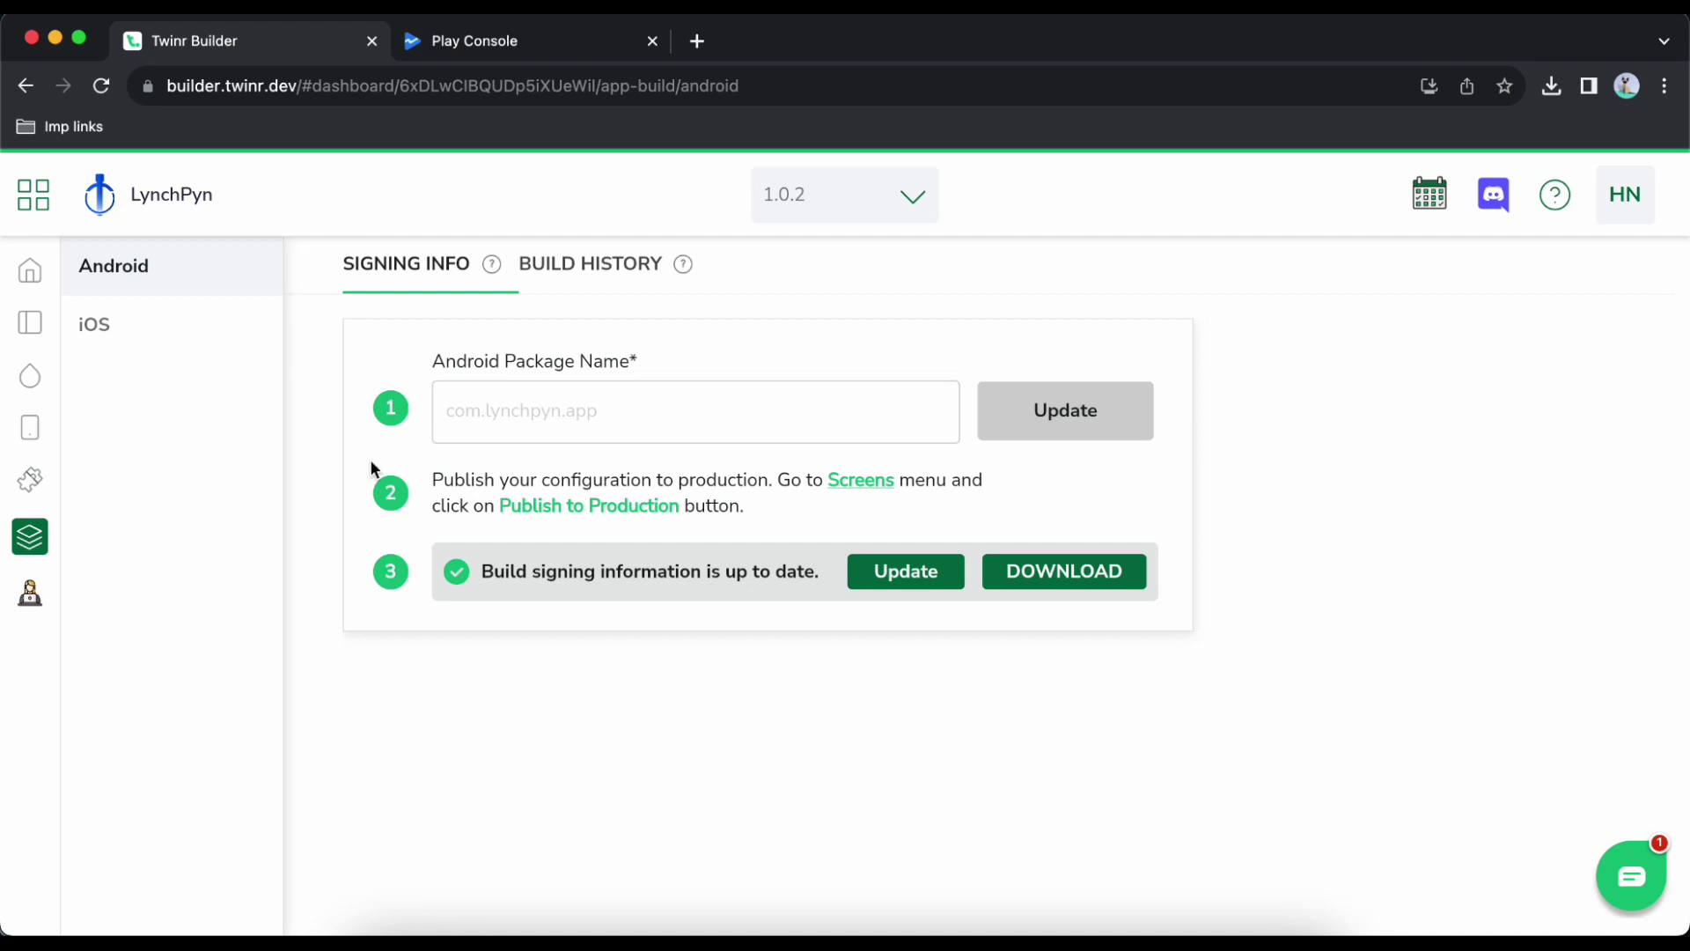
left_click(31, 433)
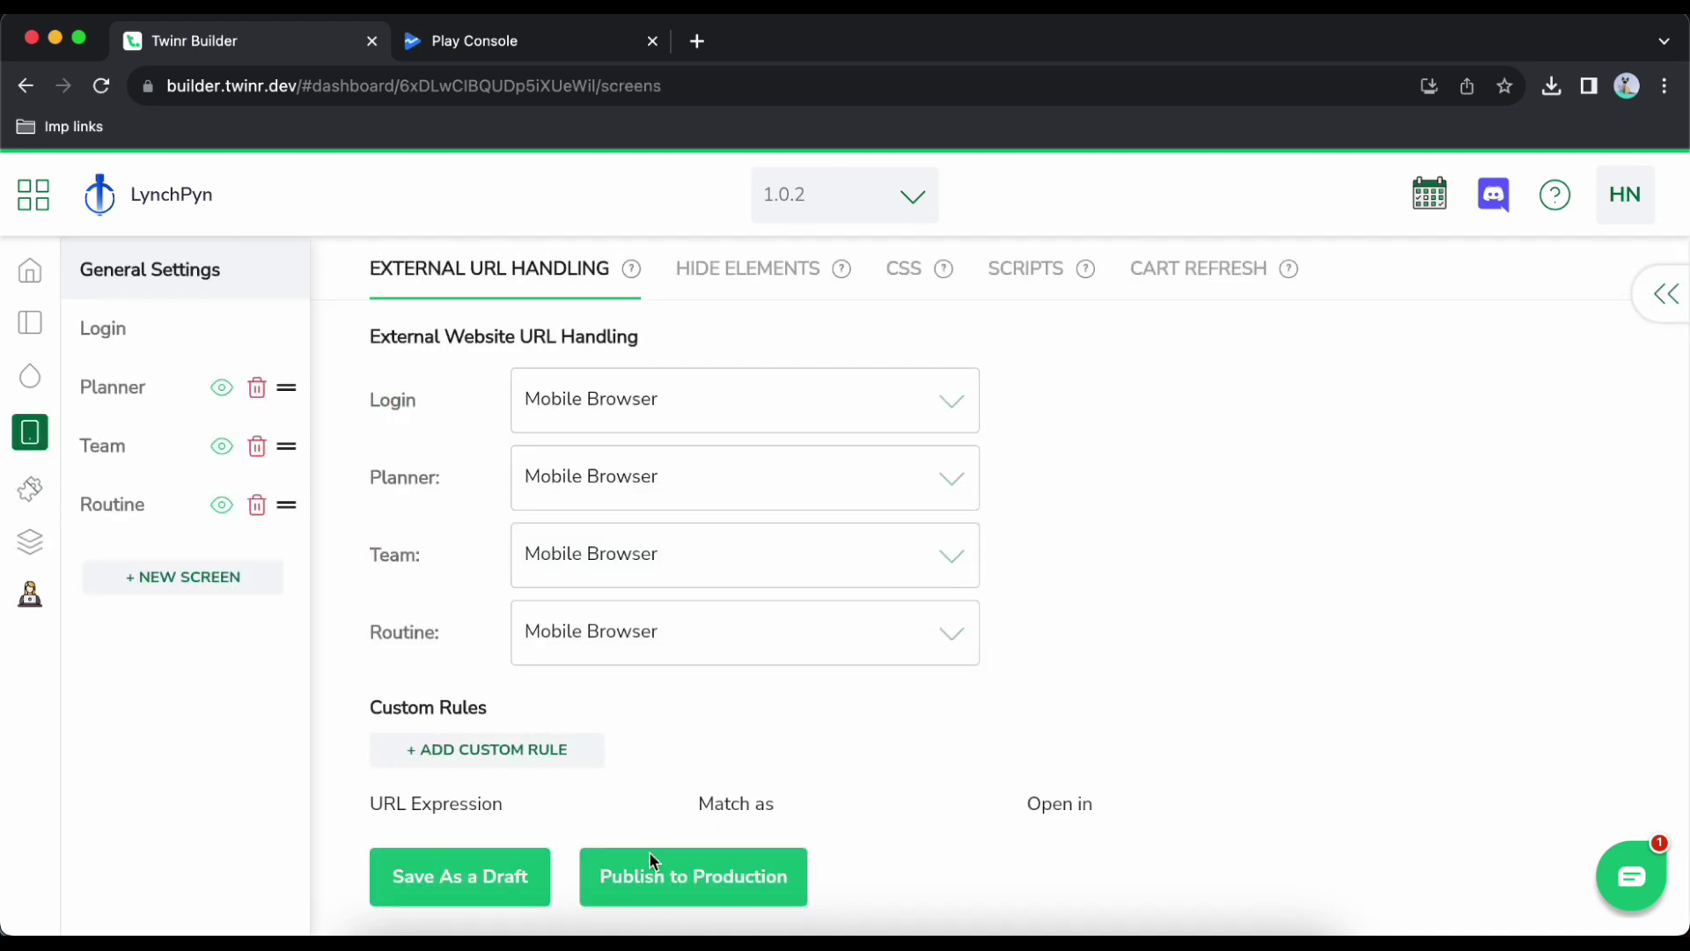
Publish the LynchPyn configuration to production and go back to the Android build page
left_click(673, 878)
left_click(815, 619)
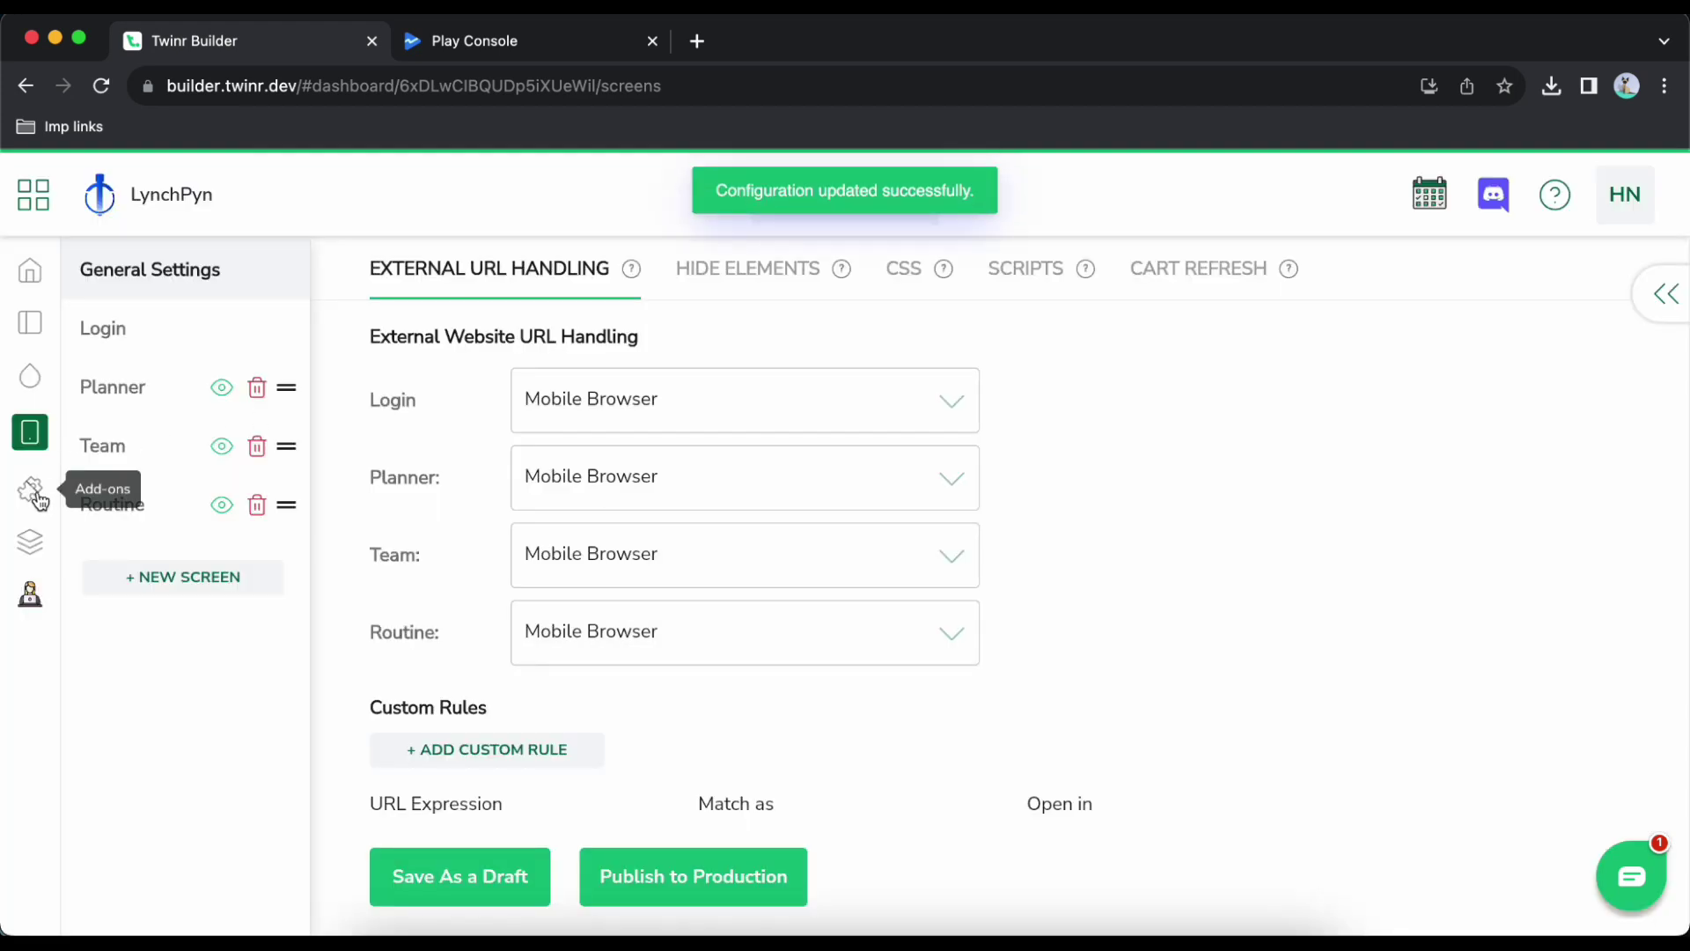
left_click(34, 539)
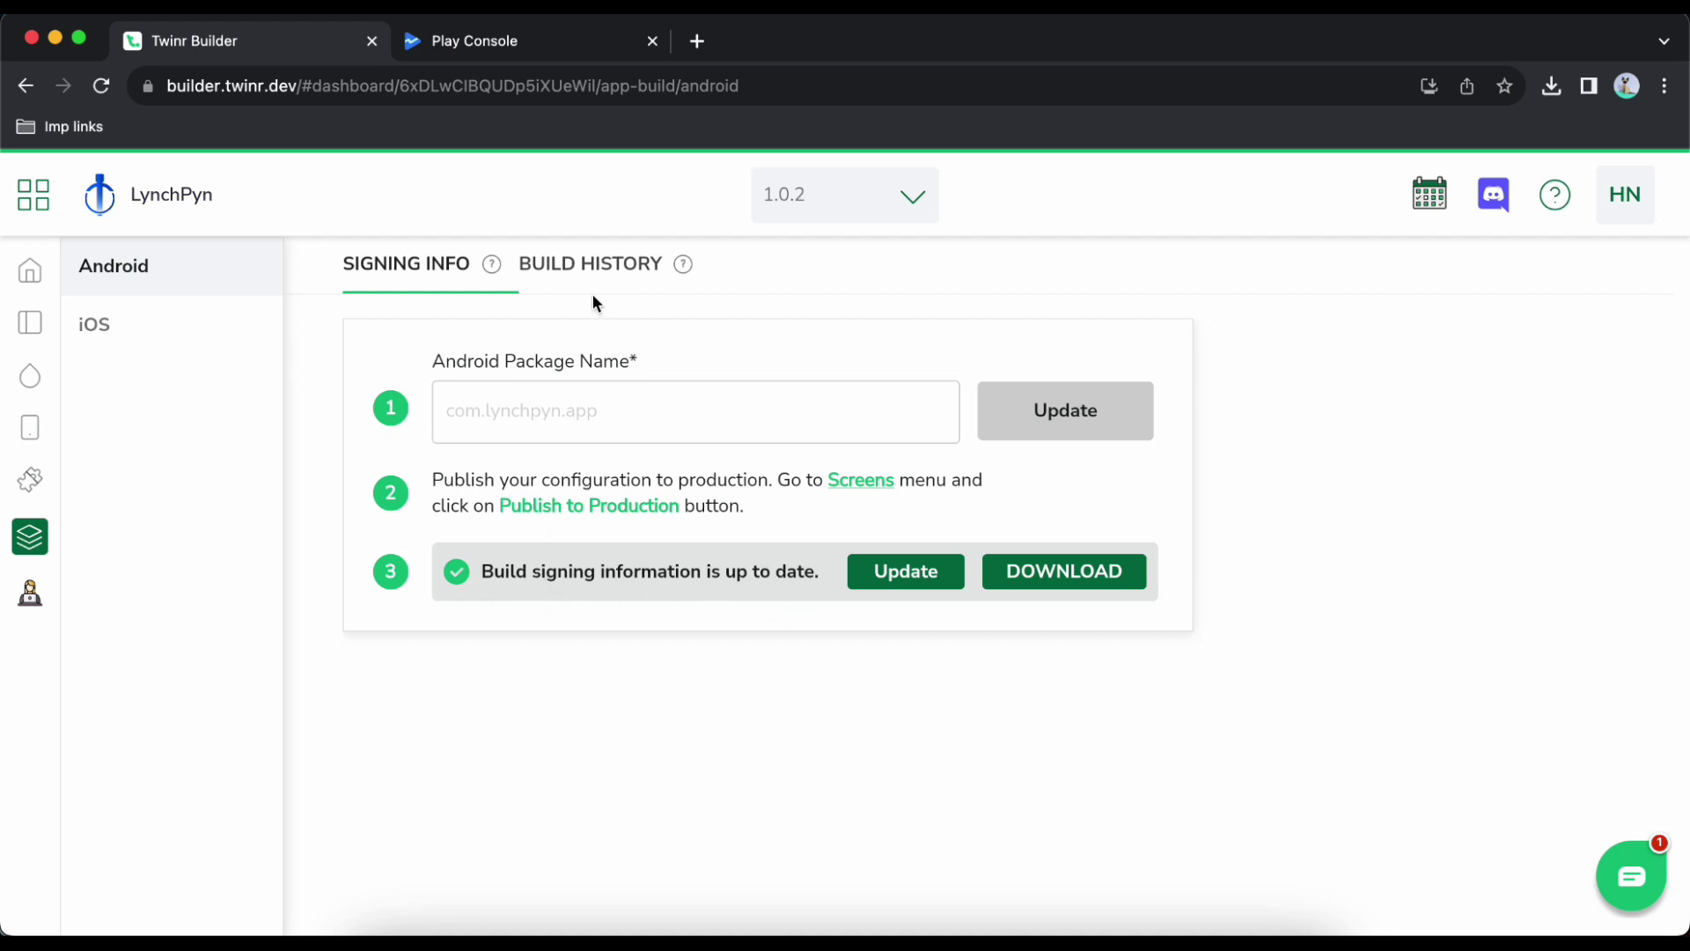
From Build History, request and confirm a new Android build for version 1.0.2, build 2
left_click(566, 280)
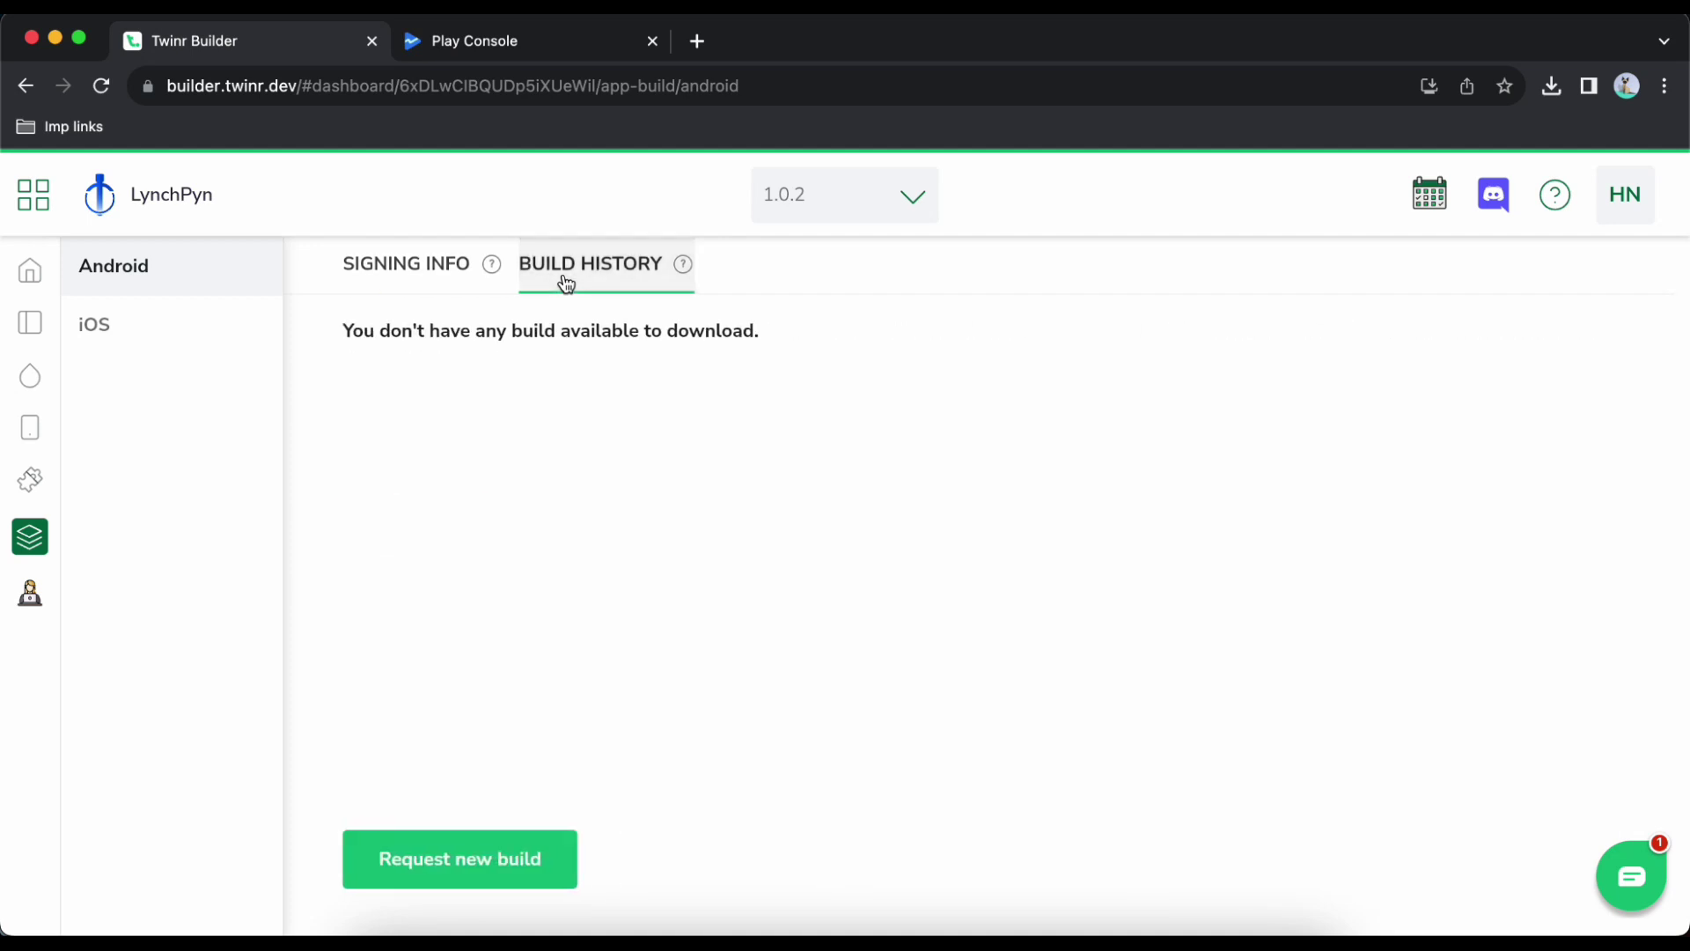
left_click(476, 862)
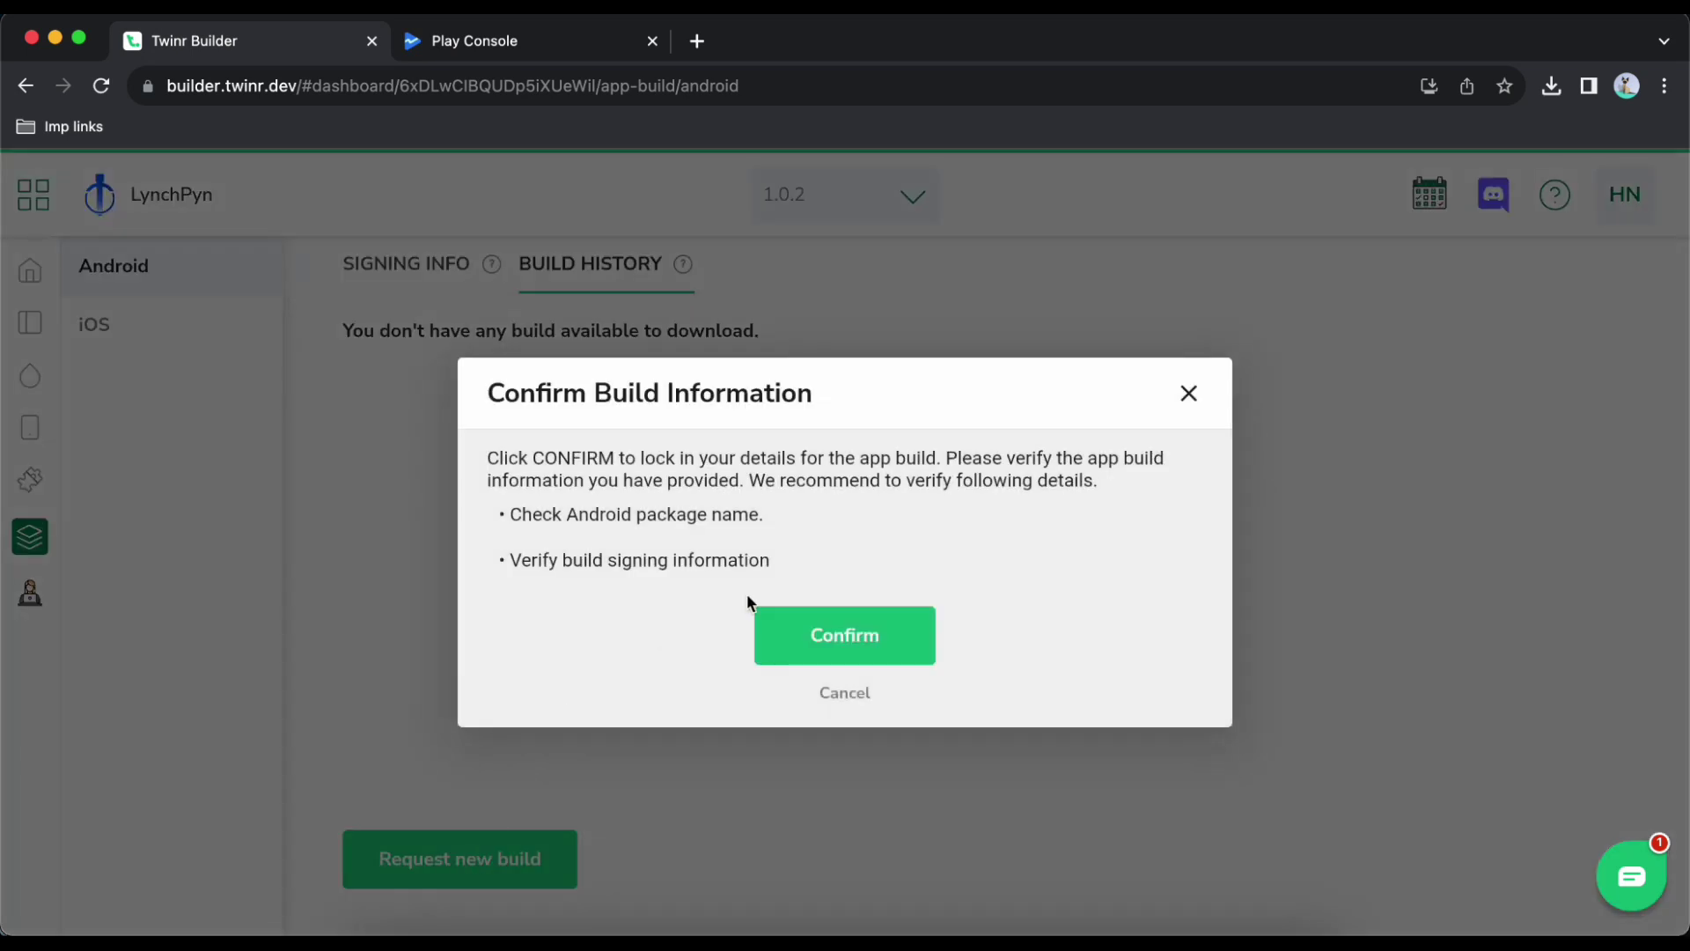
left_click(838, 648)
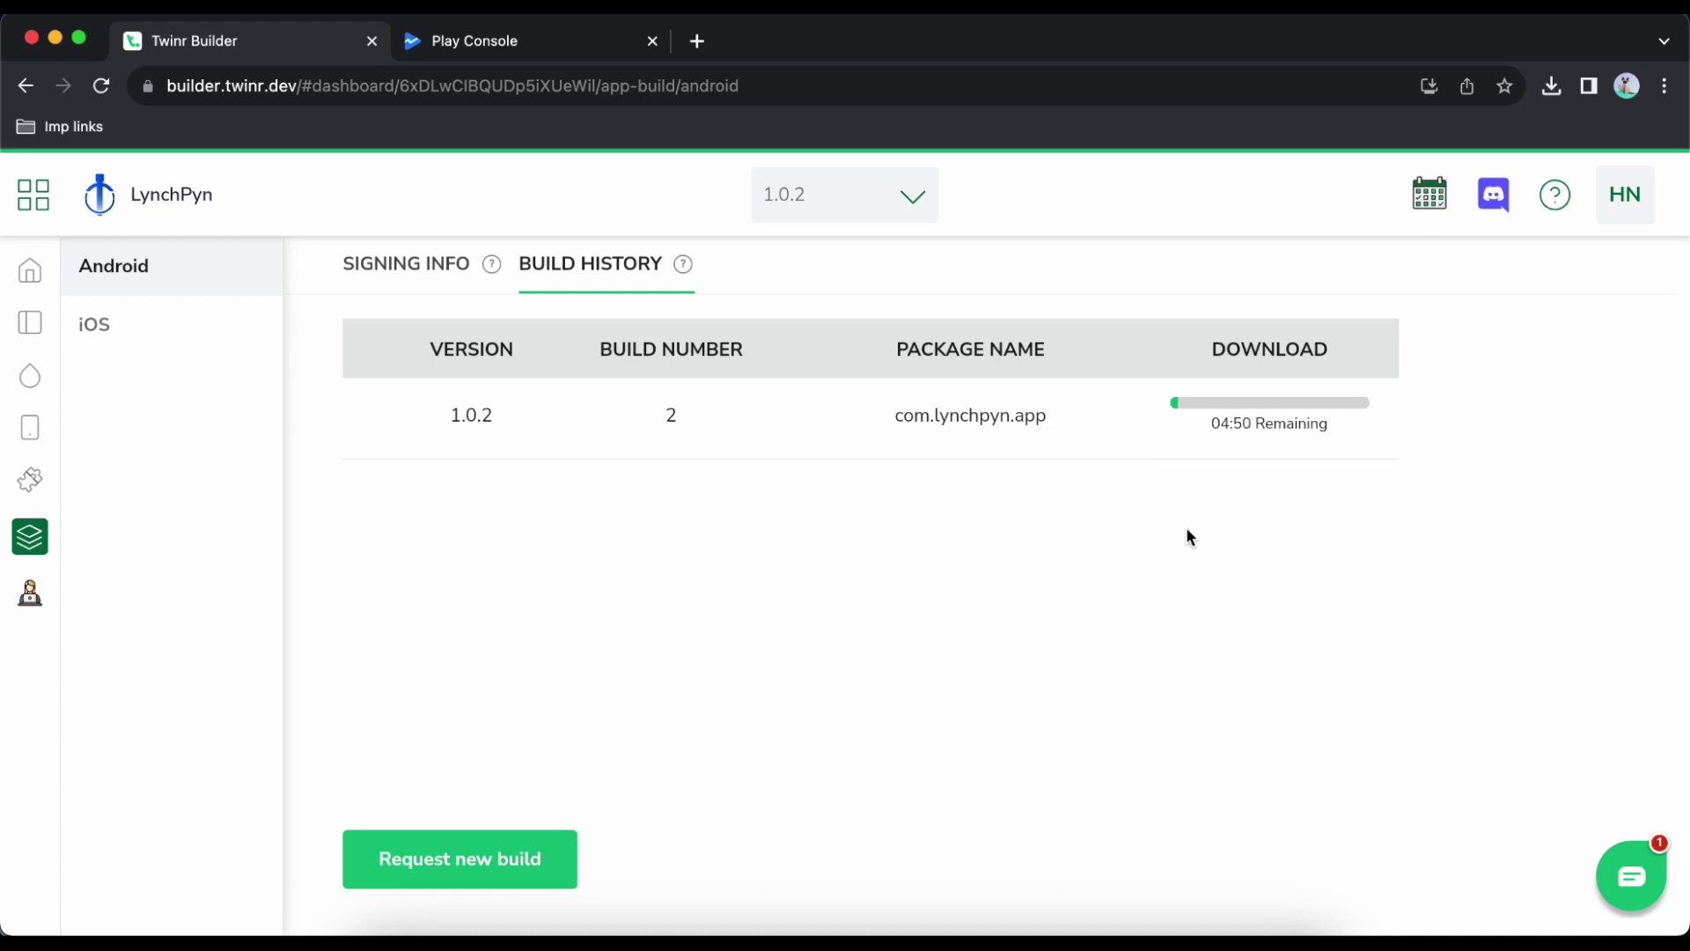
In Play Console, browse the developer account list and preview the new-account page before returning
left_click(502, 56)
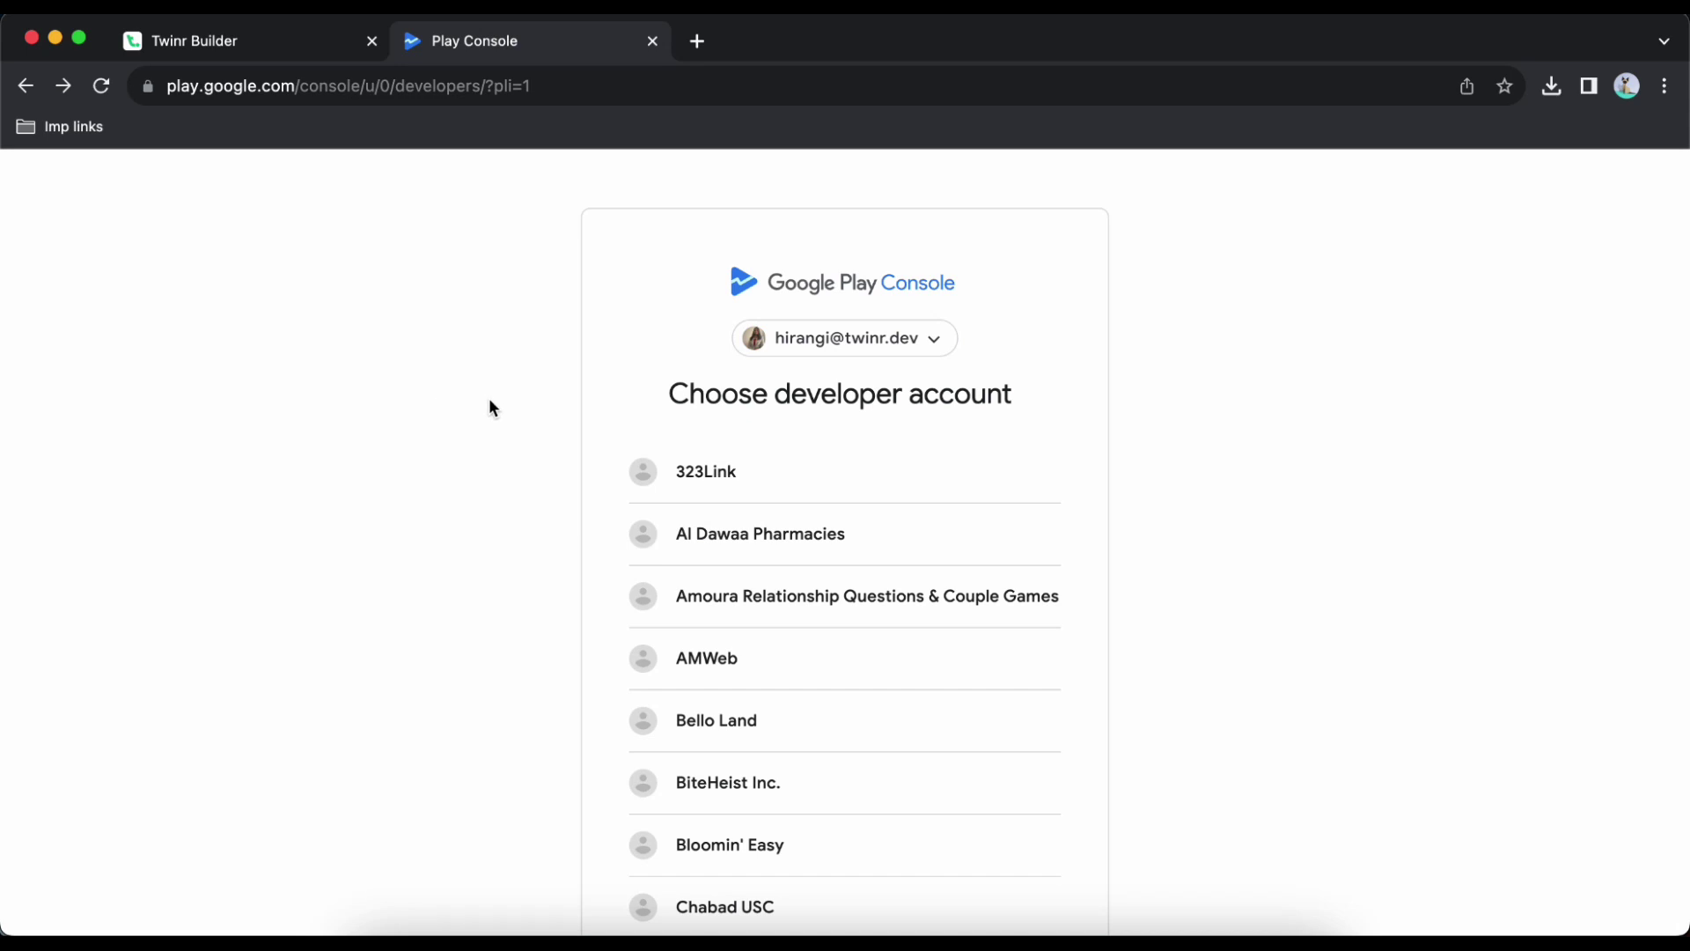
scroll(1403, 545, "down", 4)
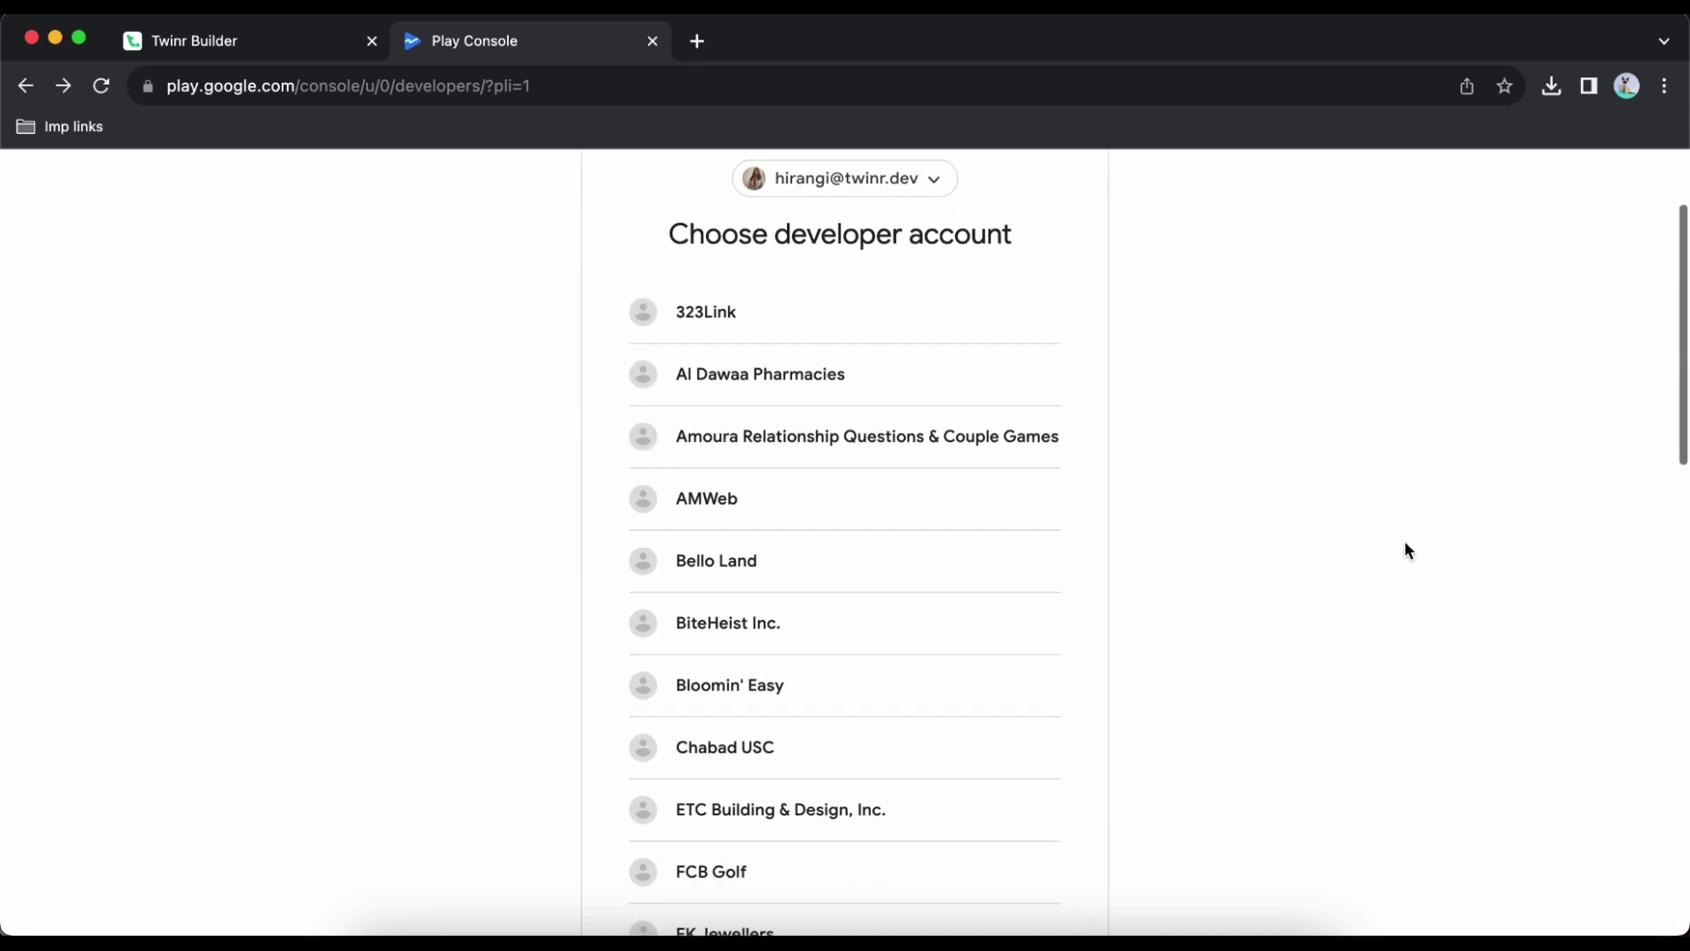
scroll(1403, 545, "down", 10)
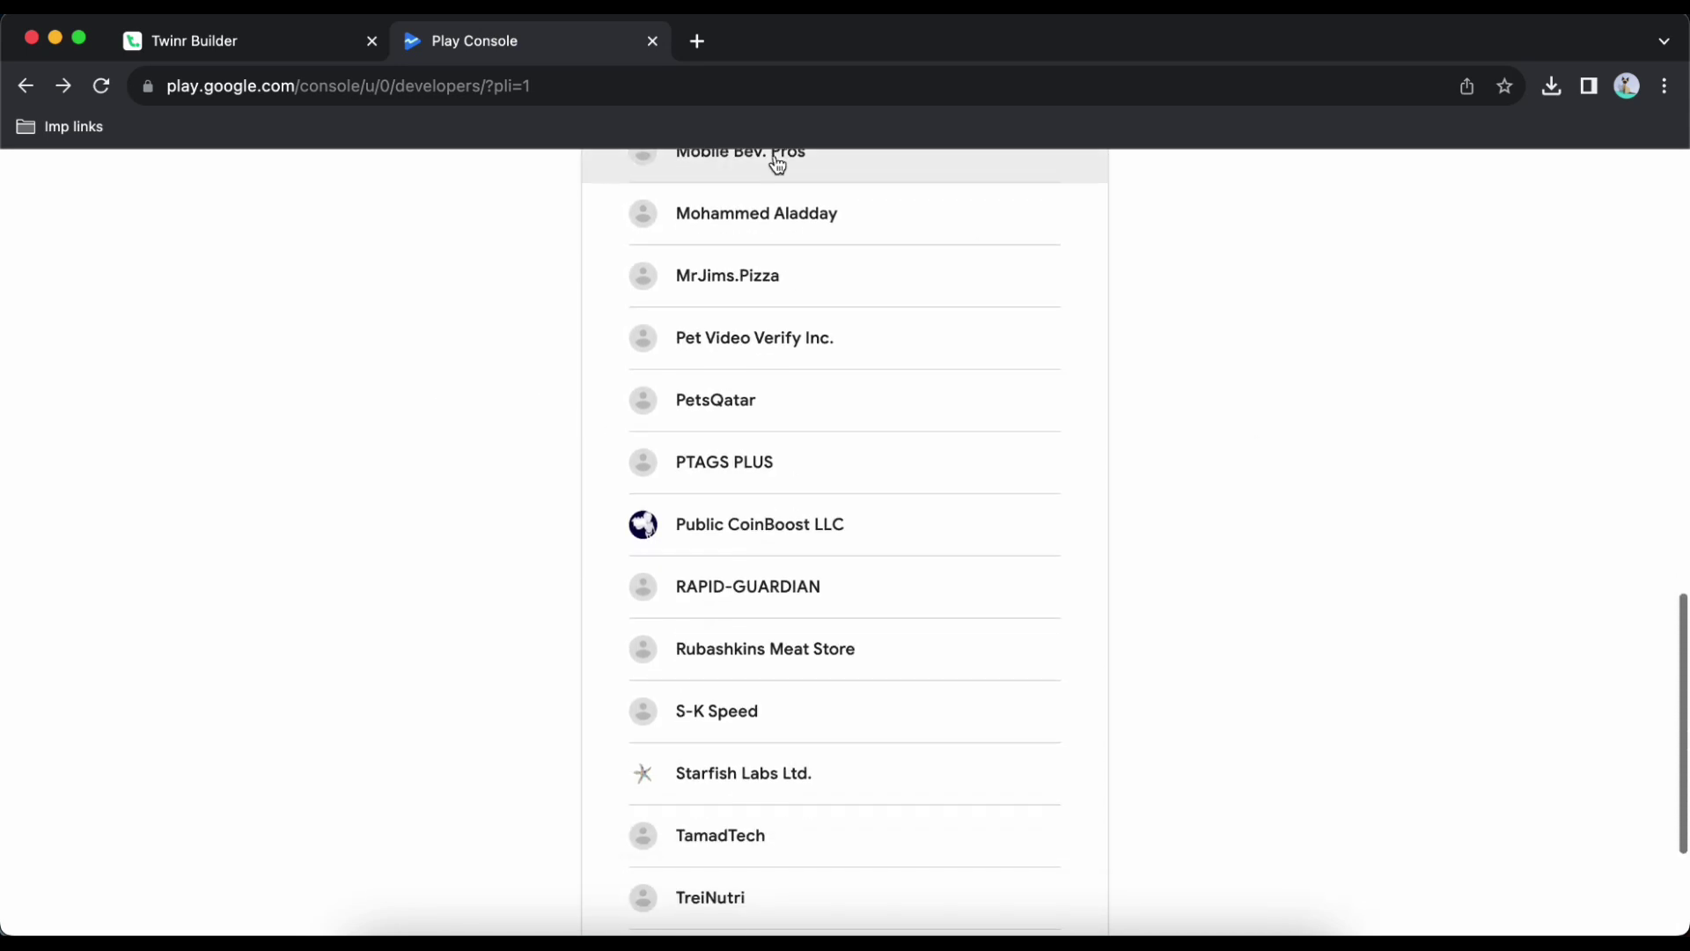
scroll(907, 664, "down", 3)
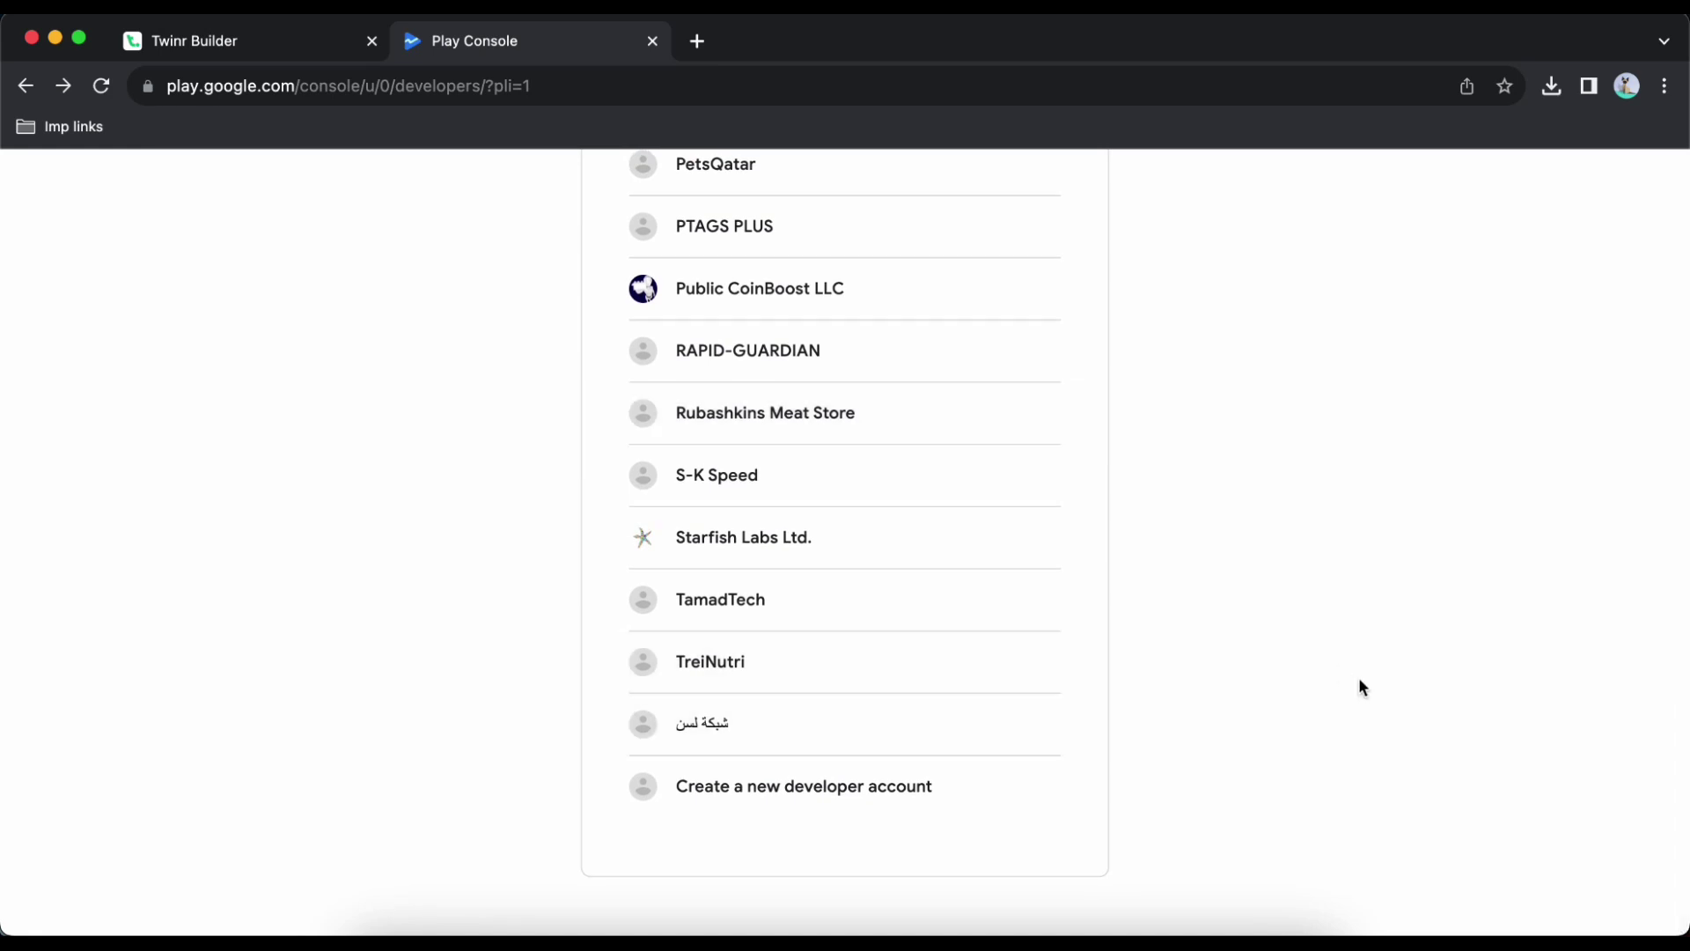
left_click(889, 796)
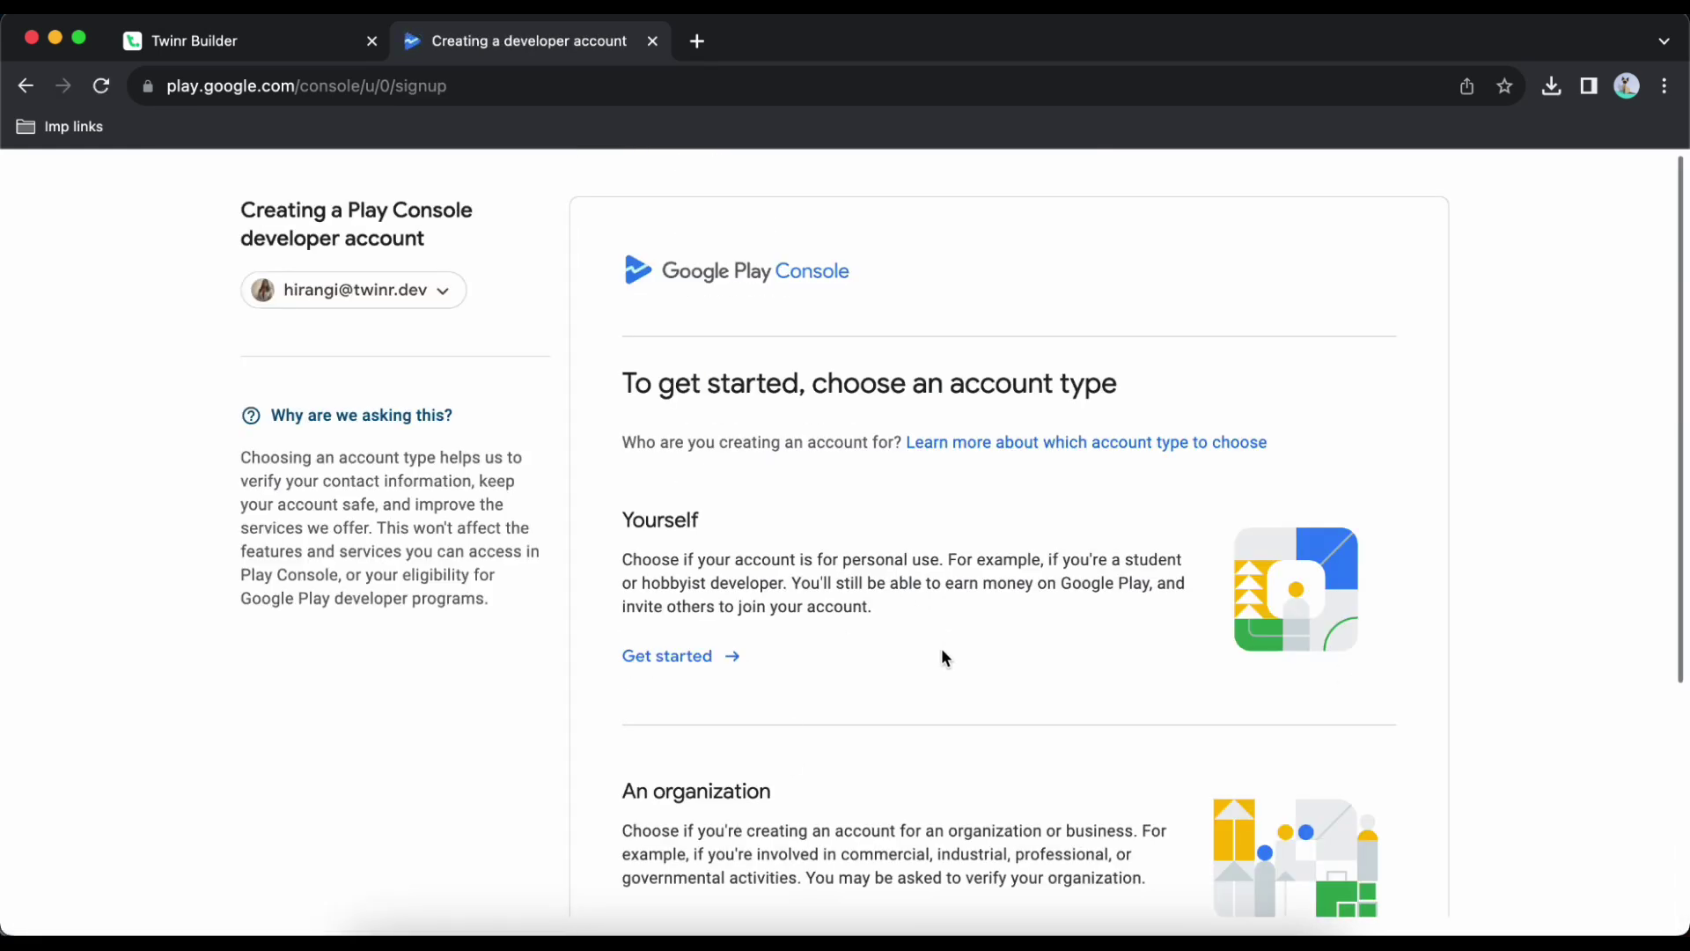
scroll(942, 650, "down", 3)
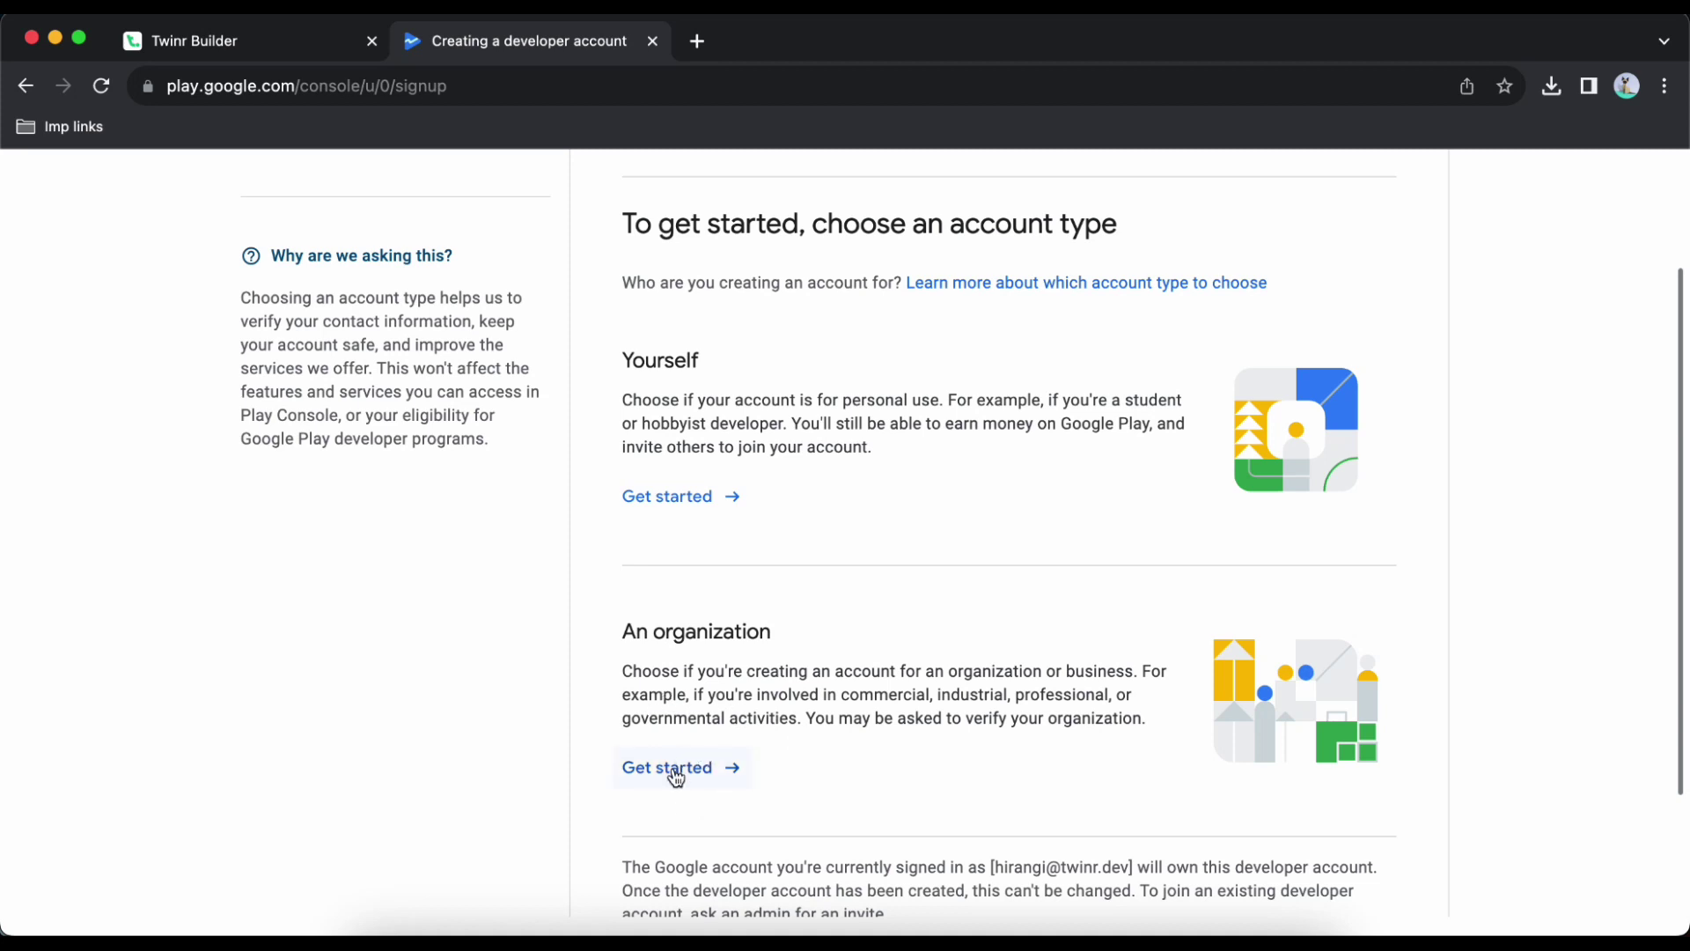
scroll(765, 705, "up", 3)
left_click(25, 85)
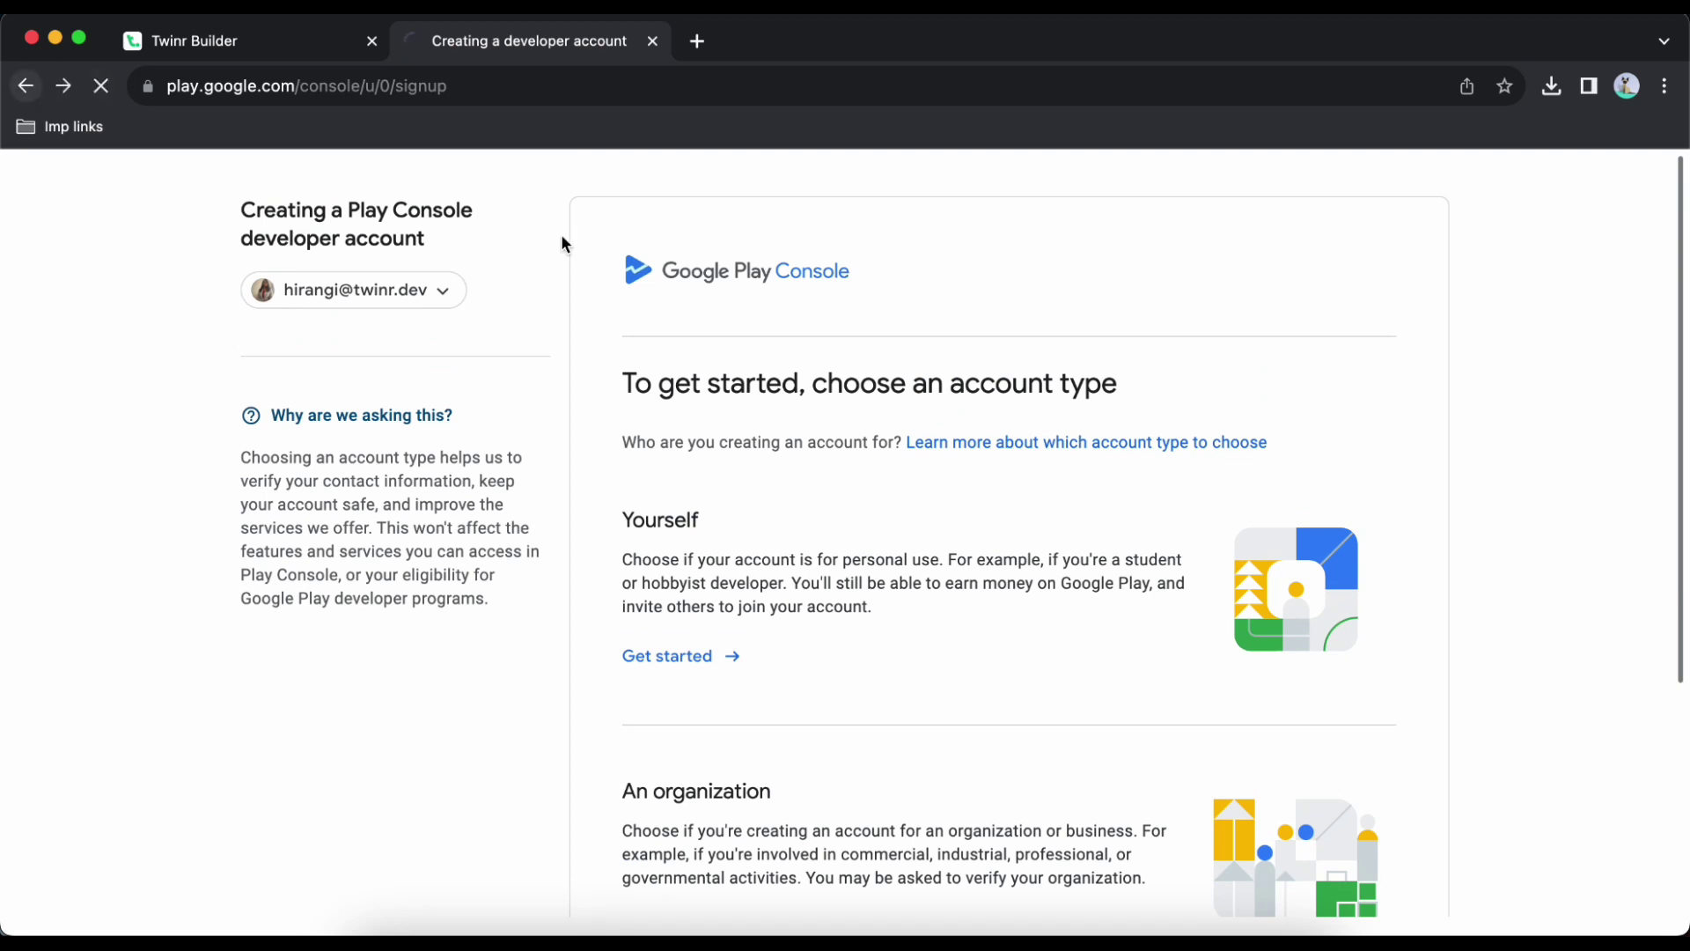
Open the LynchPyn Inc. developer account's All apps page
scroll(860, 598, "up", 5)
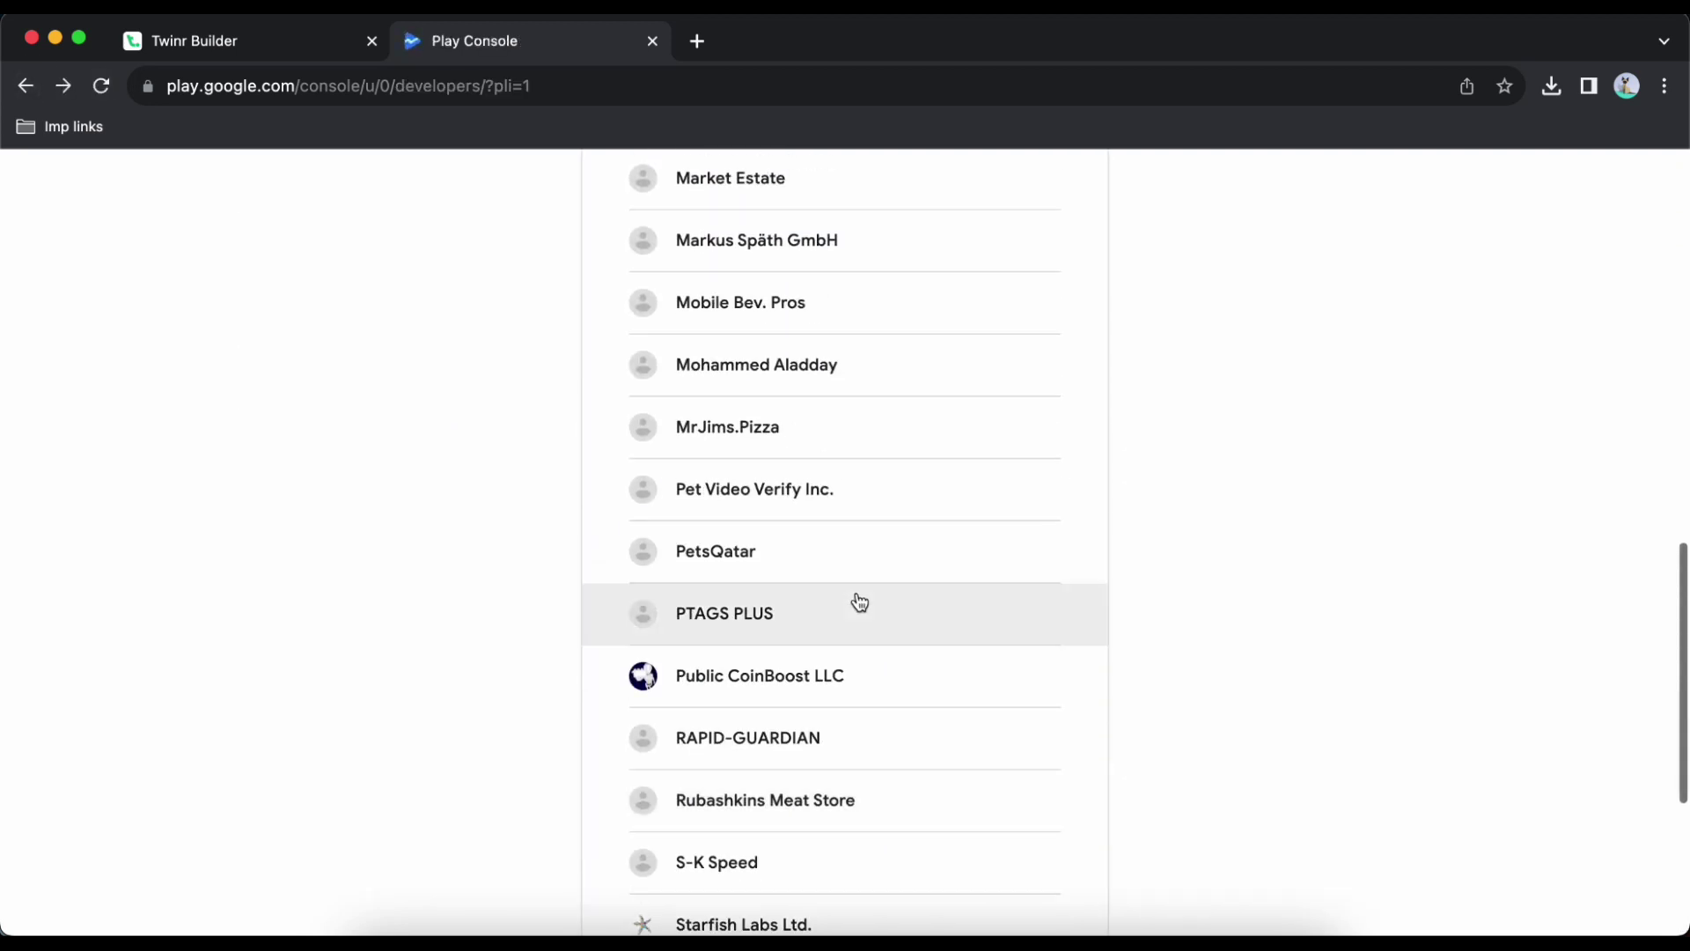
scroll(860, 602, "up", 3)
scroll(860, 602, "up", 2)
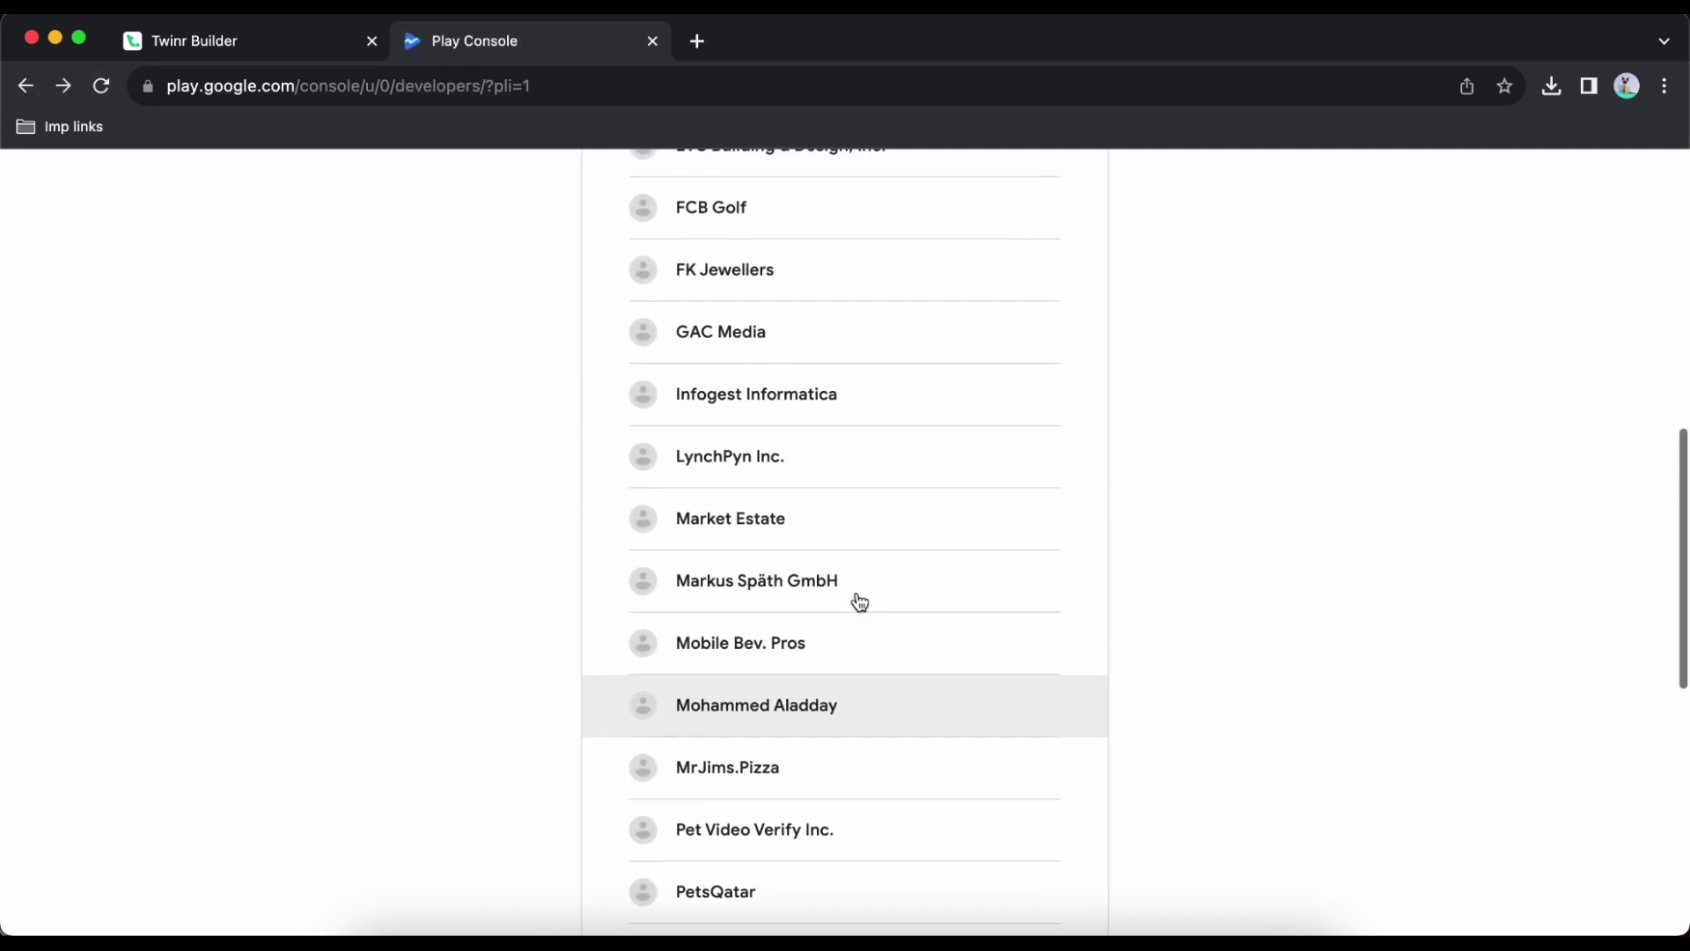
left_click(747, 503)
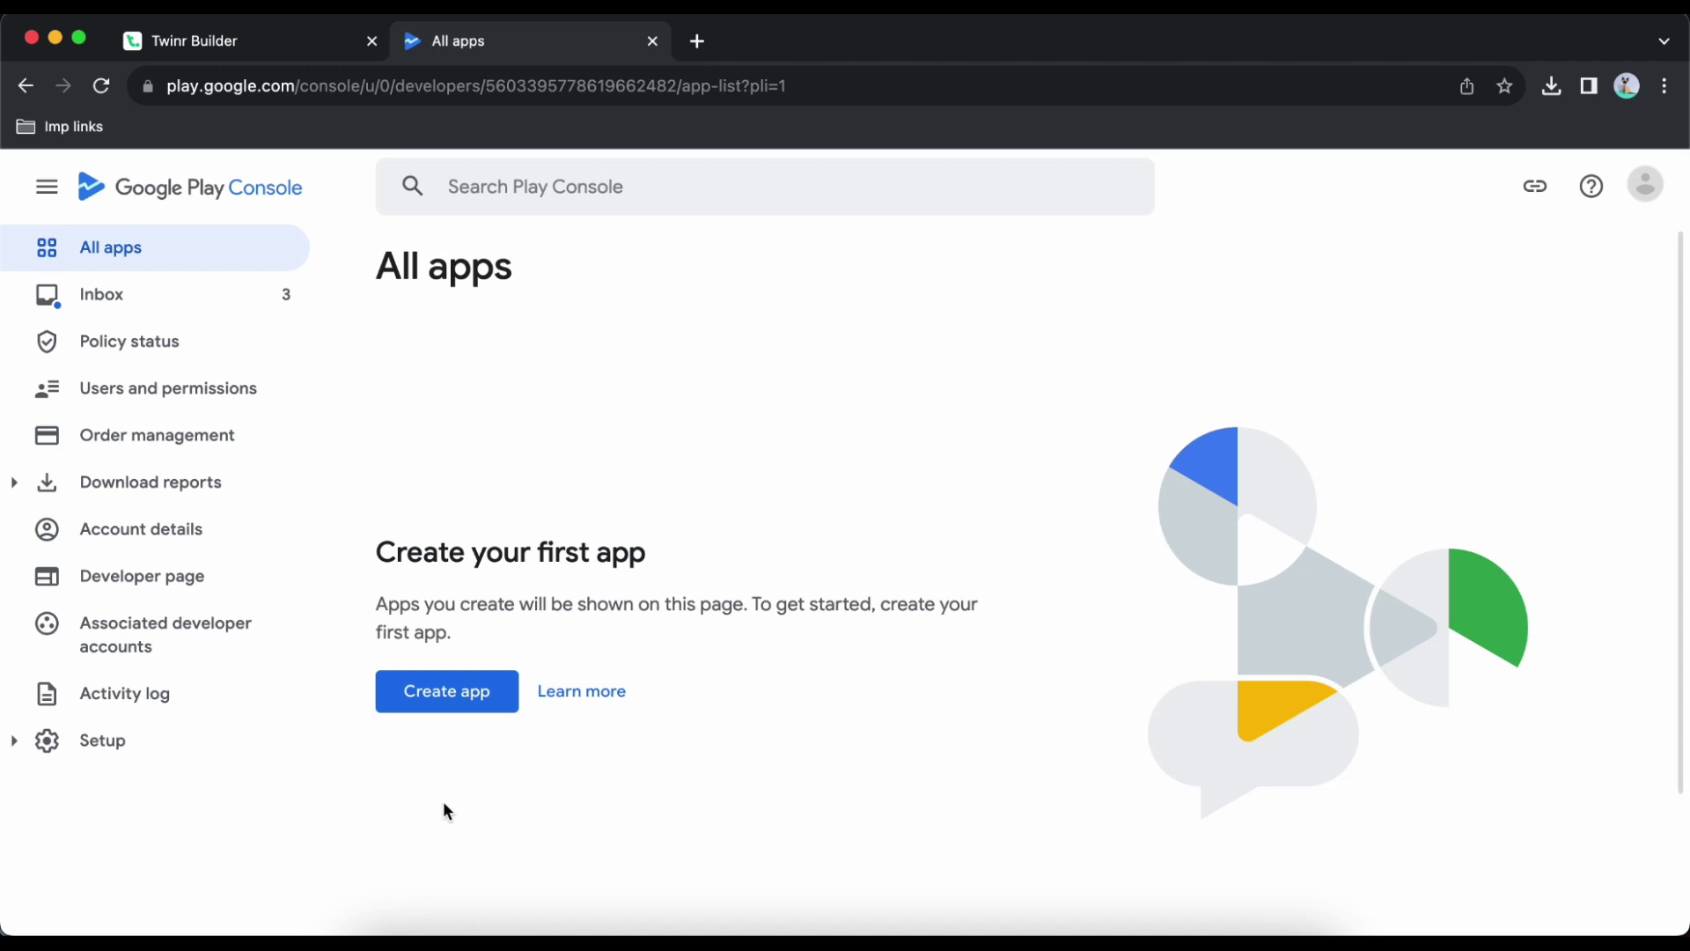
Start a new app and enter LynchPyn as its name, copied from the notes
left_click(408, 694)
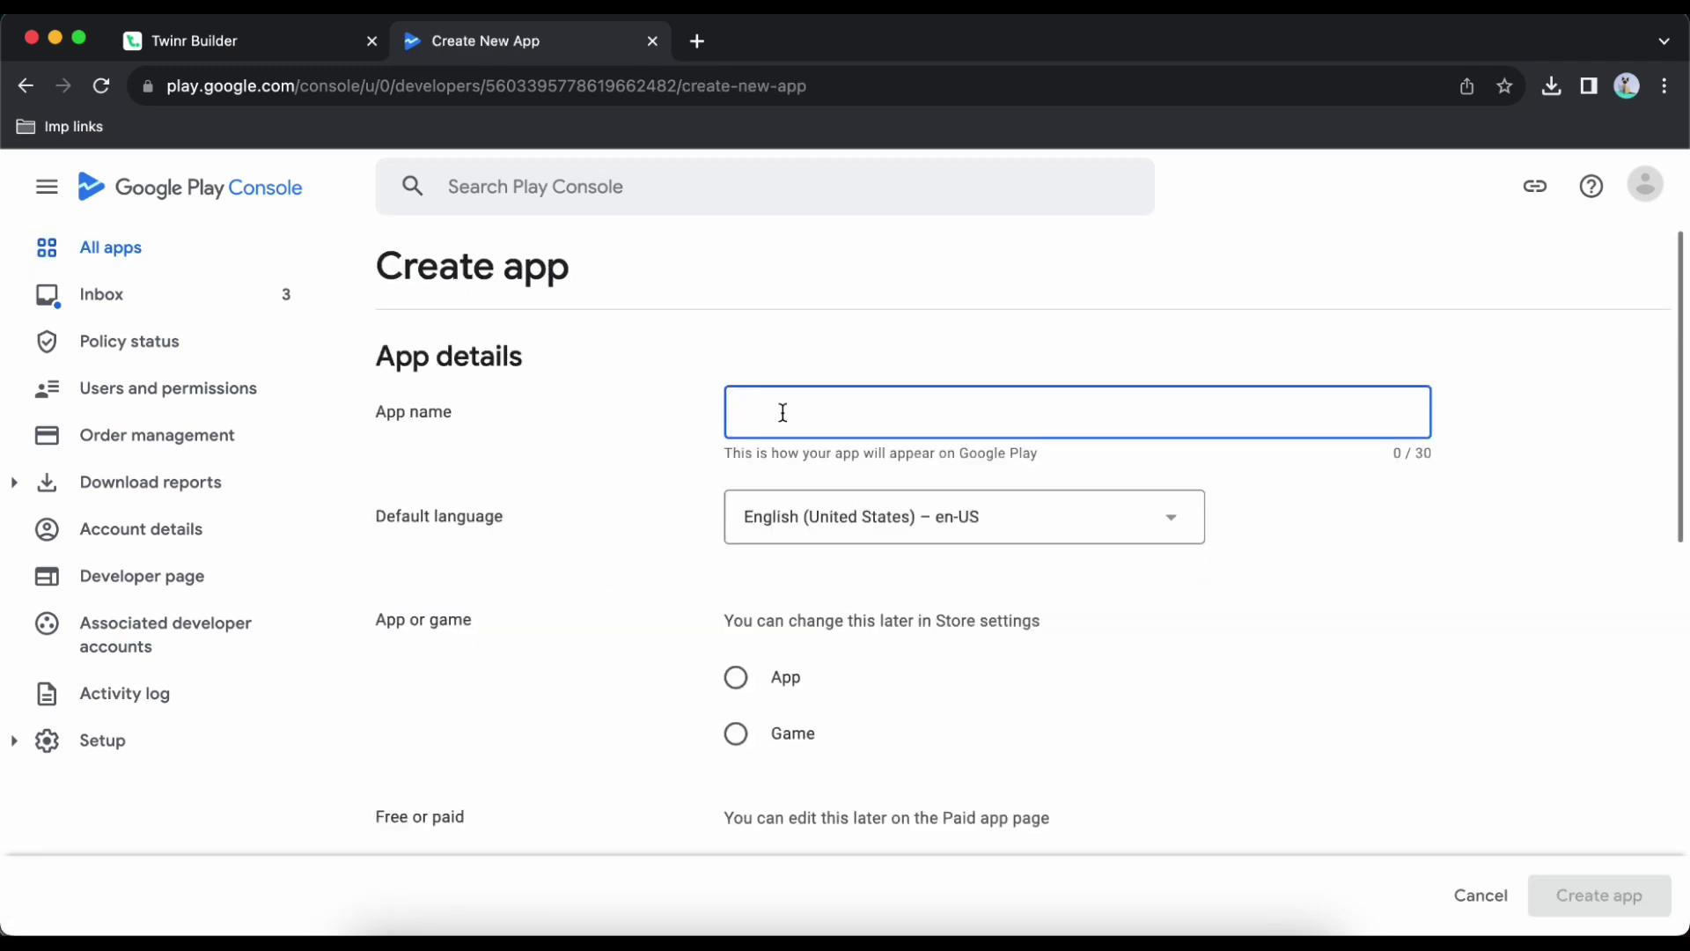
left_click(611, 885)
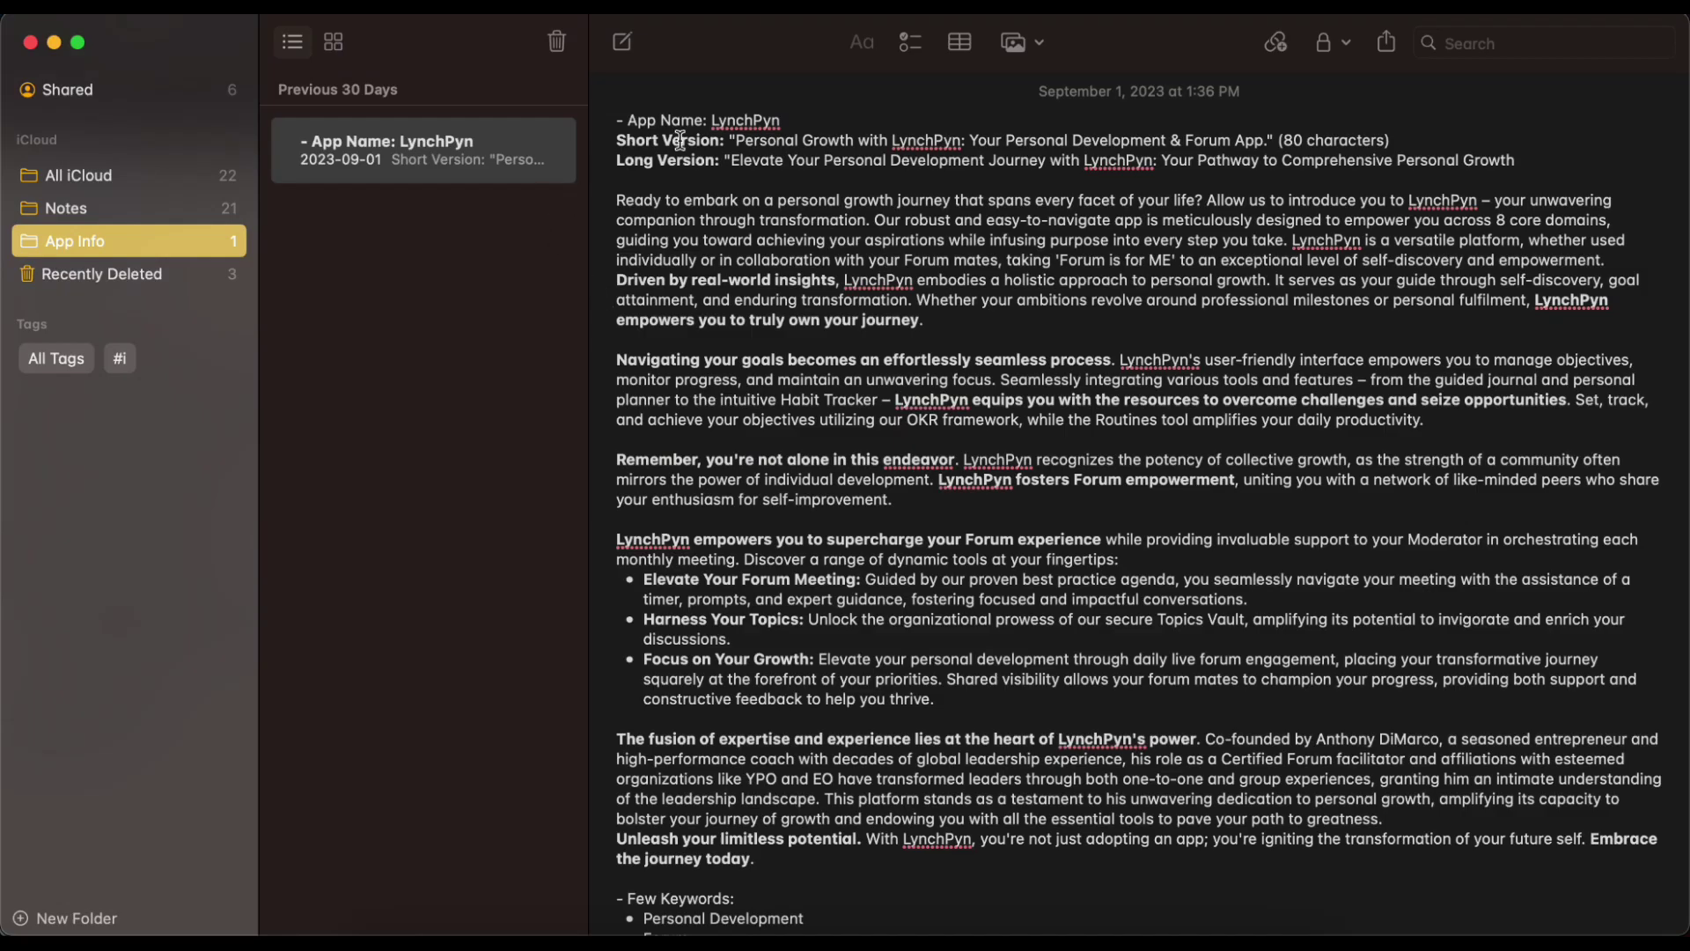
double_click(744, 118)
key("super+c")
key("super+Tab")
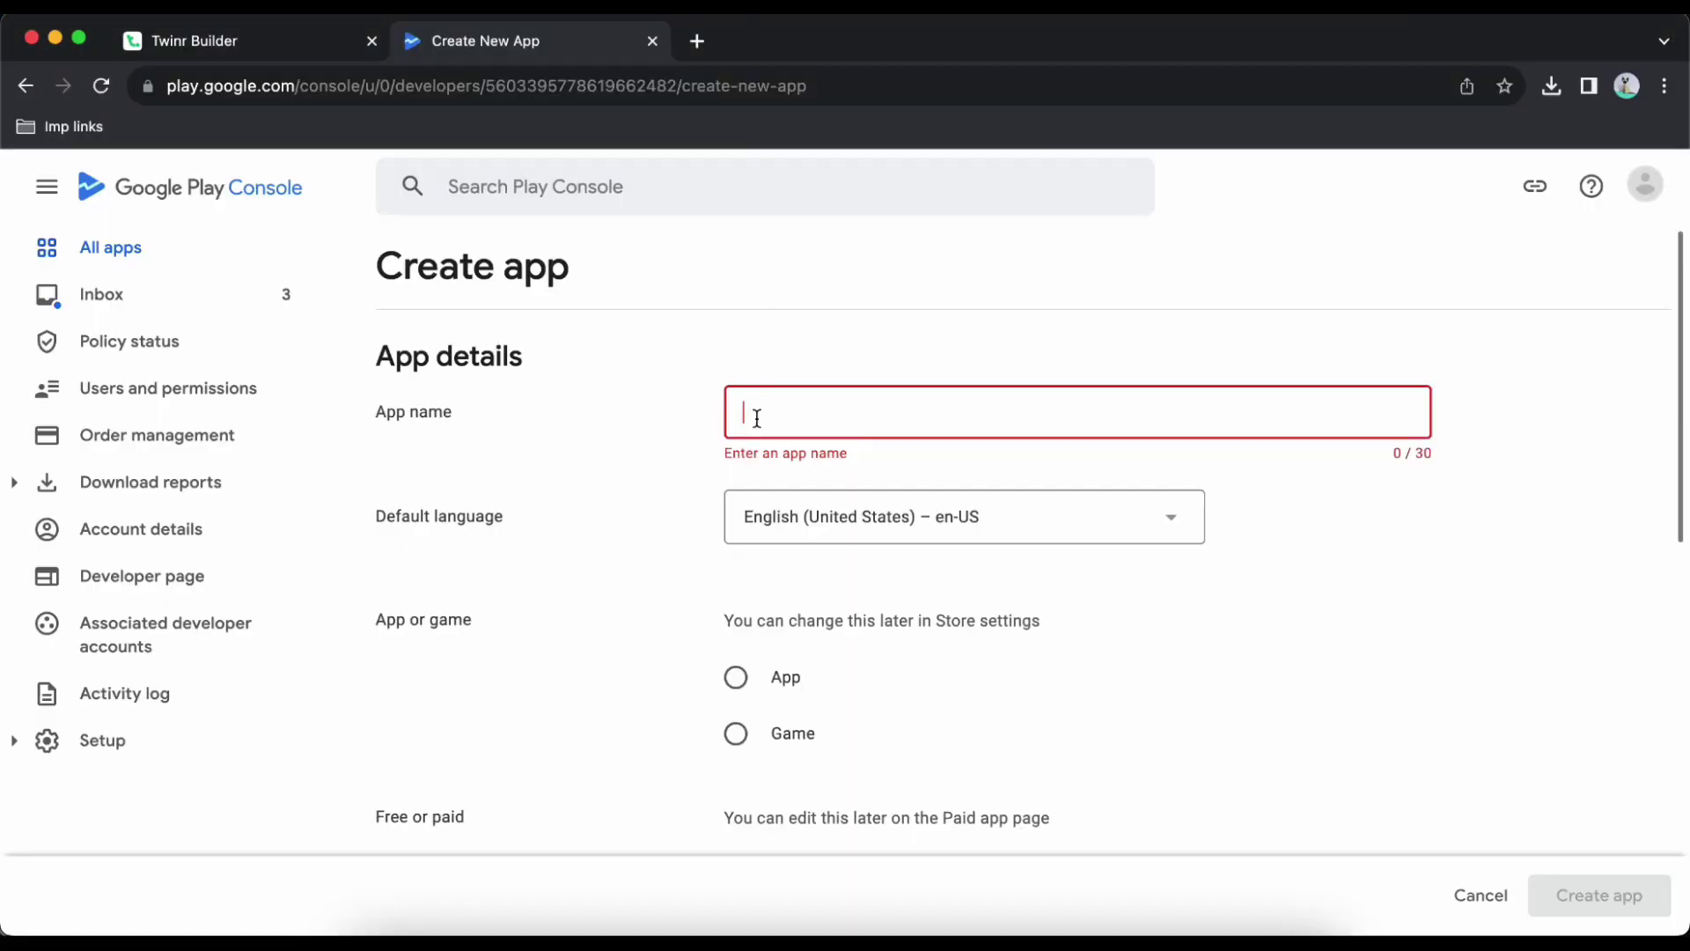
key("super+v")
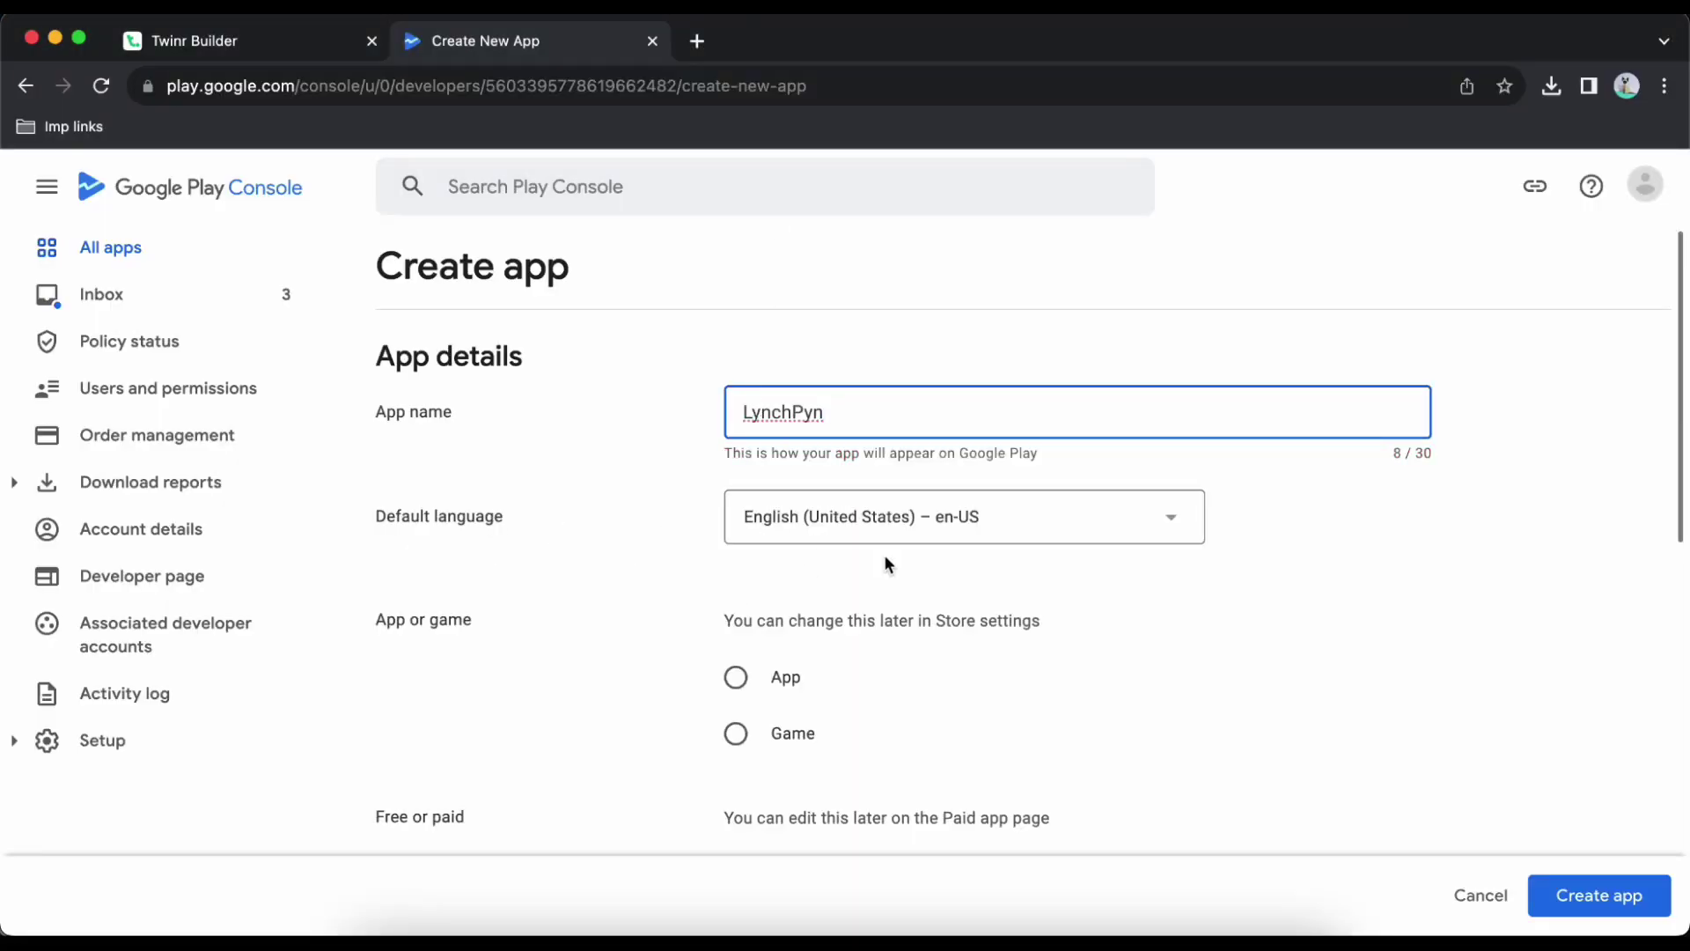
key("super+Tab")
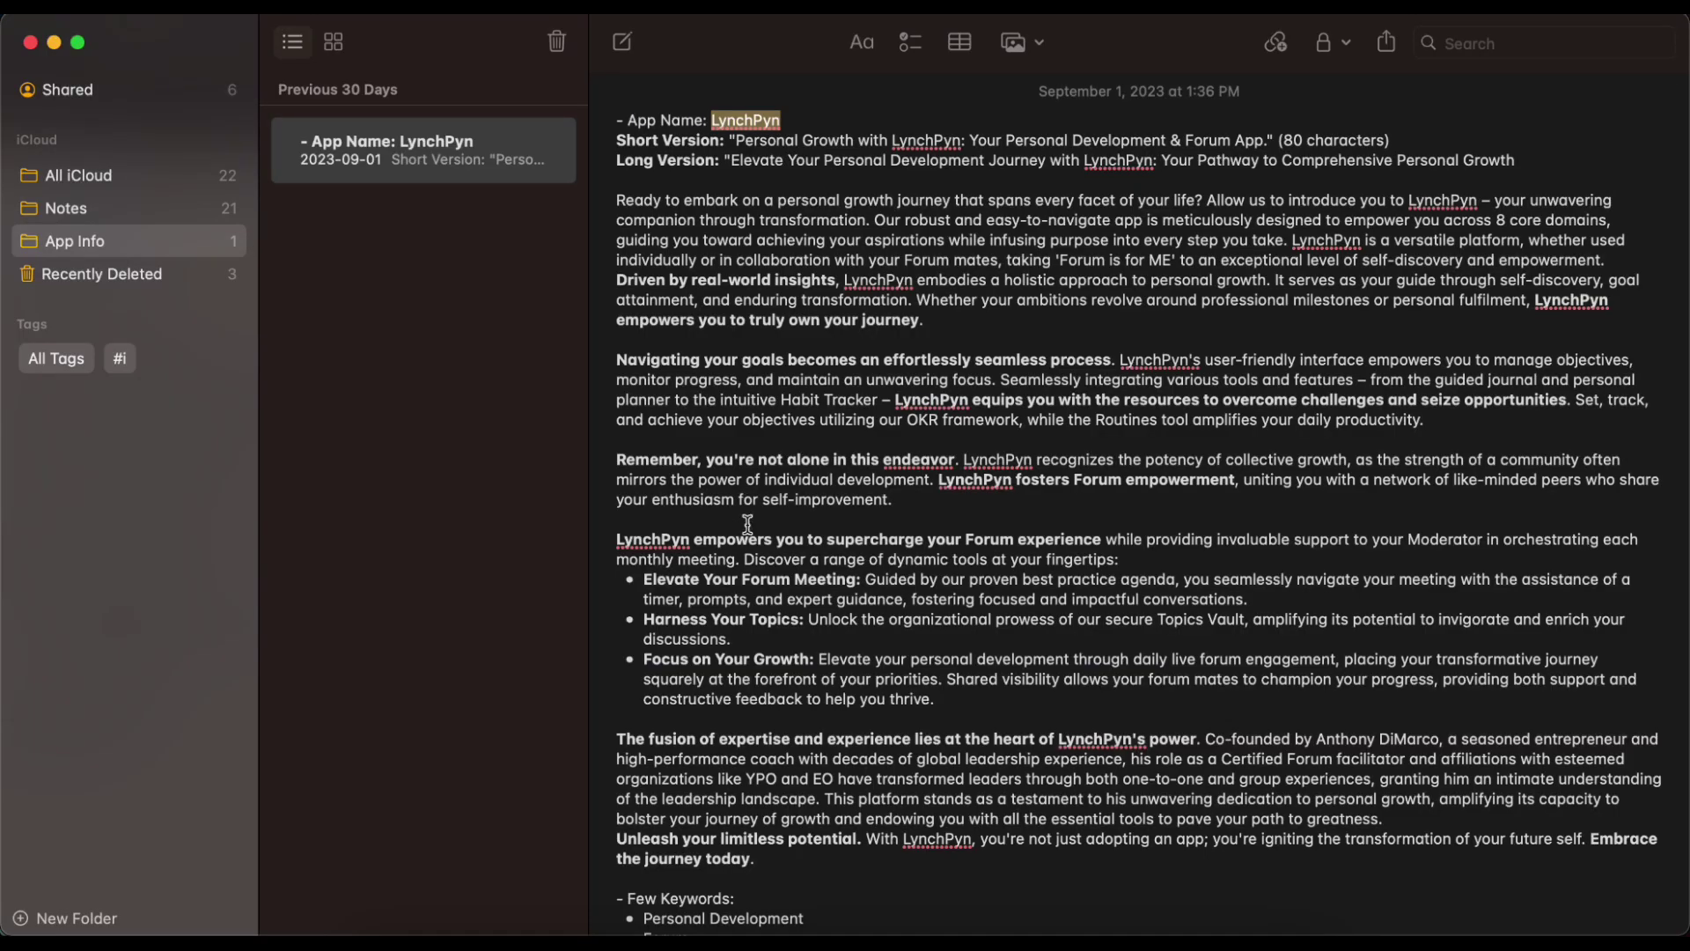
scroll(748, 524, "down", 5)
key("super+Tab")
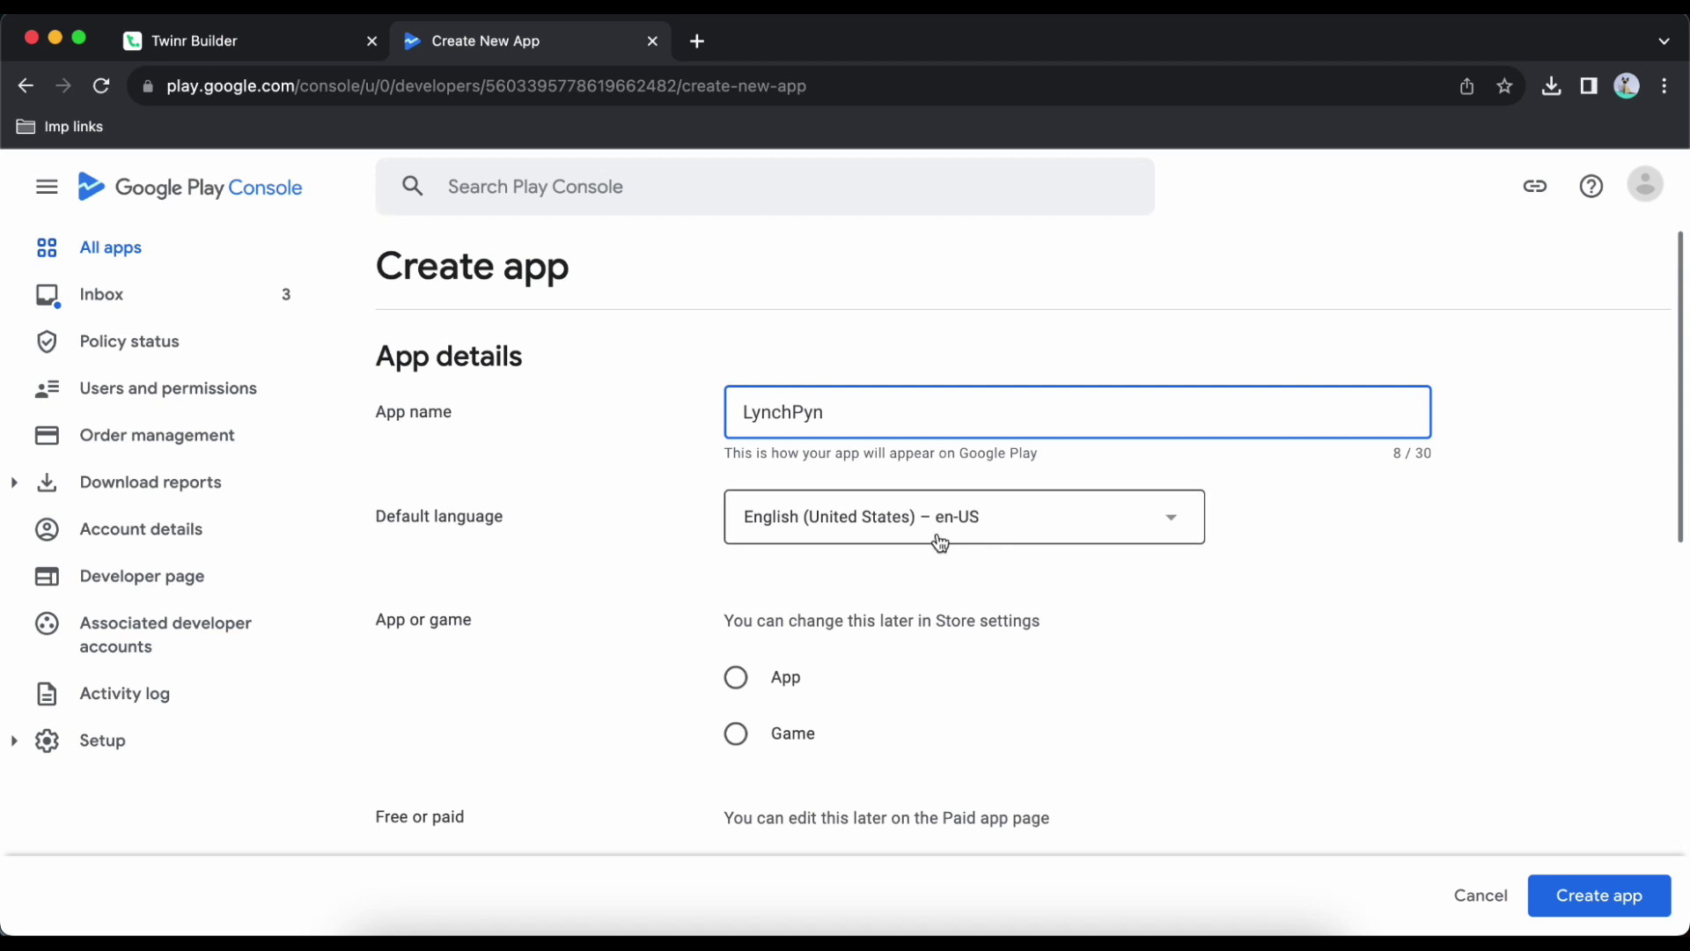
Set the app type to App and make it Free
scroll(962, 640, "down", 5)
scroll(792, 480, "up", 3)
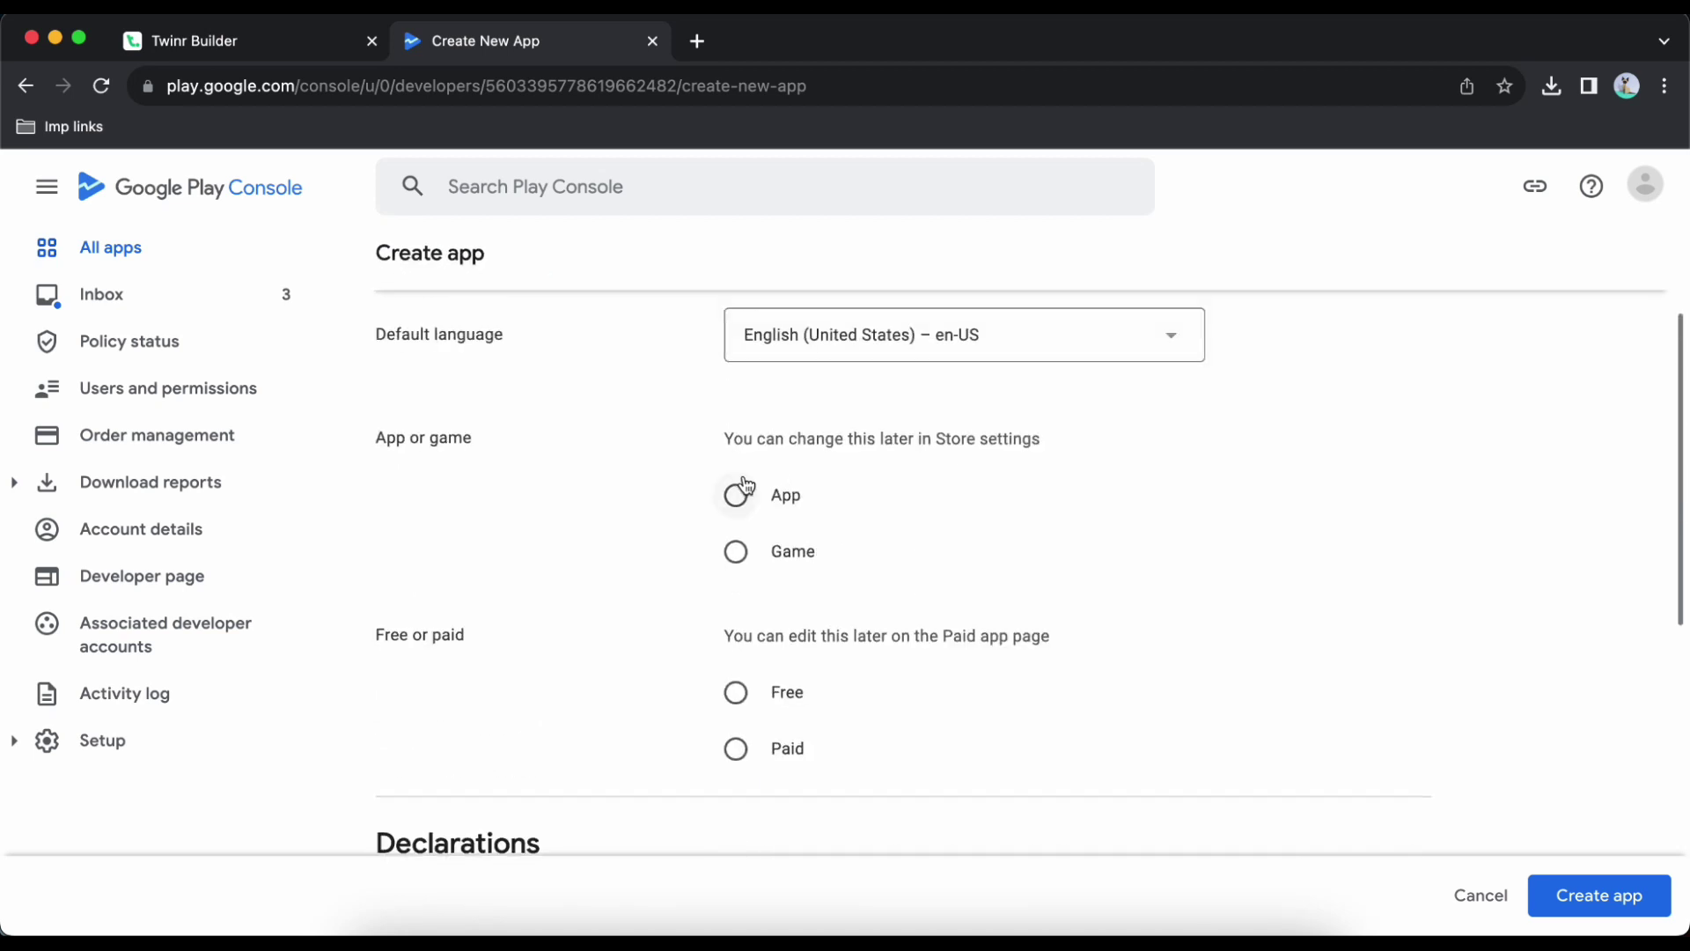
left_click(737, 498)
scroll(890, 633, "down", 3)
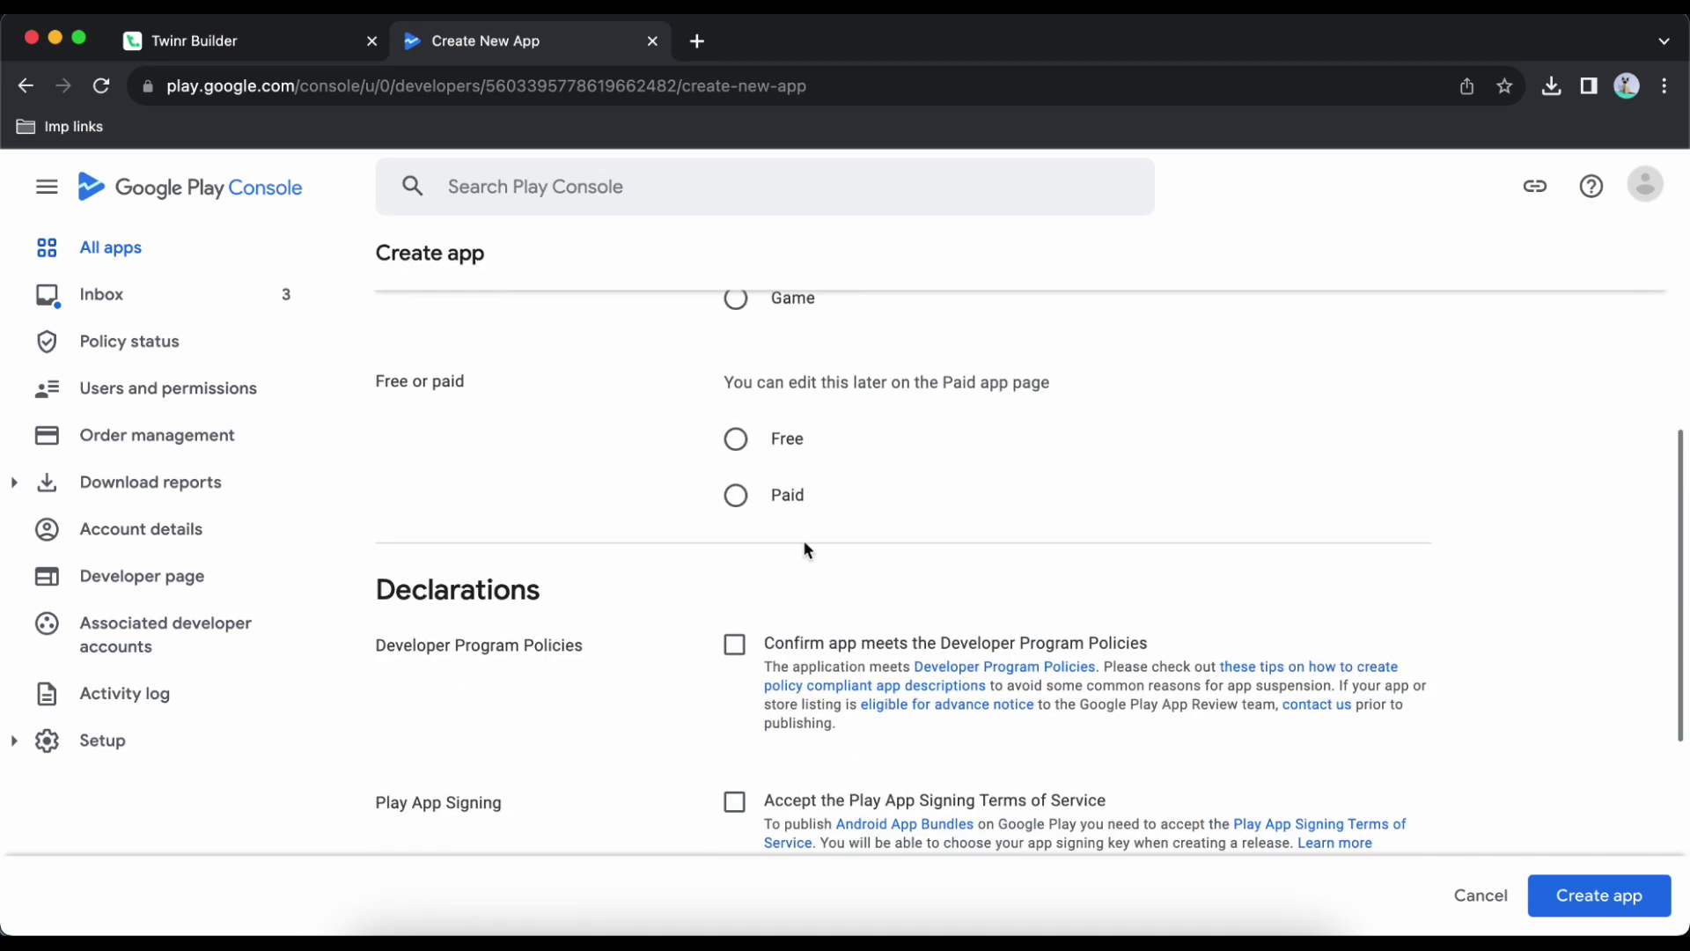
left_click(739, 446)
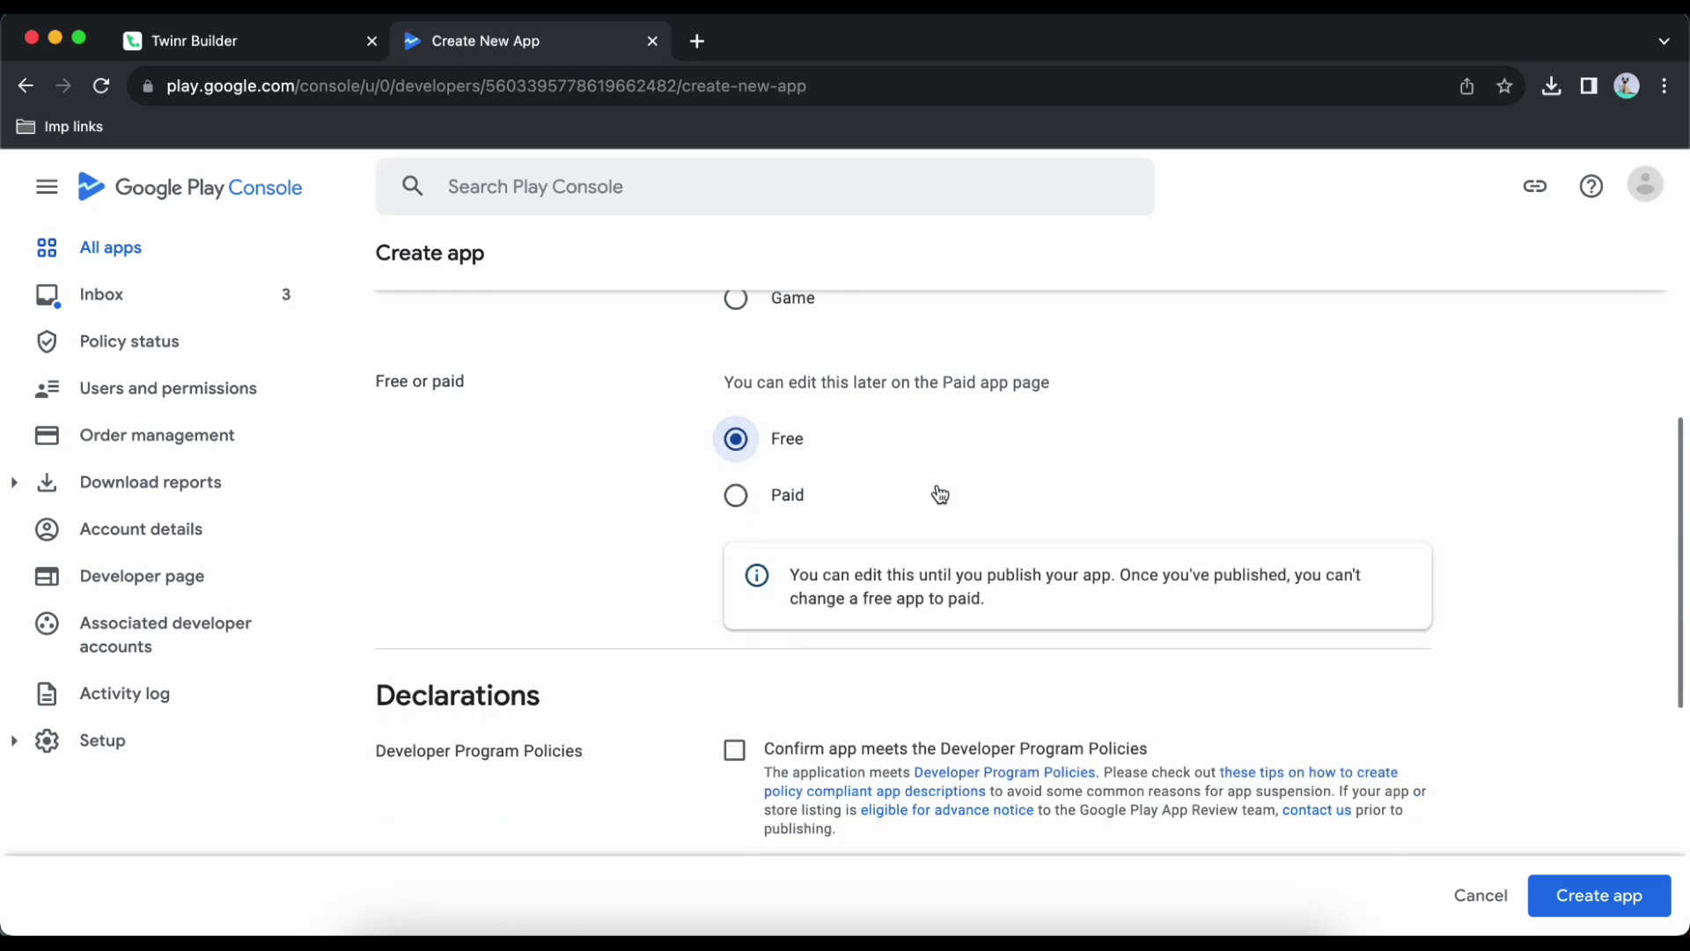
Accept the Developer Program Policies, Play App Signing and US export law declarations, and create the app
scroll(933, 484, "down", 3)
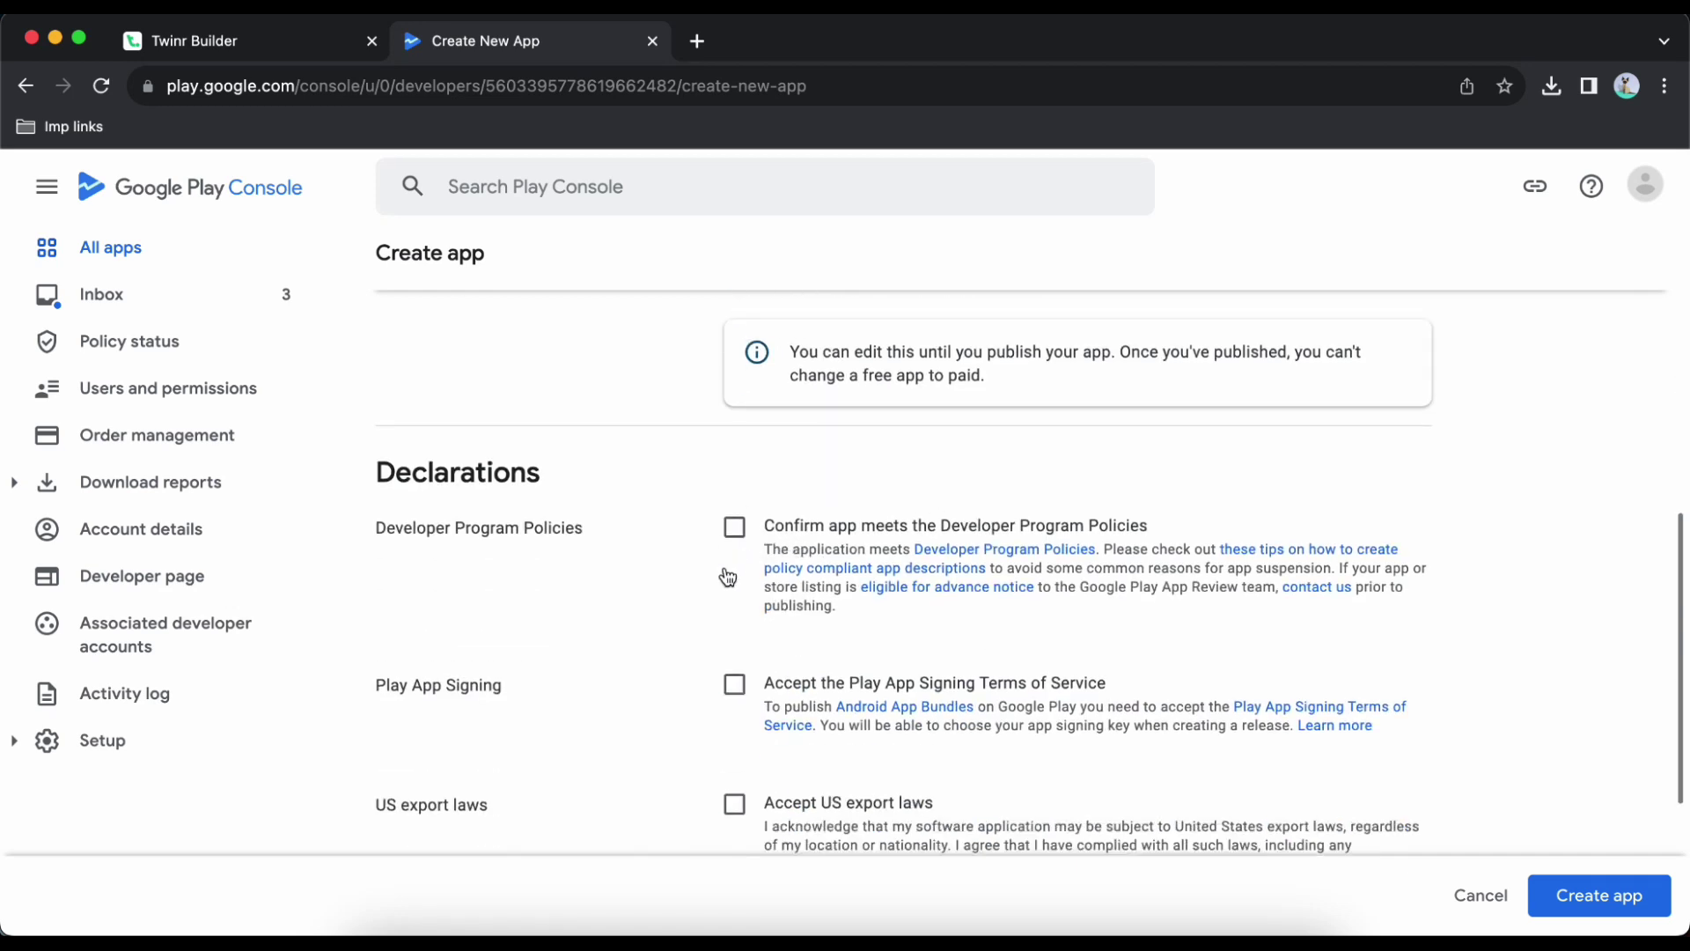
scroll(728, 577, "down", 1)
left_click(734, 423)
left_click(737, 583)
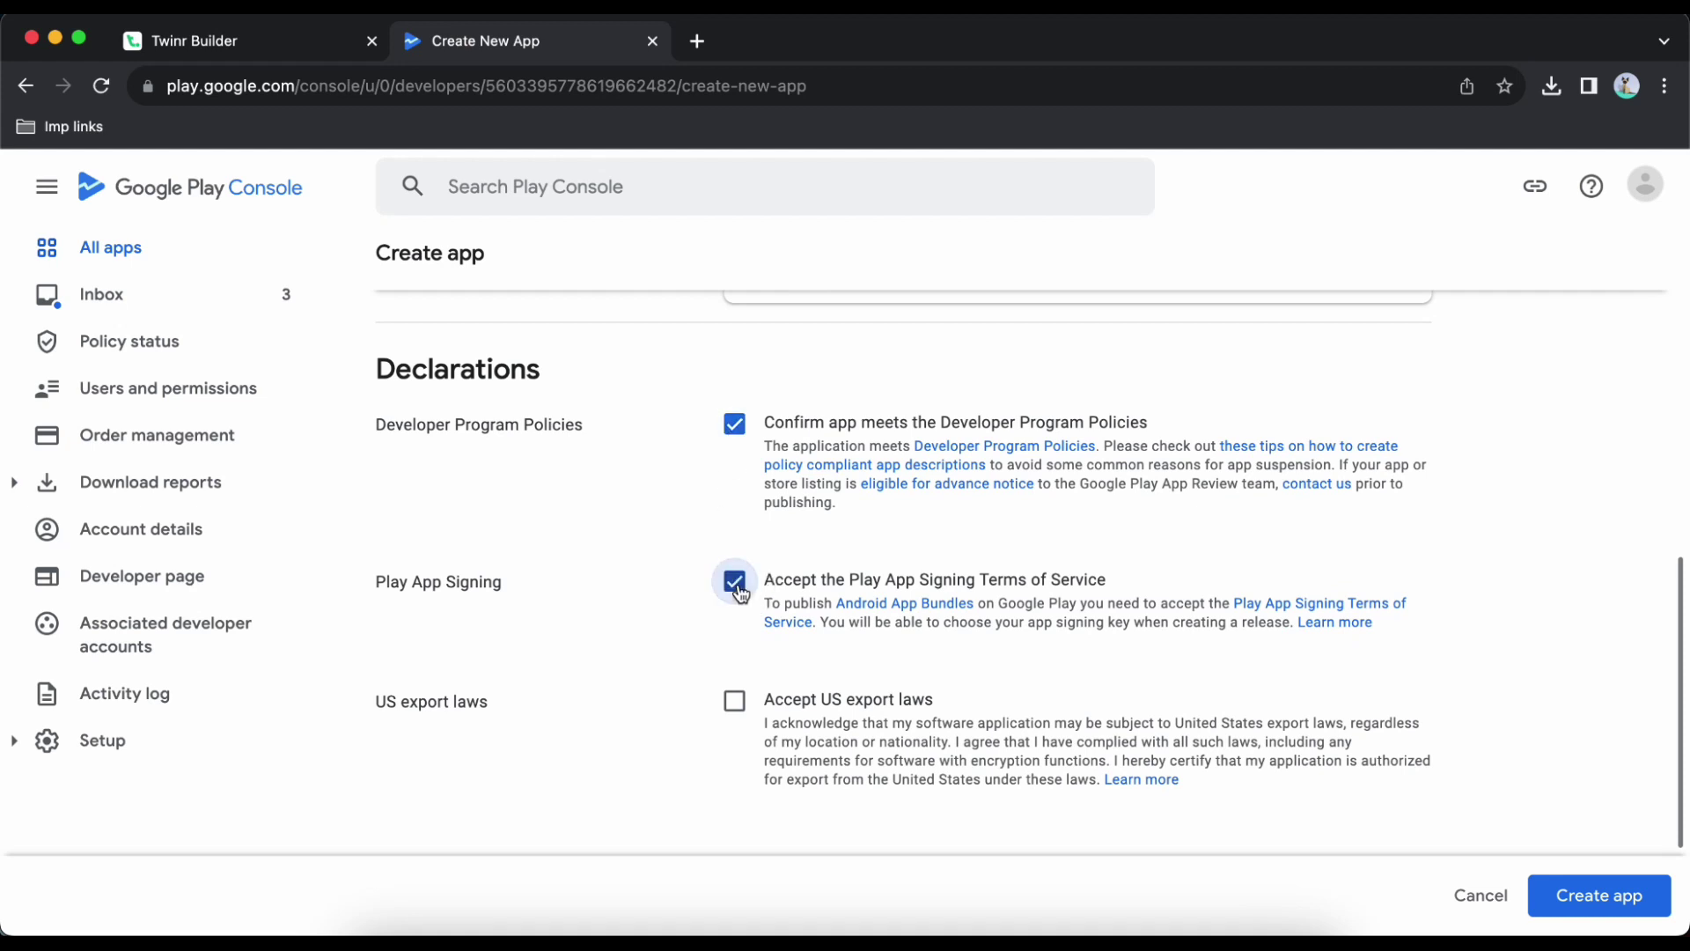
left_click(733, 700)
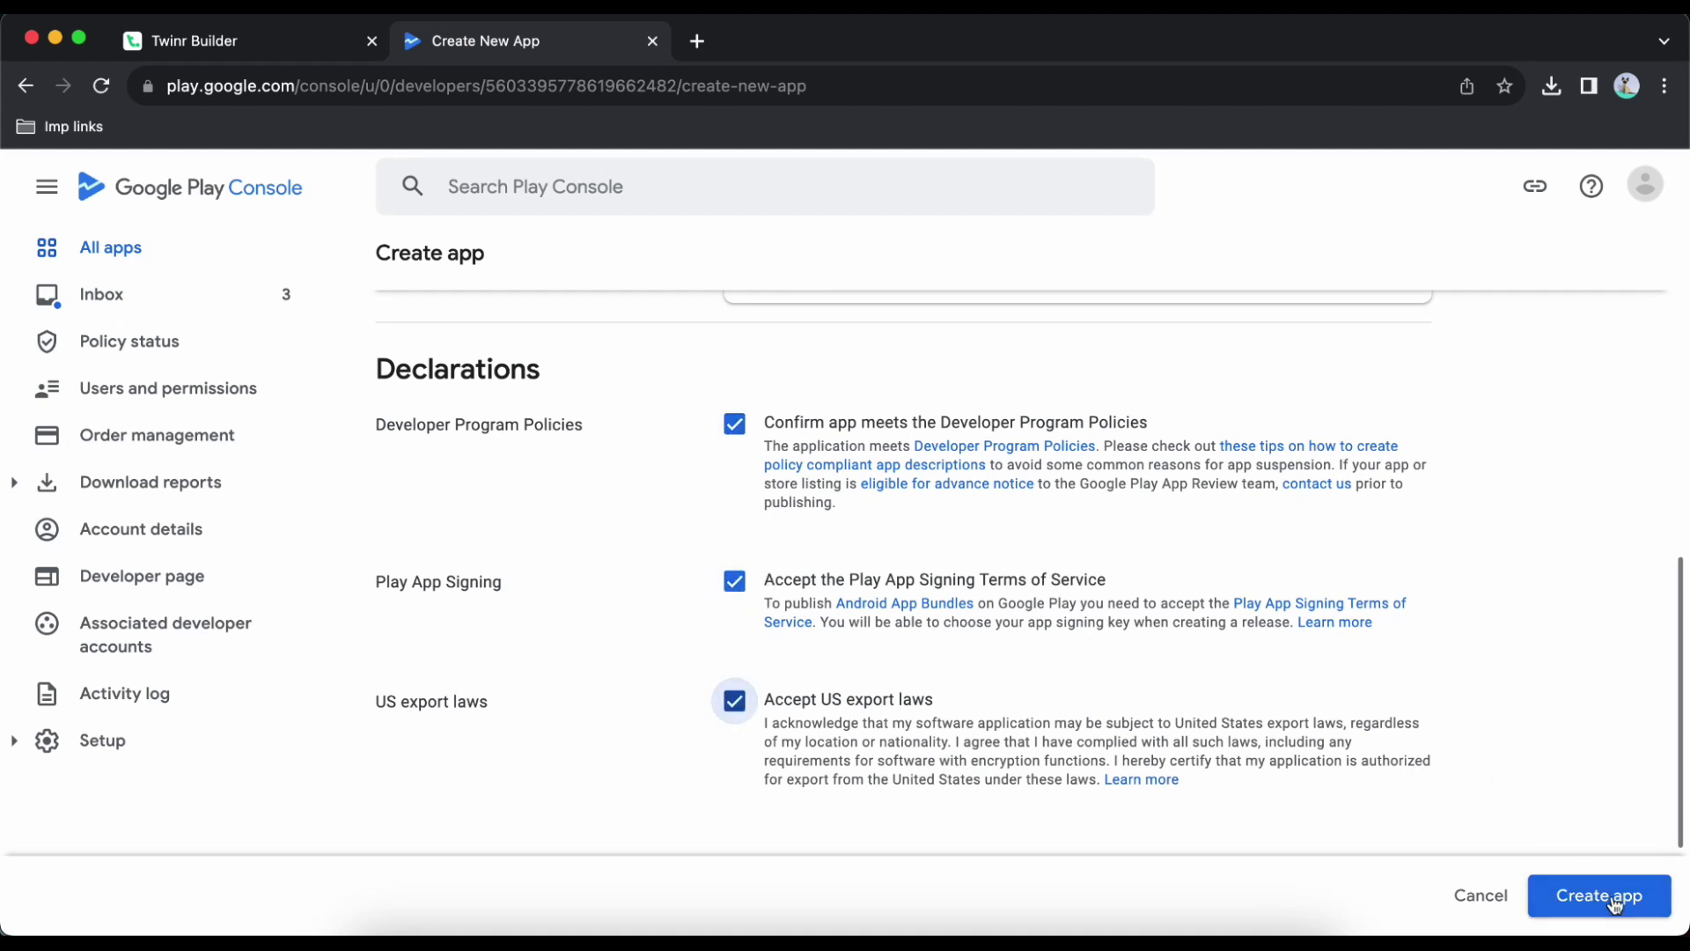
left_click(1595, 900)
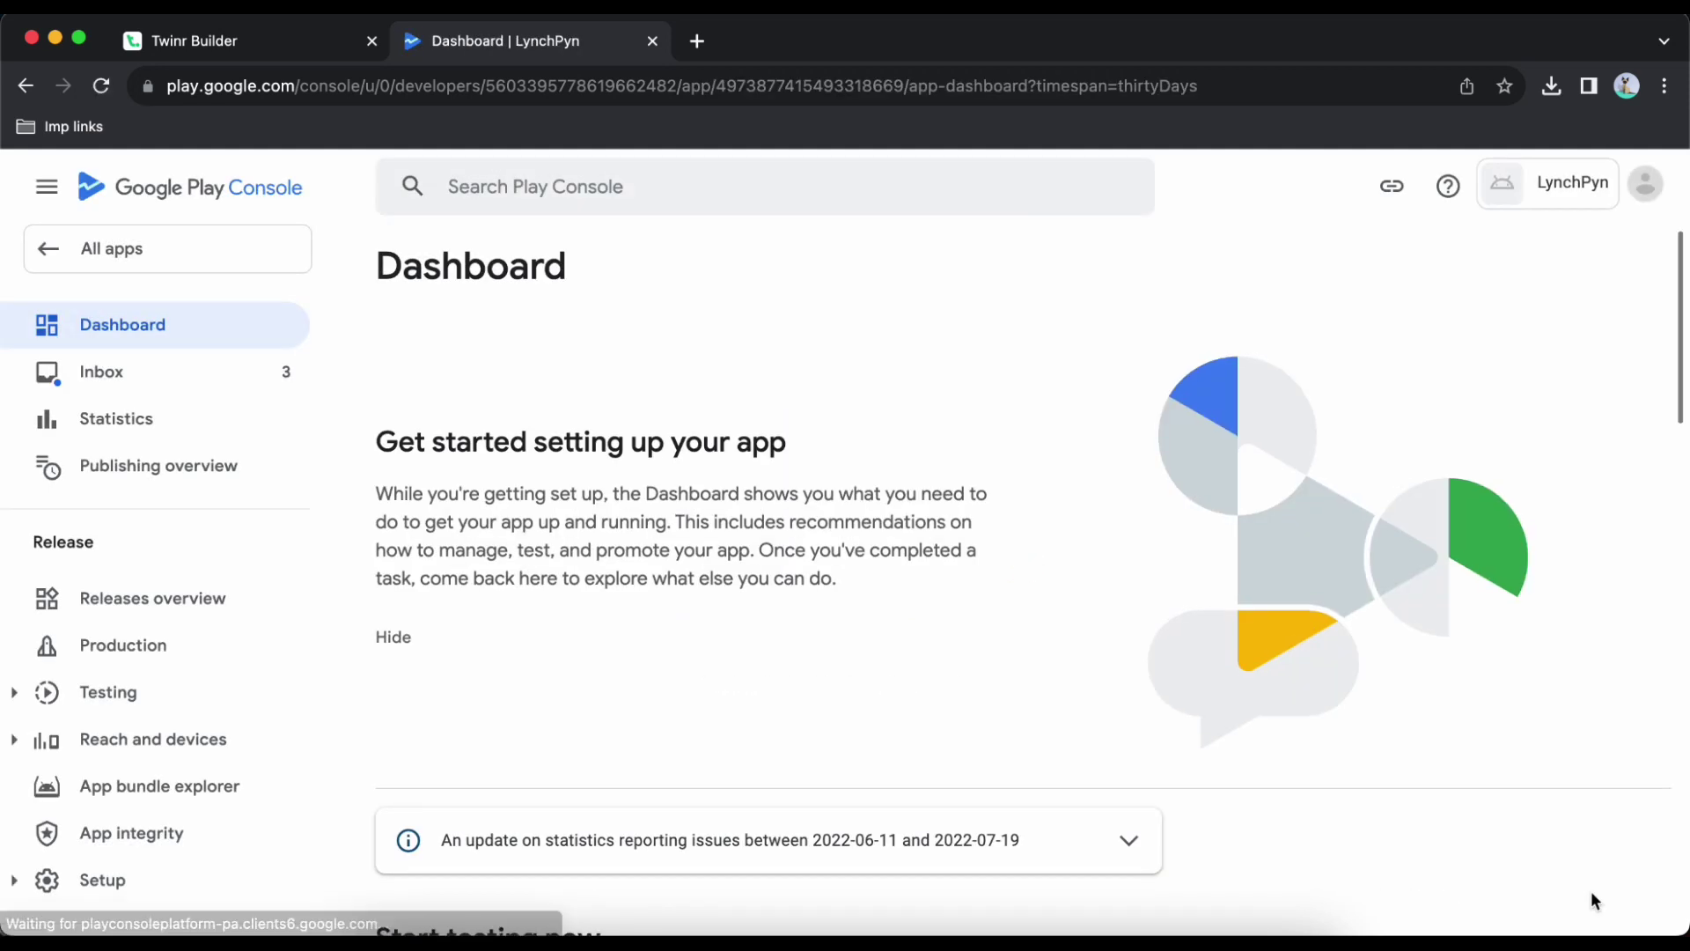
scroll(927, 693, "down", 7)
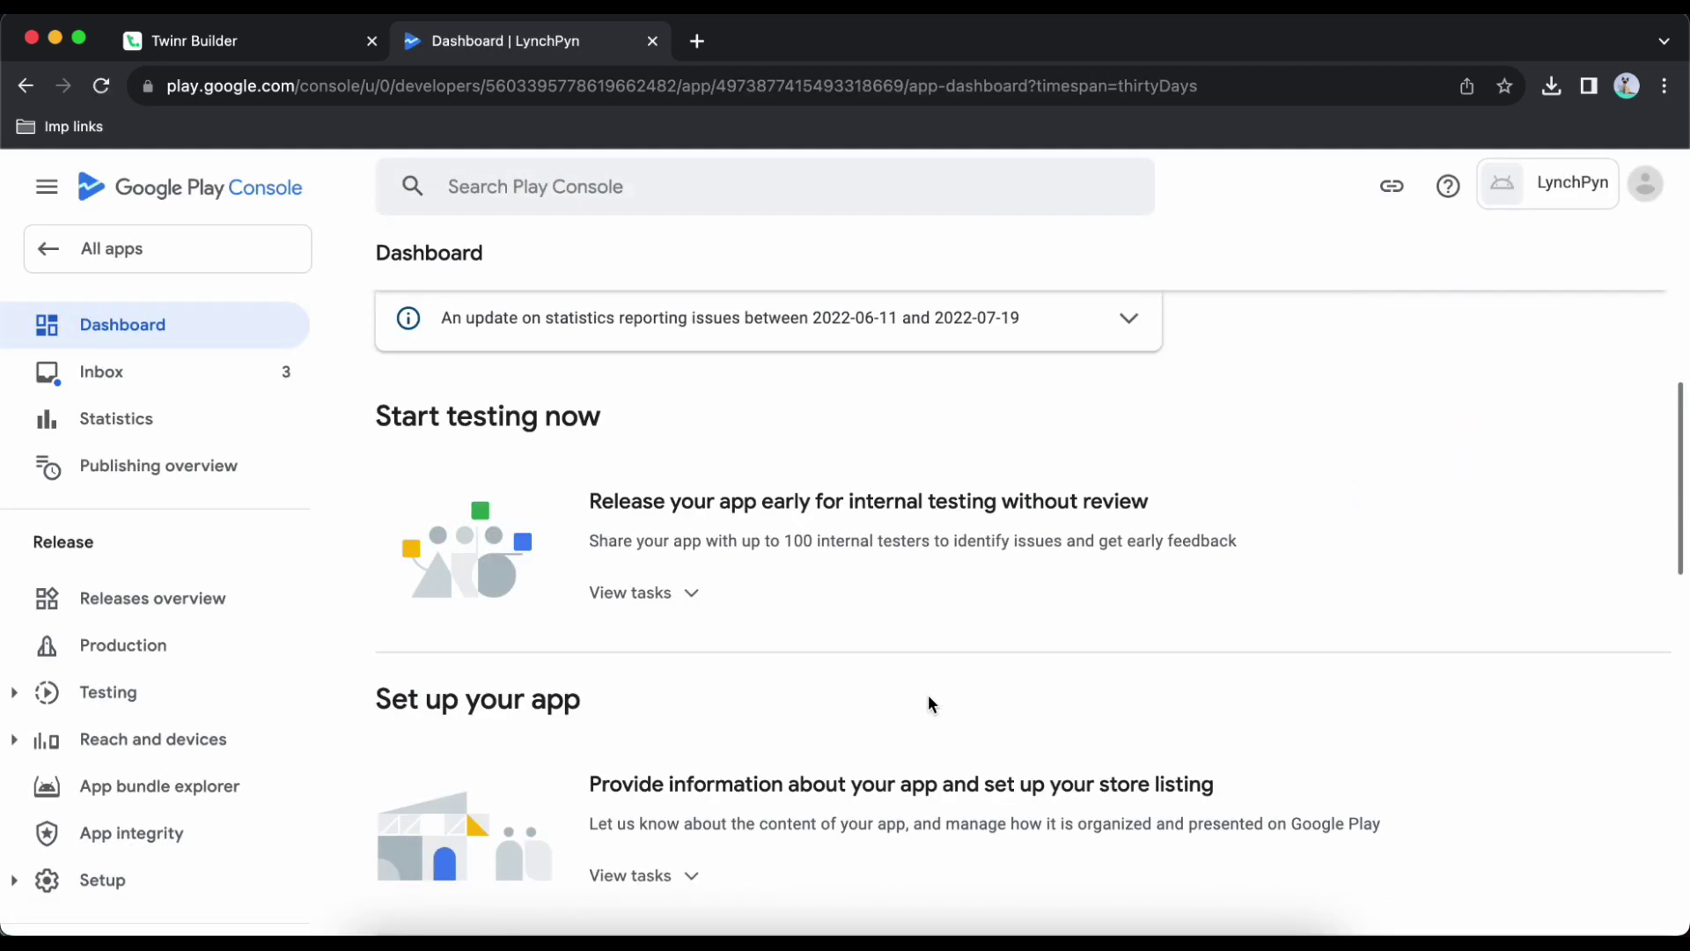
Expand the Dashboard's Set up your app tasks and open Set privacy policy
scroll(928, 694, "down", 3)
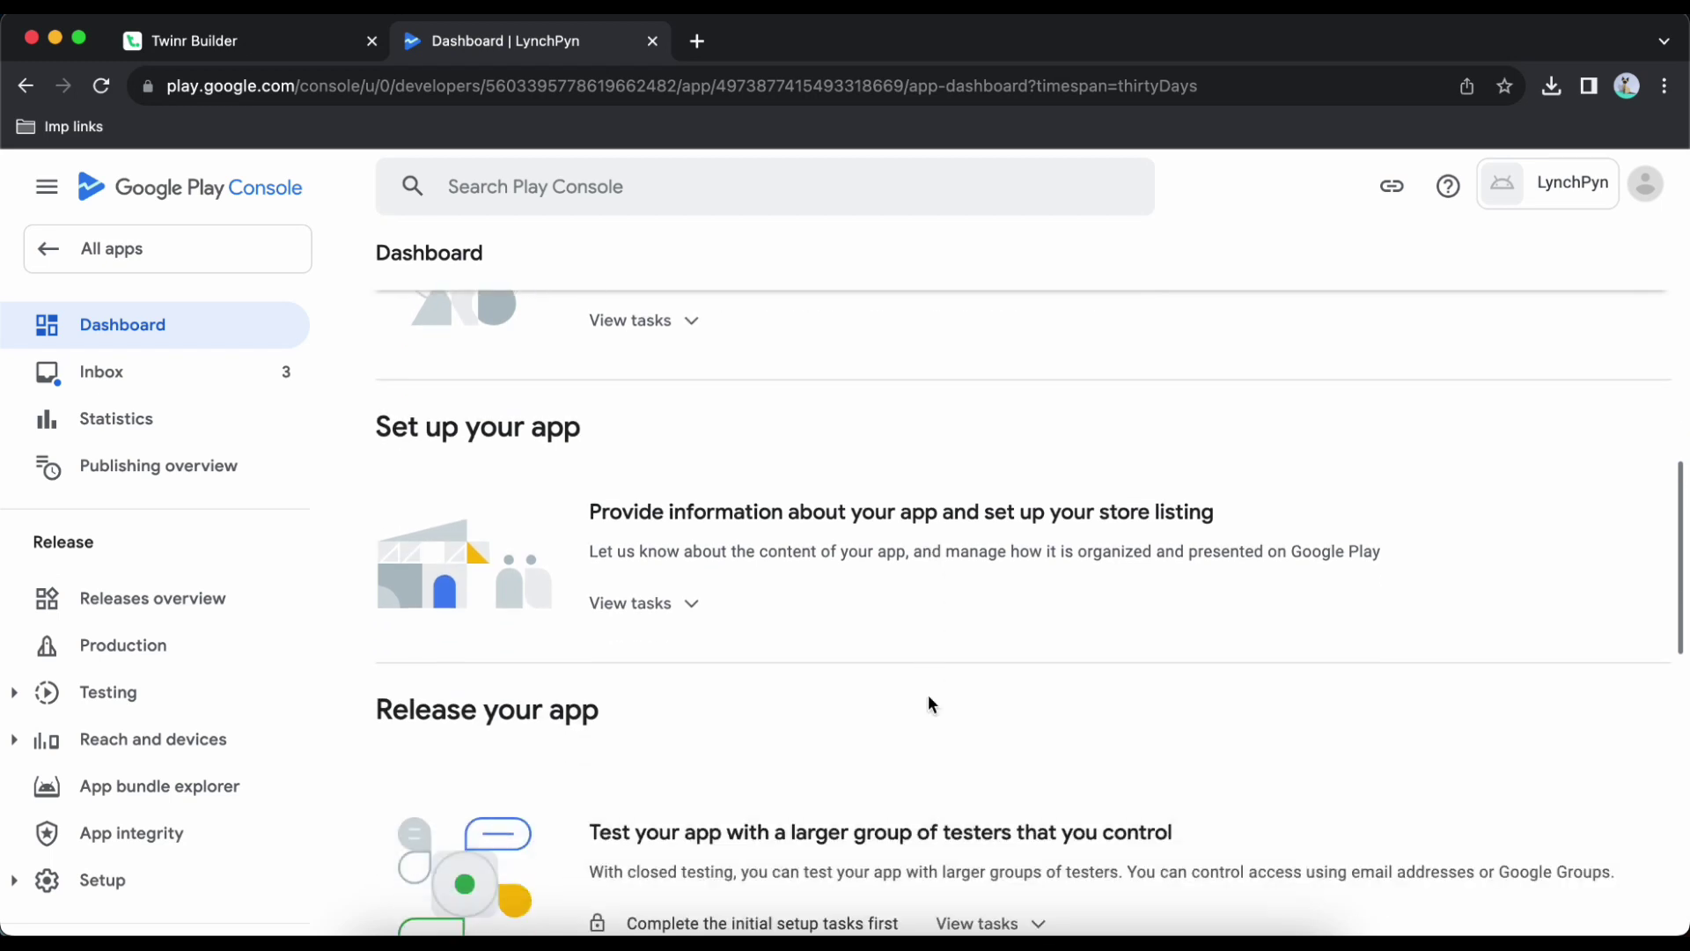
scroll(928, 694, "up", 10)
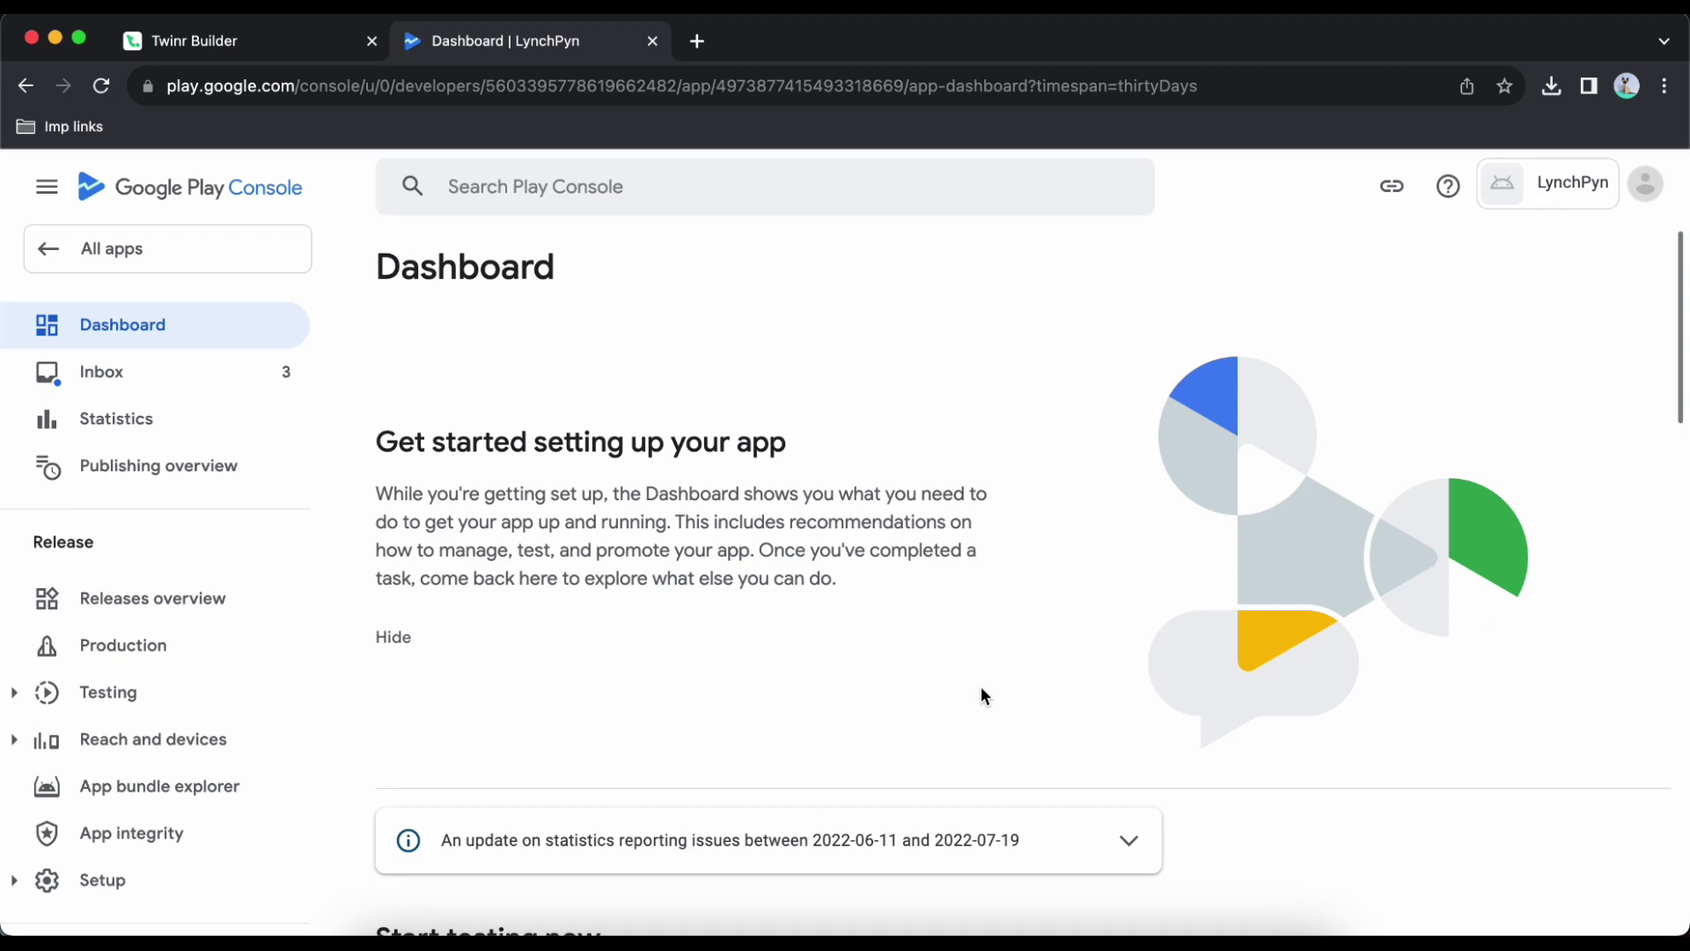
scroll(982, 691, "down", 7)
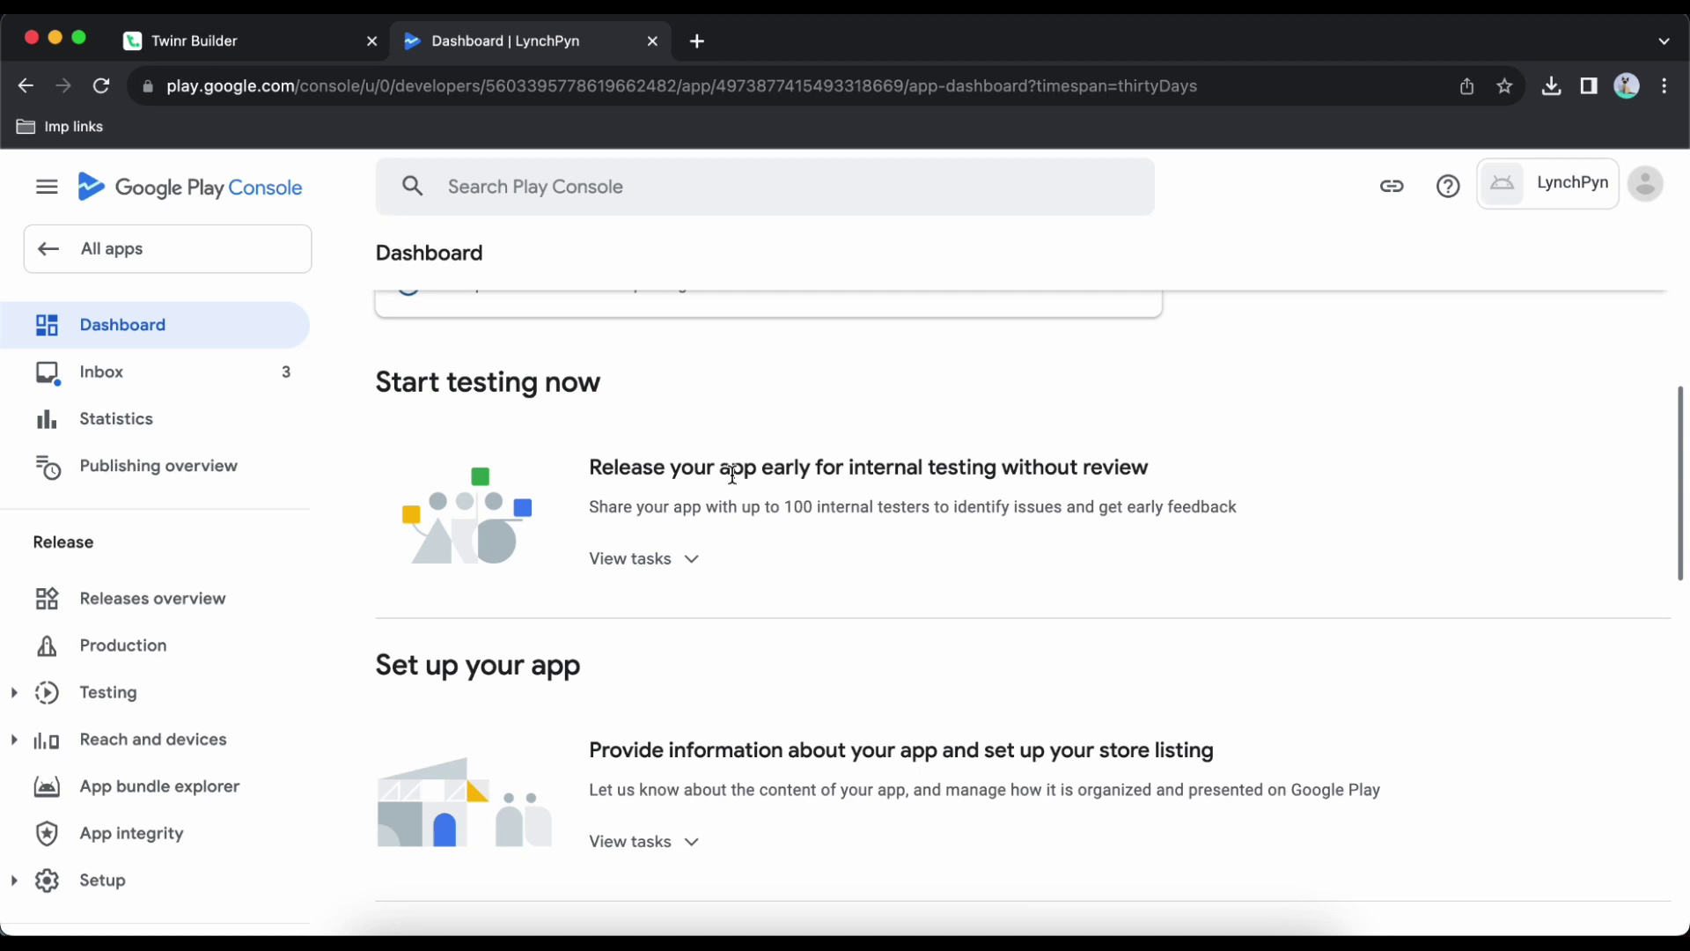
scroll(731, 474, "down", 3)
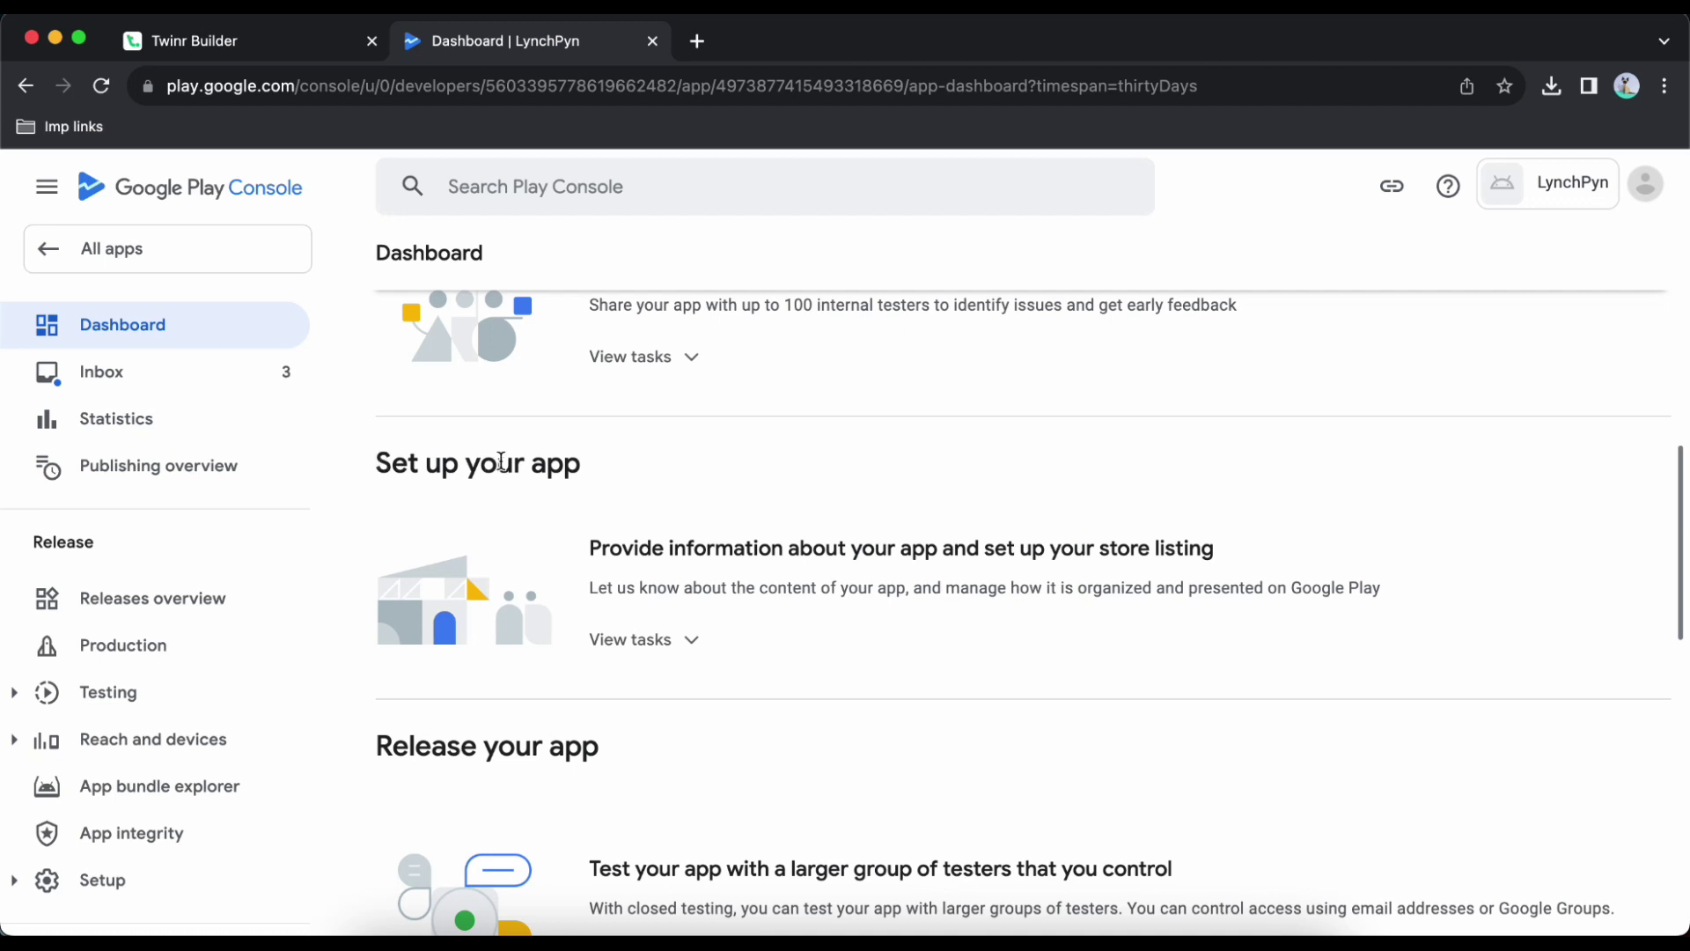
scroll(813, 565, "down", 2)
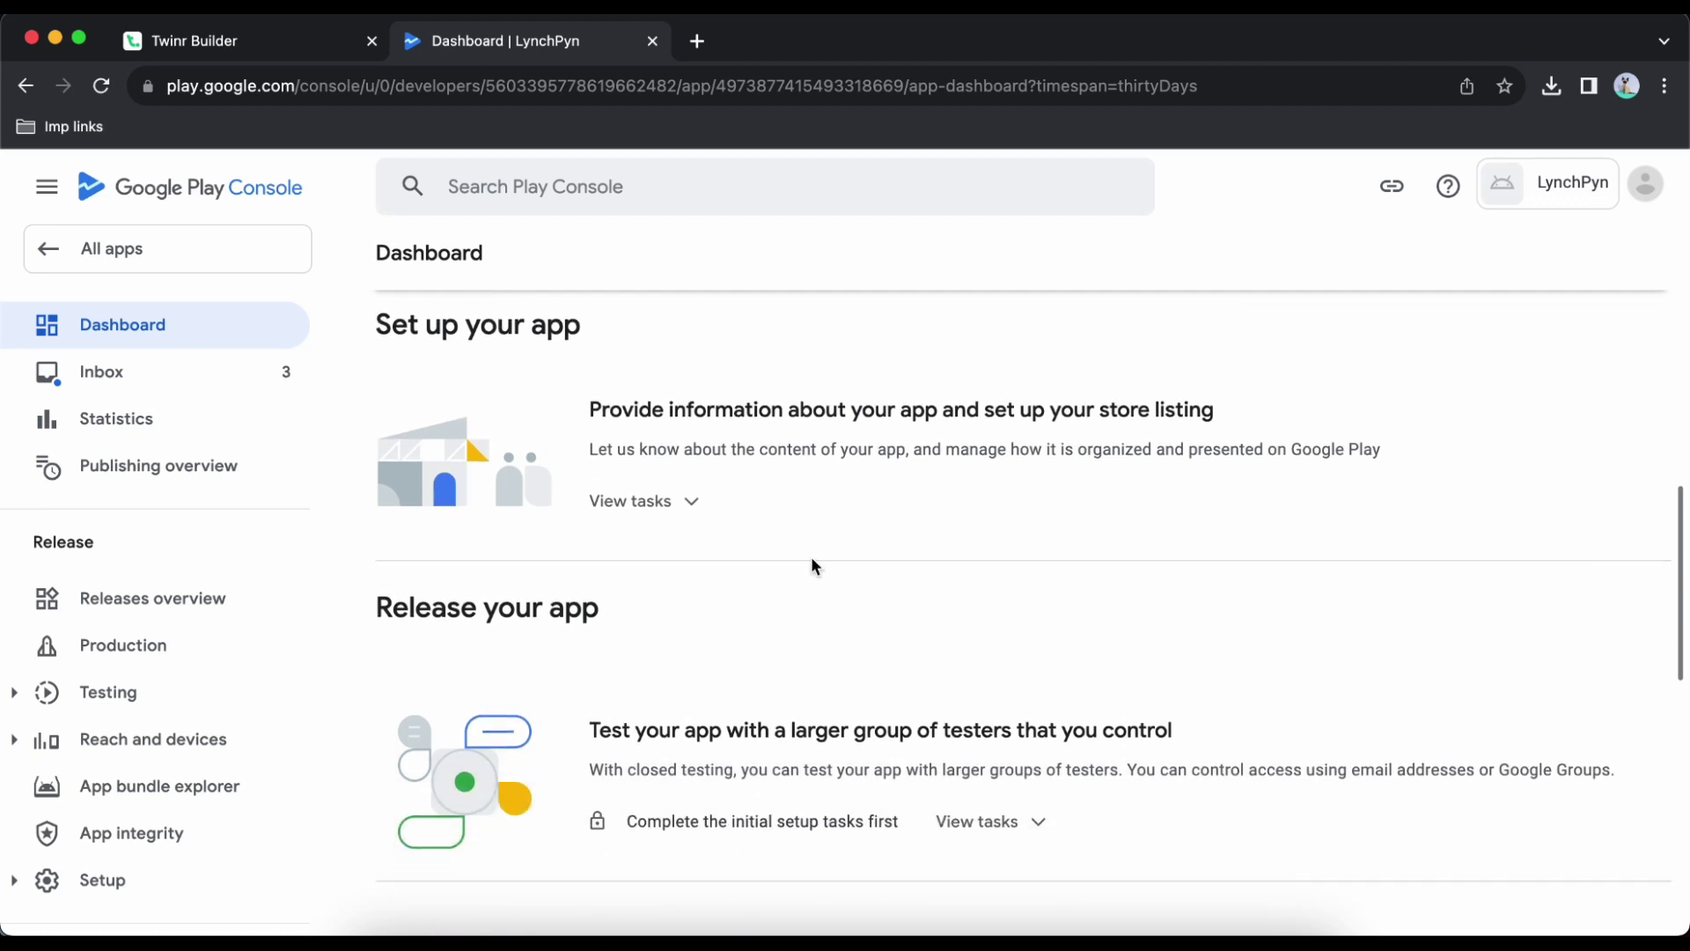
left_click(691, 501)
scroll(874, 642, "down", 5)
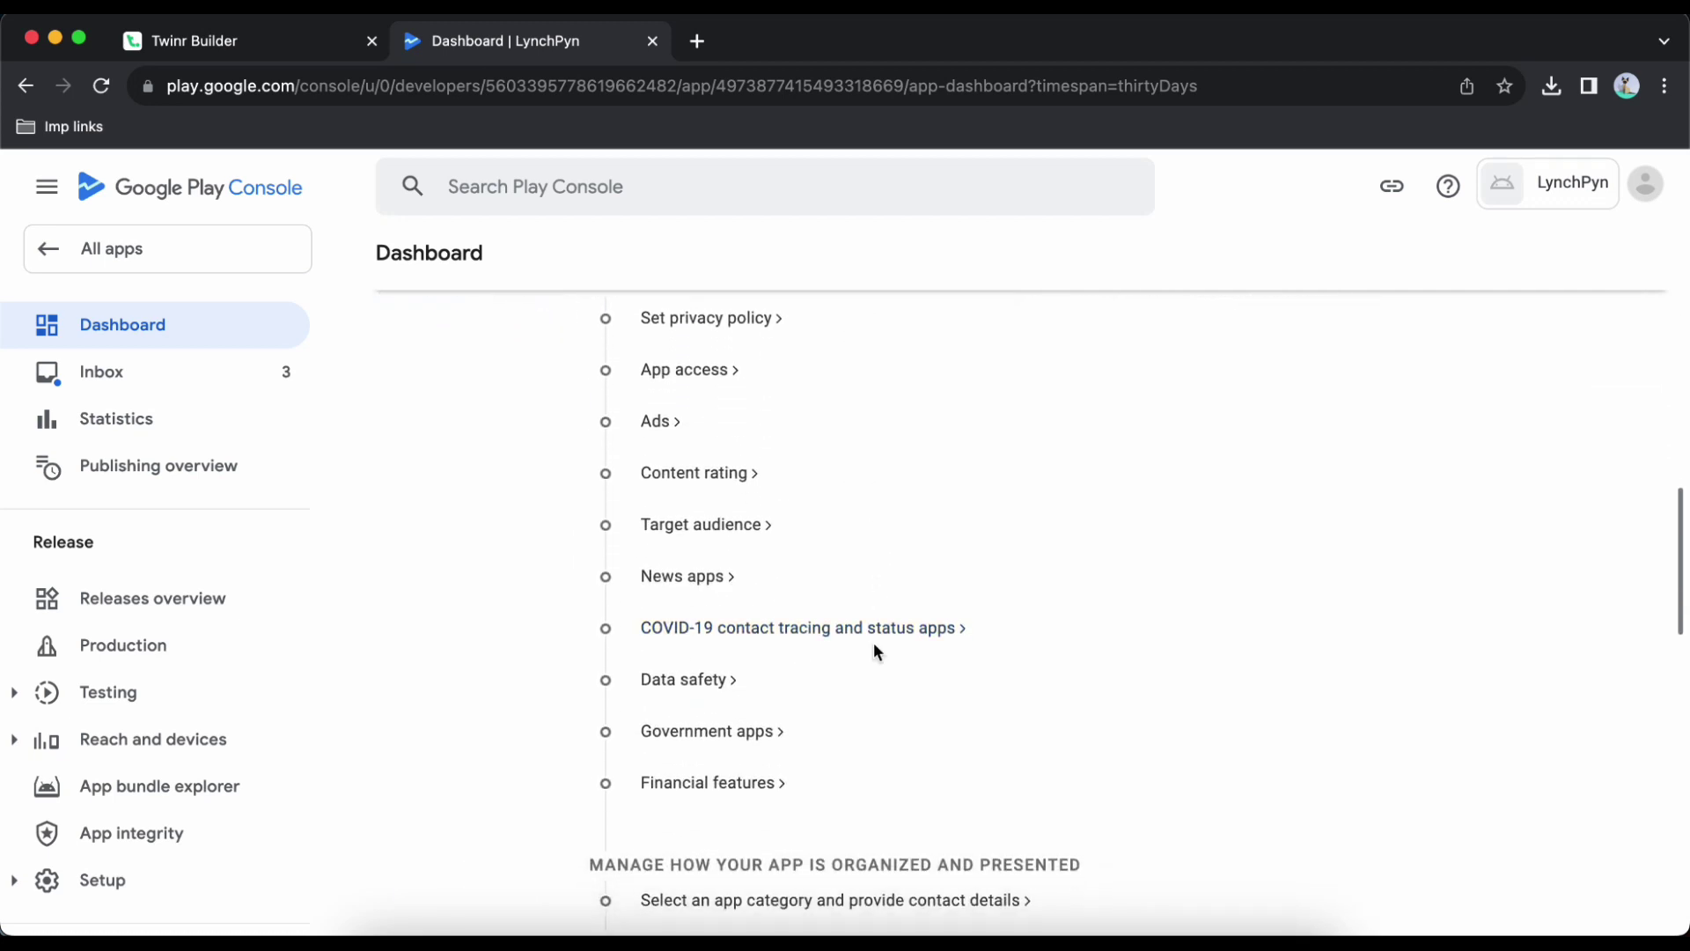
scroll(874, 641, "up", 3)
scroll(875, 650, "up", 2)
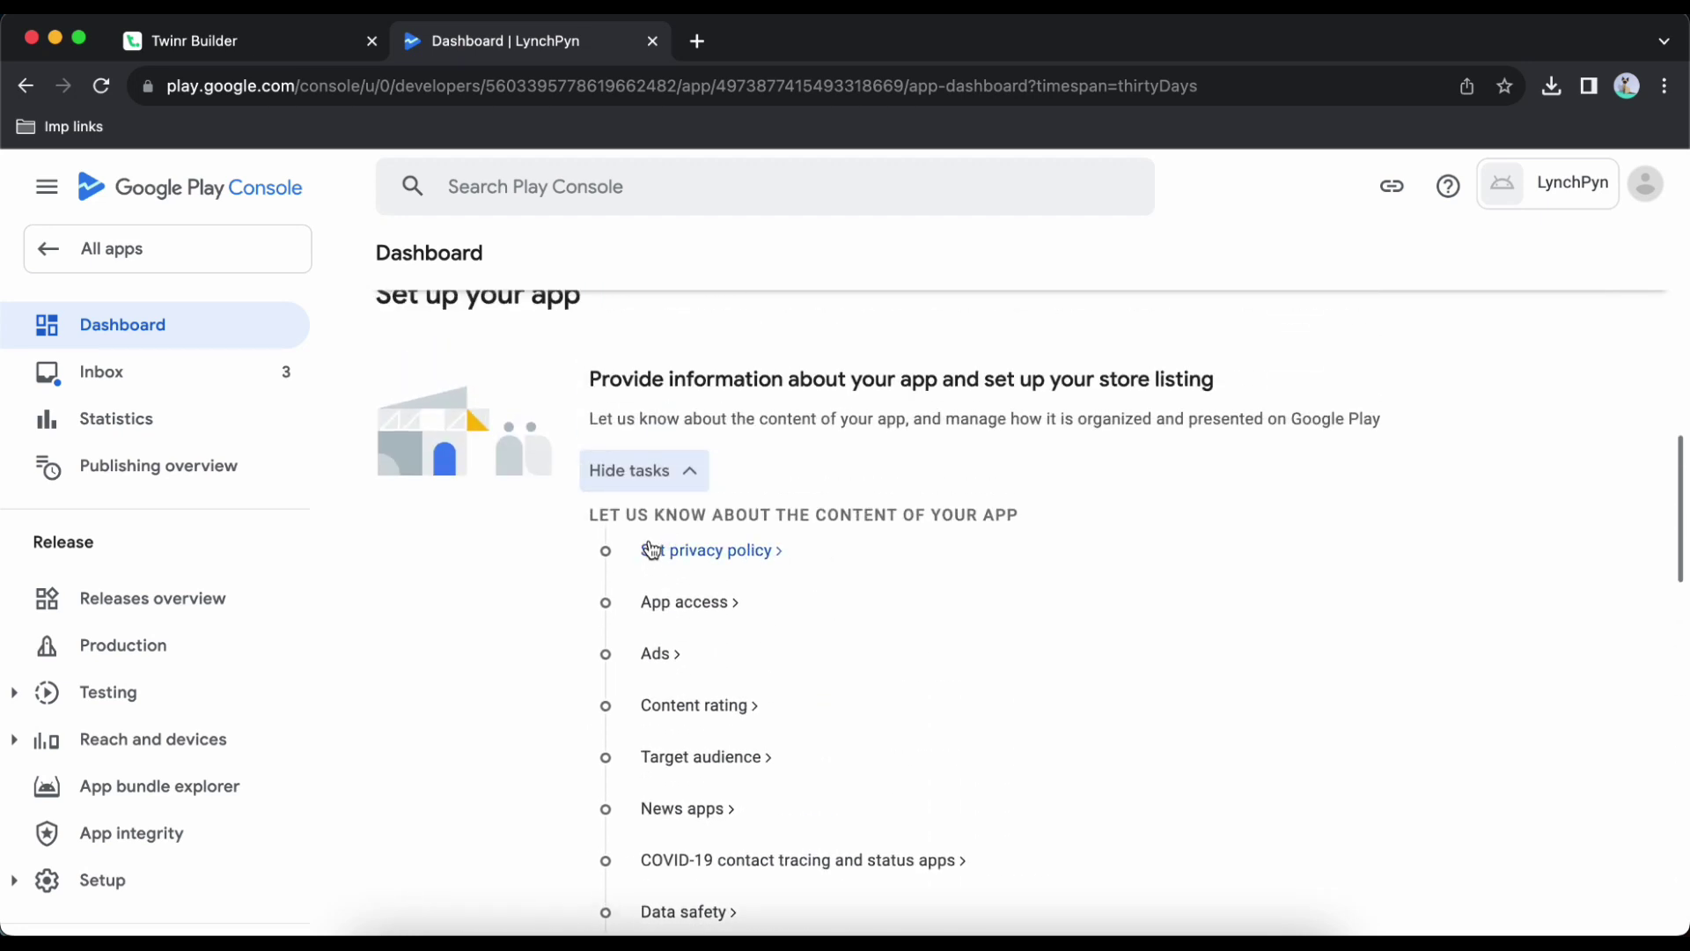
left_click(670, 554)
left_click(590, 527)
key("super+Tab")
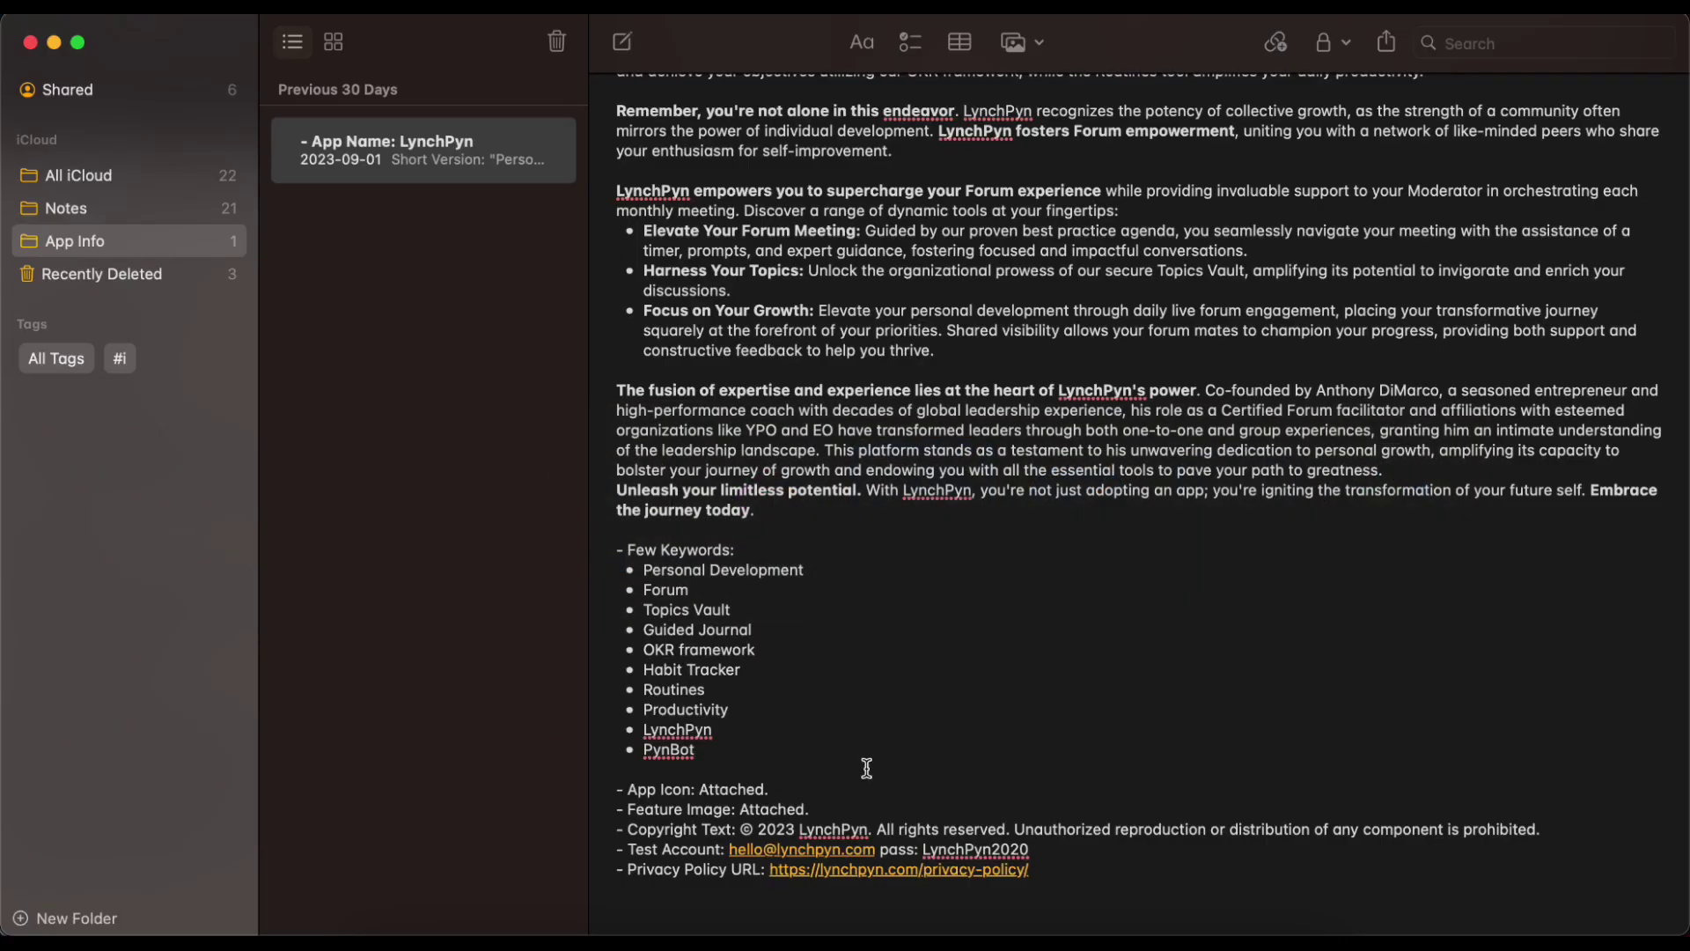
left_click_drag(1030, 870, 775, 872)
key("super+c")
key("super+Tab")
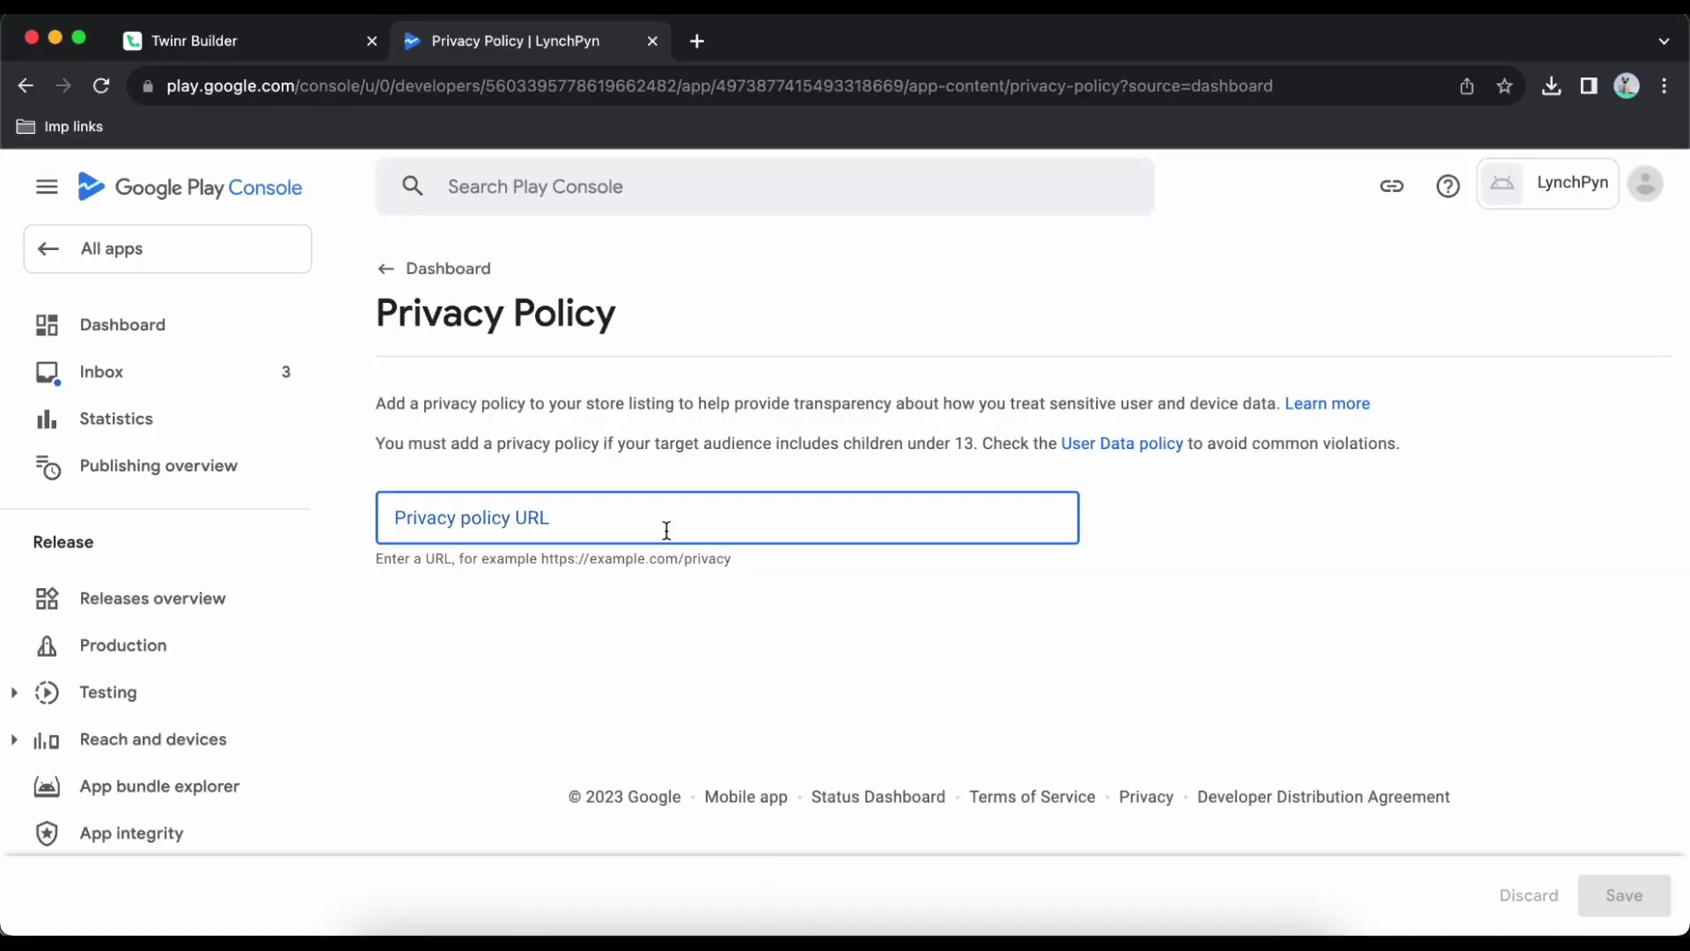
key("super+v")
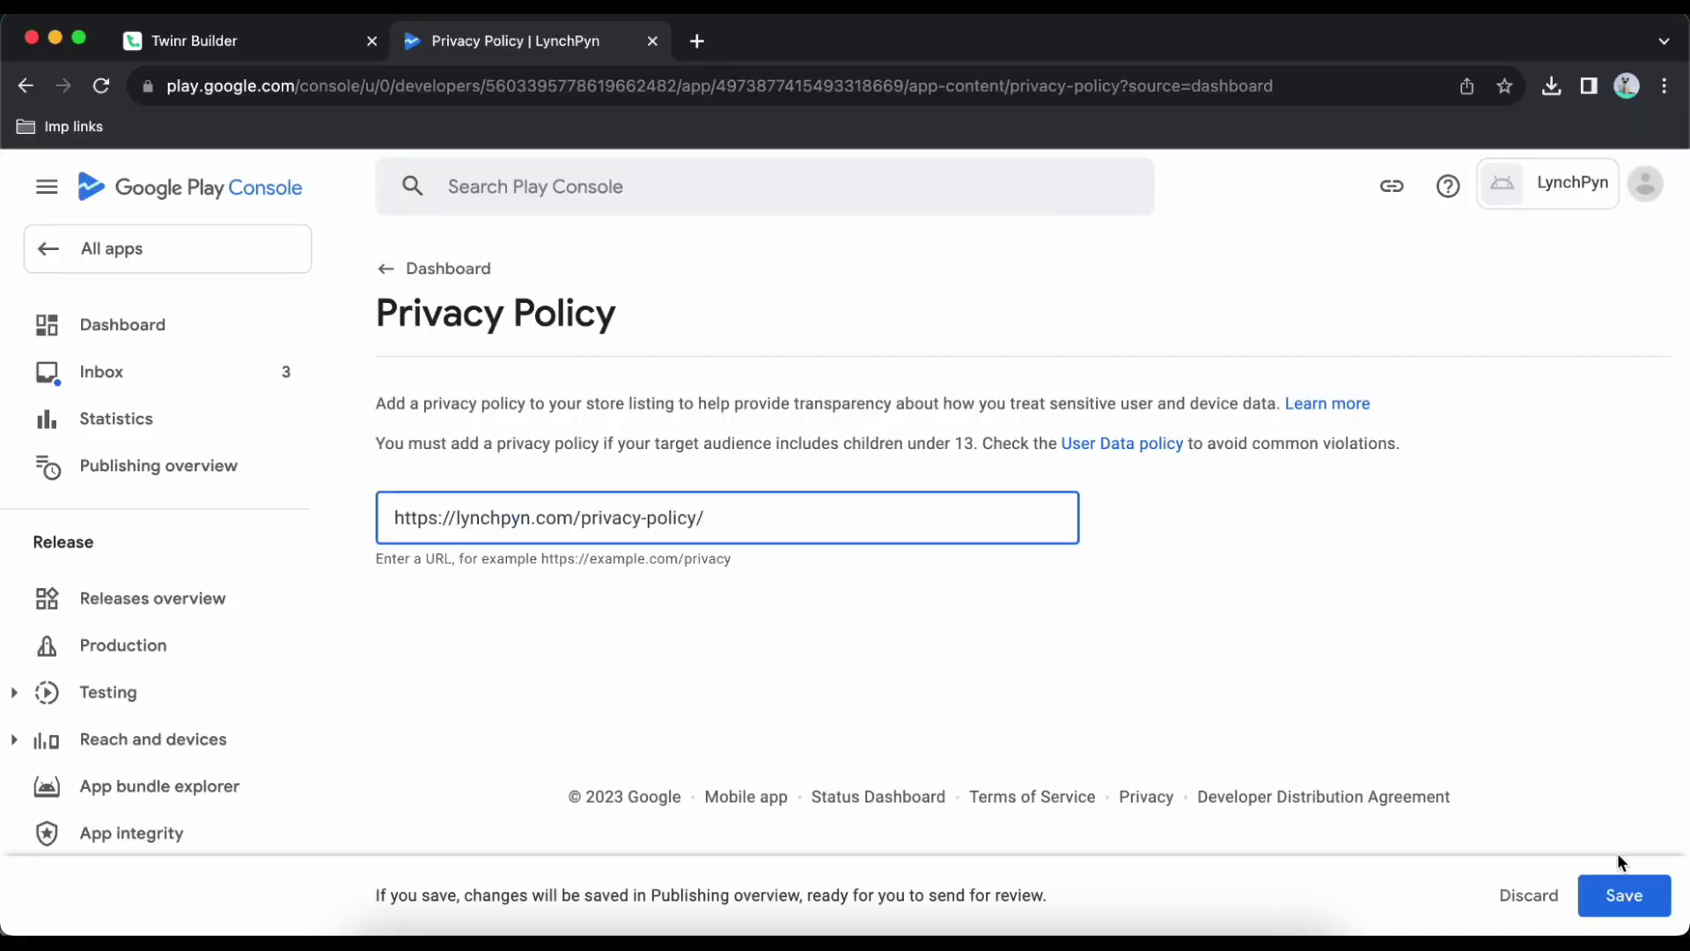
left_click(1258, 627)
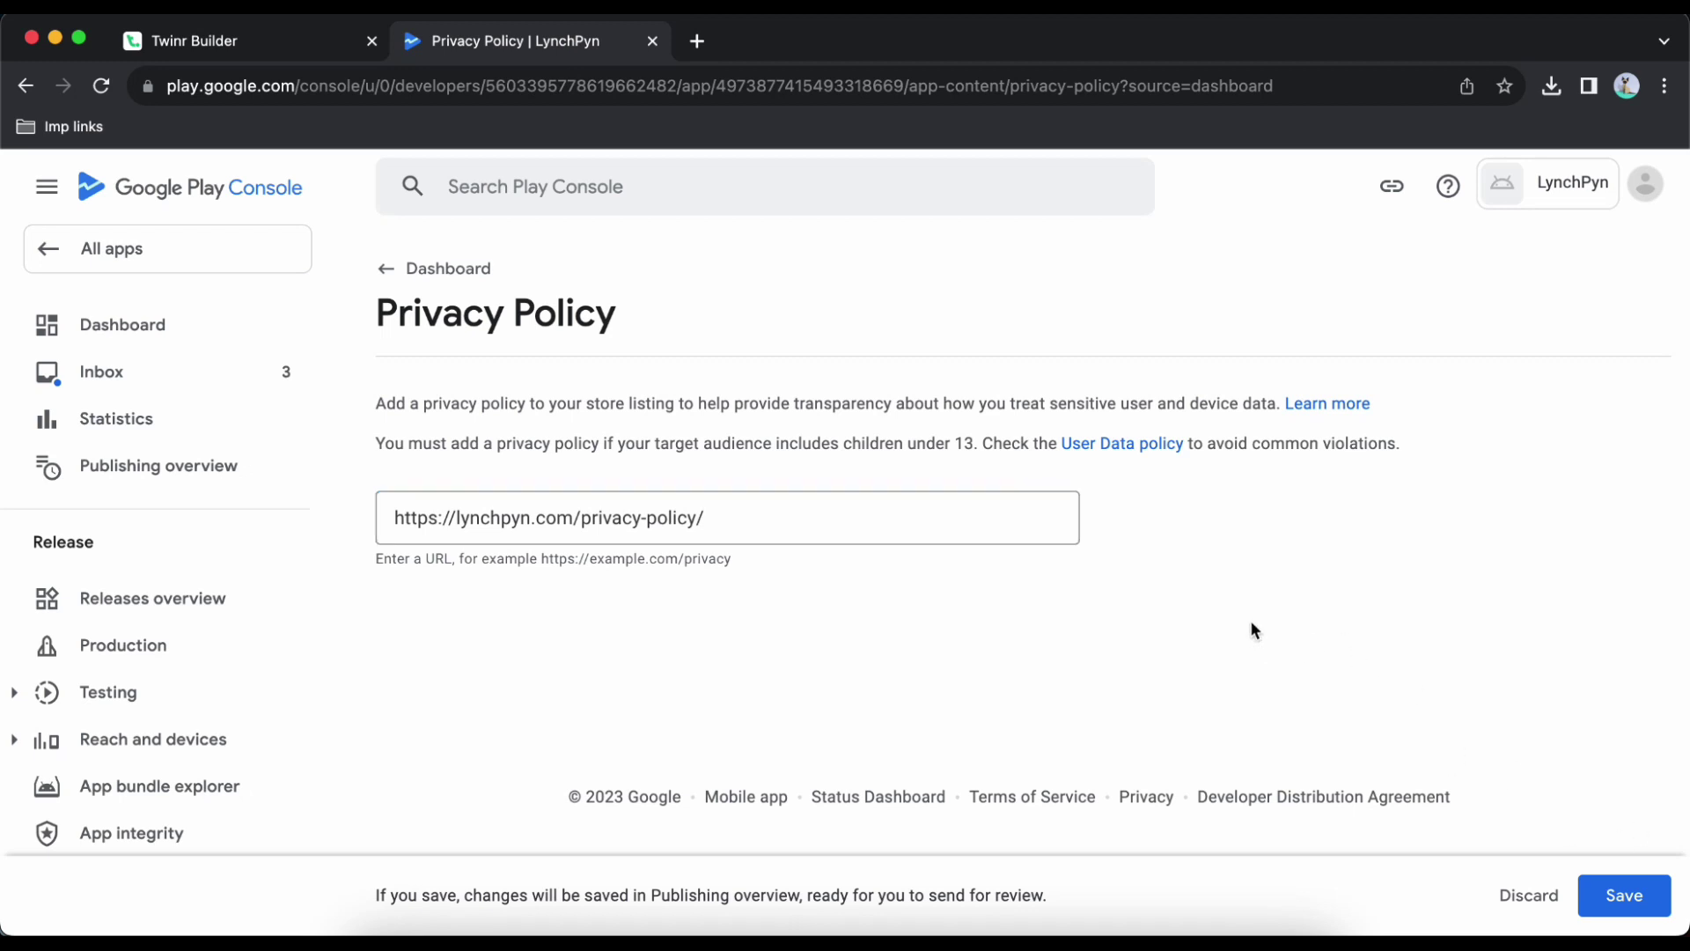
left_click(1655, 911)
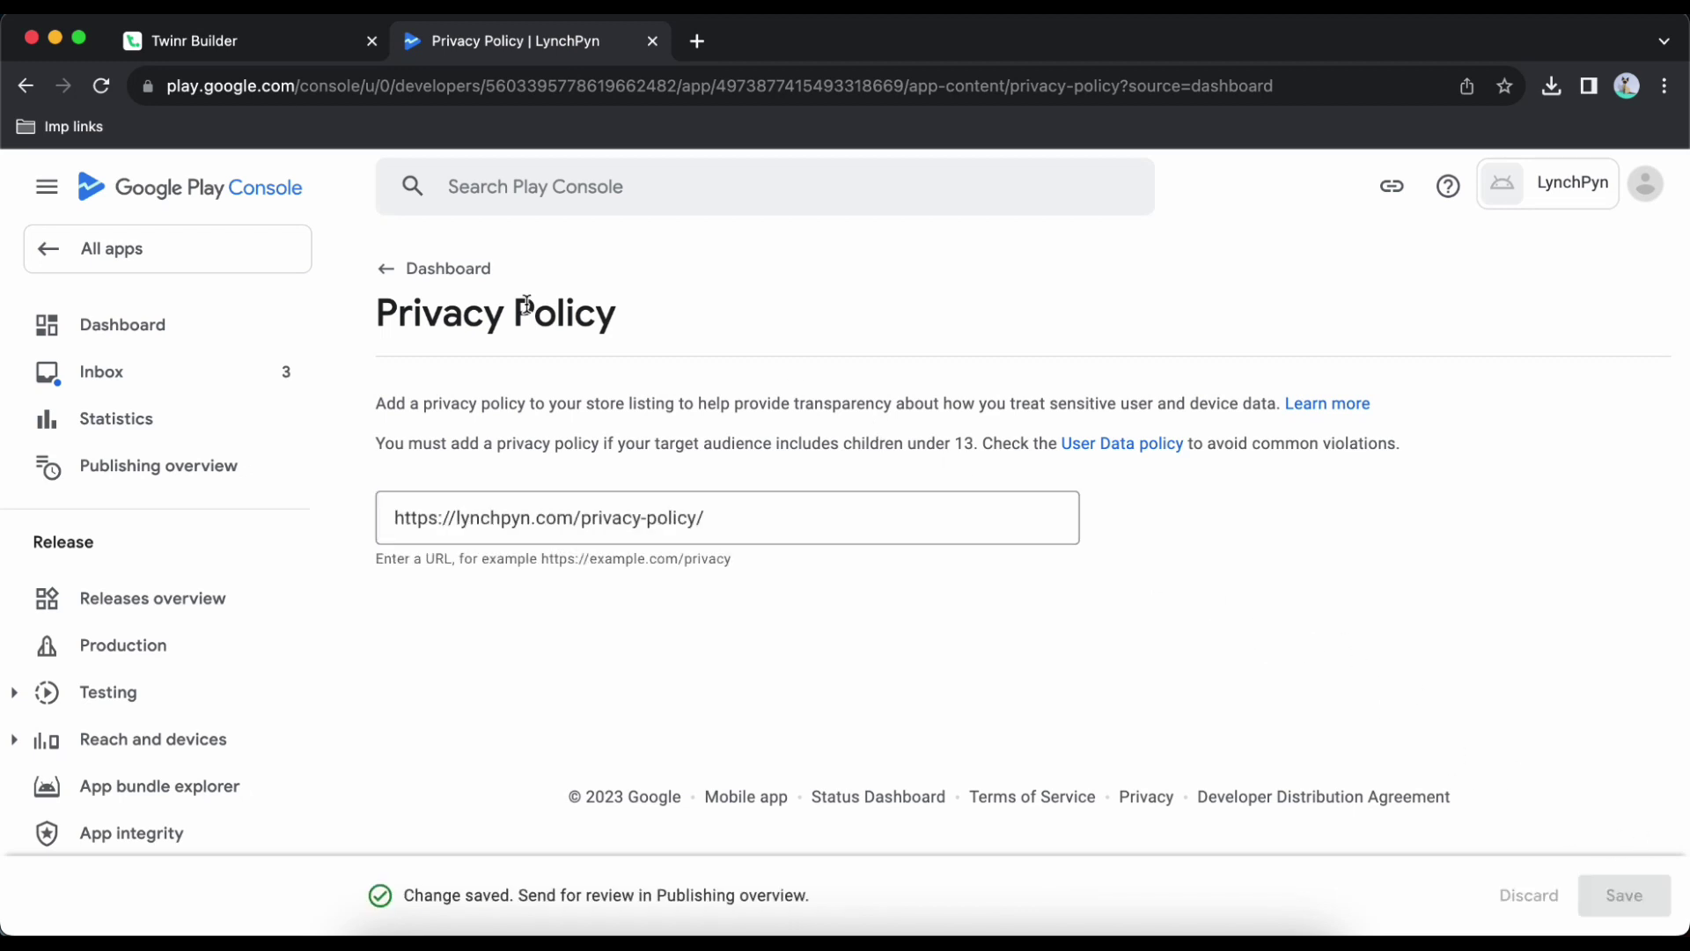
left_click(457, 270)
scroll(724, 660, "down", 8)
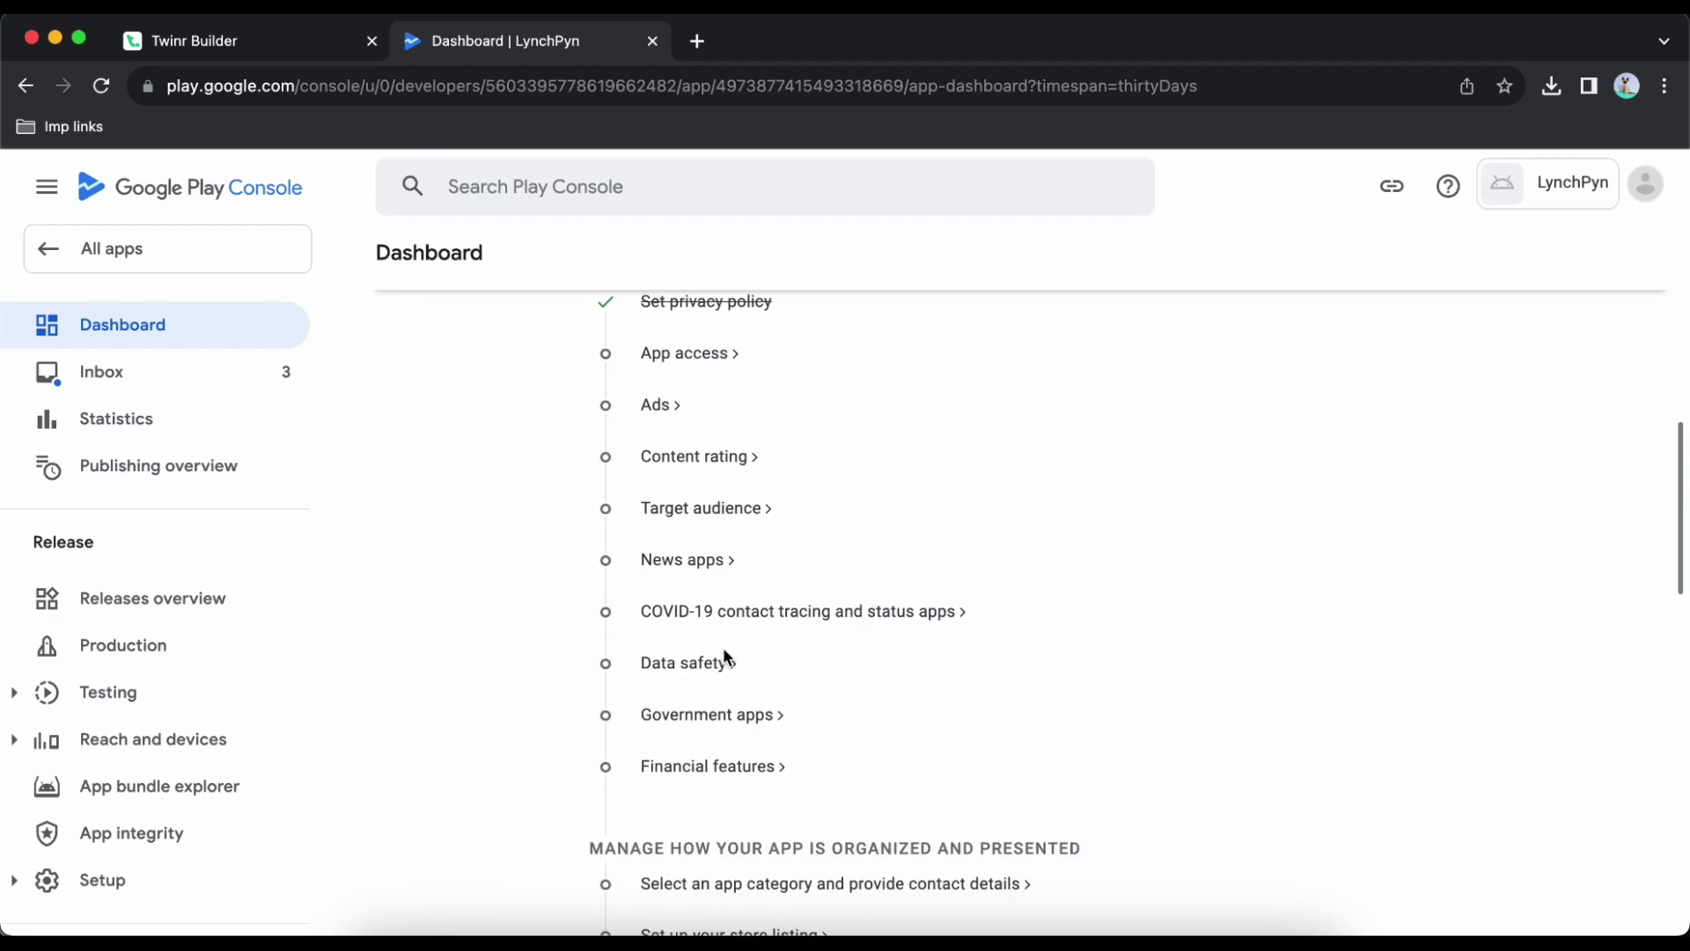
scroll(725, 660, "up", 2)
In App access, declare that some functionality is restricted and start adding access instructions
left_click(687, 514)
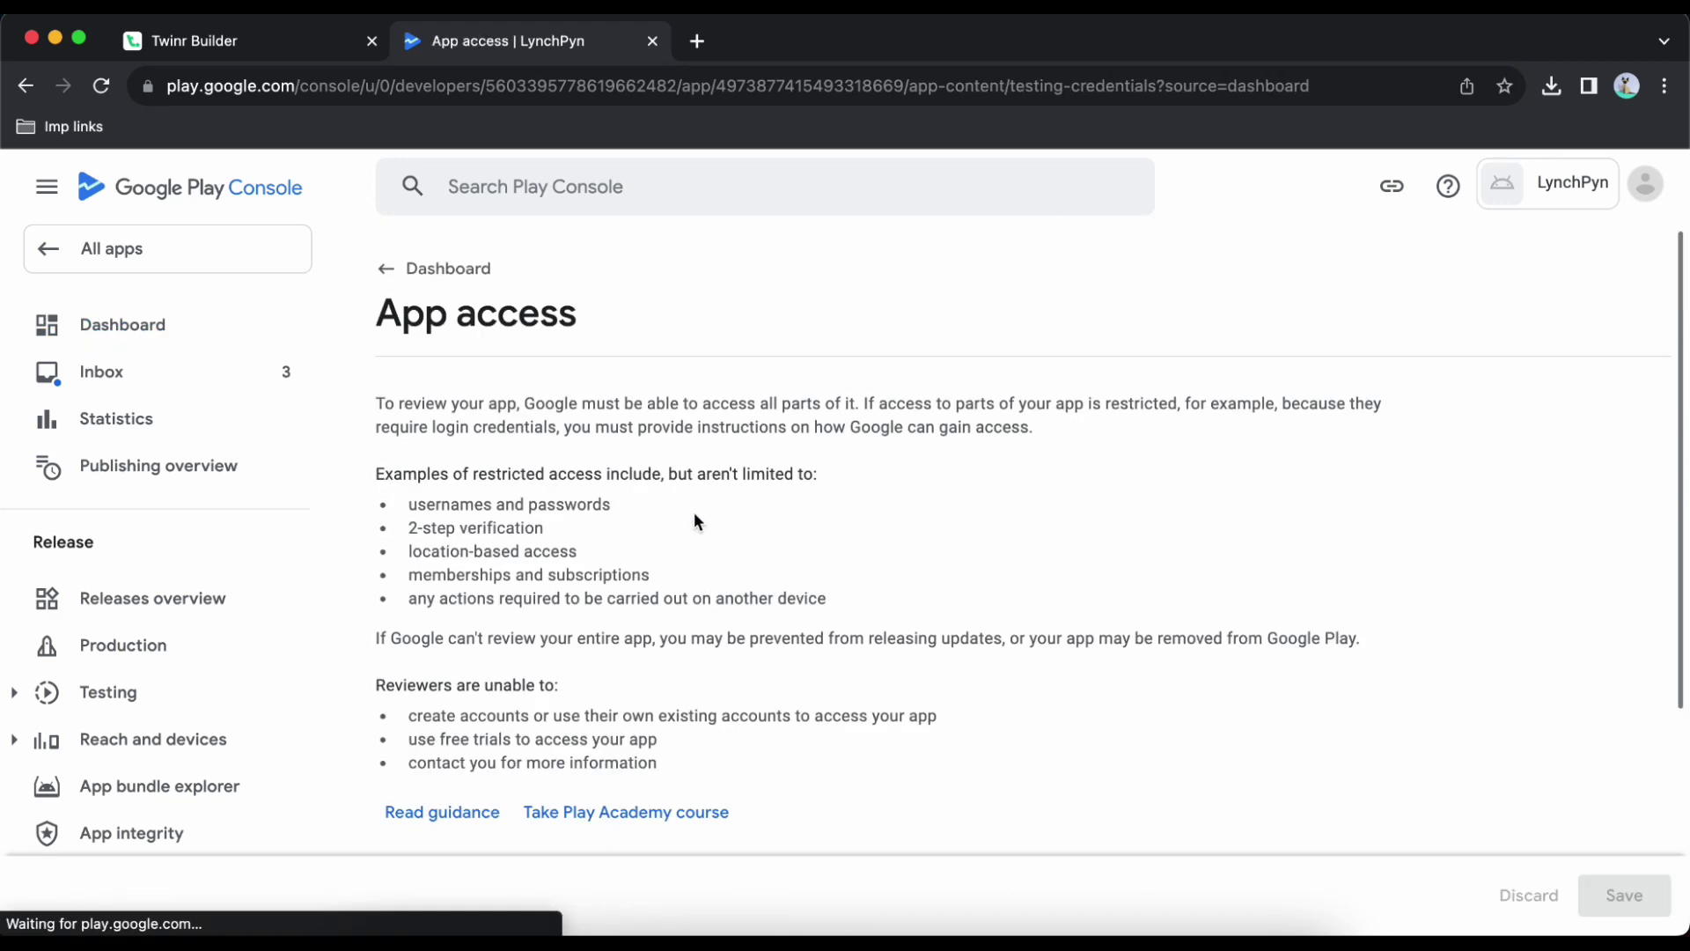
scroll(690, 680, "down", 3)
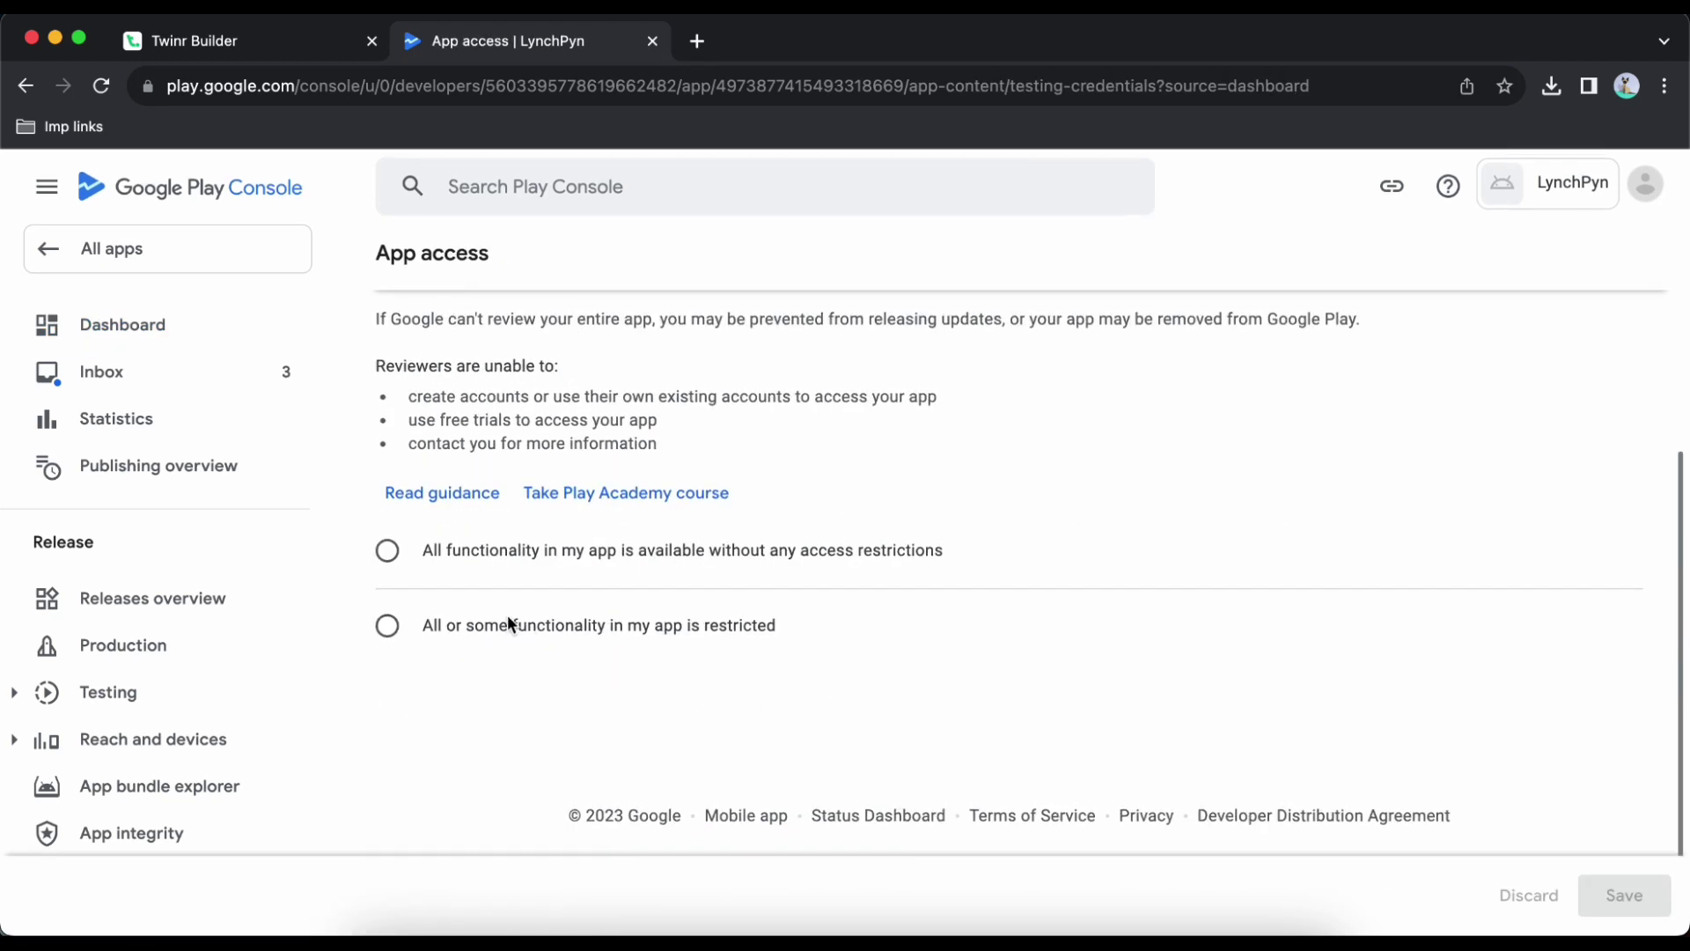
left_click(392, 627)
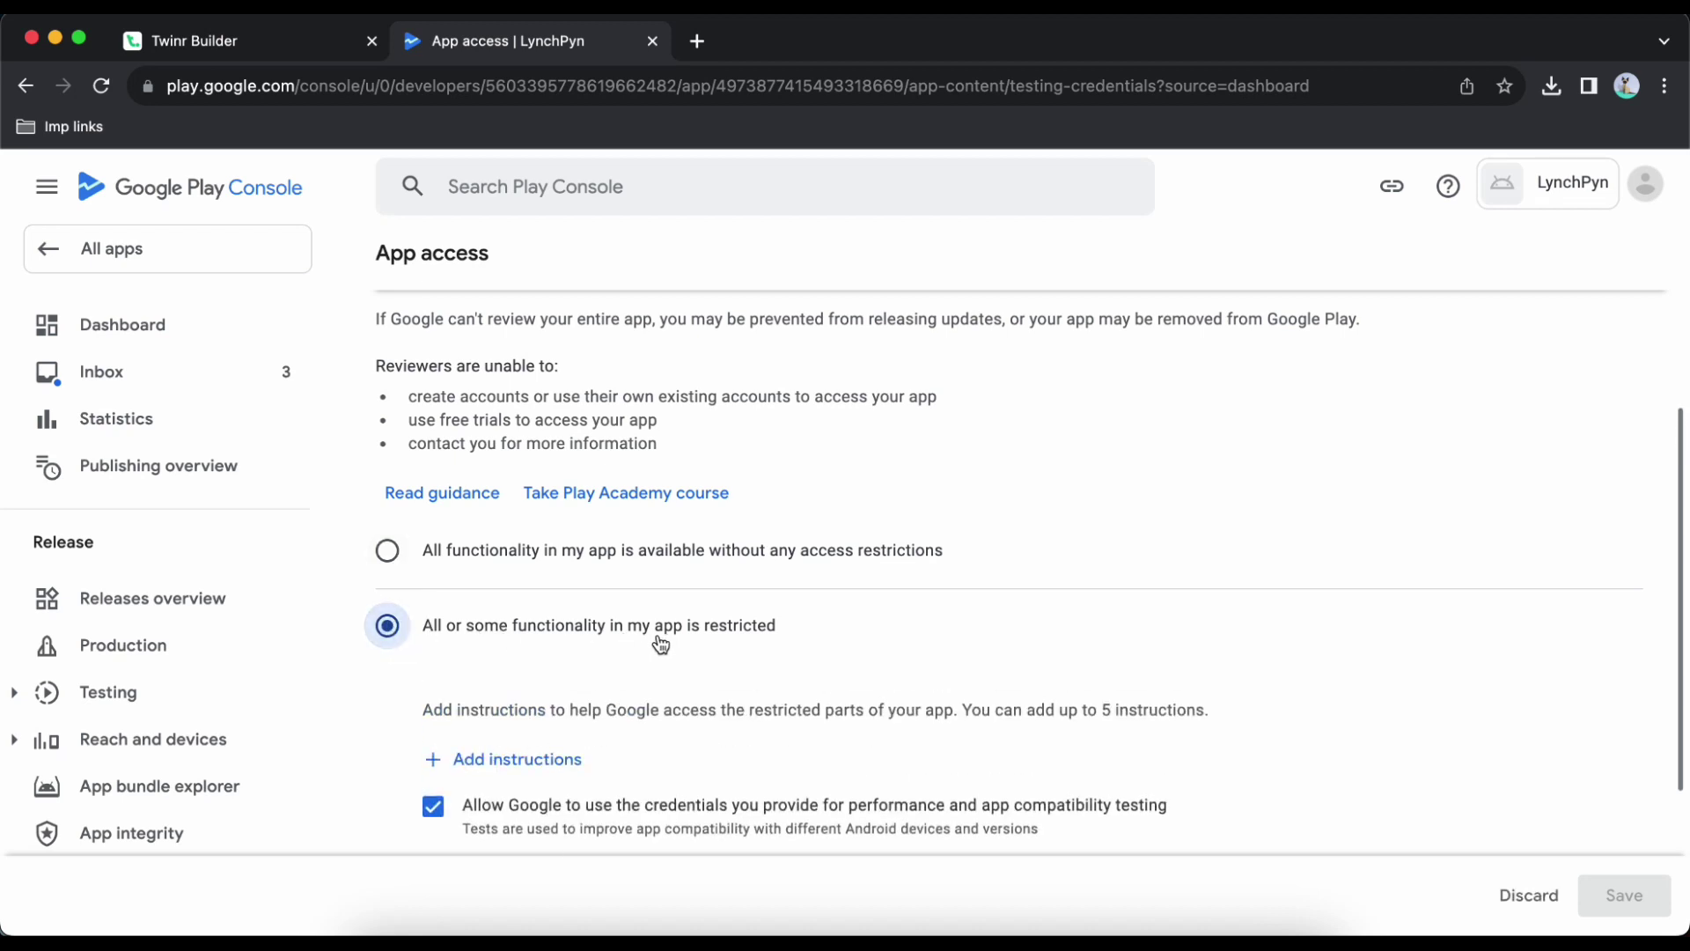
scroll(774, 655, "down", 2)
scroll(775, 656, "down", 1)
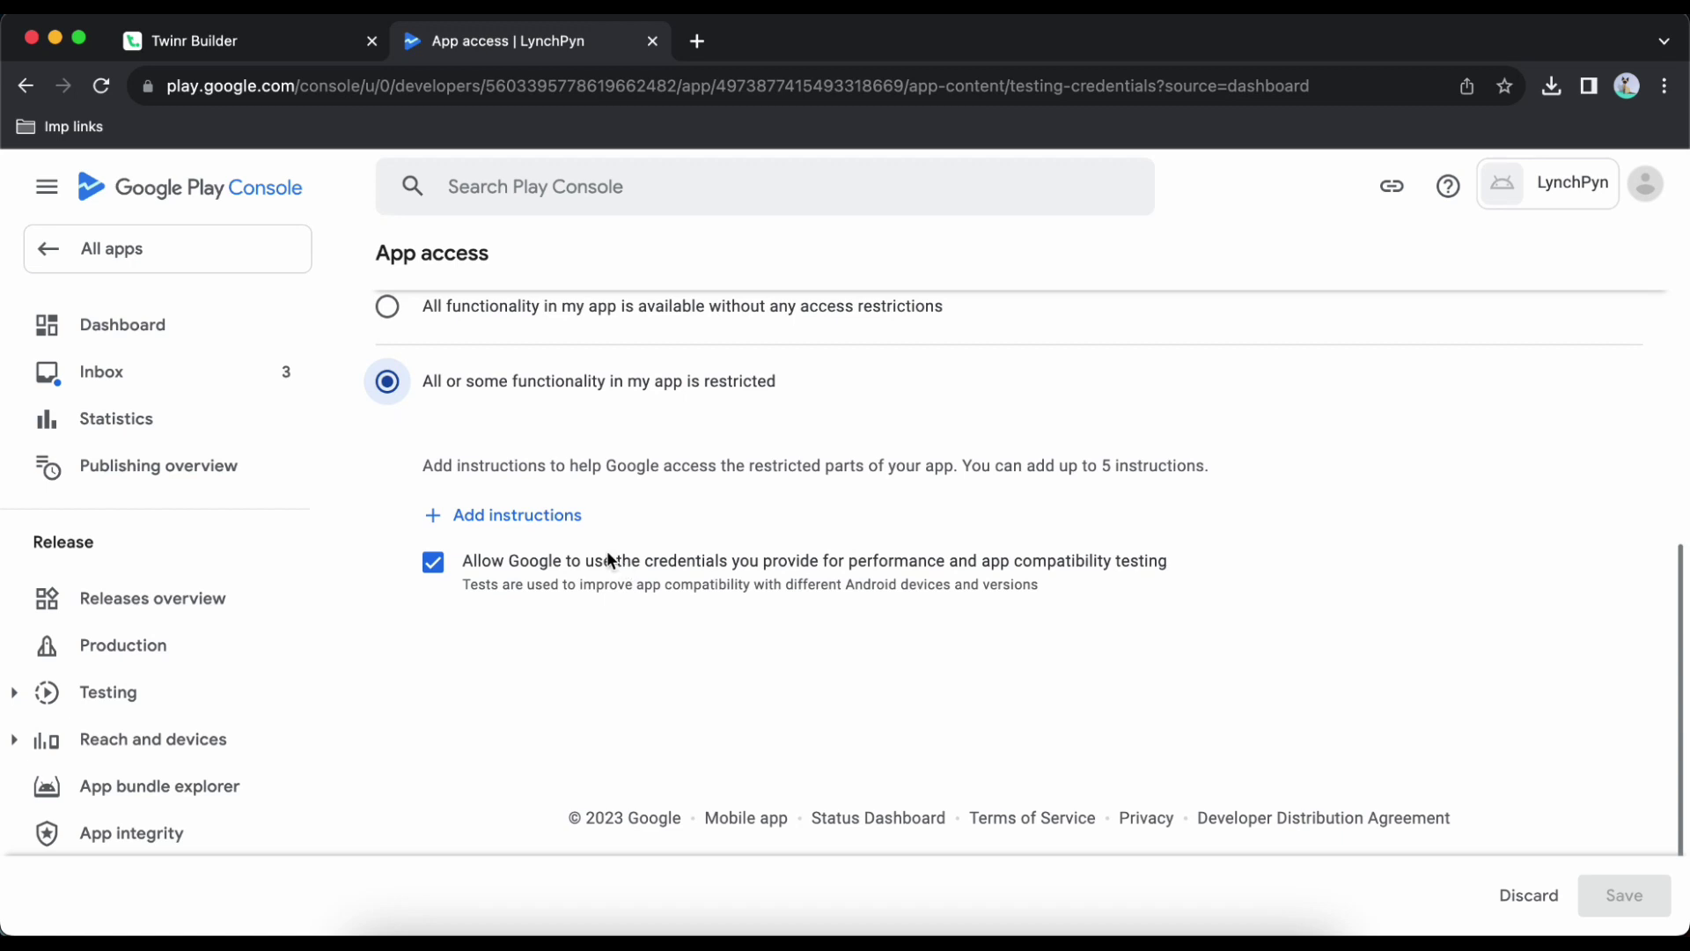
left_click(497, 519)
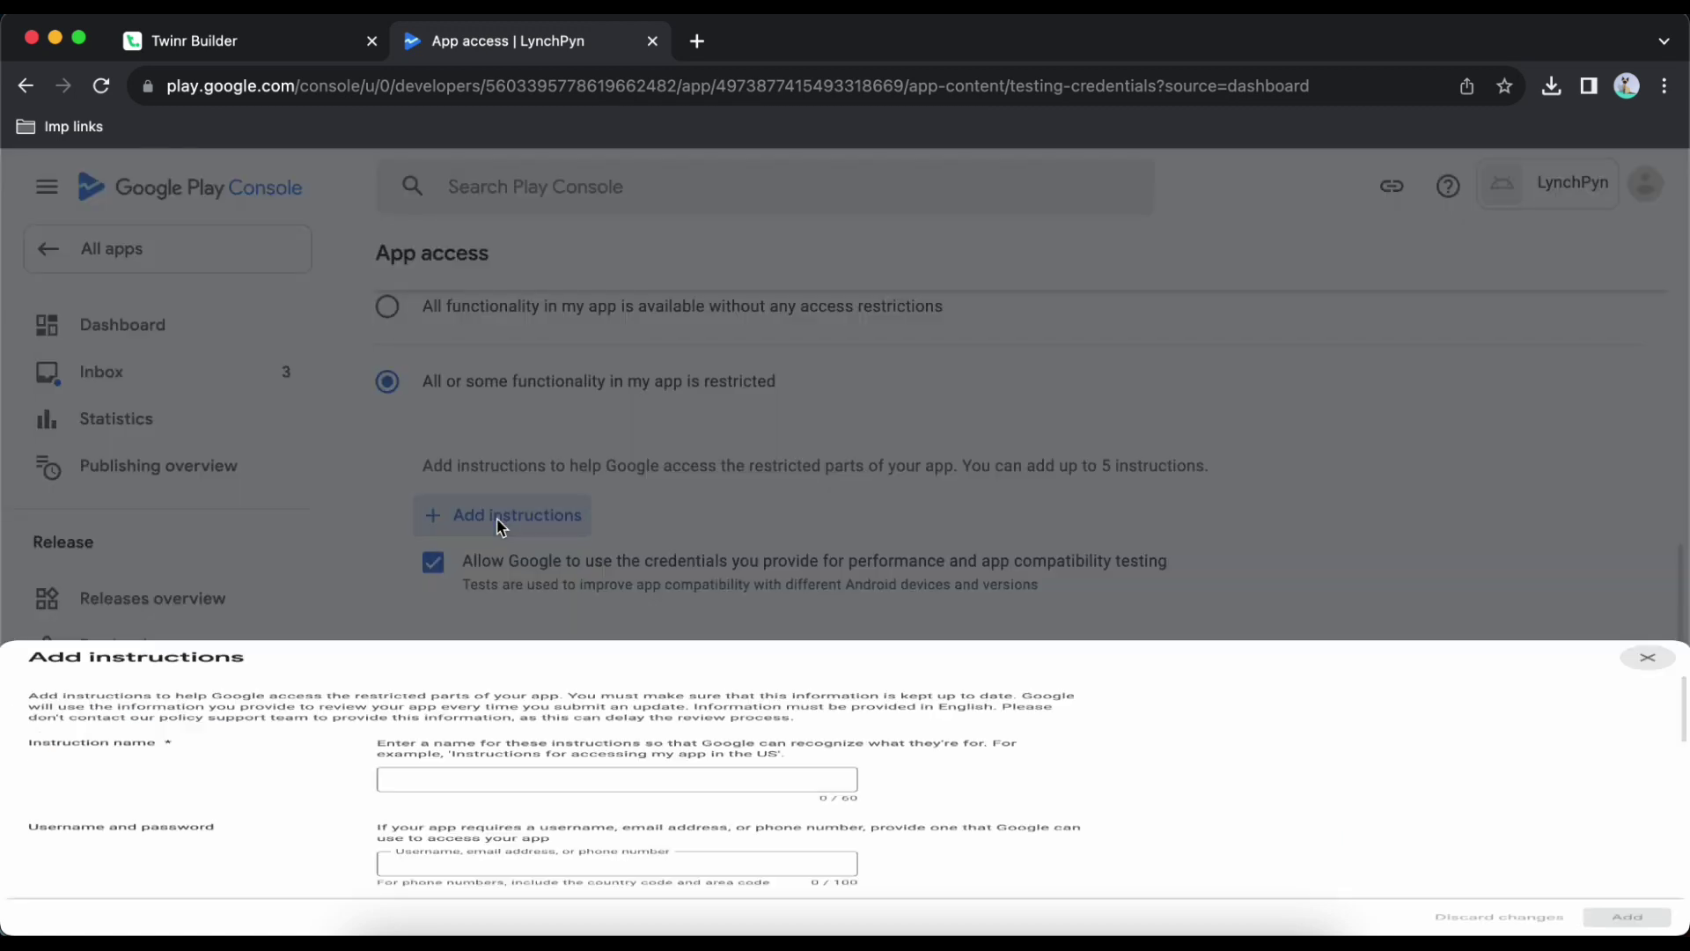
Name the instructions 'Login Information' and enter the reviewer account's username and password
left_click(503, 589)
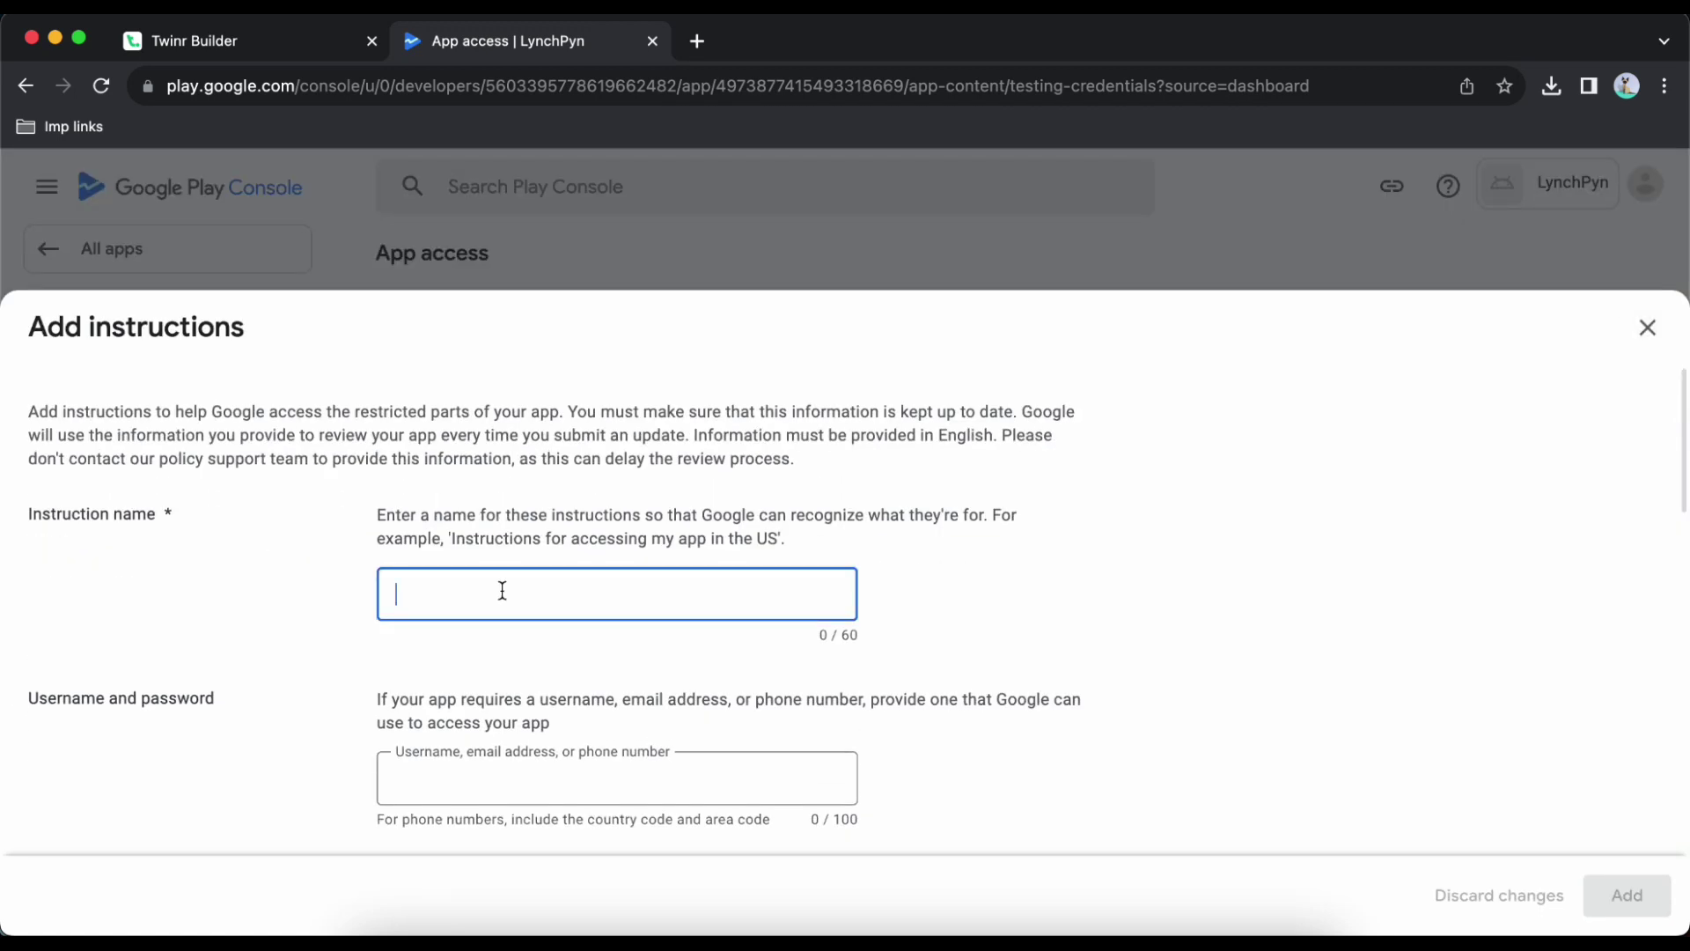
type("Logi")
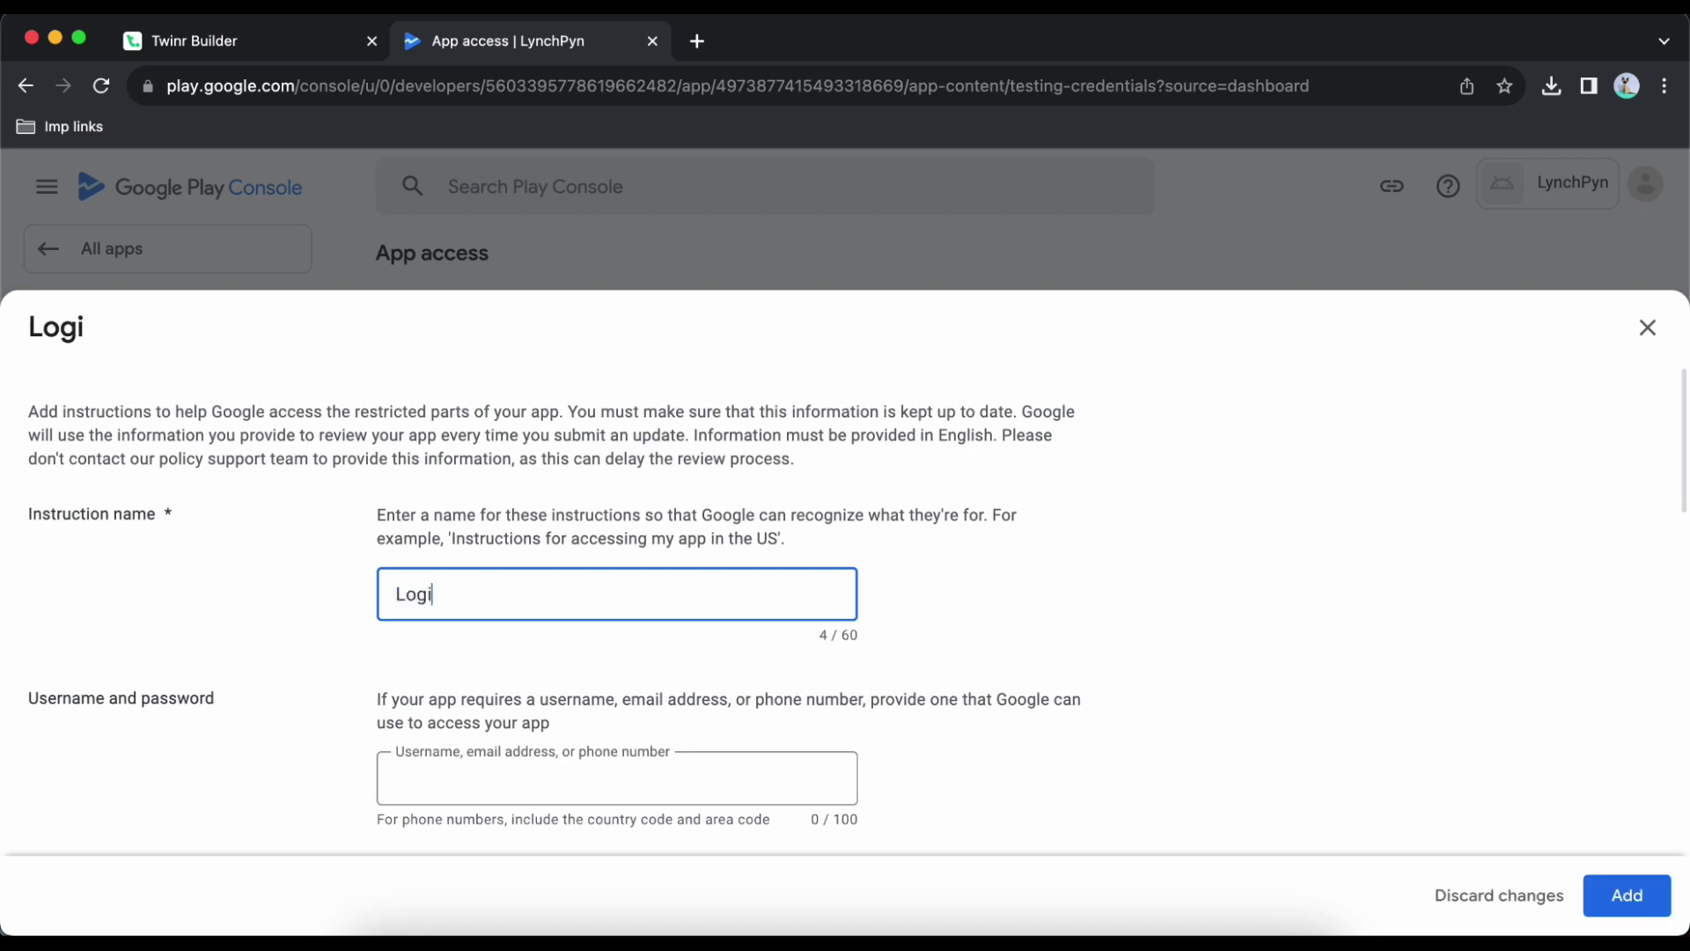
type("n Information")
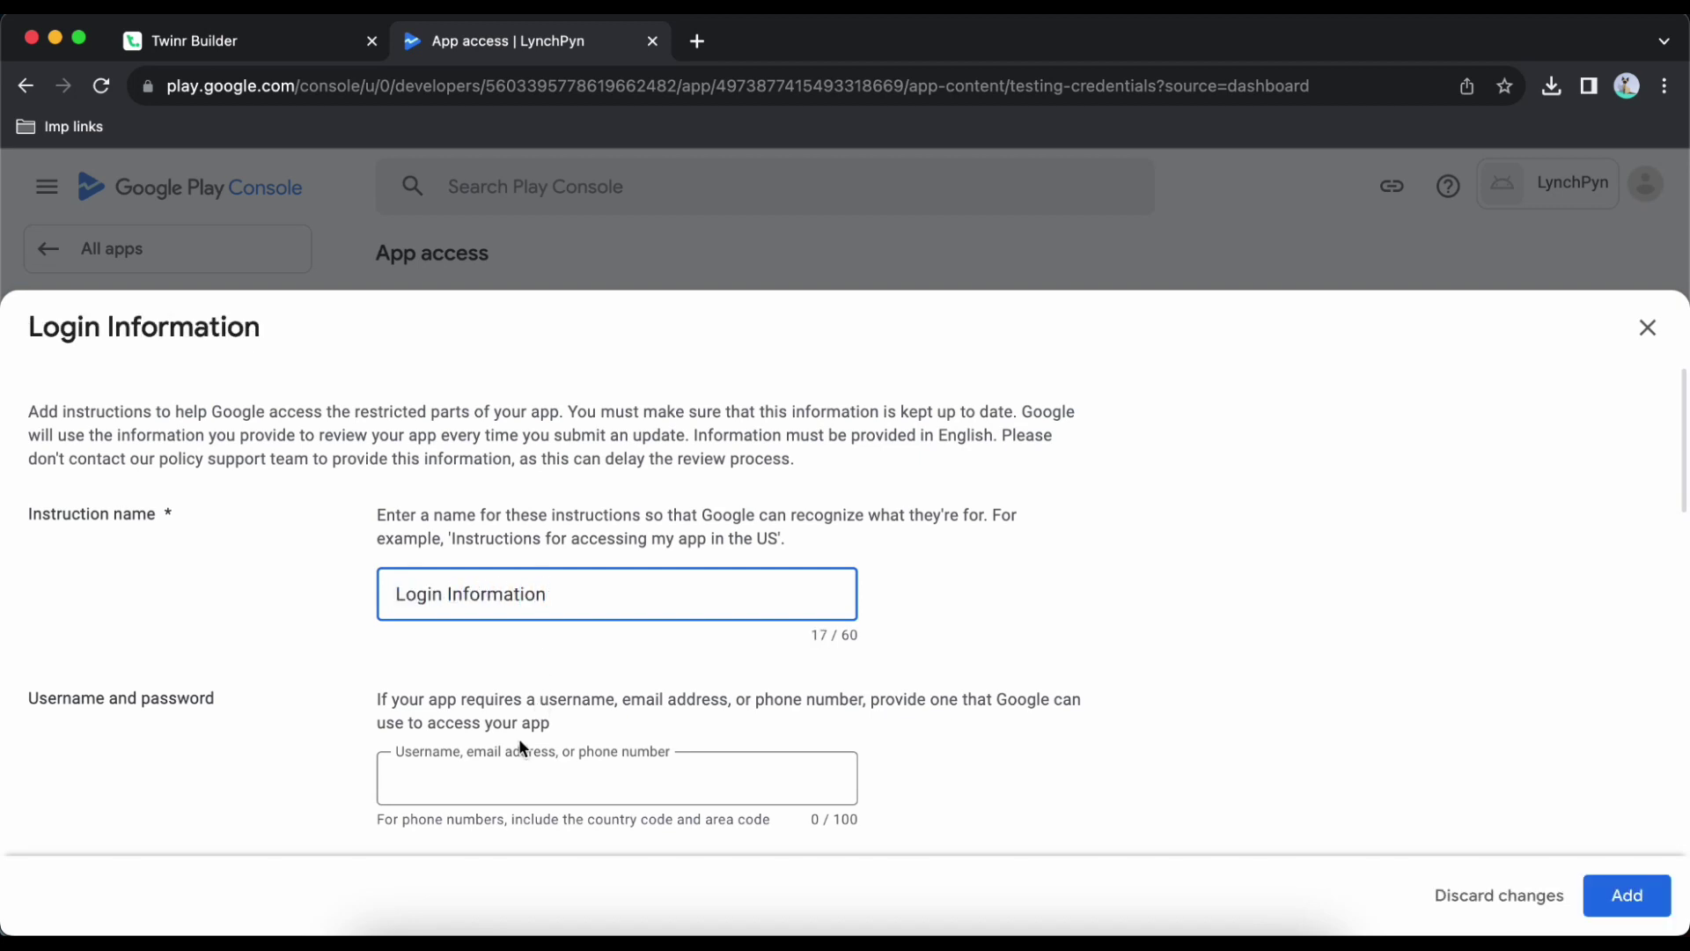
scroll(519, 744, "down", 2)
left_click(482, 582)
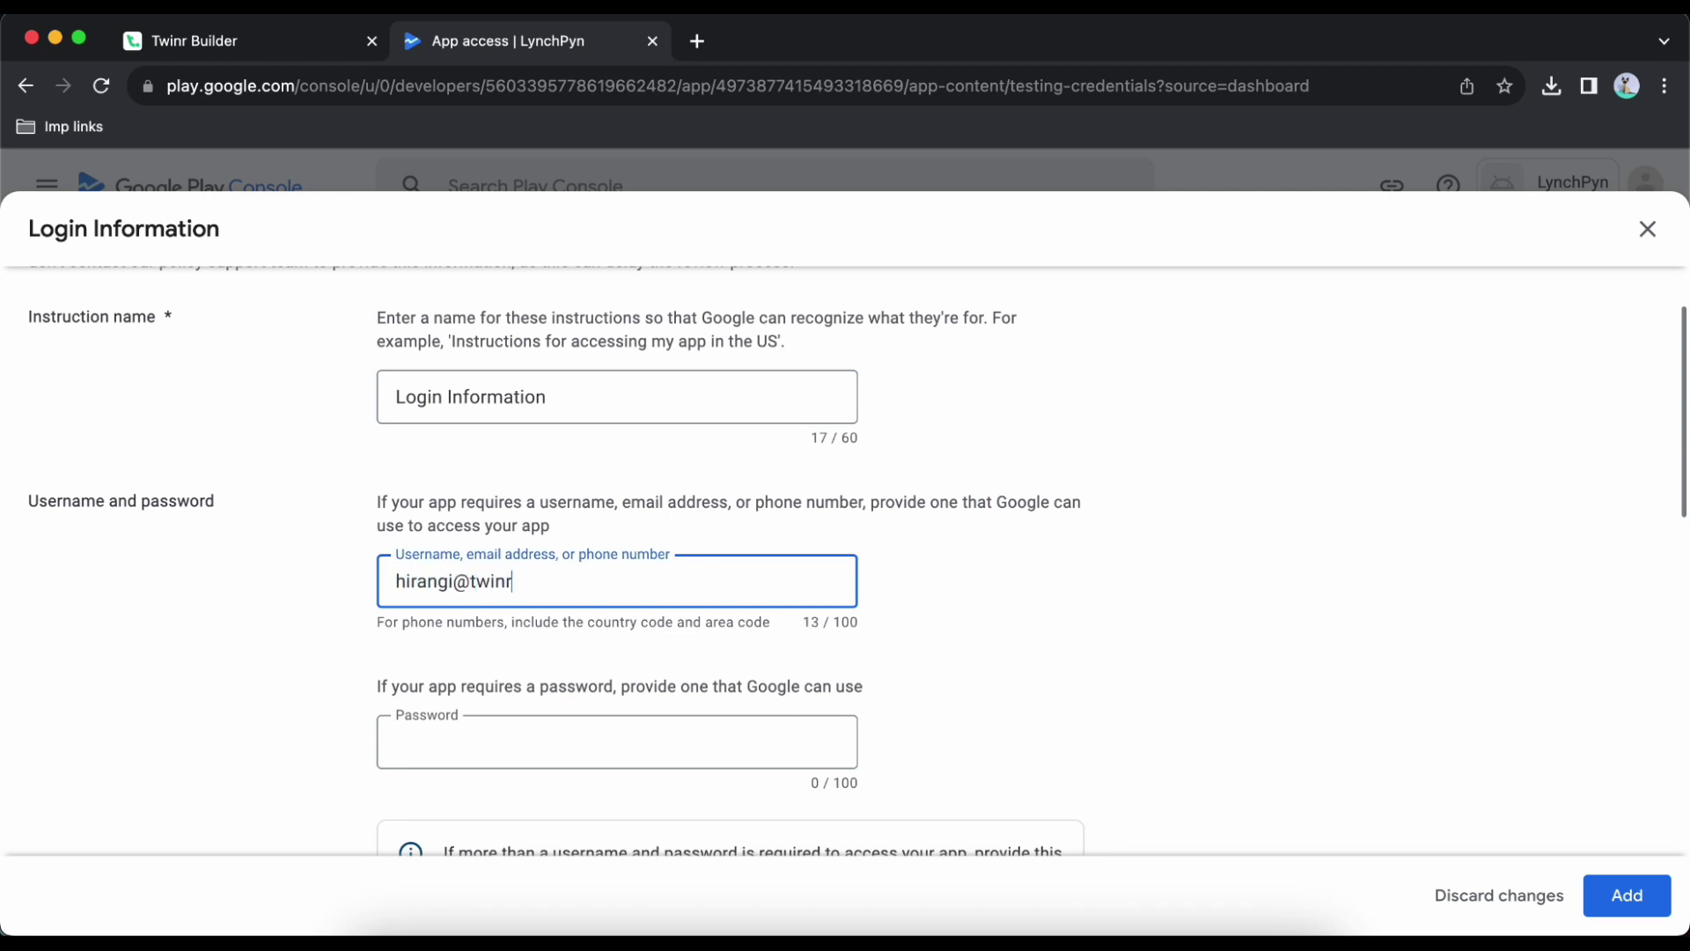
left_click(479, 739)
scroll(699, 705, "down", 3)
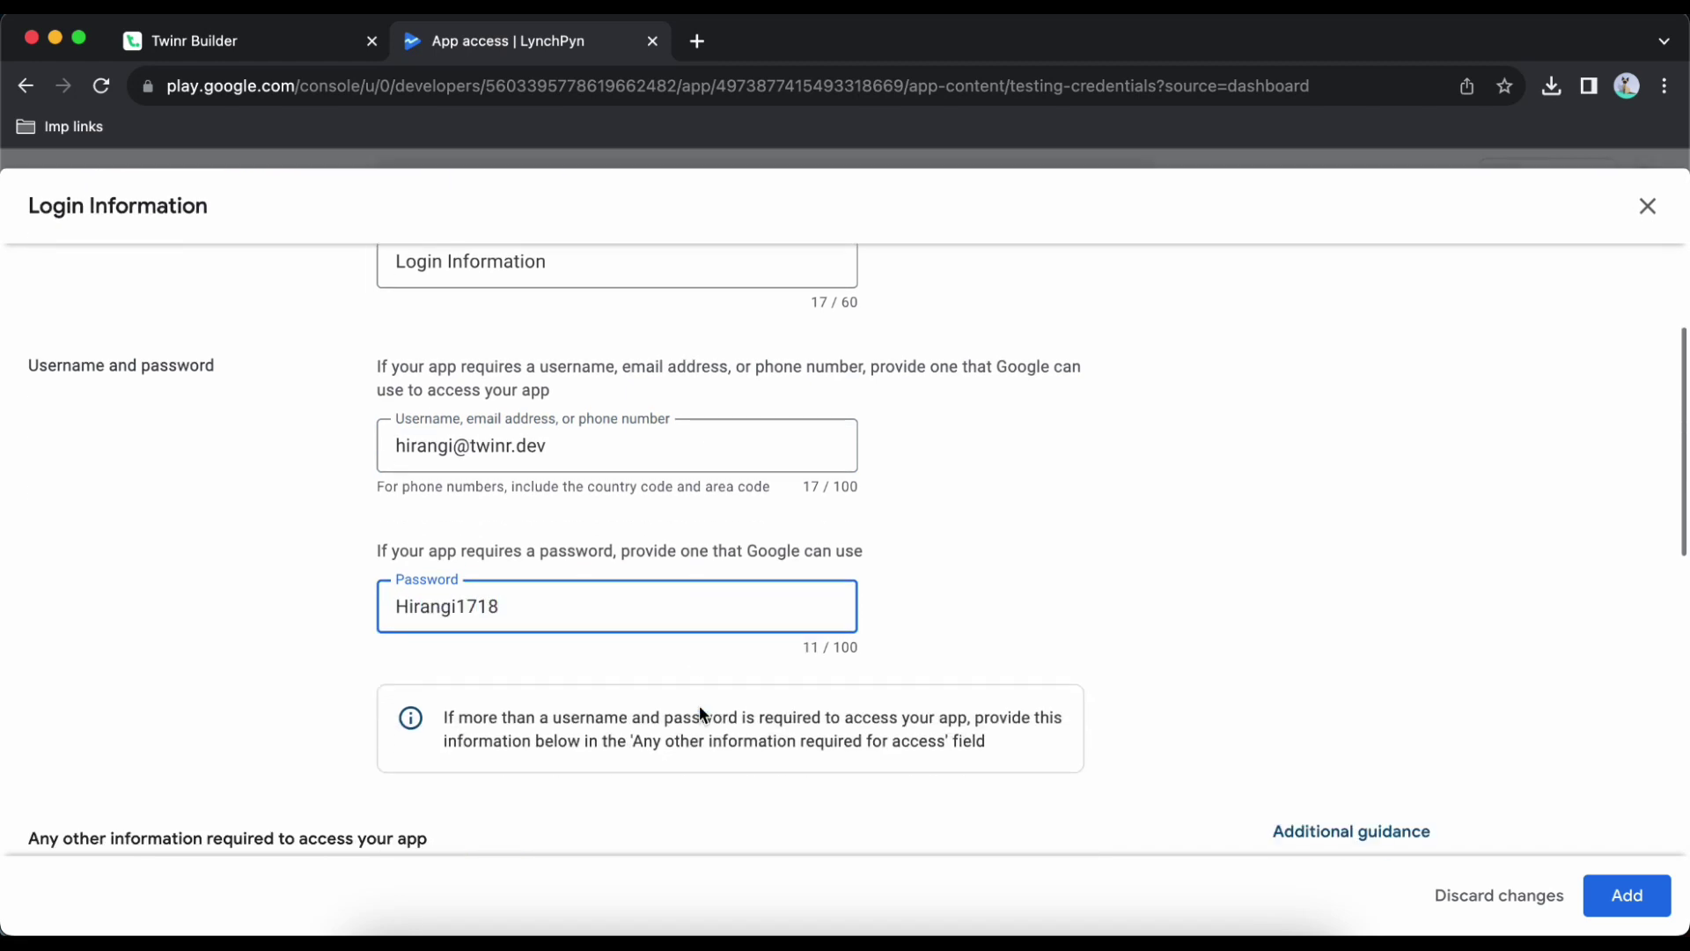
scroll(1148, 700, "down", 10)
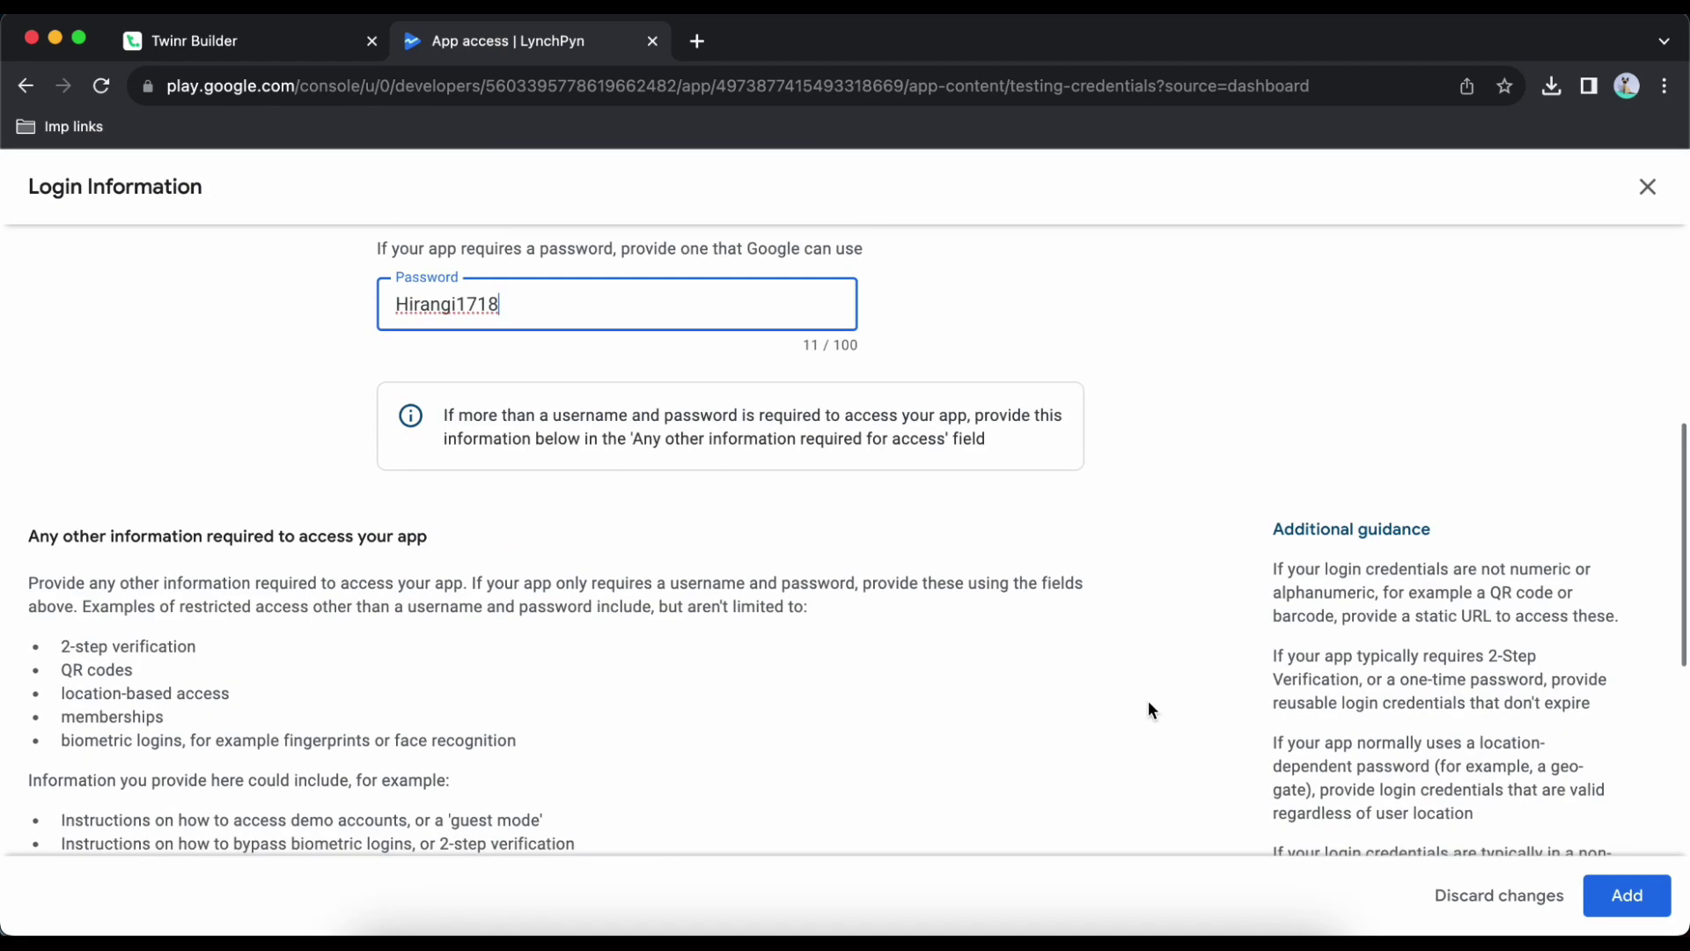
Tick 'No other information is required', add the instructions, save App access, and return to the Dashboard
left_click(63, 786)
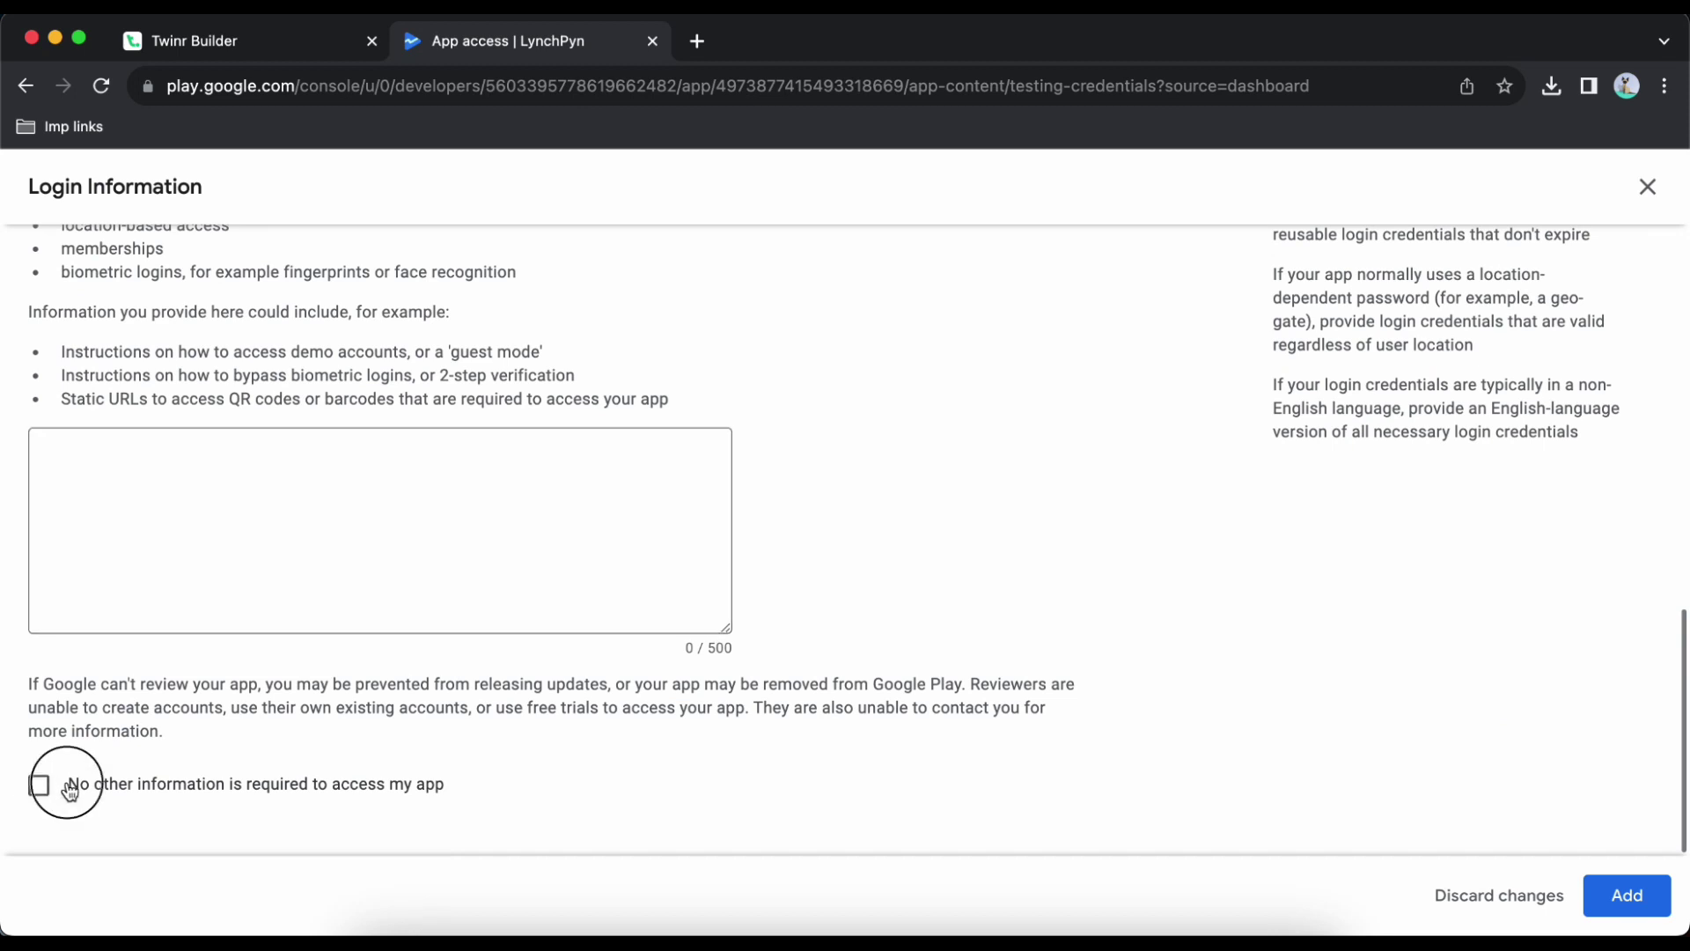
left_click(1636, 907)
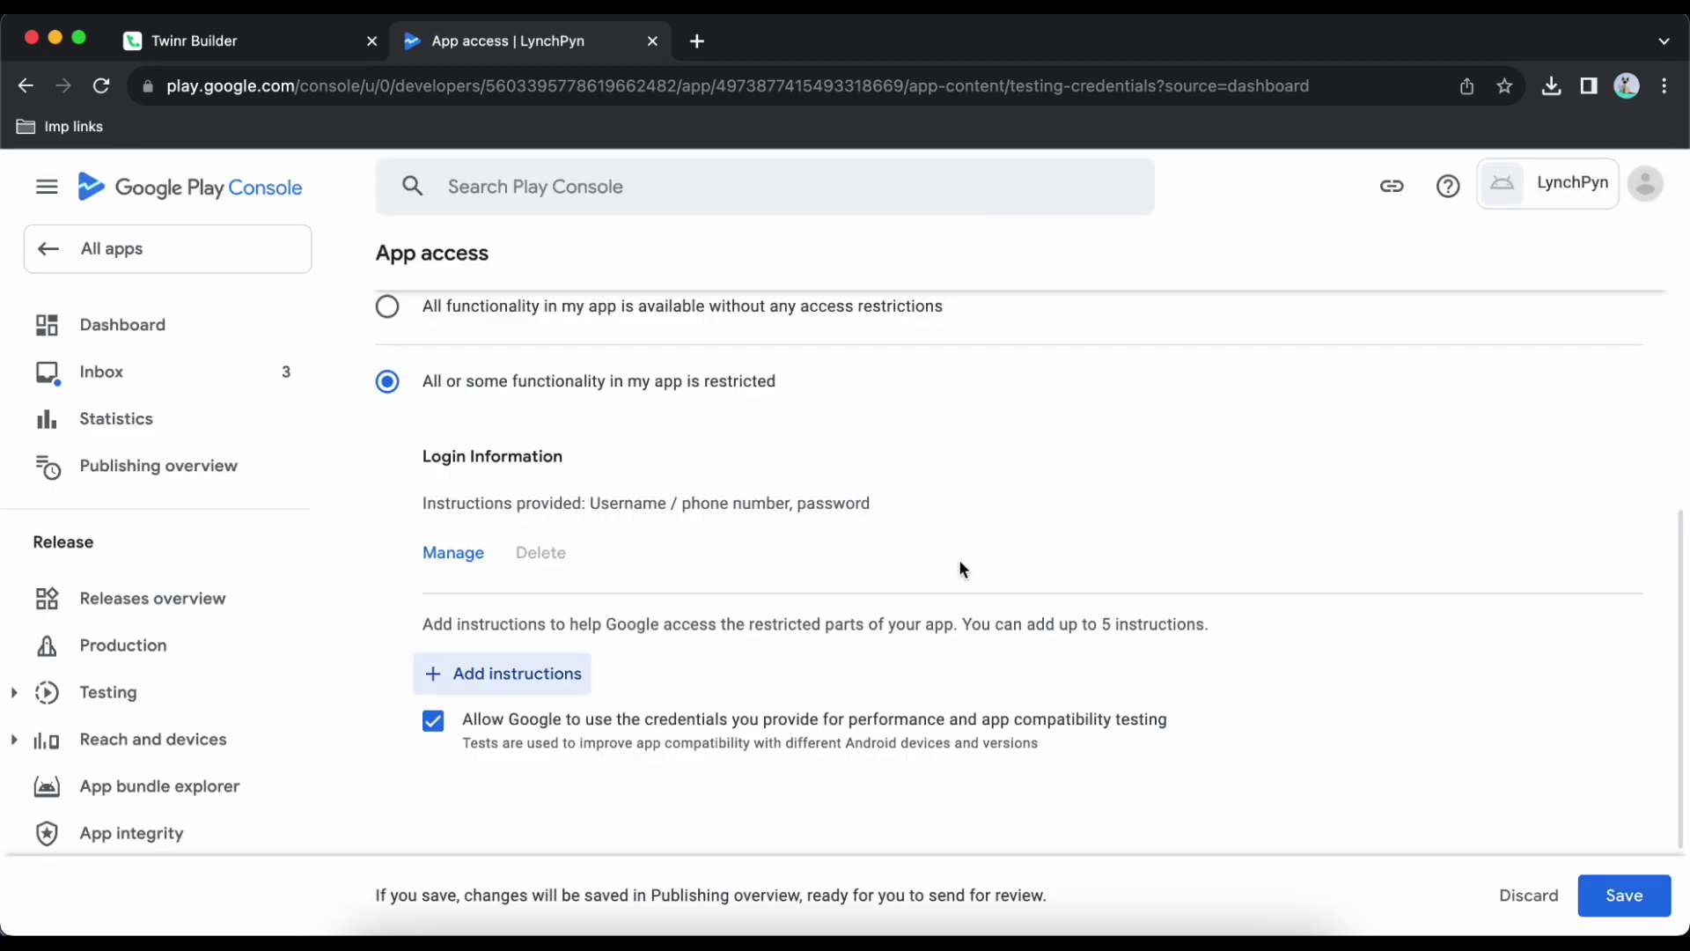
scroll(959, 558, "down", 3)
left_click(1624, 892)
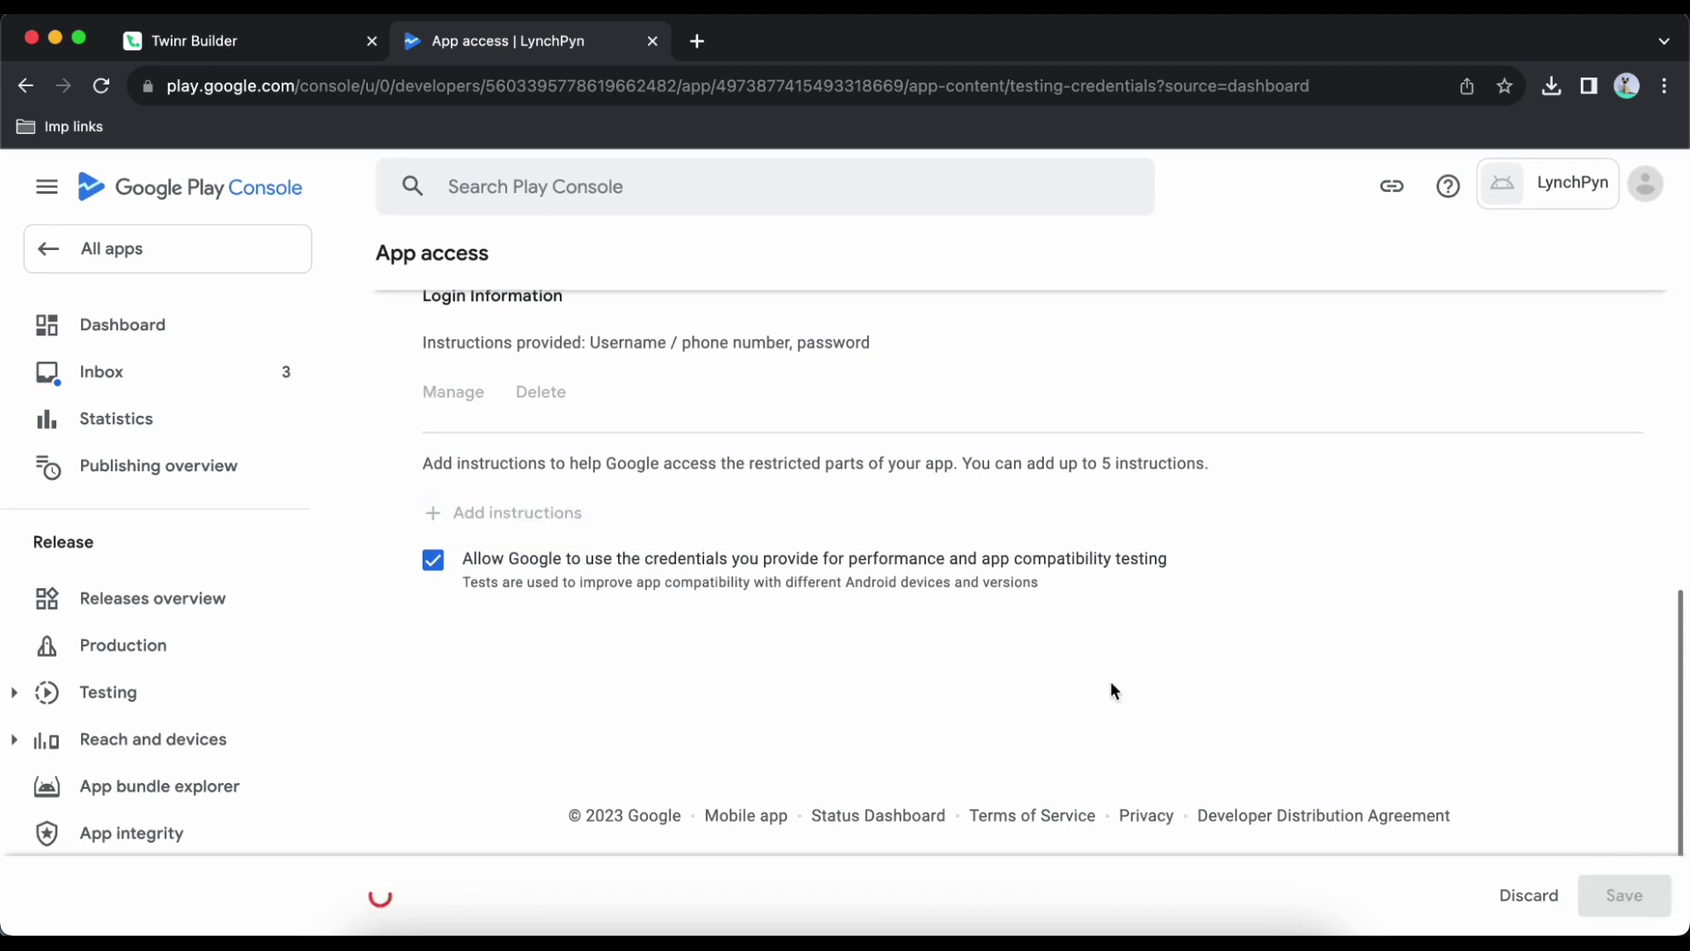
left_click(445, 268)
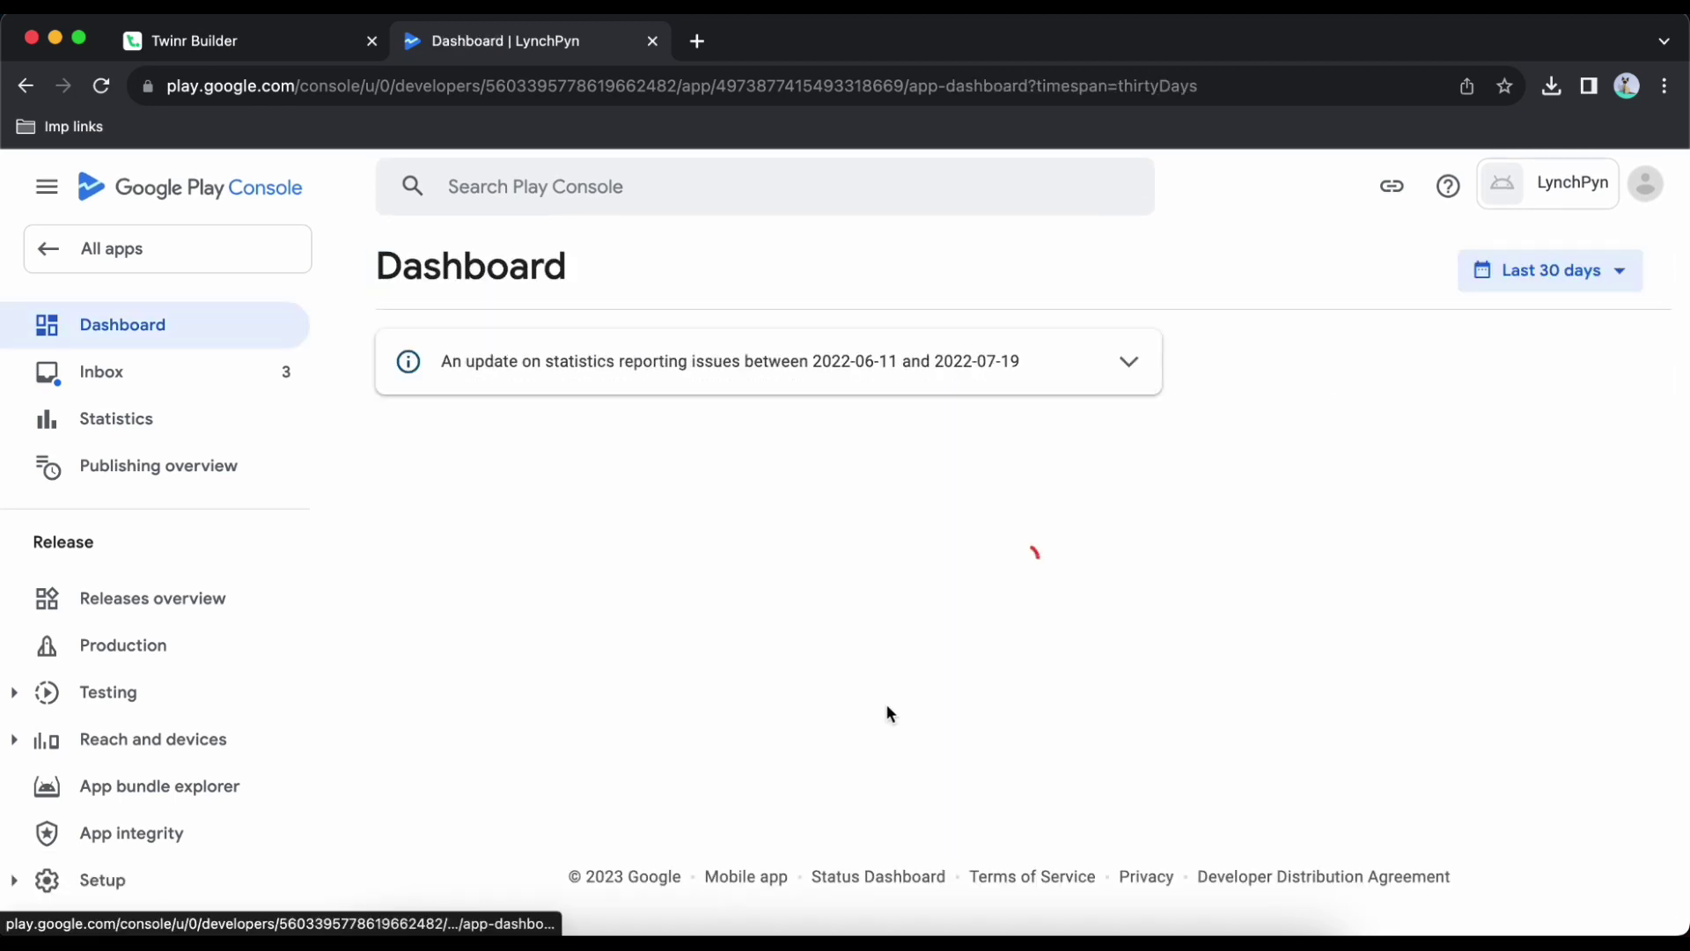
Choose 'No, my app does not contain ads' in the Ads declaration, save, and return to the Dashboard
scroll(887, 713, "down", 6)
scroll(885, 704, "down", 1)
left_click(654, 454)
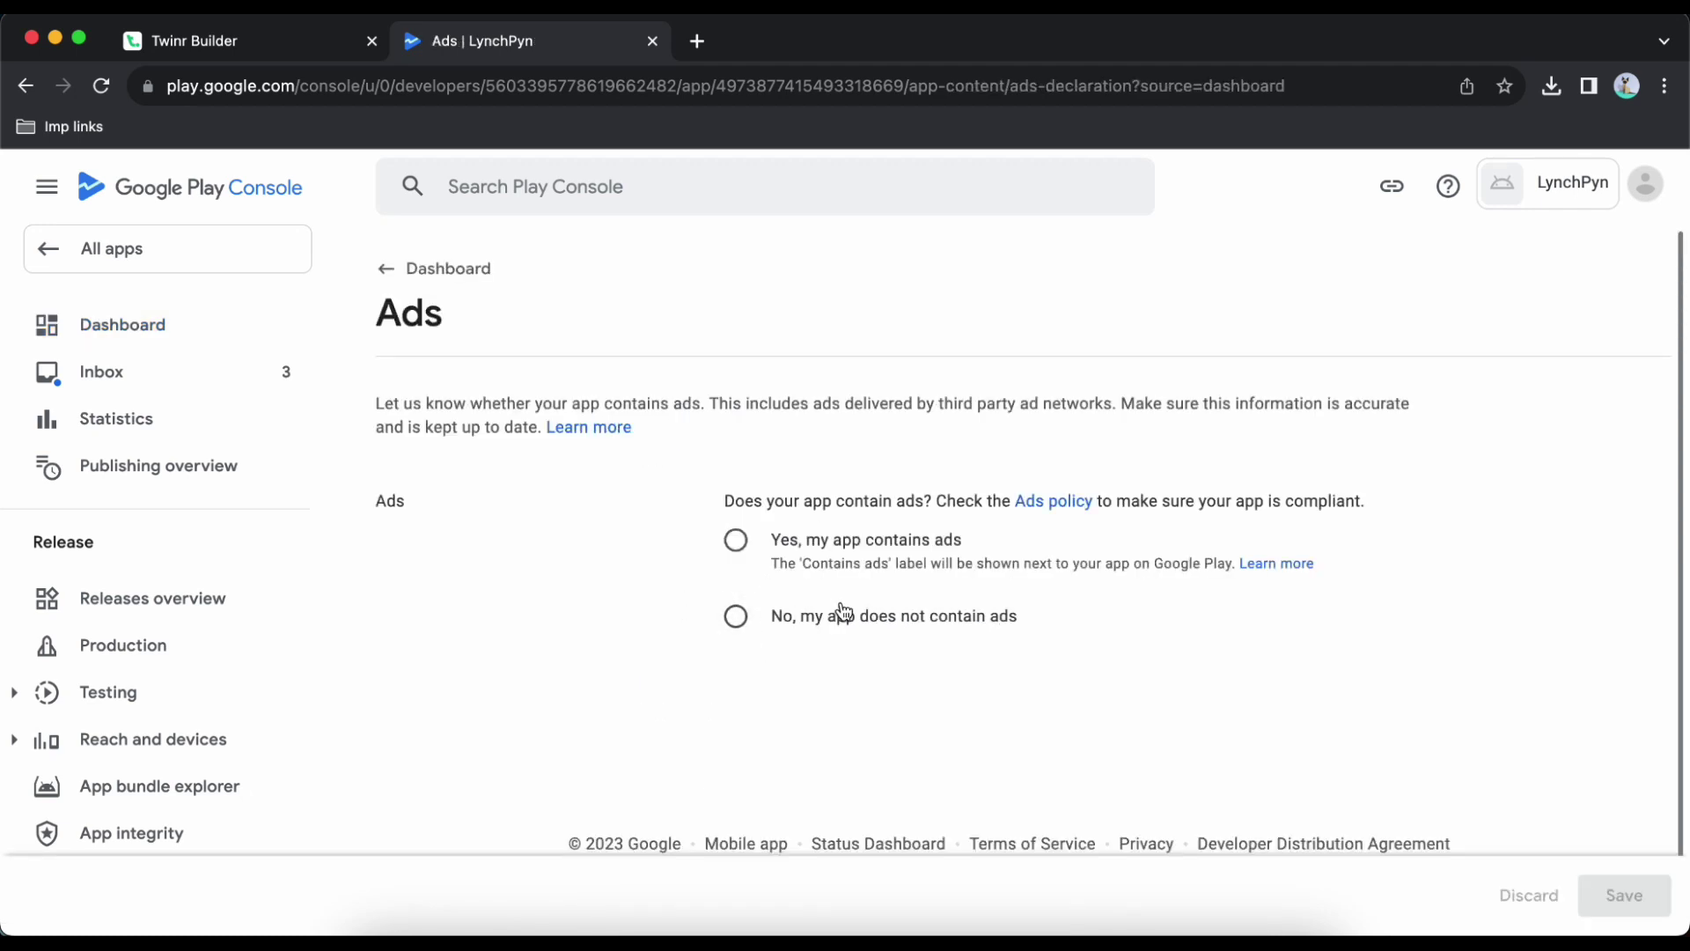
left_click(769, 621)
left_click(1624, 895)
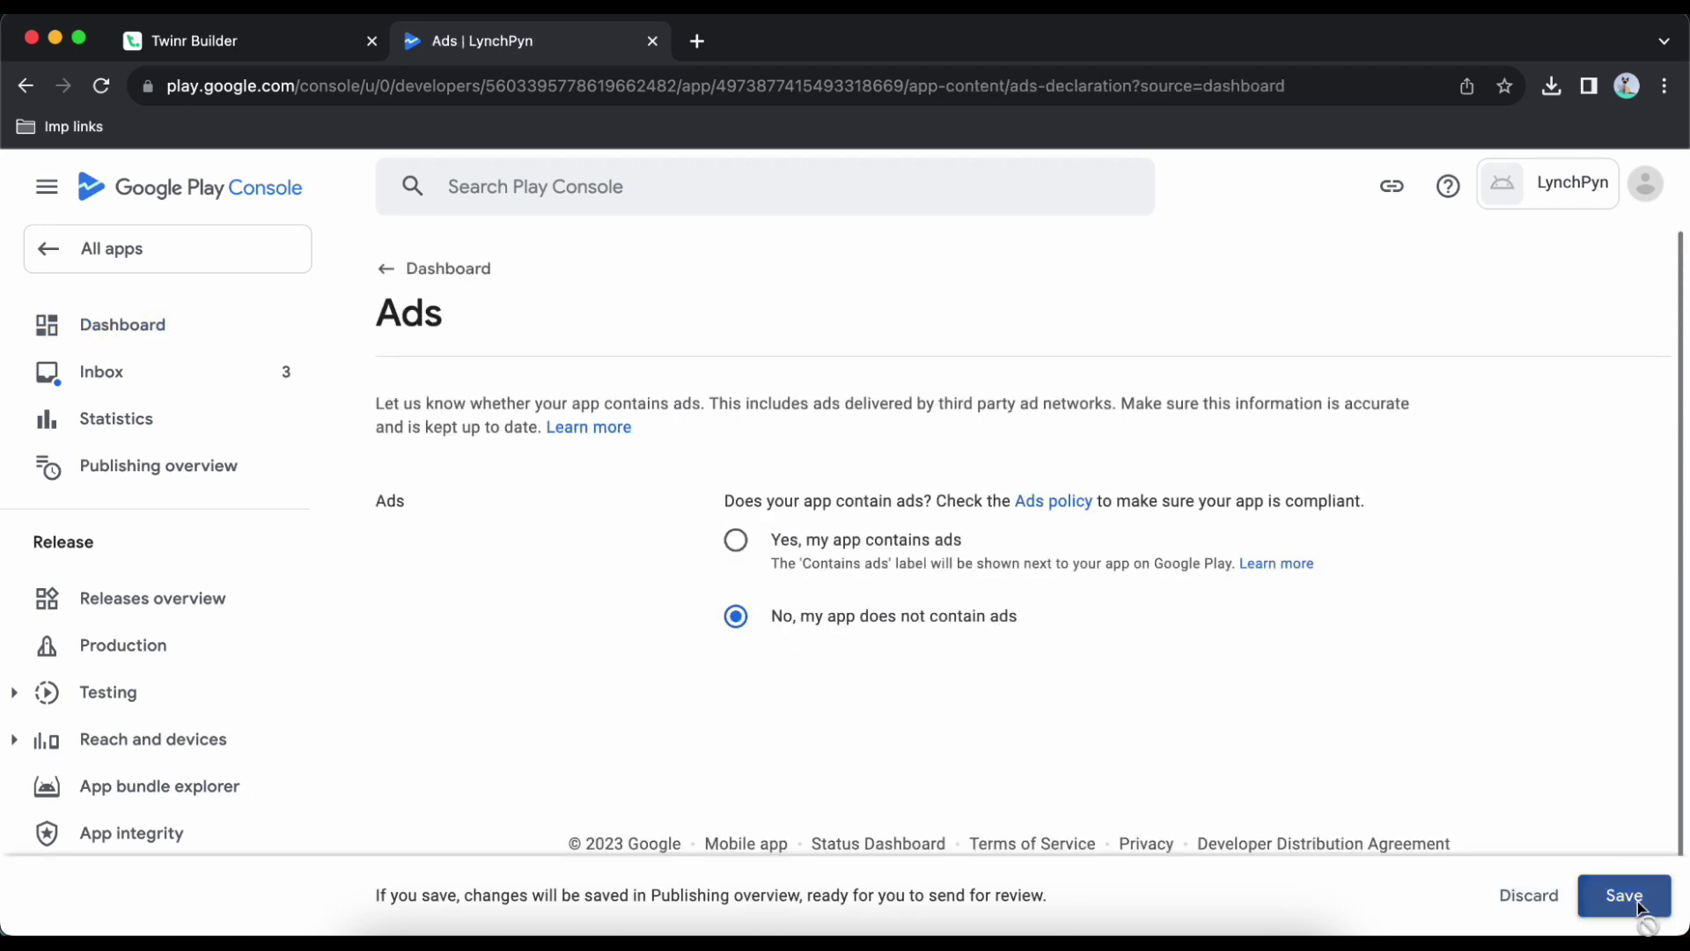
left_click(449, 280)
scroll(625, 682, "down", 5)
scroll(623, 651, "up", 2)
Start the content rating questionnaire with the contact e-mail from Notes and category All Other App Types
left_click(674, 421)
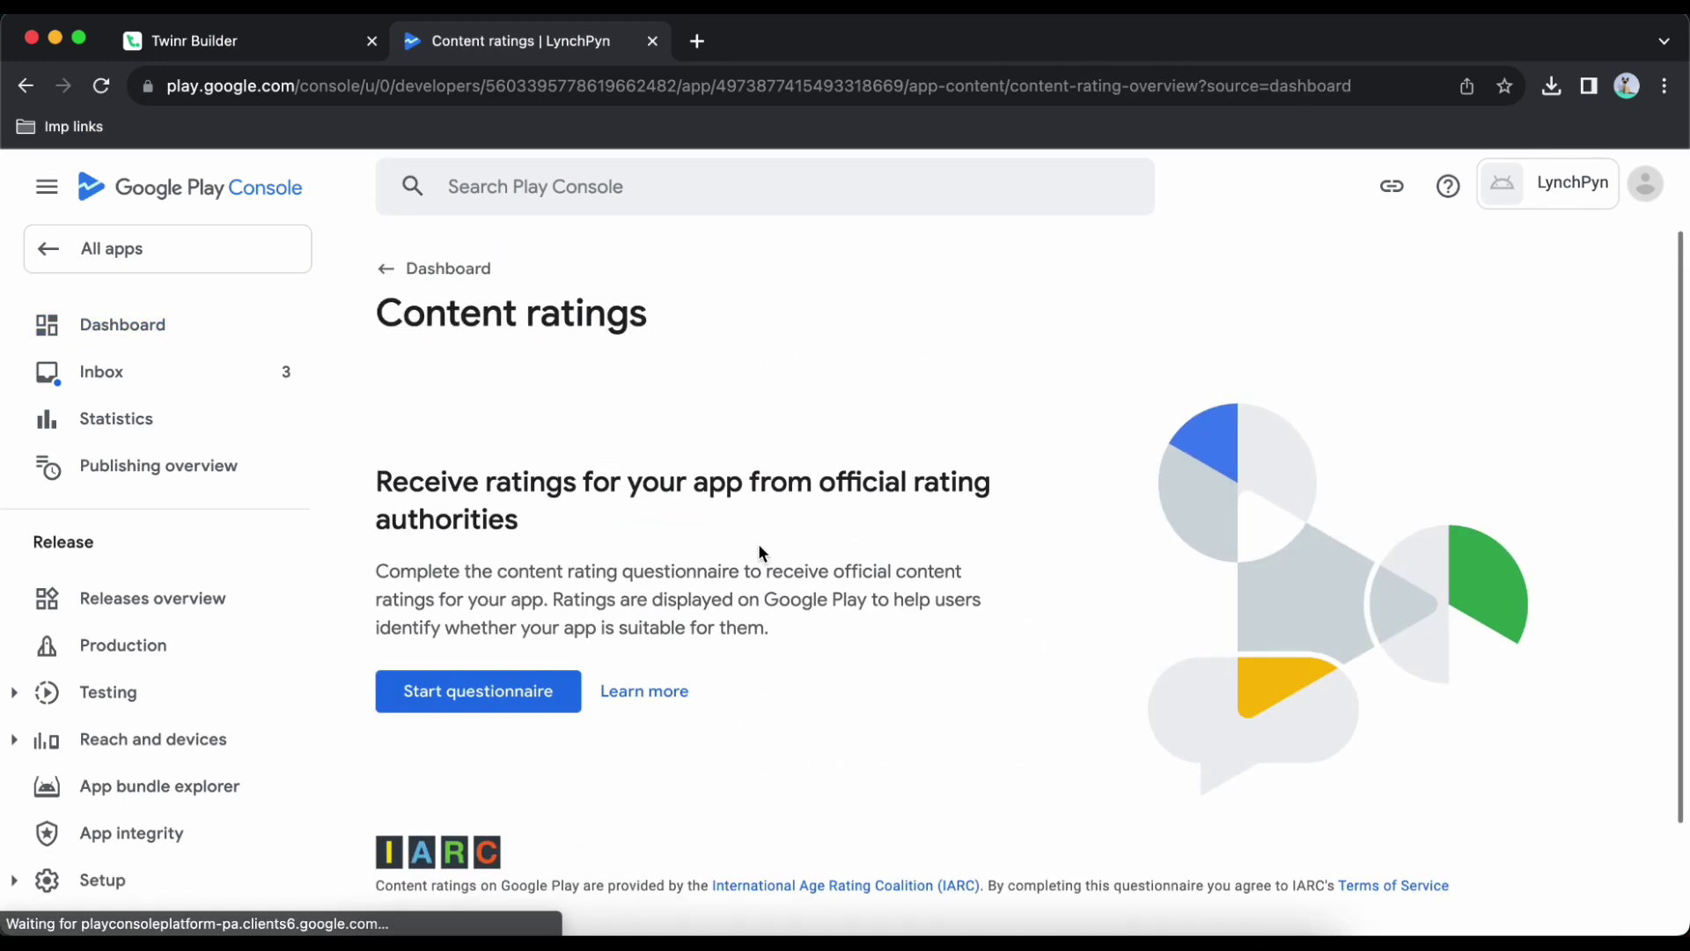
scroll(678, 722, "down", 2)
left_click(465, 572)
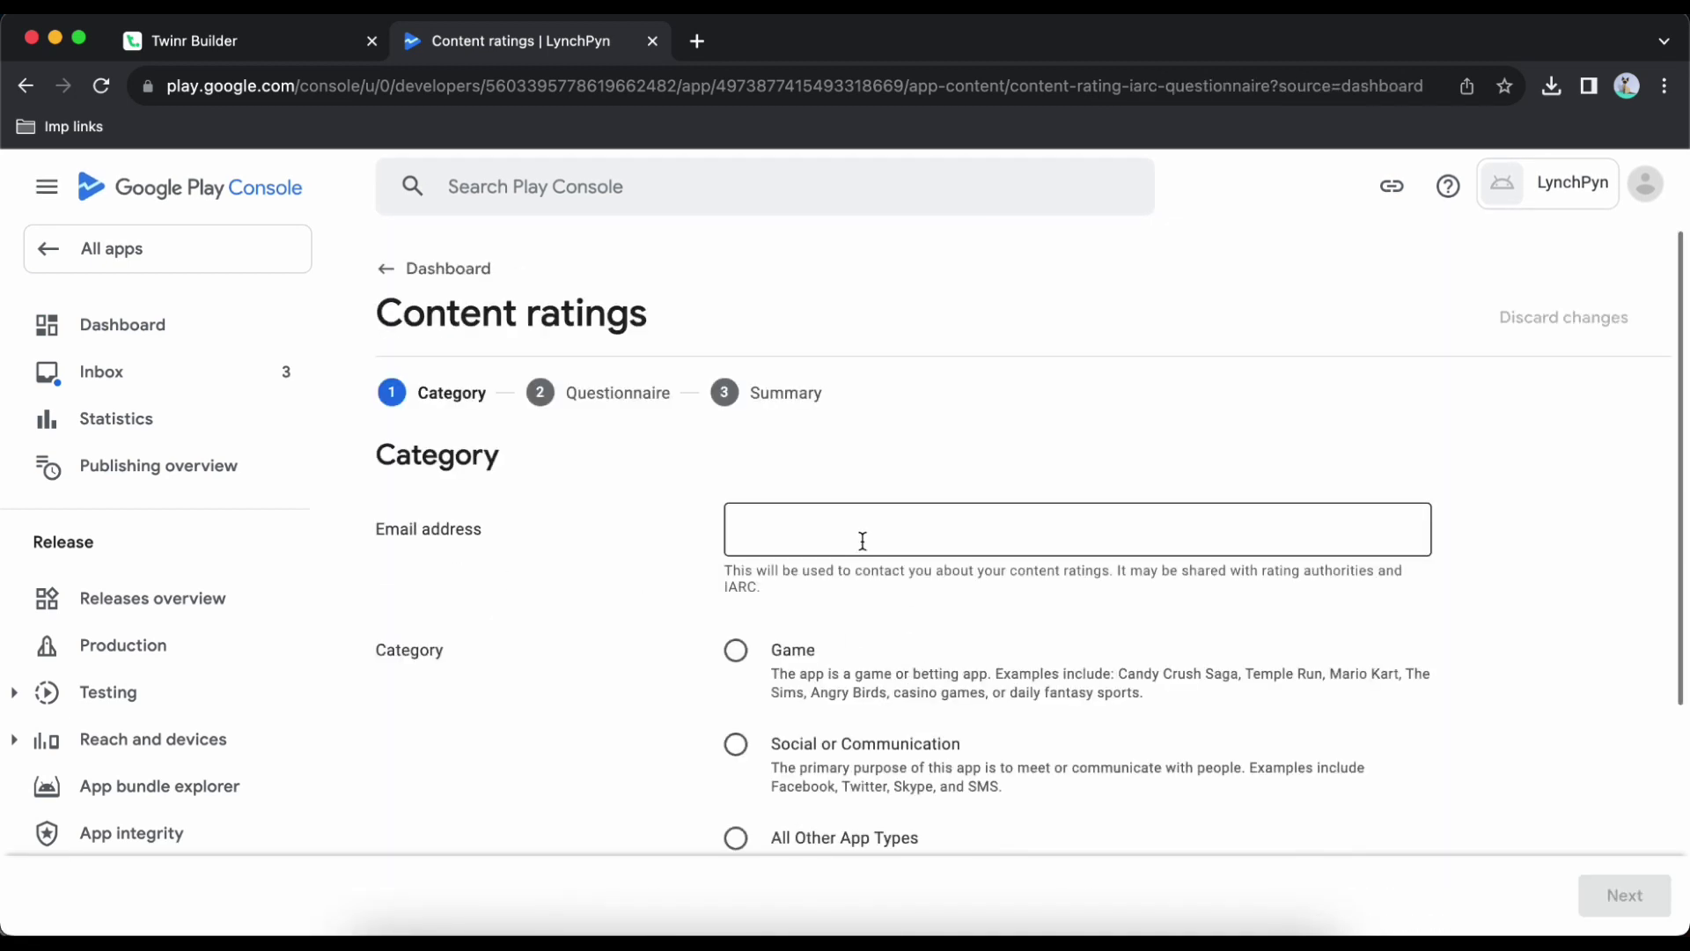
left_click(844, 534)
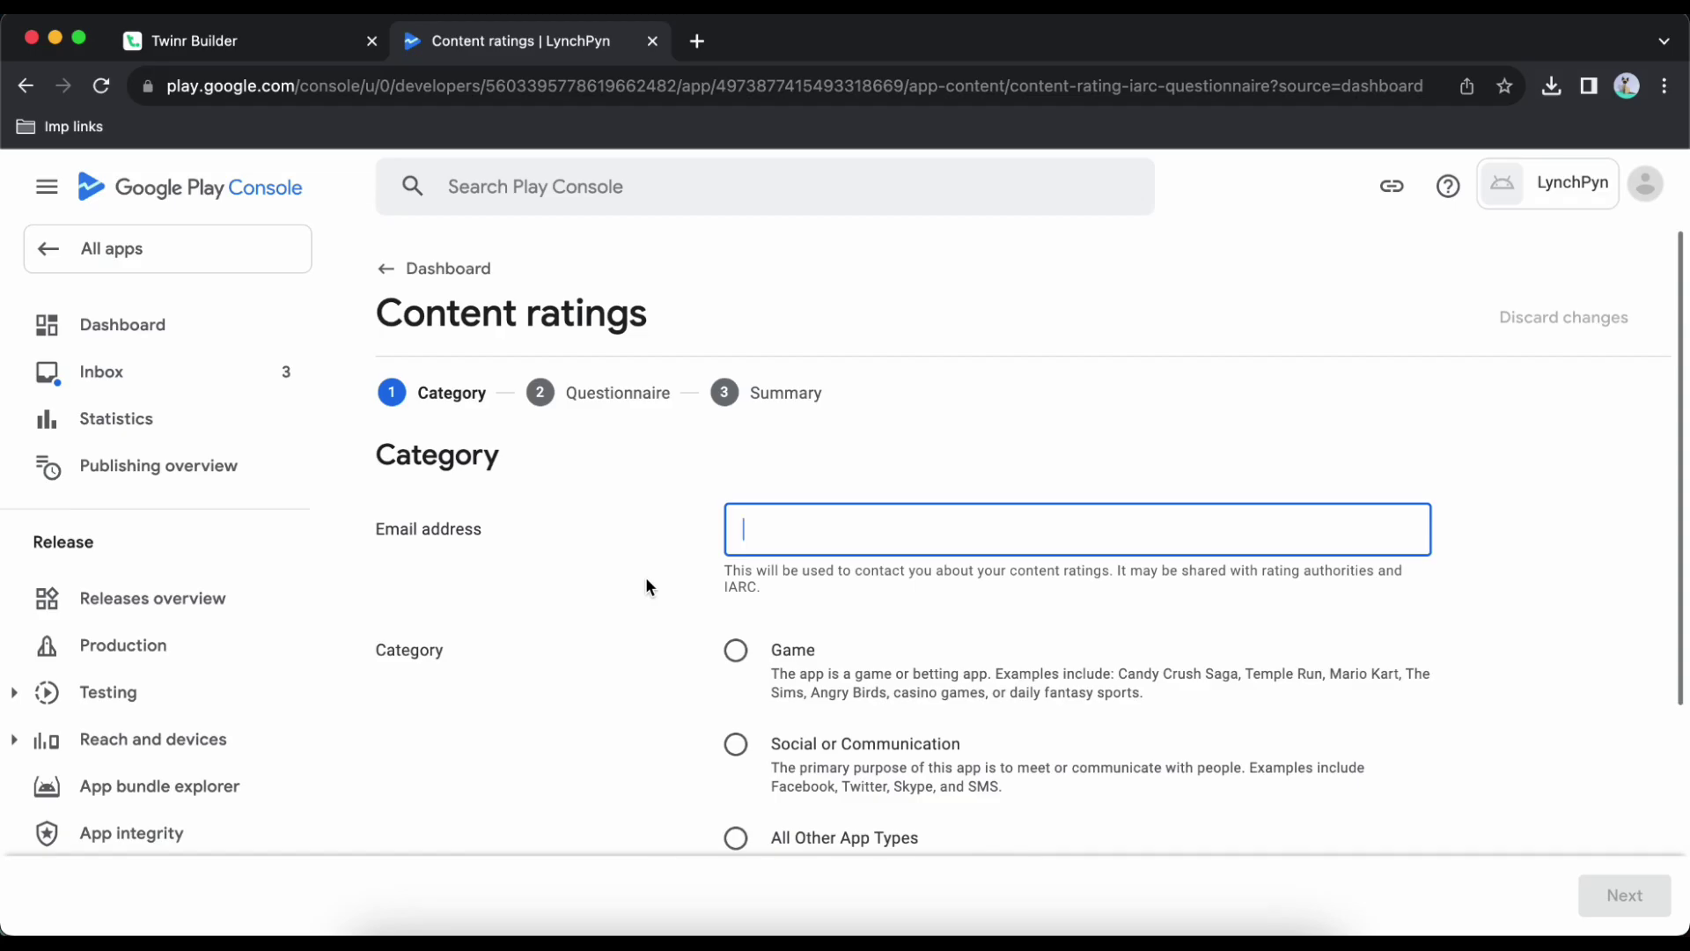
key("super+Tab")
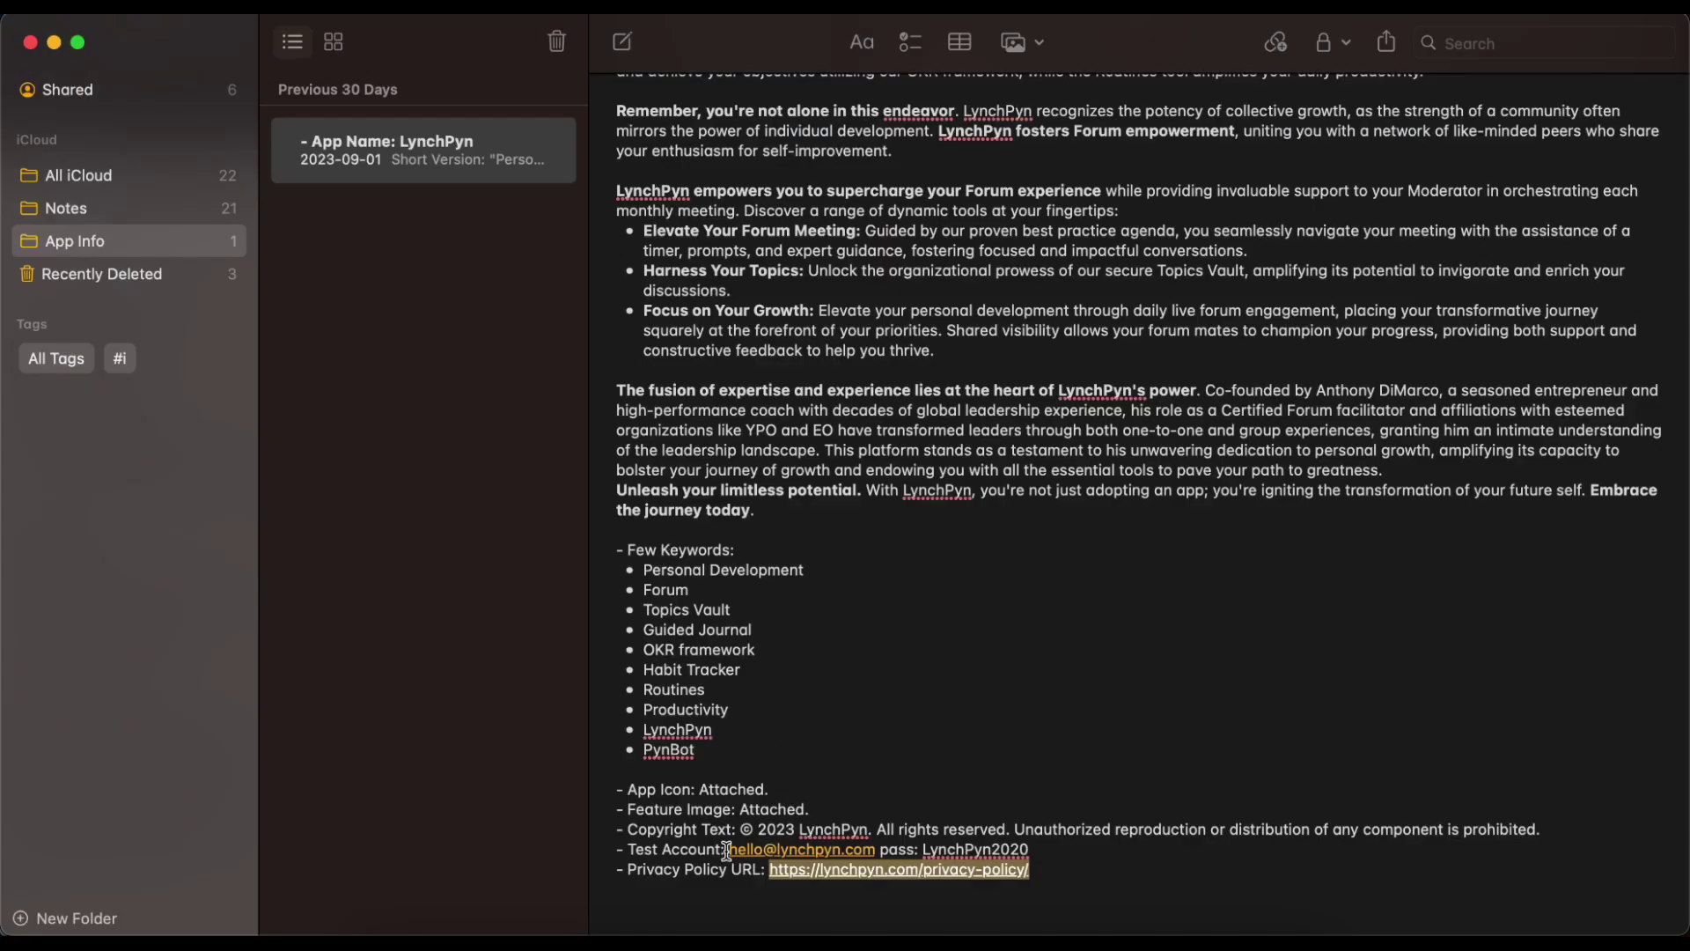
left_click(725, 850)
left_click_drag(753, 850, 789, 850)
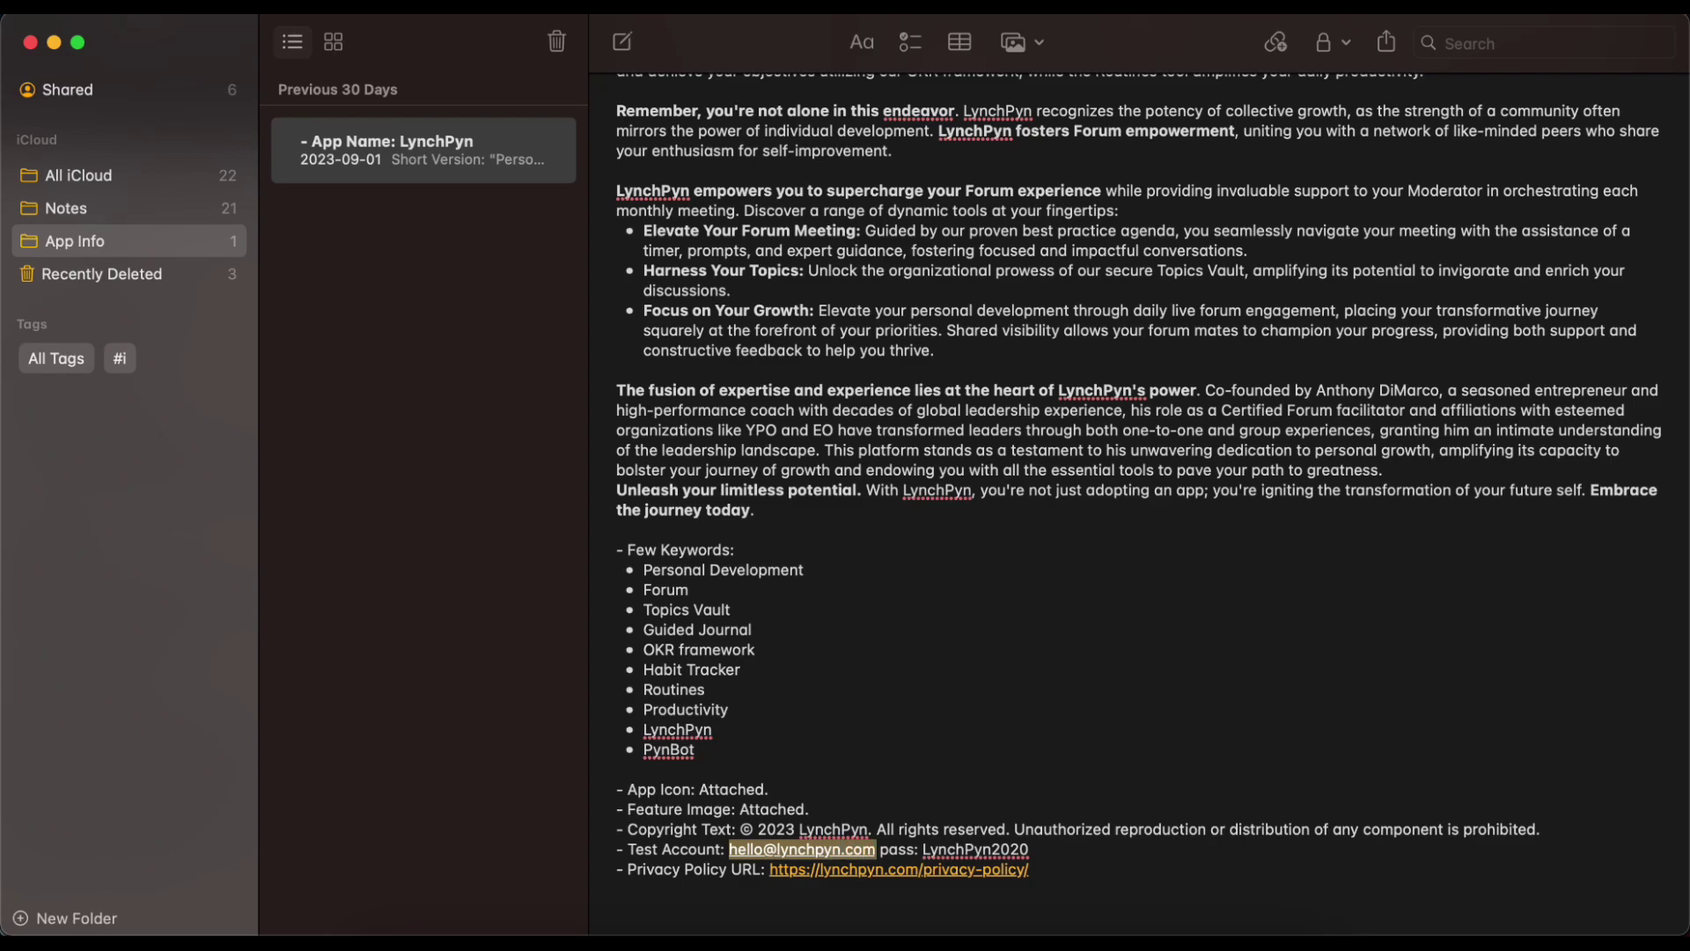
key("super+Tab")
key("super+v")
scroll(822, 657, "down", 5)
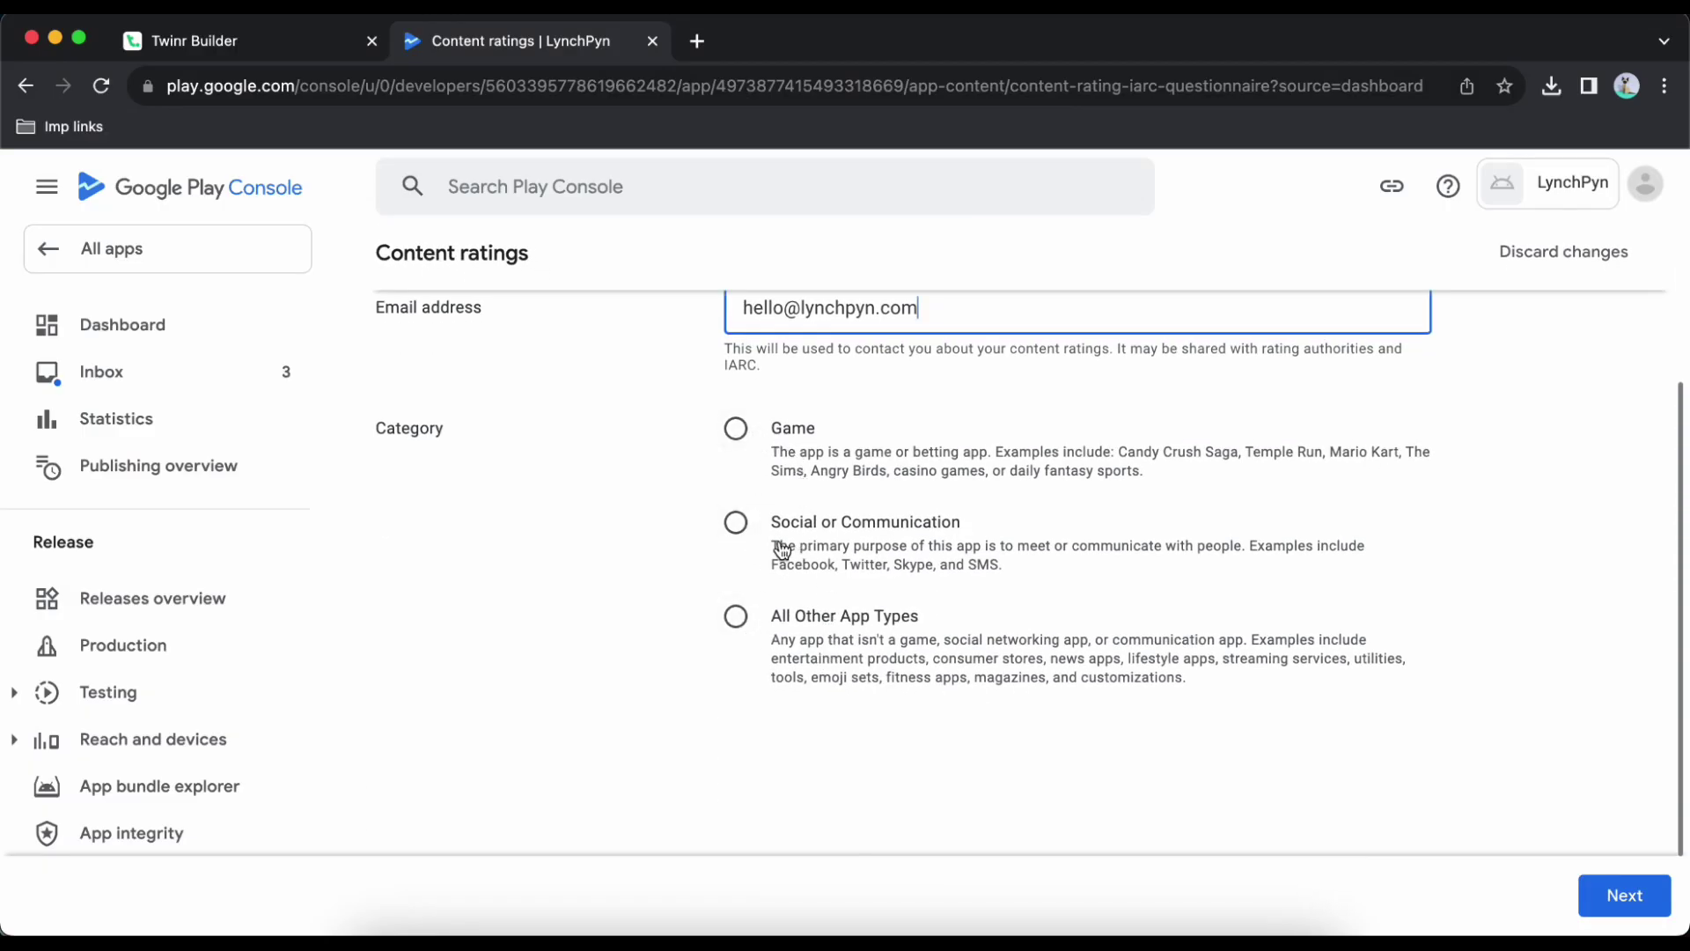
left_click(738, 607)
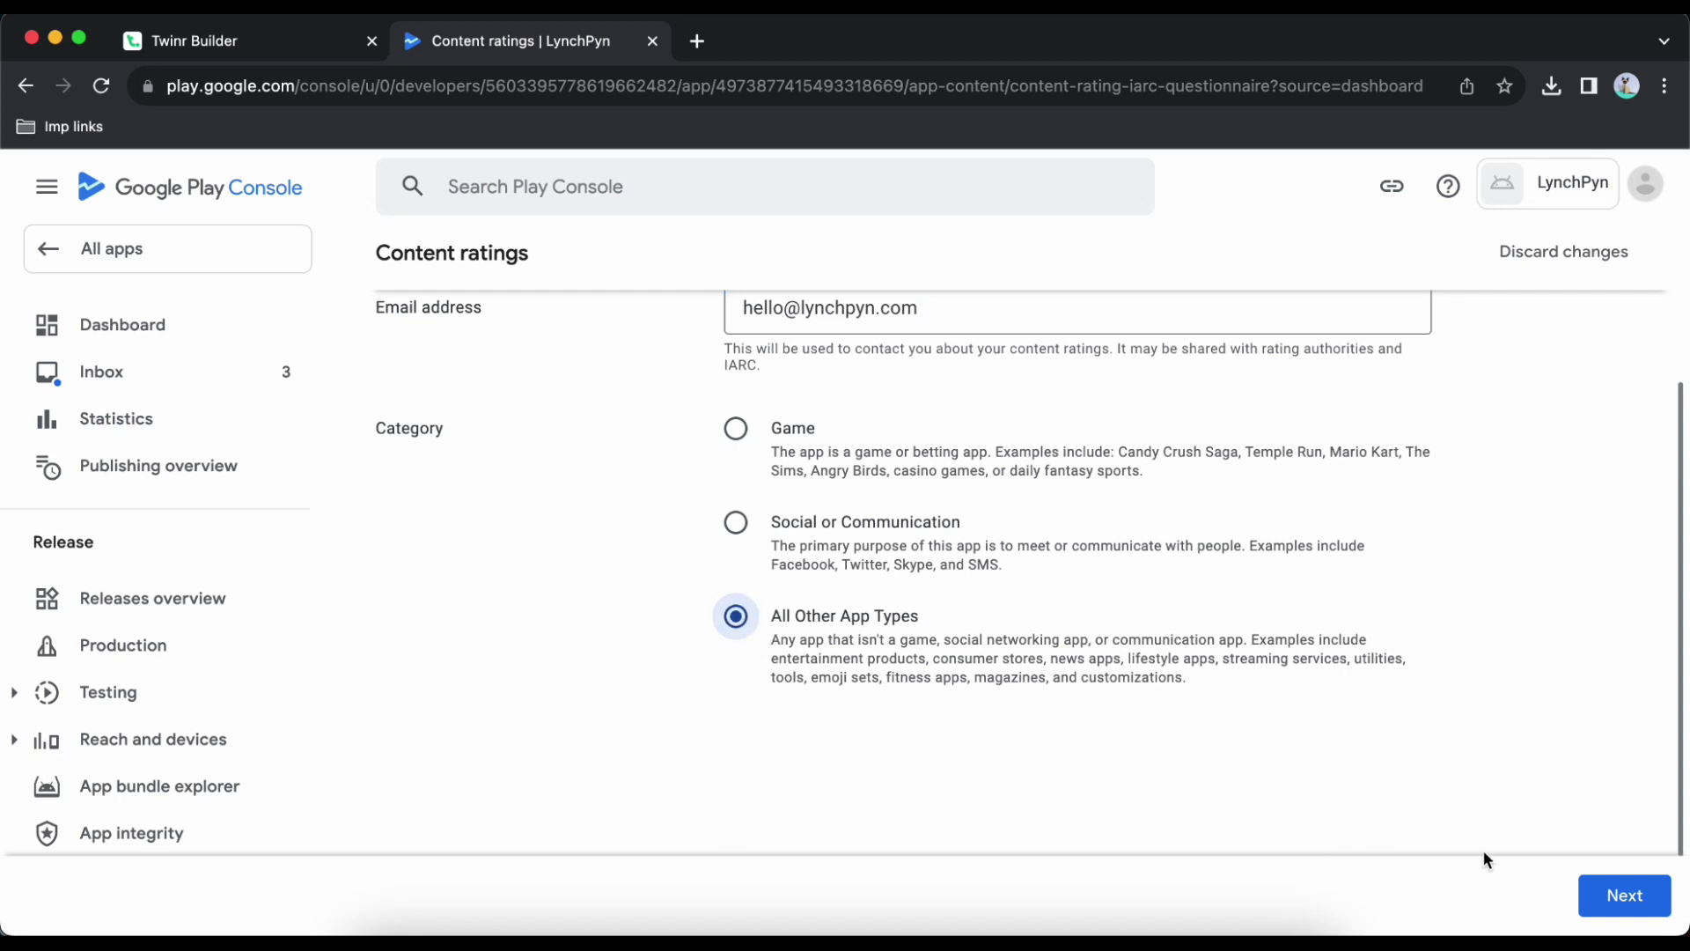
left_click(1624, 896)
Answer No to all eight questions, from downloaded content through news or educational
scroll(513, 546, "down", 3)
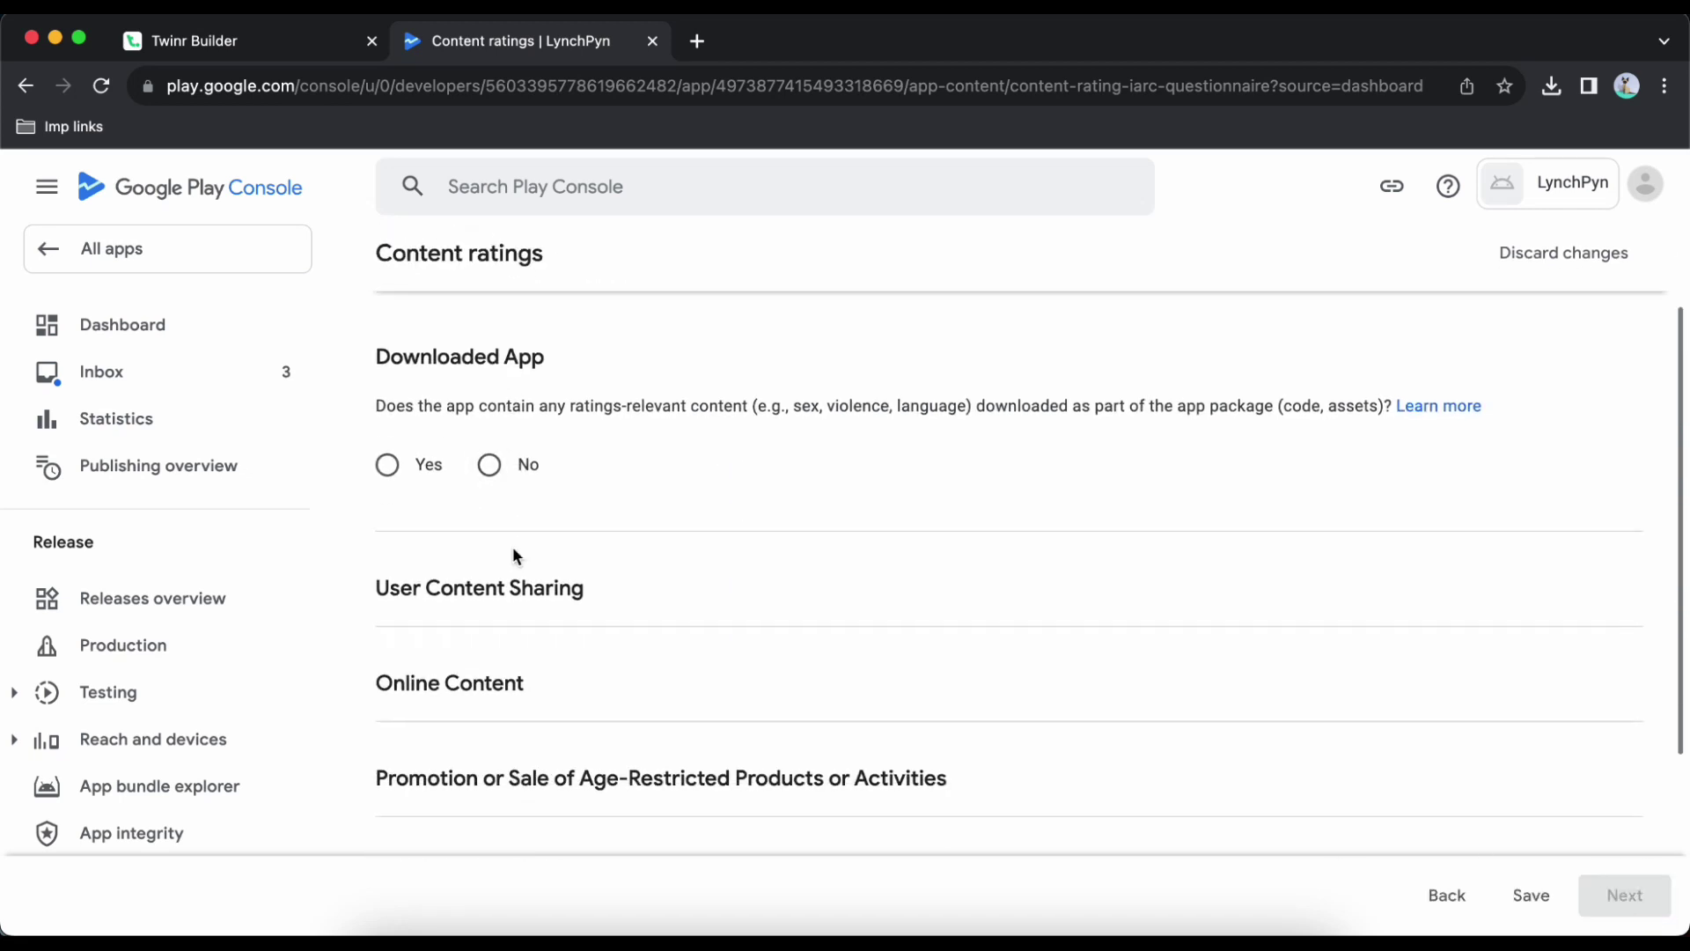
left_click(489, 464)
left_click(490, 695)
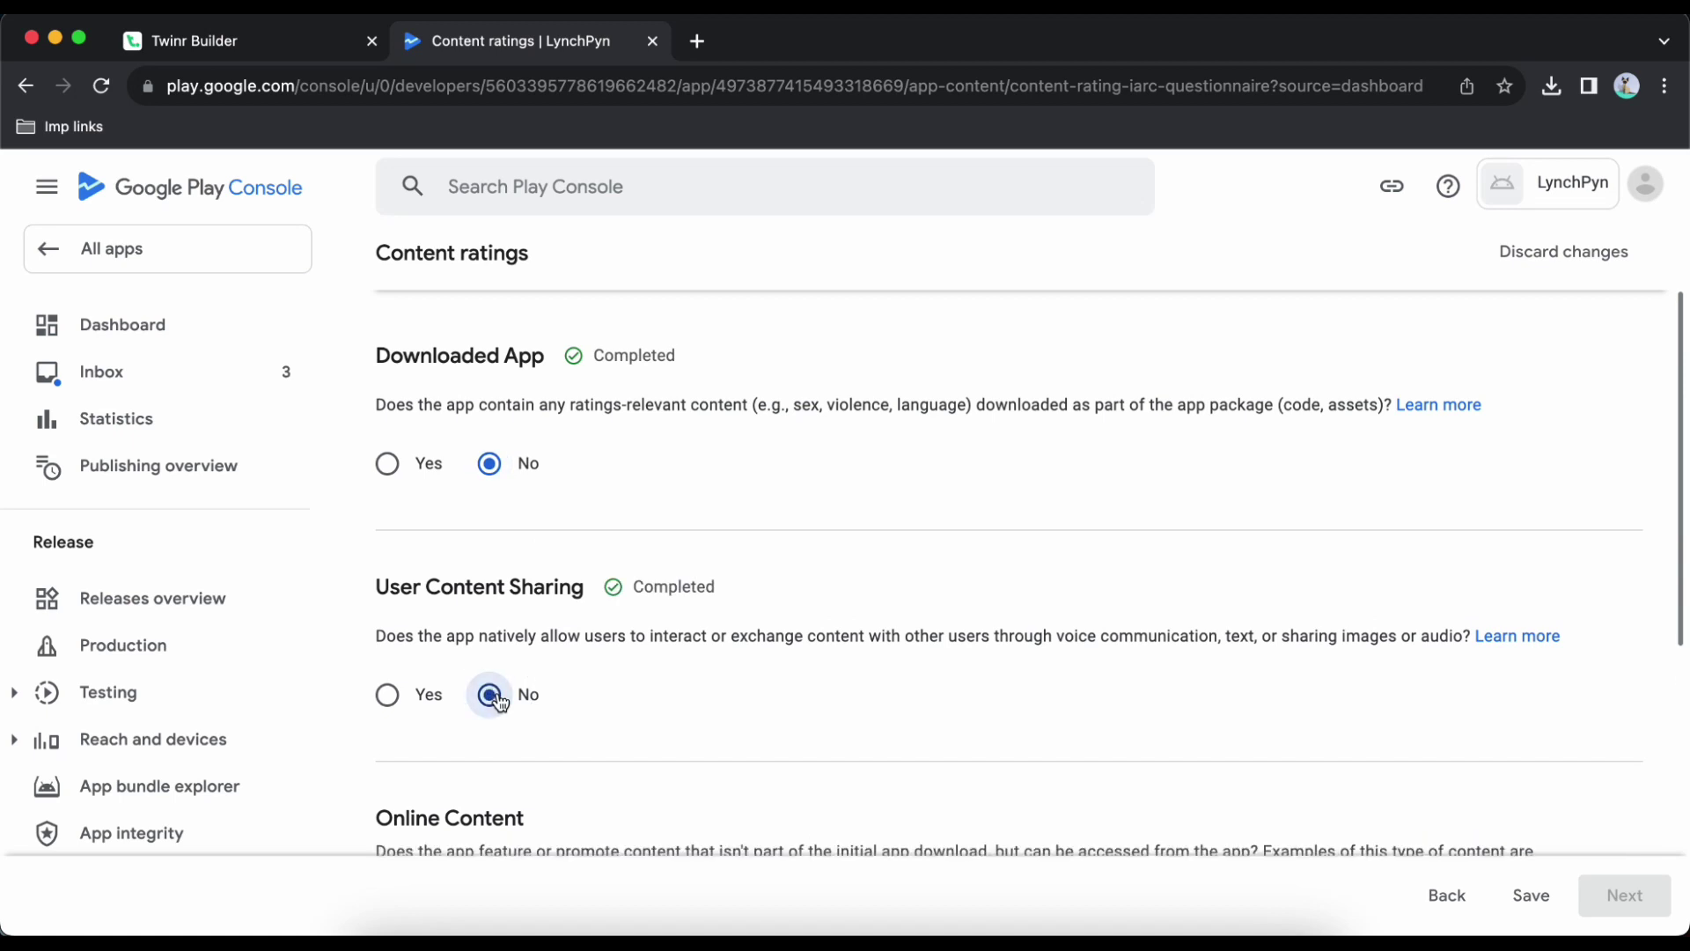
scroll(498, 692, "down", 3)
left_click(490, 656)
scroll(491, 657, "down", 4)
left_click(491, 539)
scroll(528, 616, "down", 2)
left_click(491, 620)
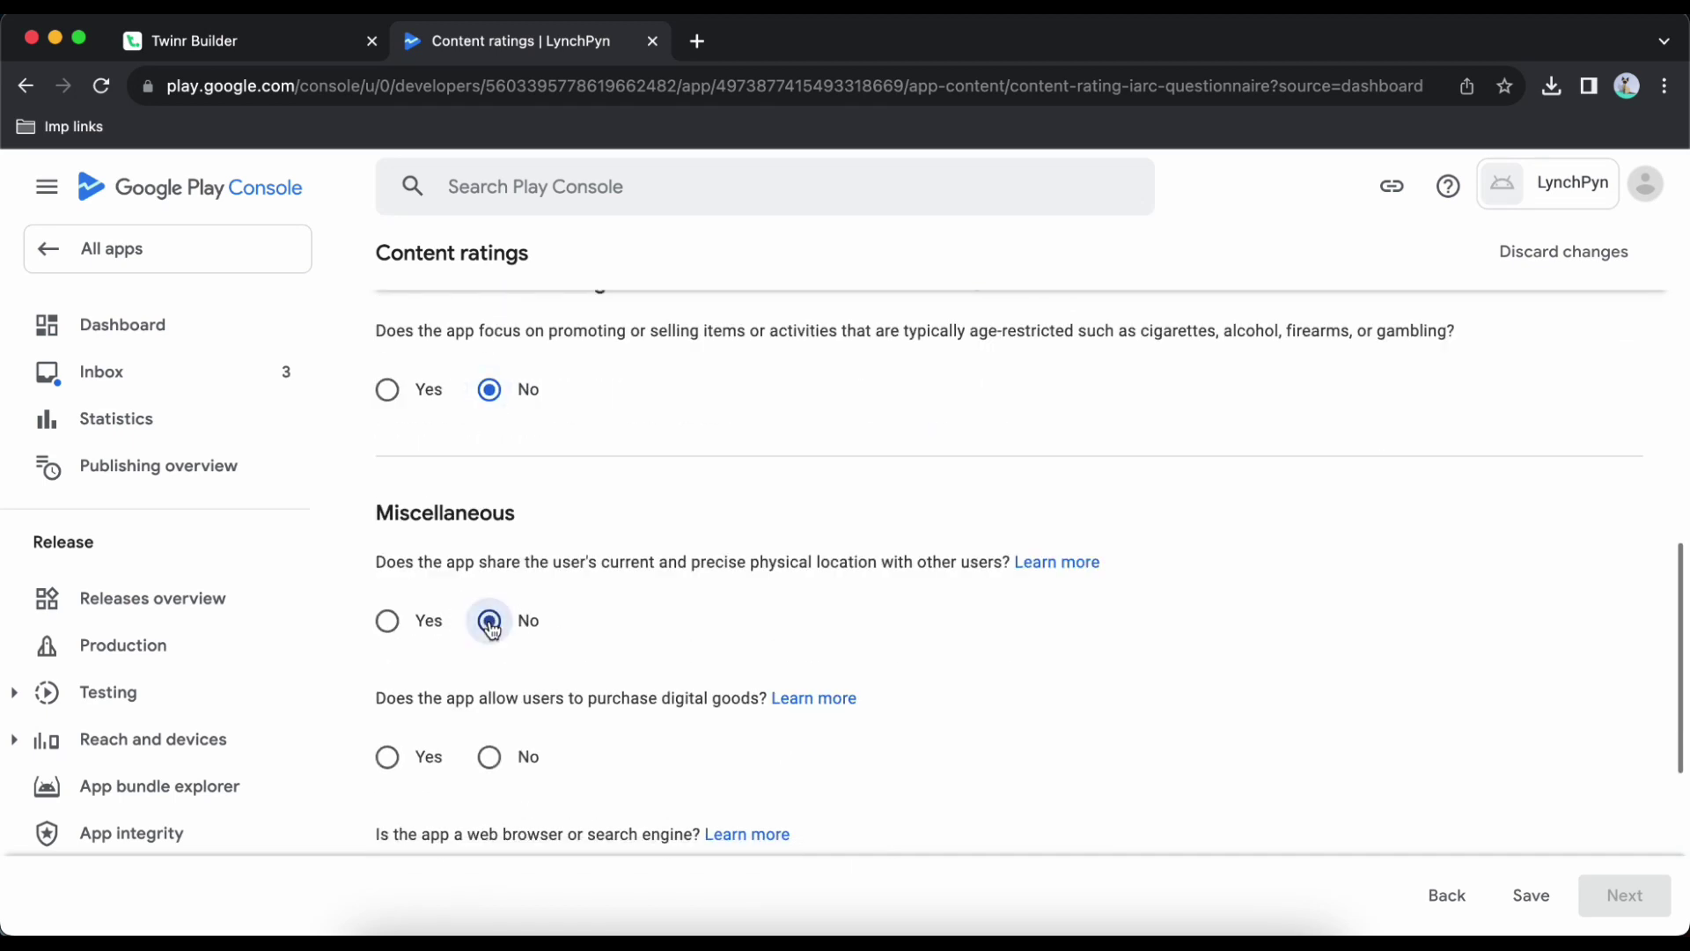
left_click(490, 757)
scroll(558, 762, "down", 4)
left_click(489, 541)
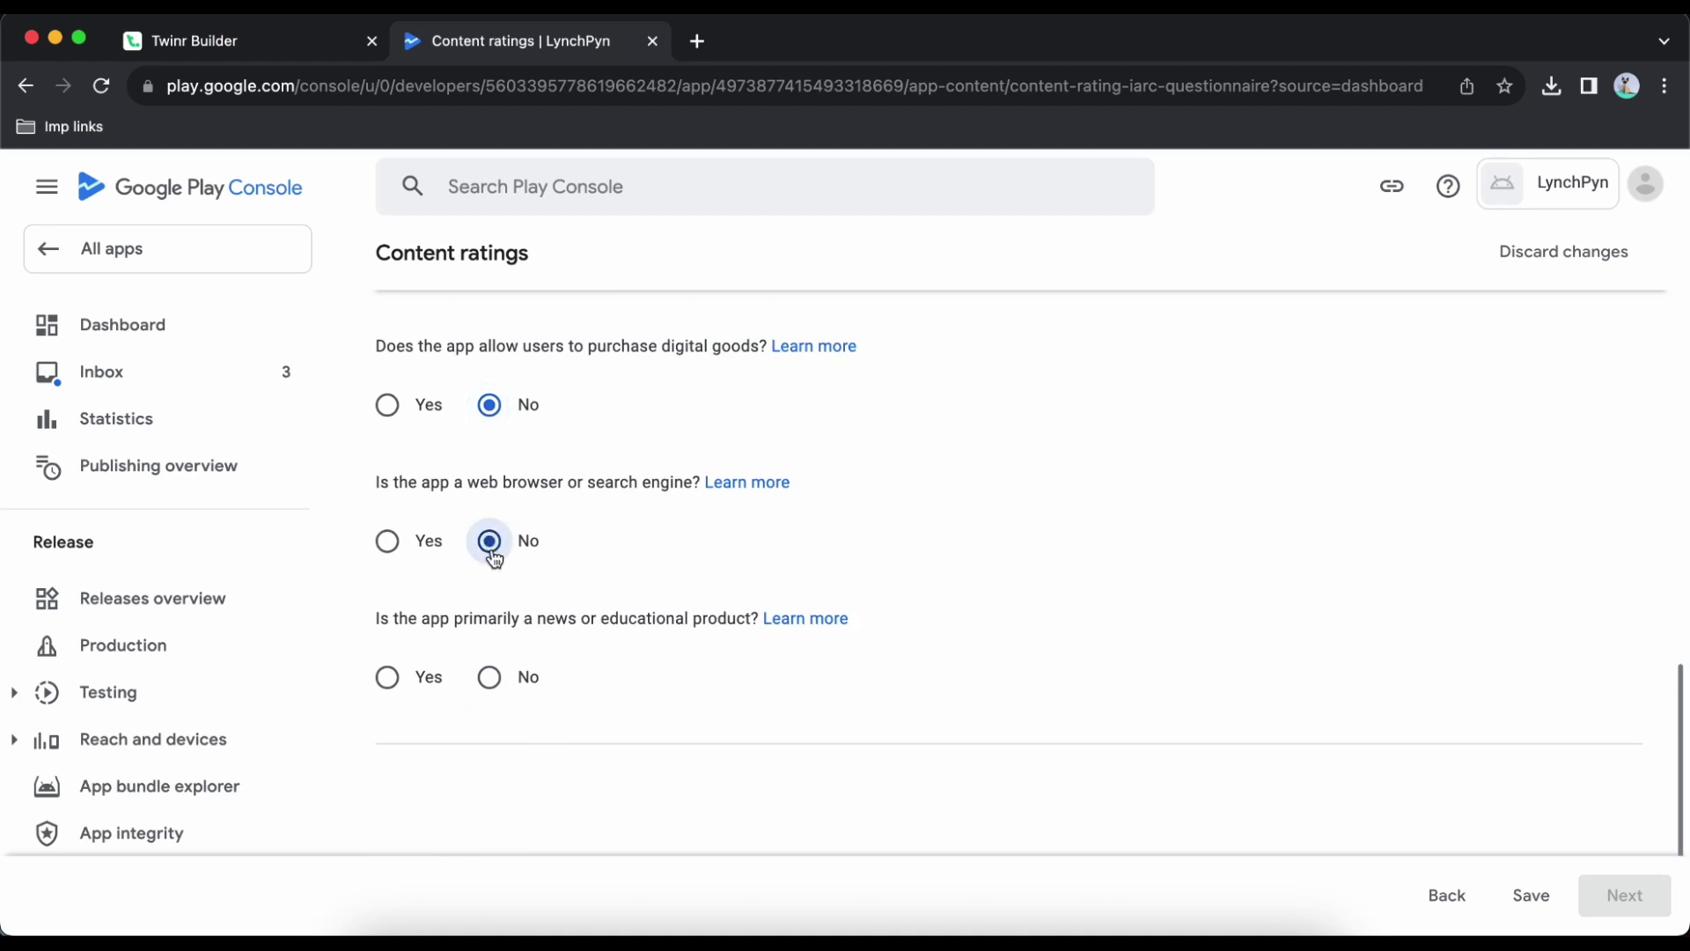
left_click(490, 677)
Save the questionnaire answers and the resulting content ratings
left_click(1530, 894)
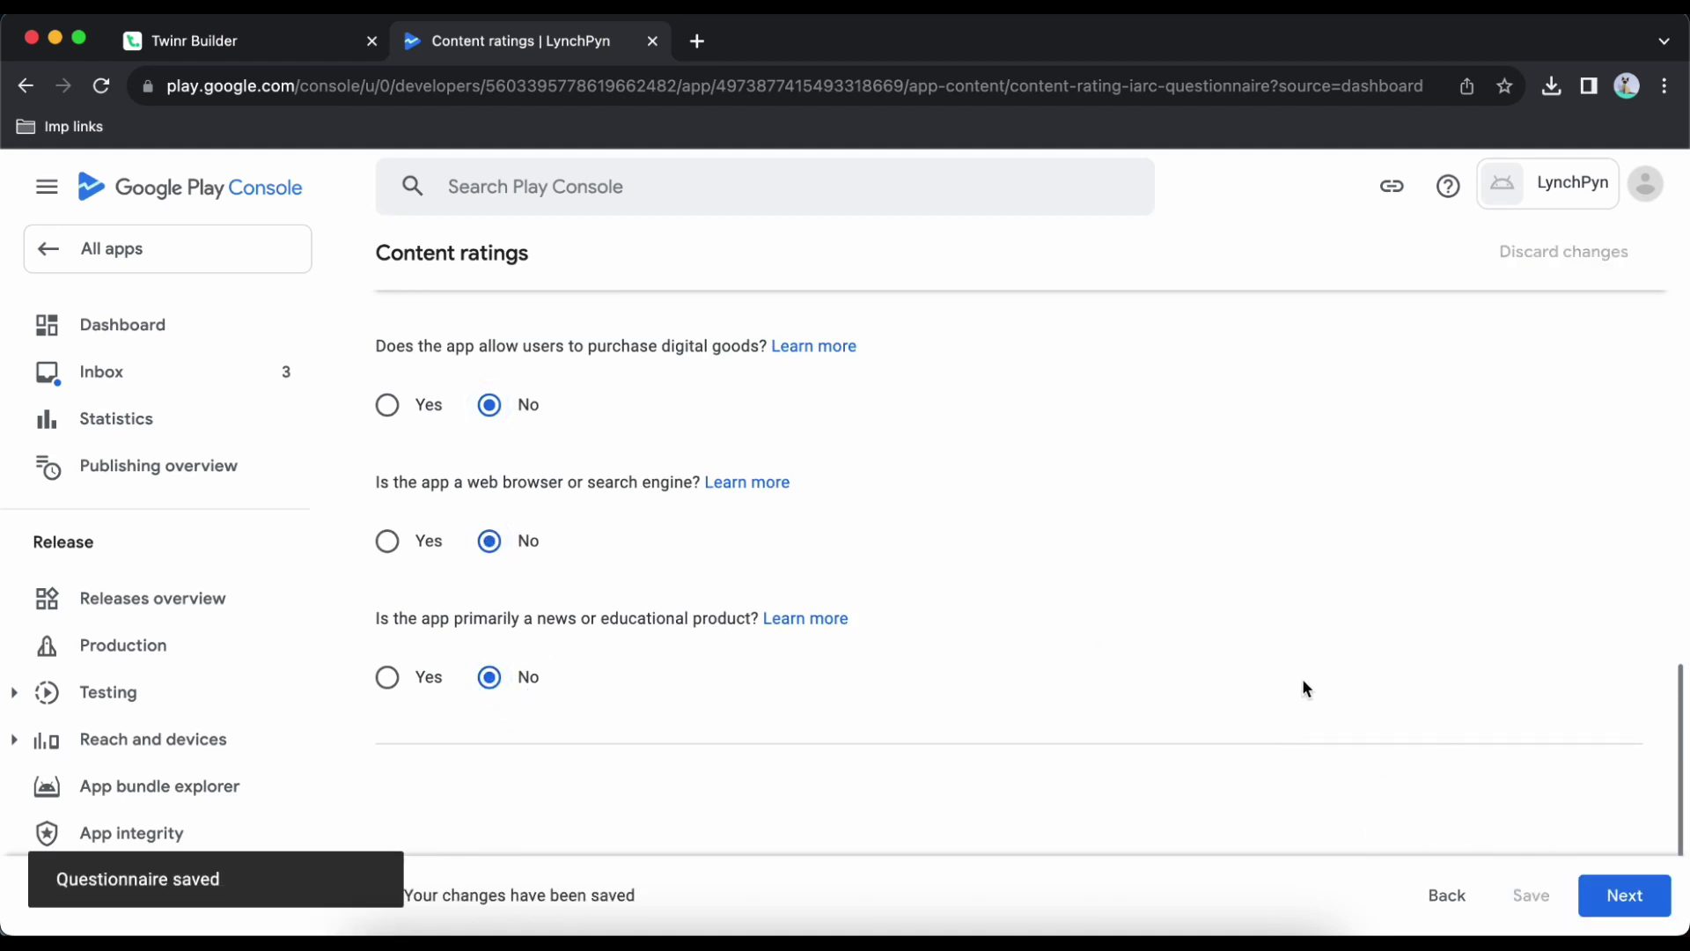
left_click(1624, 895)
scroll(785, 620, "down", 10)
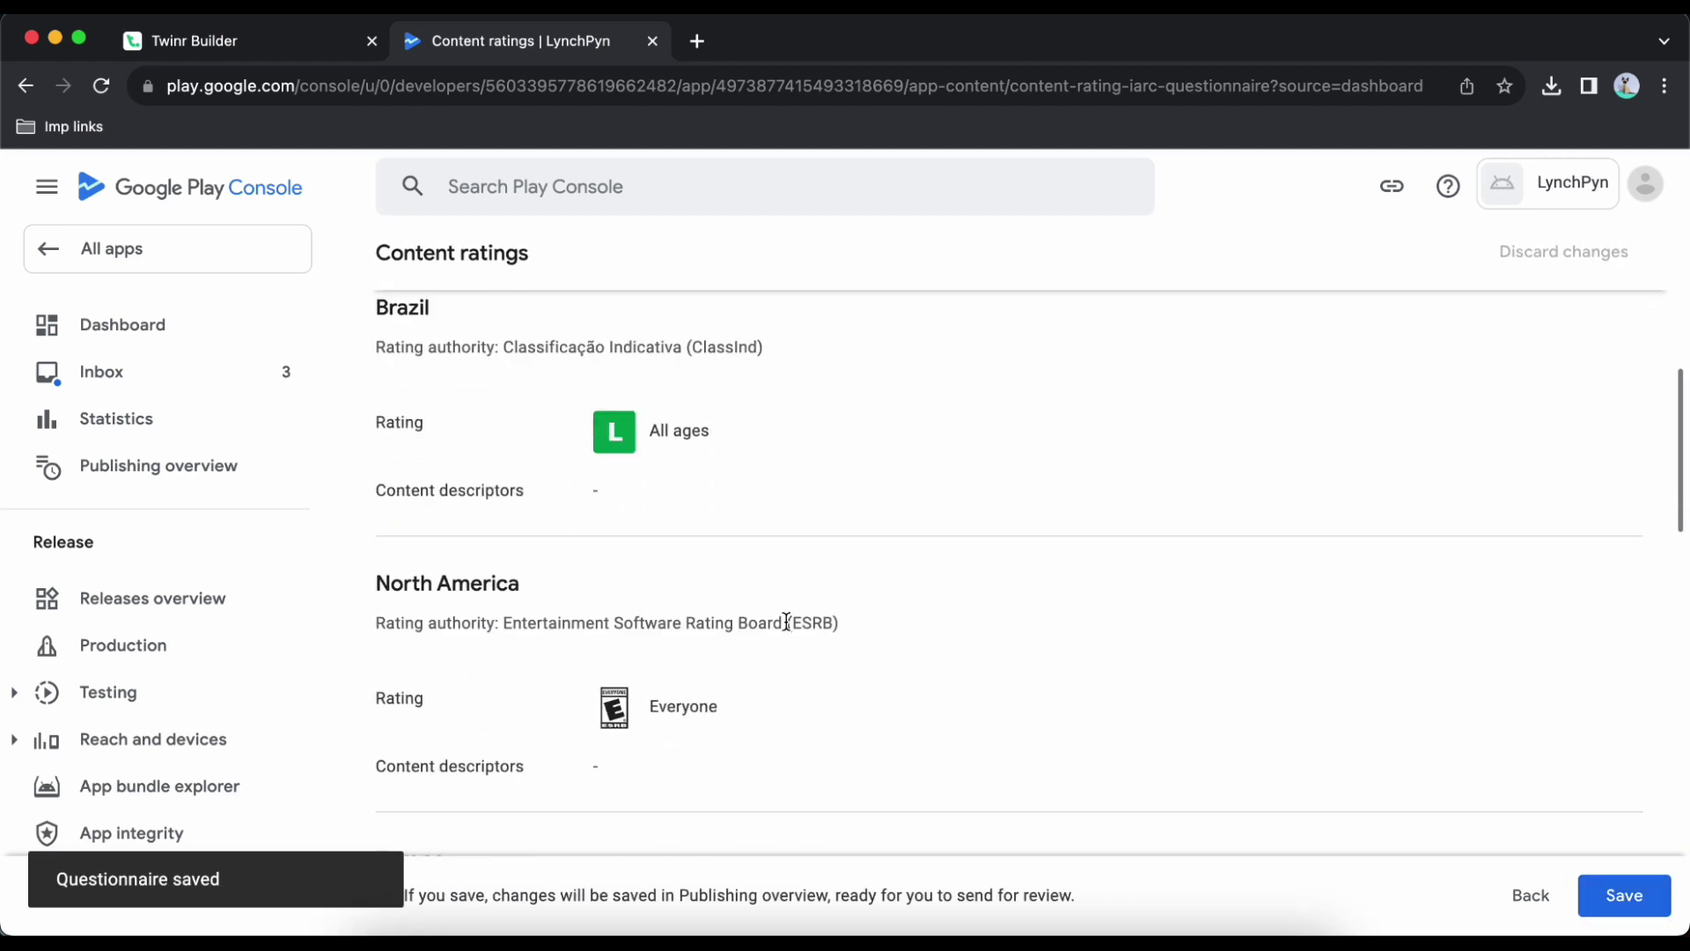
left_click(1624, 895)
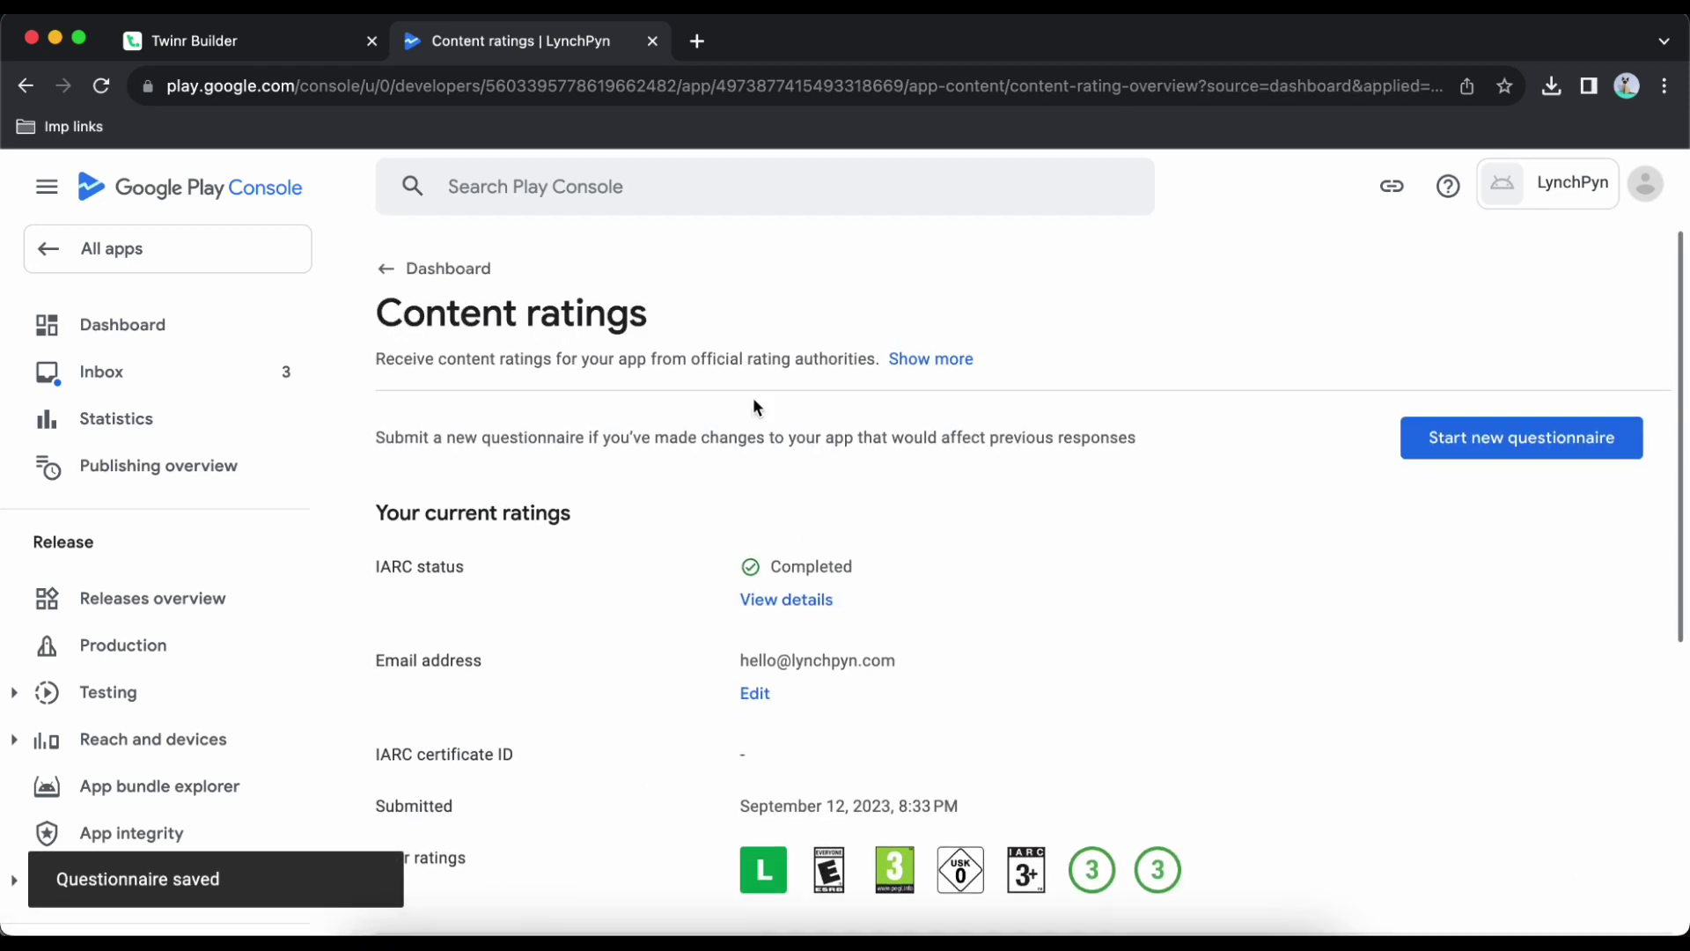
left_click(451, 270)
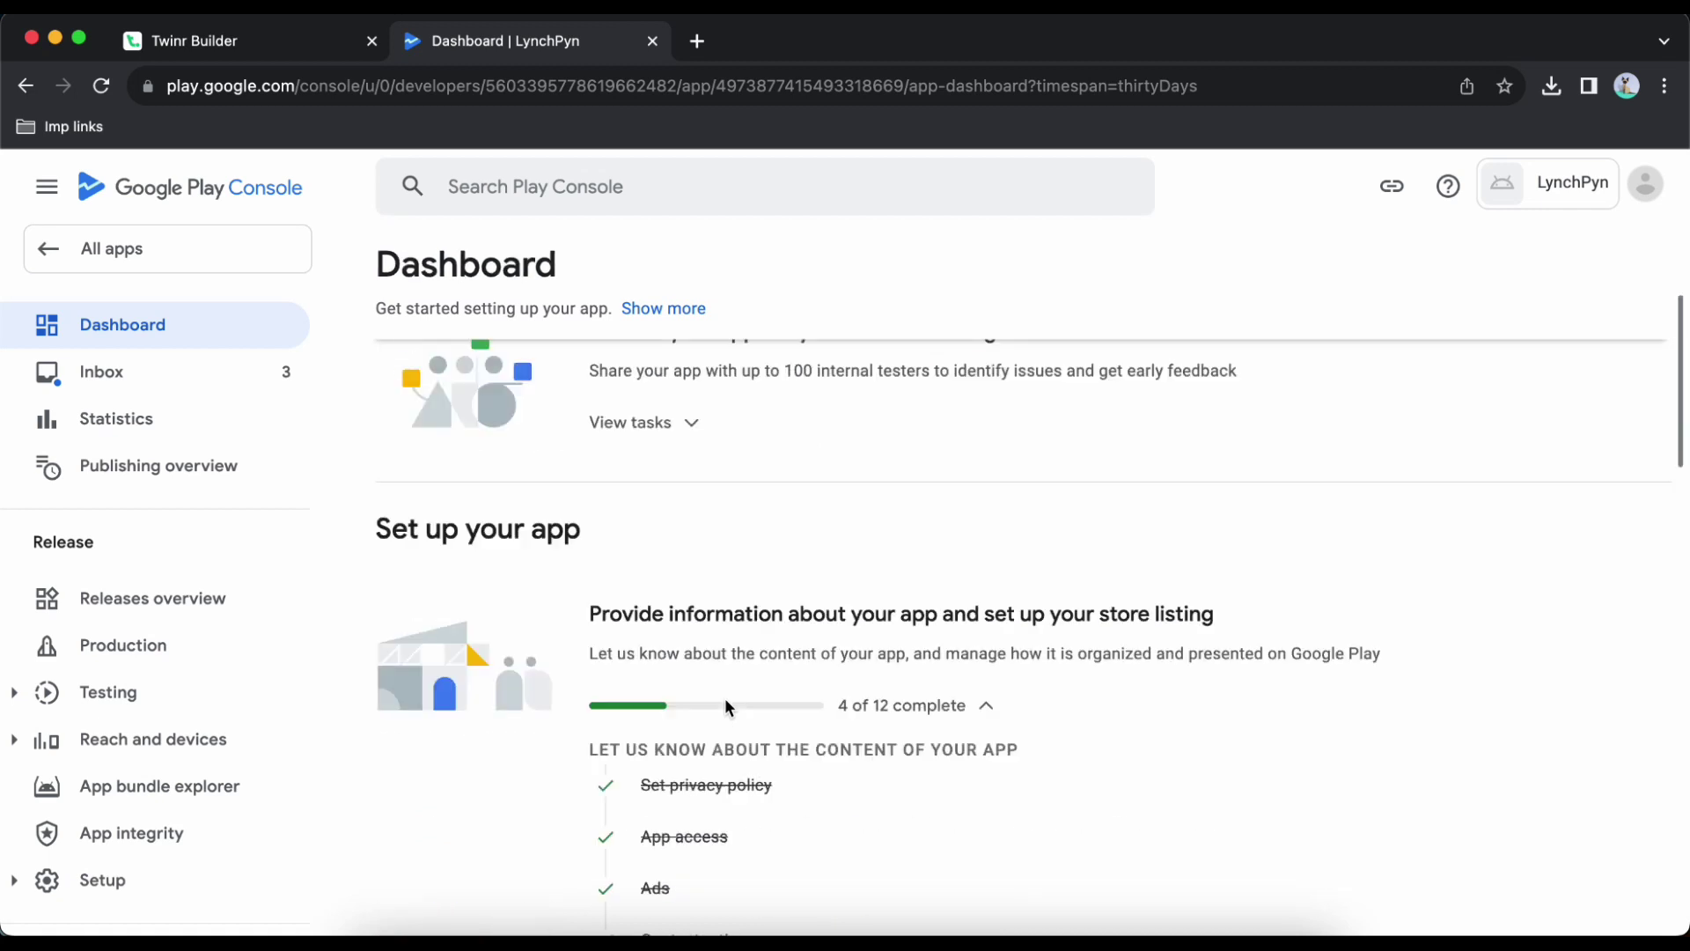
Set the target audience to 18 and over, not appealing to children
left_click(688, 468)
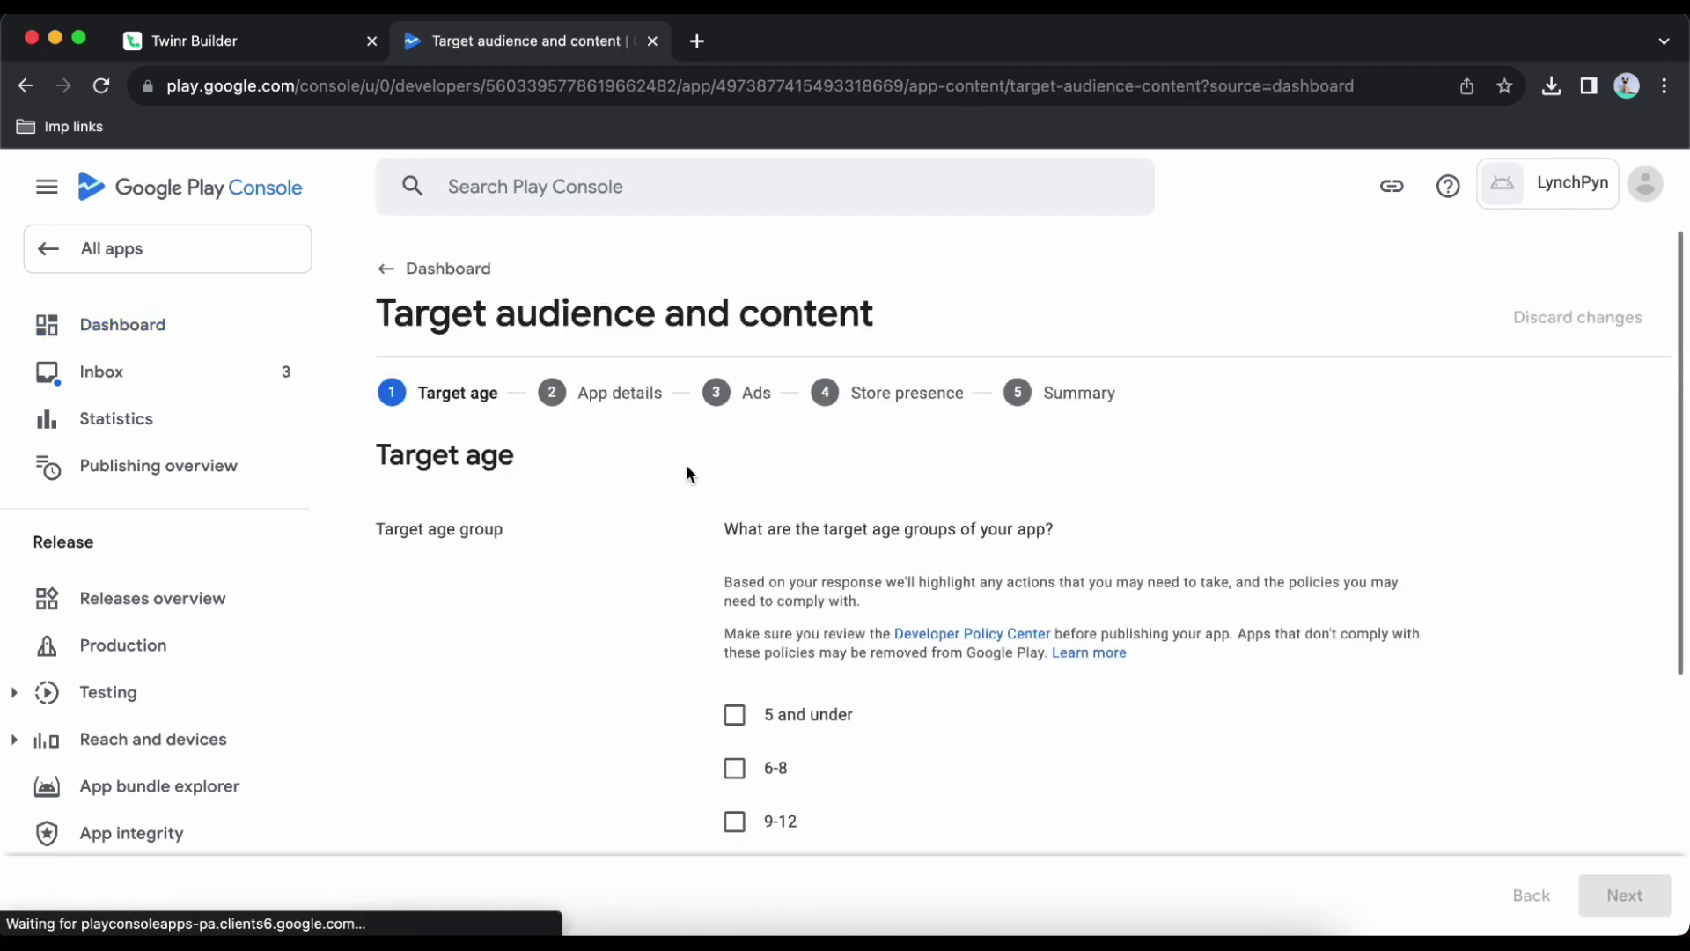
scroll(859, 838, "down", 3)
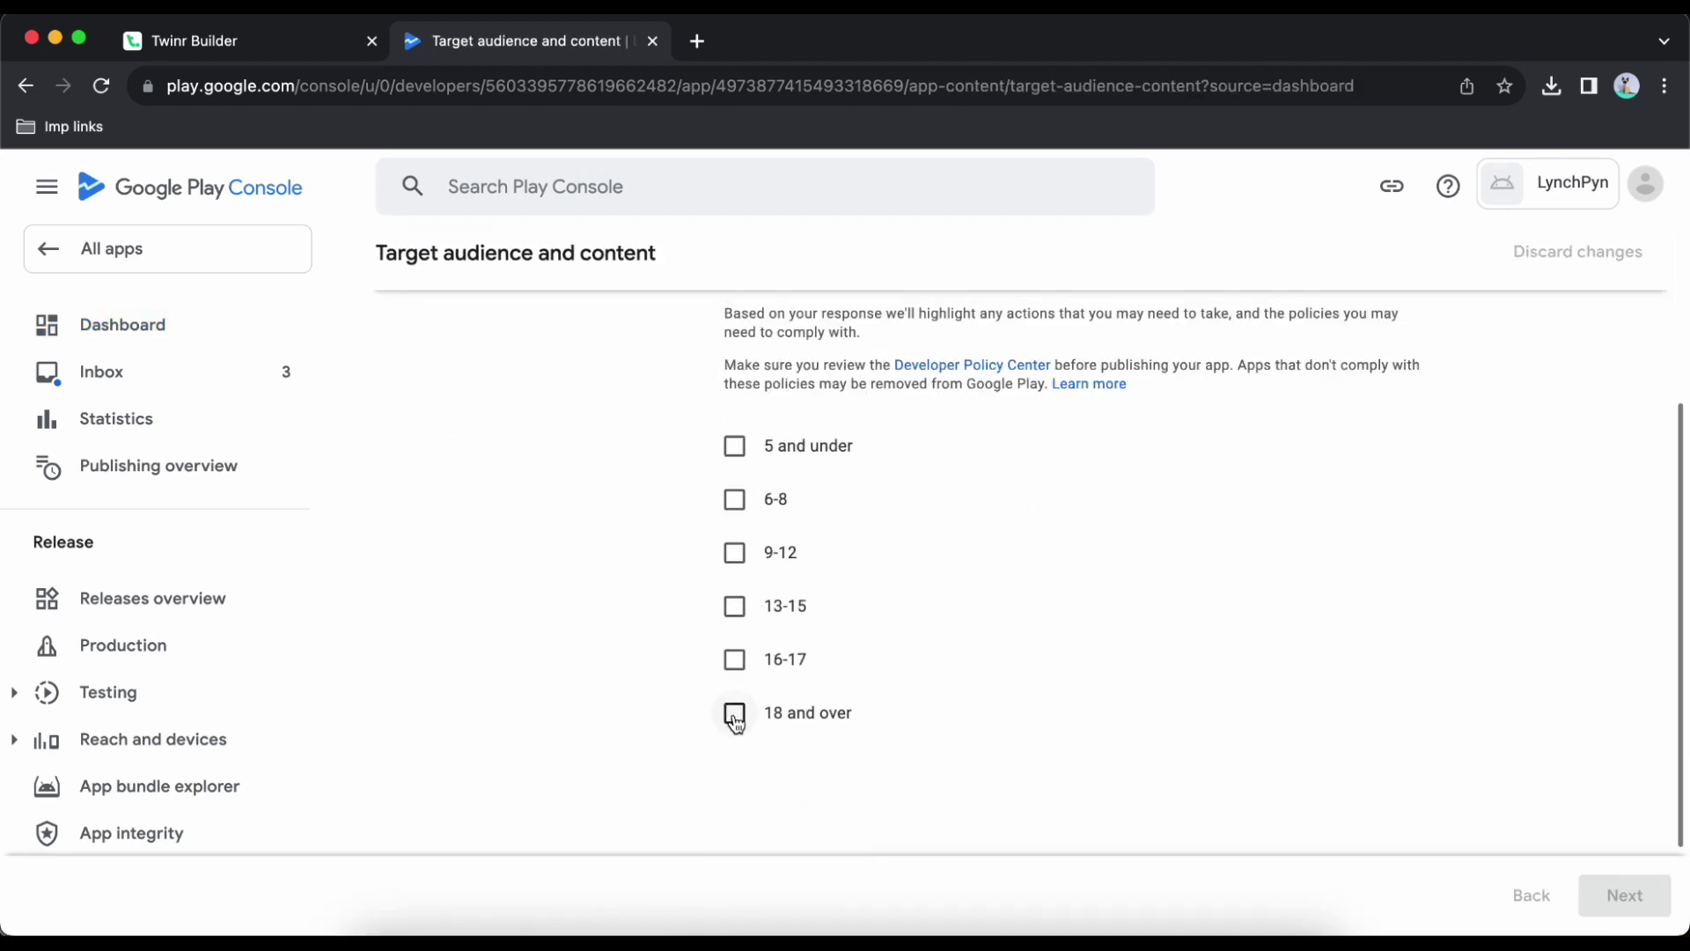
left_click(736, 720)
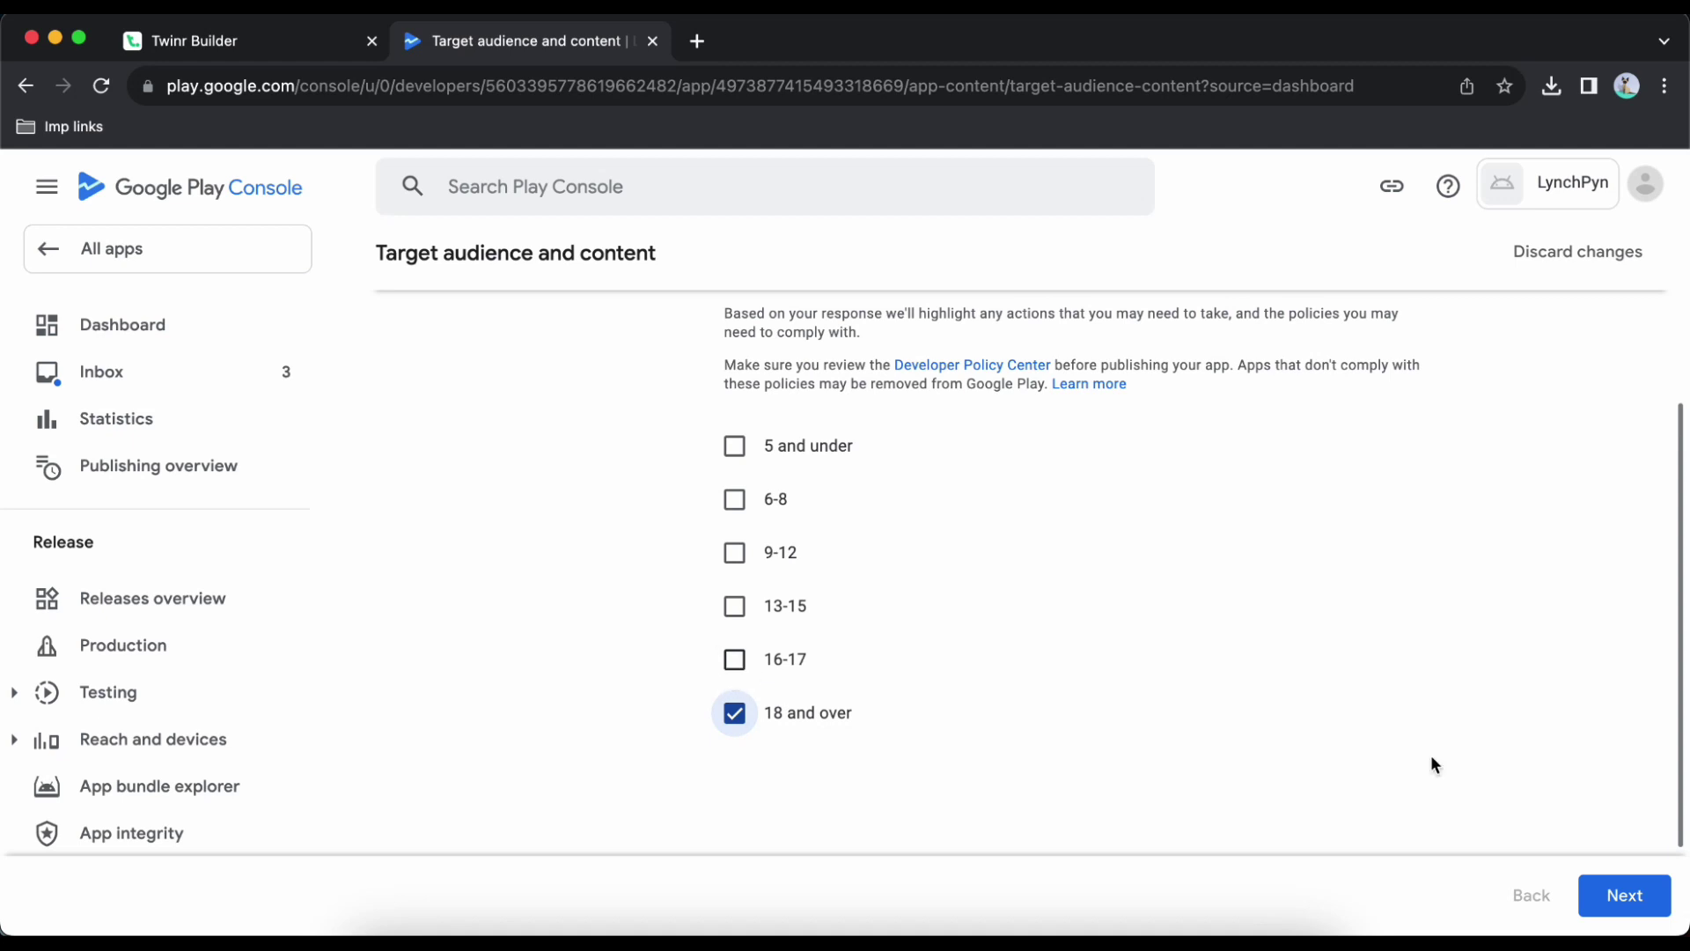
left_click(1624, 895)
scroll(958, 695, "down", 3)
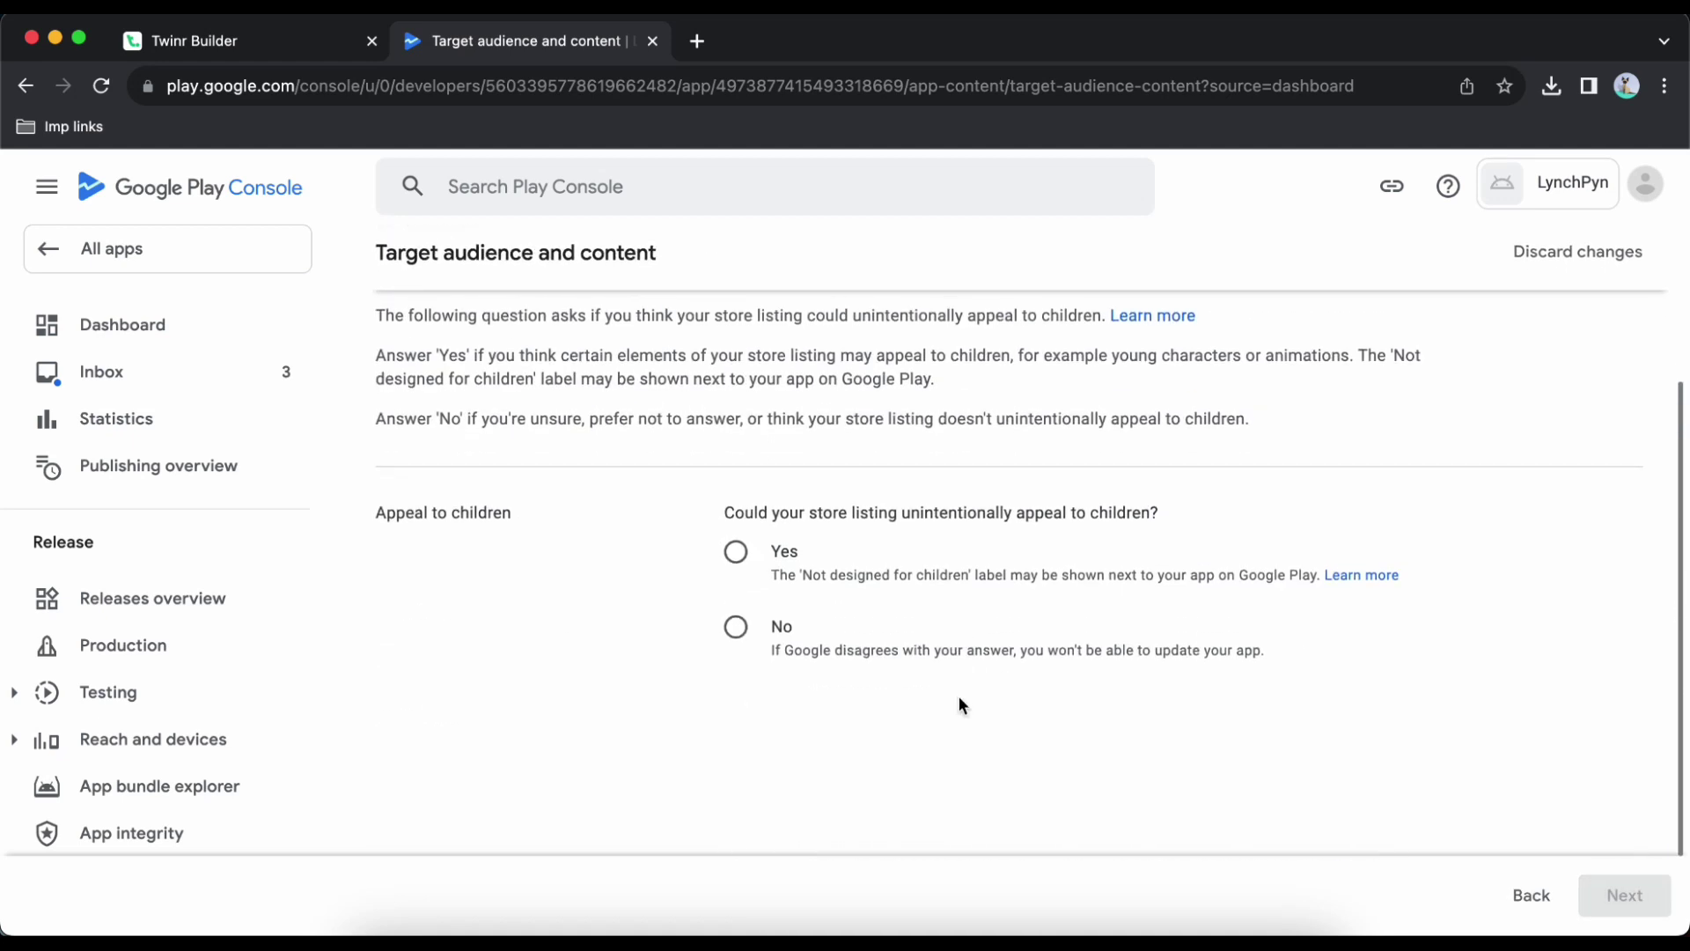
left_click(738, 631)
left_click(1624, 895)
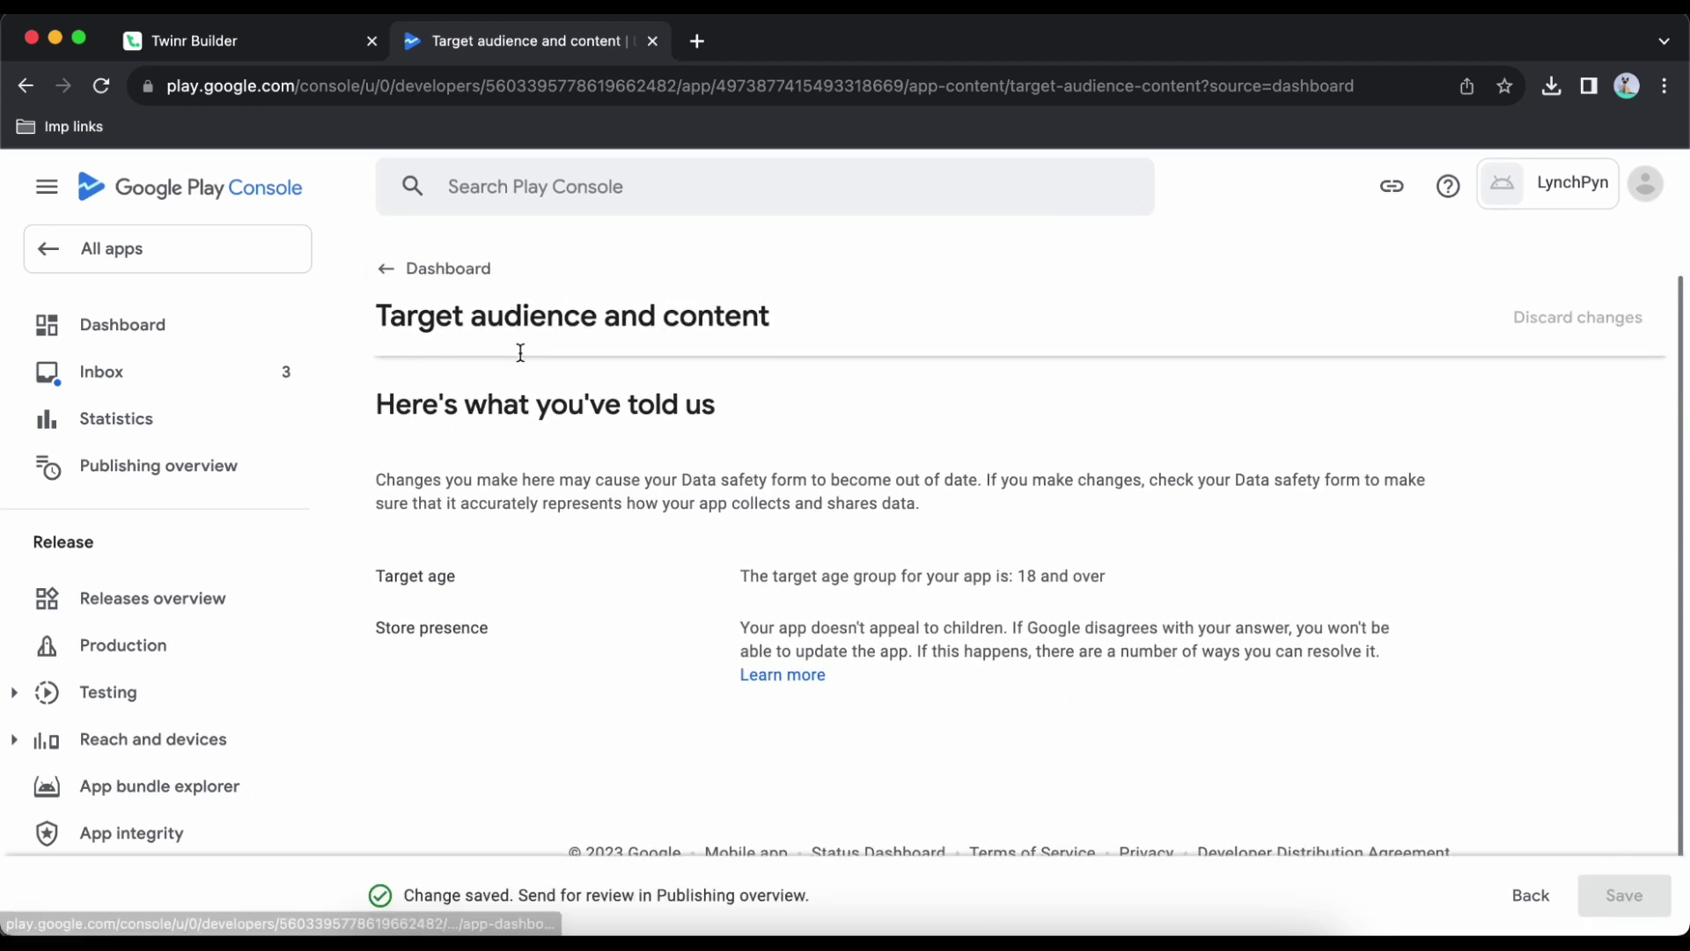
left_click(389, 269)
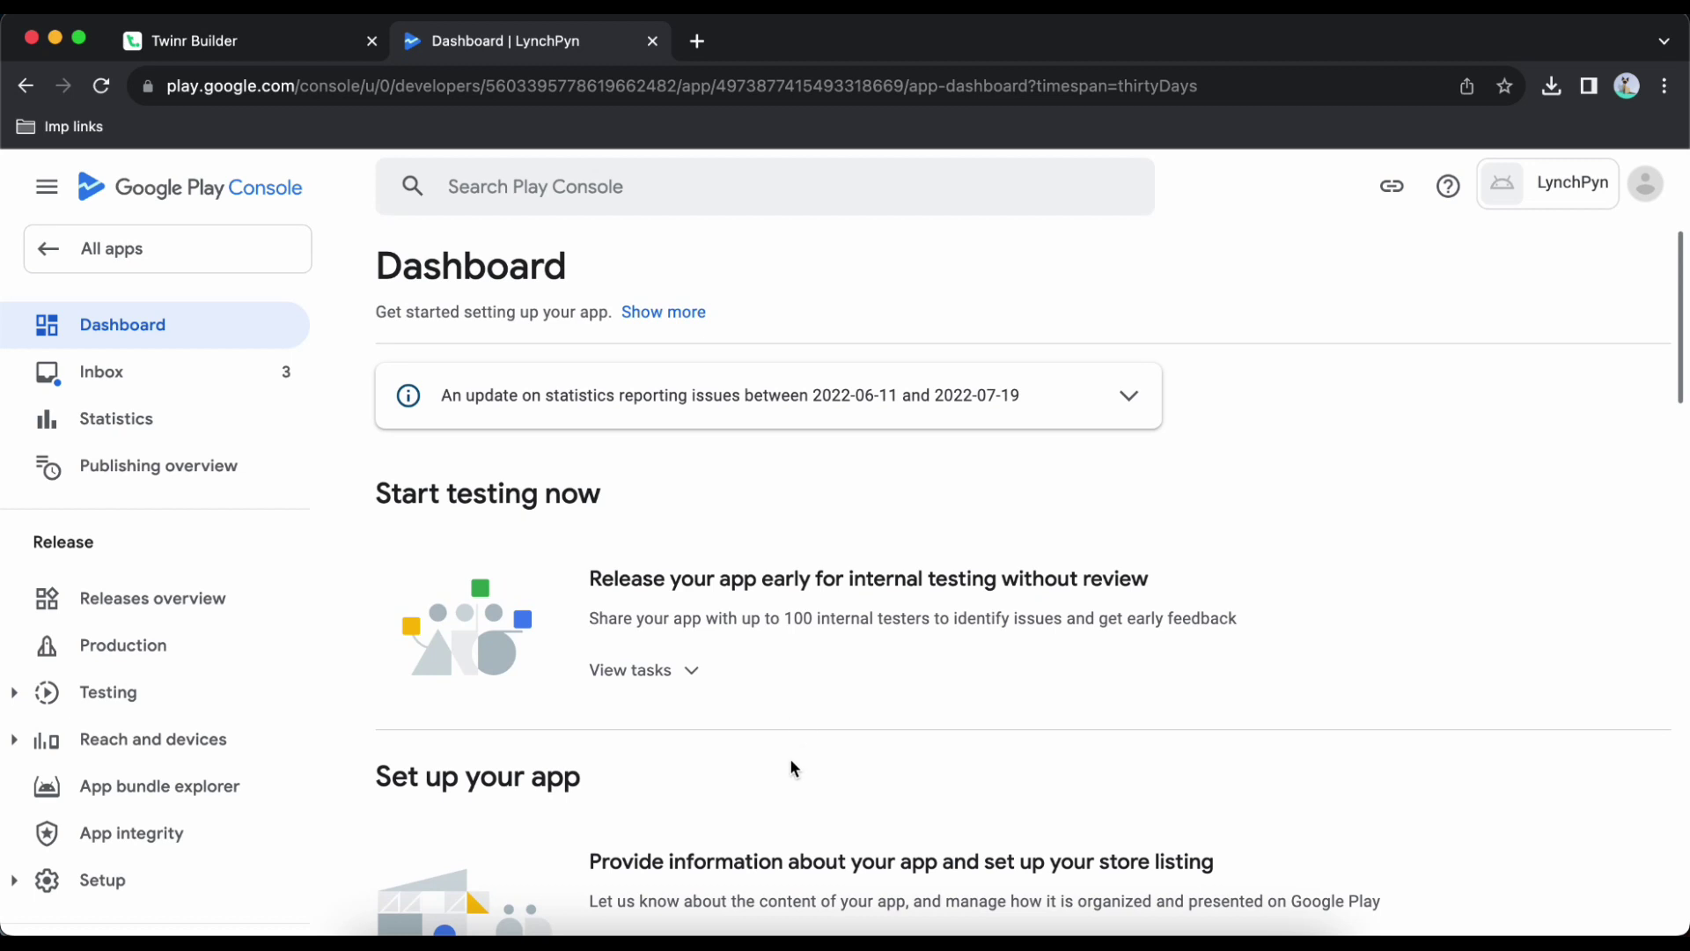
Declare in News apps that LynchPyn is not a news app and save
scroll(789, 769, "down", 8)
left_click(690, 546)
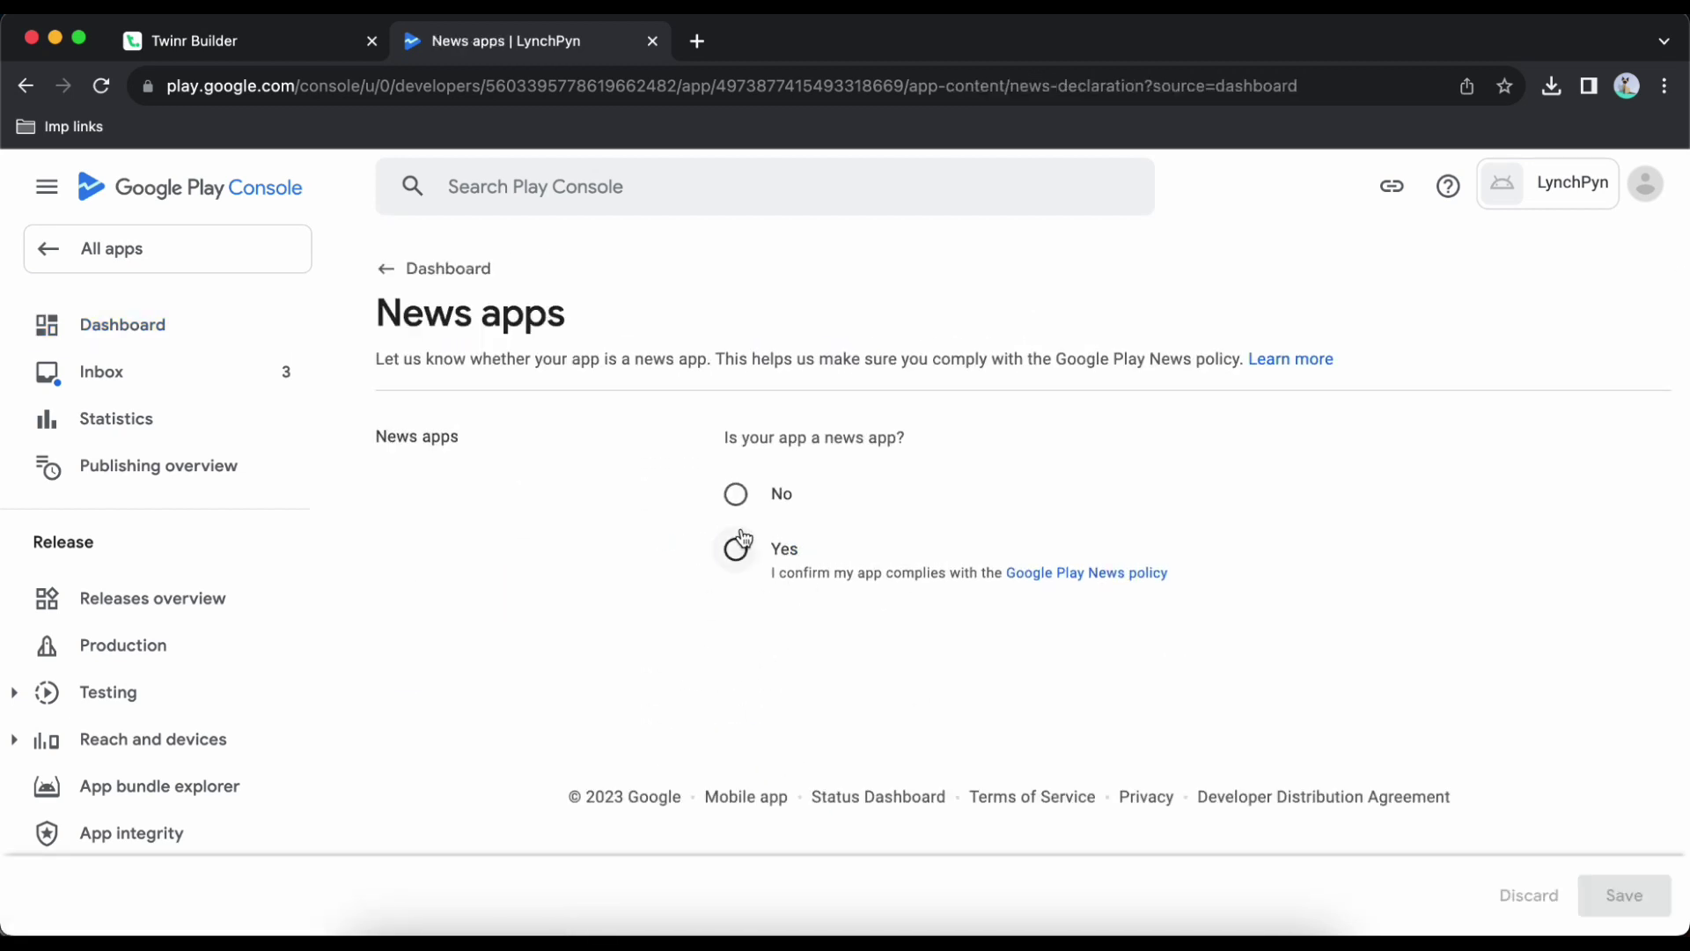
left_click(736, 494)
left_click(1636, 895)
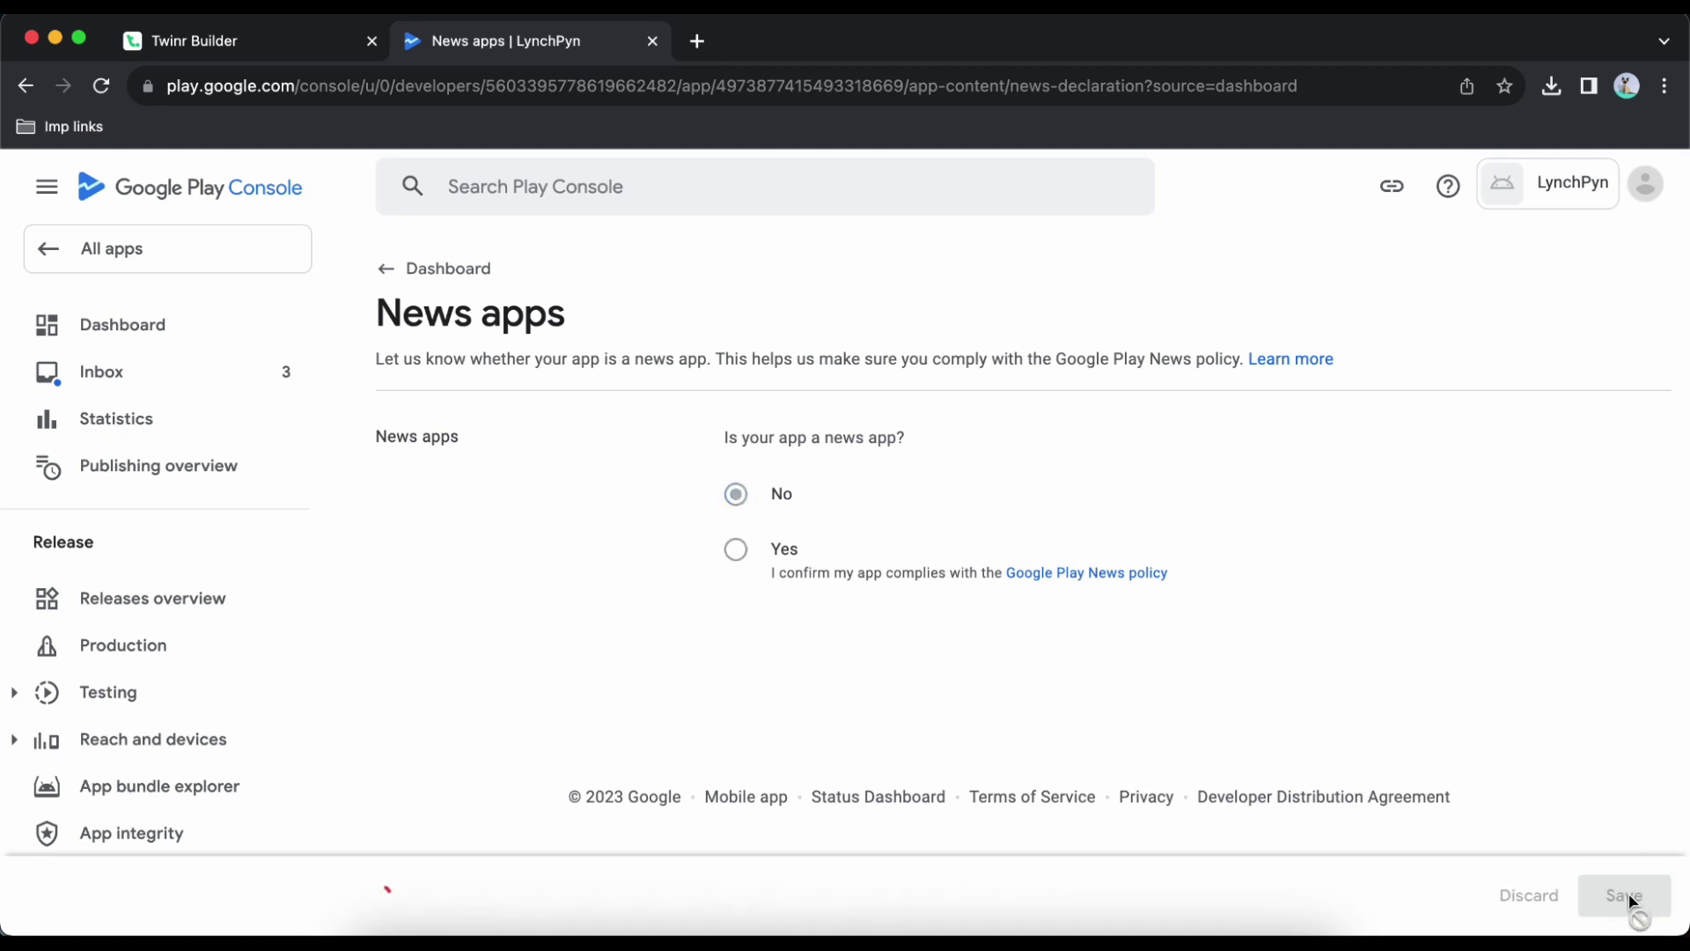
left_click(409, 268)
Declare that the app is not a COVID-19 contact tracing or status app and save
scroll(631, 630, "down", 8)
left_click(692, 553)
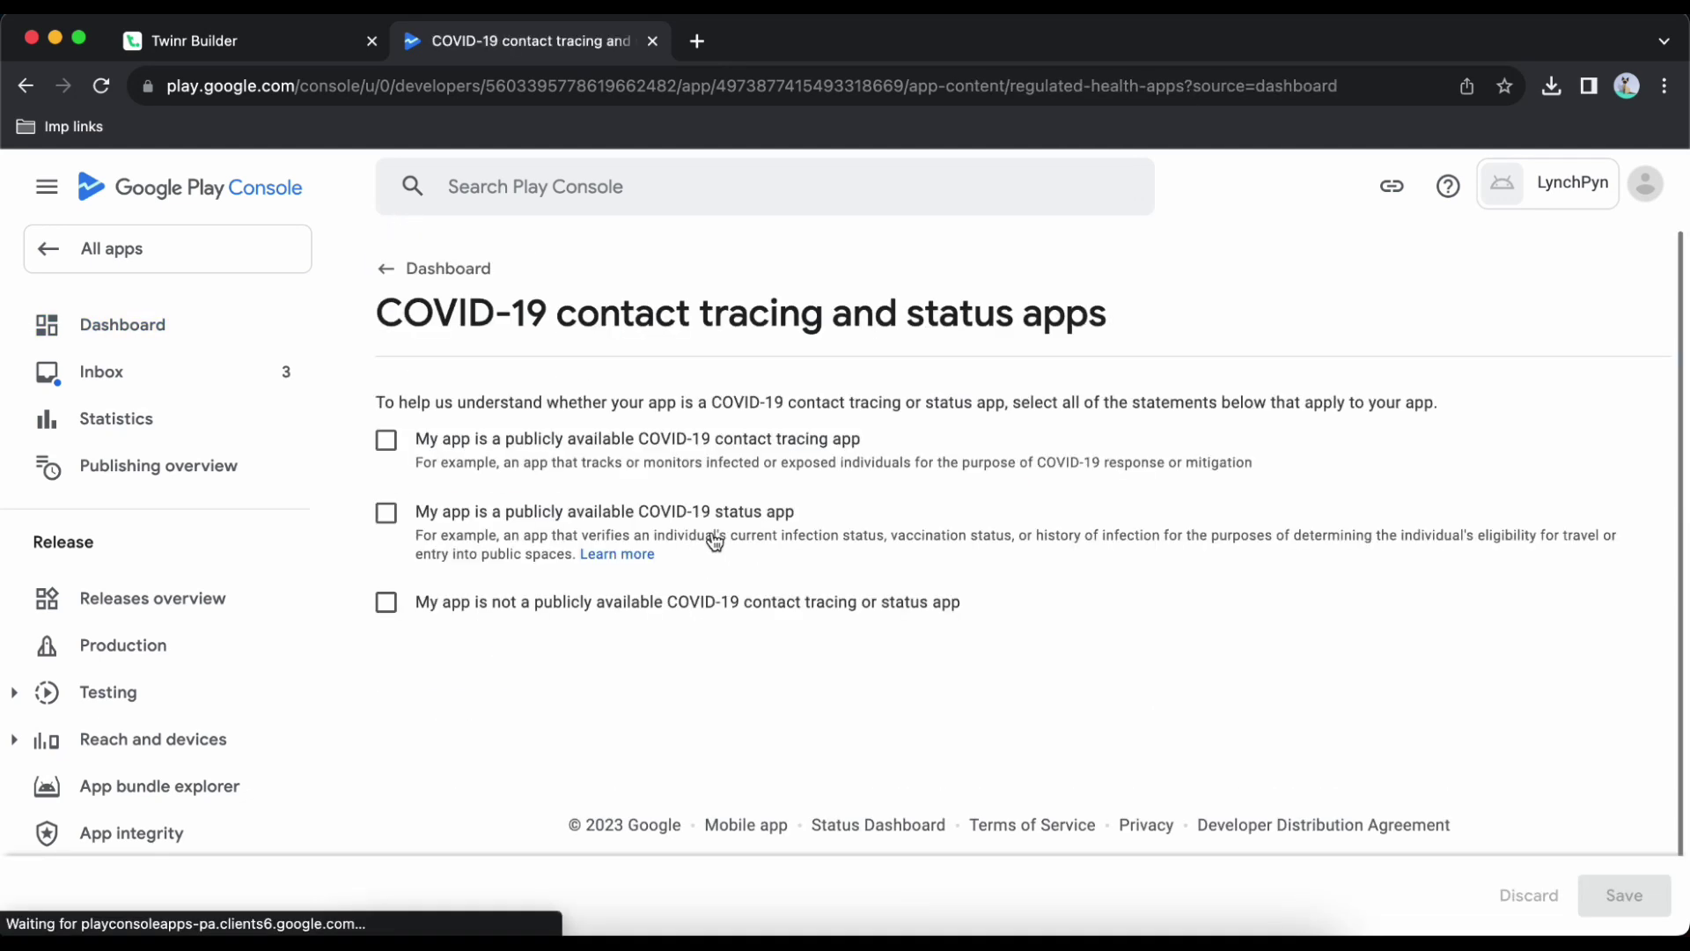
left_click(442, 607)
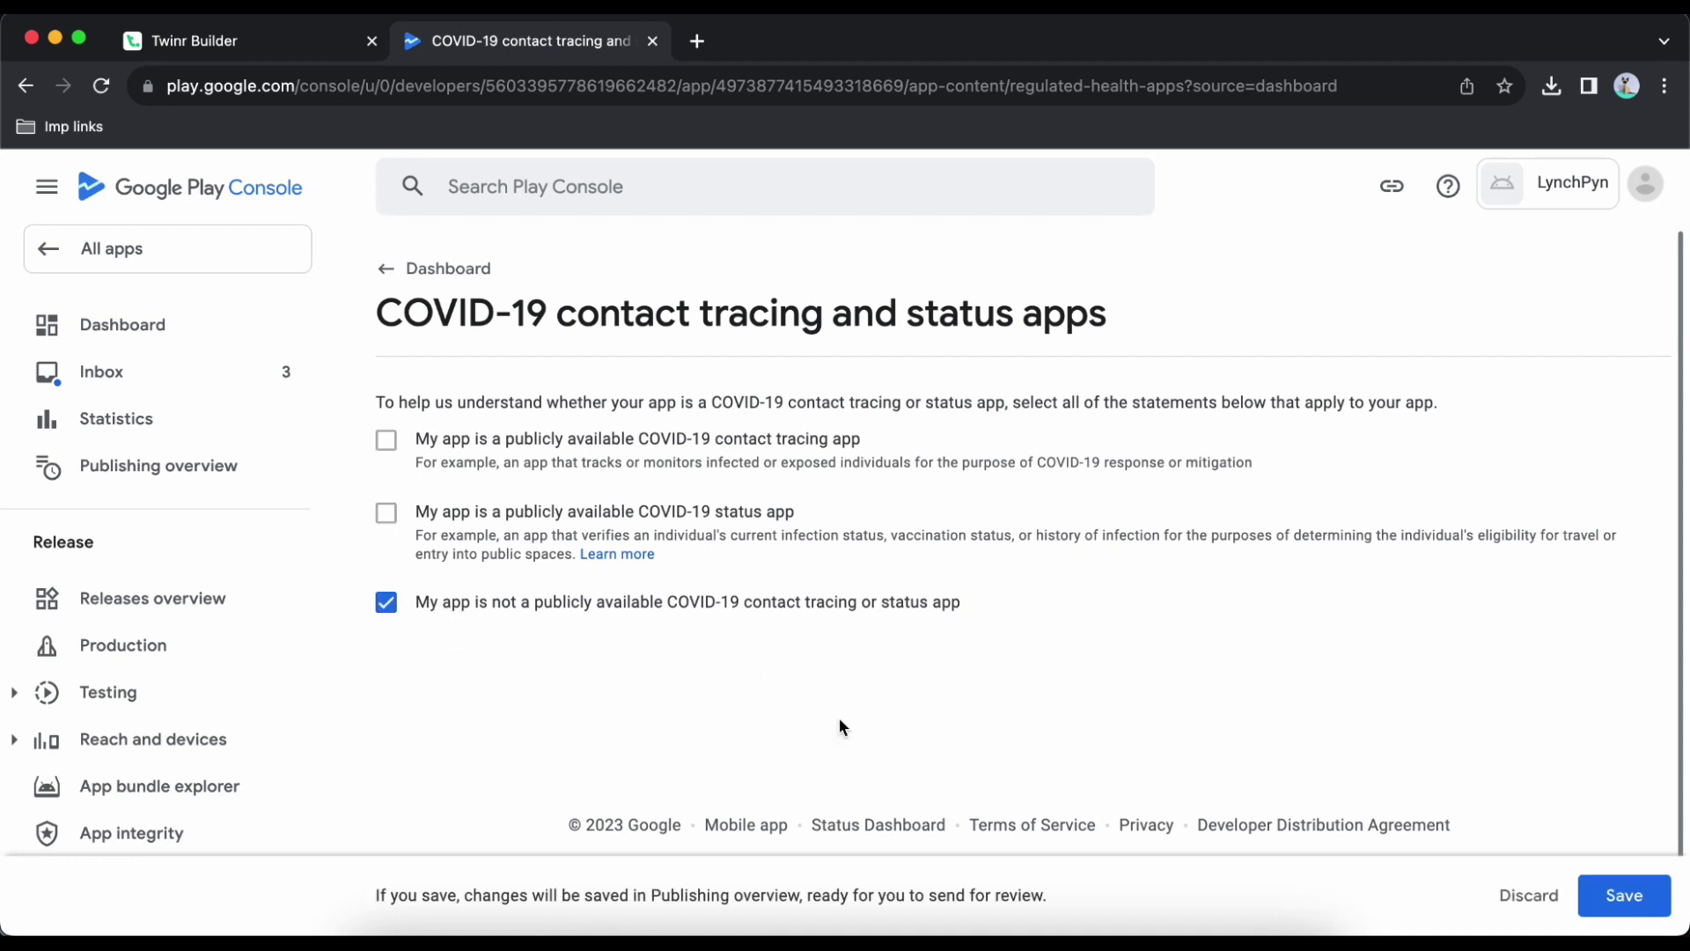
left_click(1625, 902)
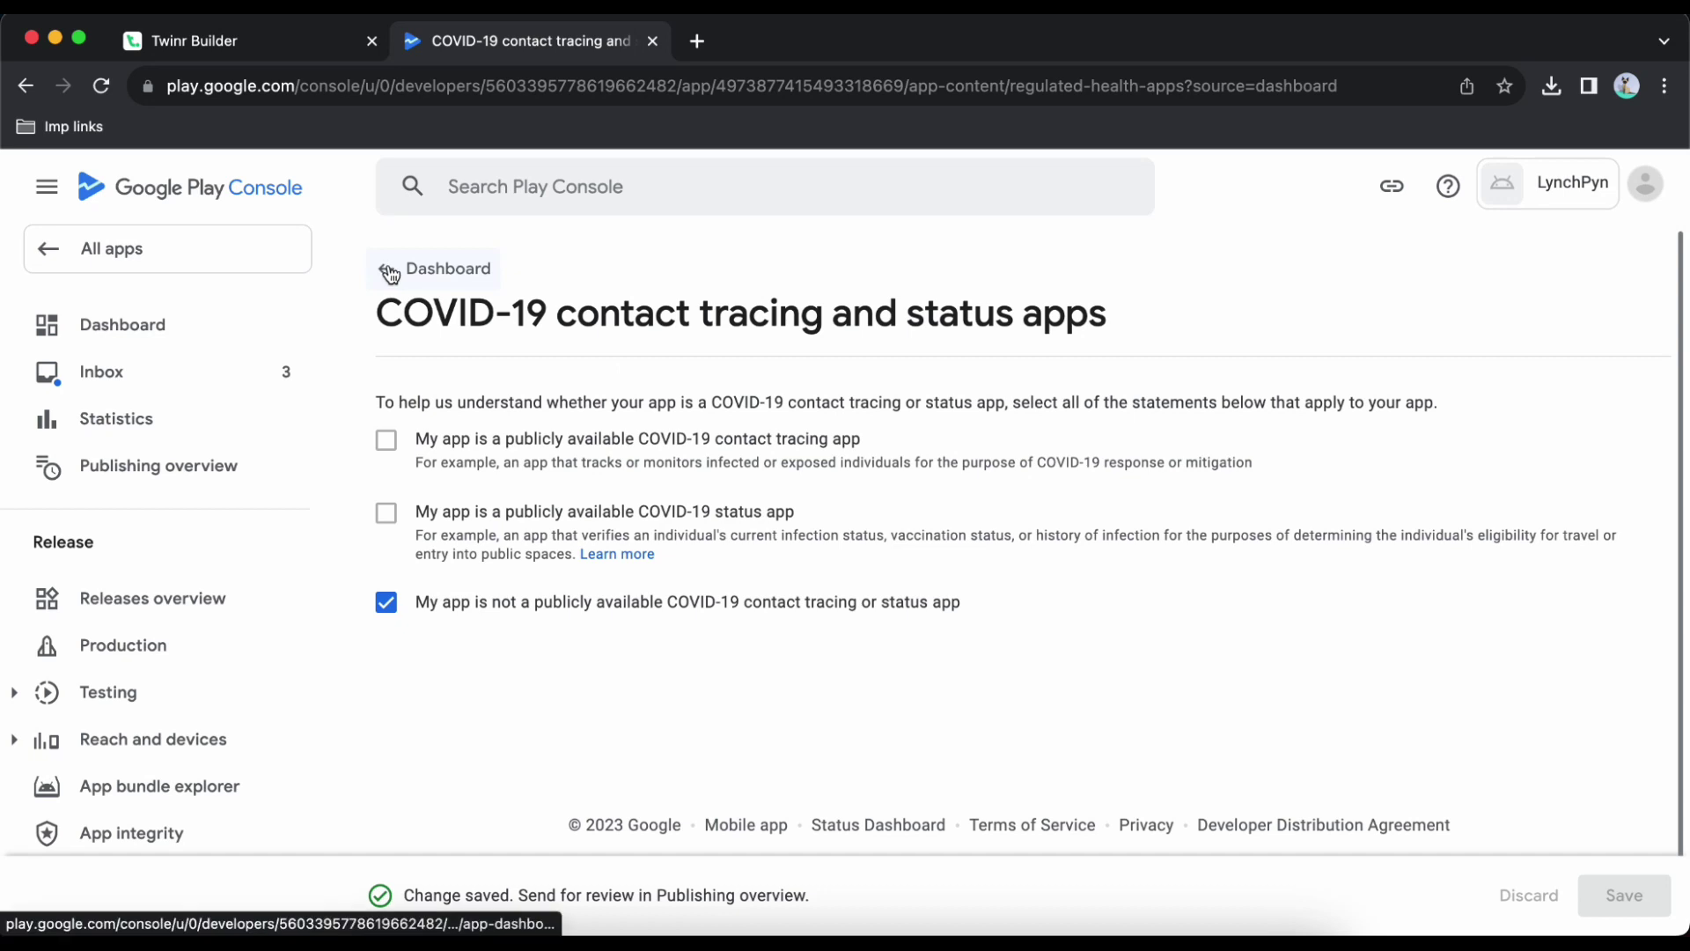
left_click(386, 268)
scroll(683, 596, "down", 9)
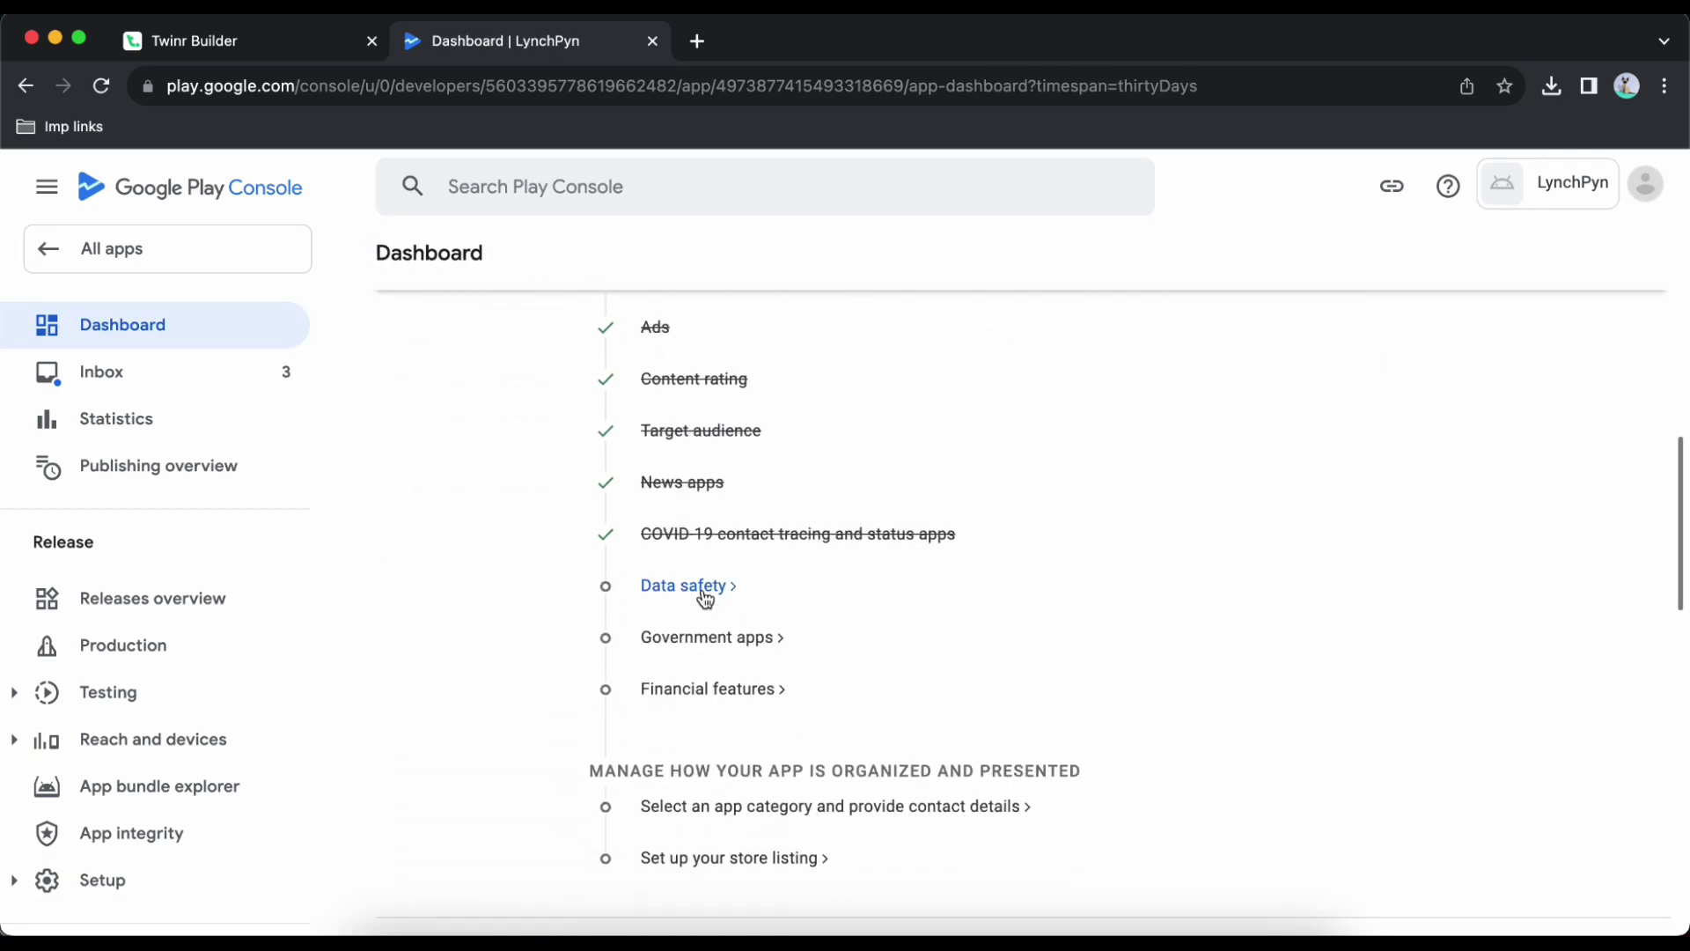
Open Data safety and advance through the introduction to the data collection question
left_click(666, 595)
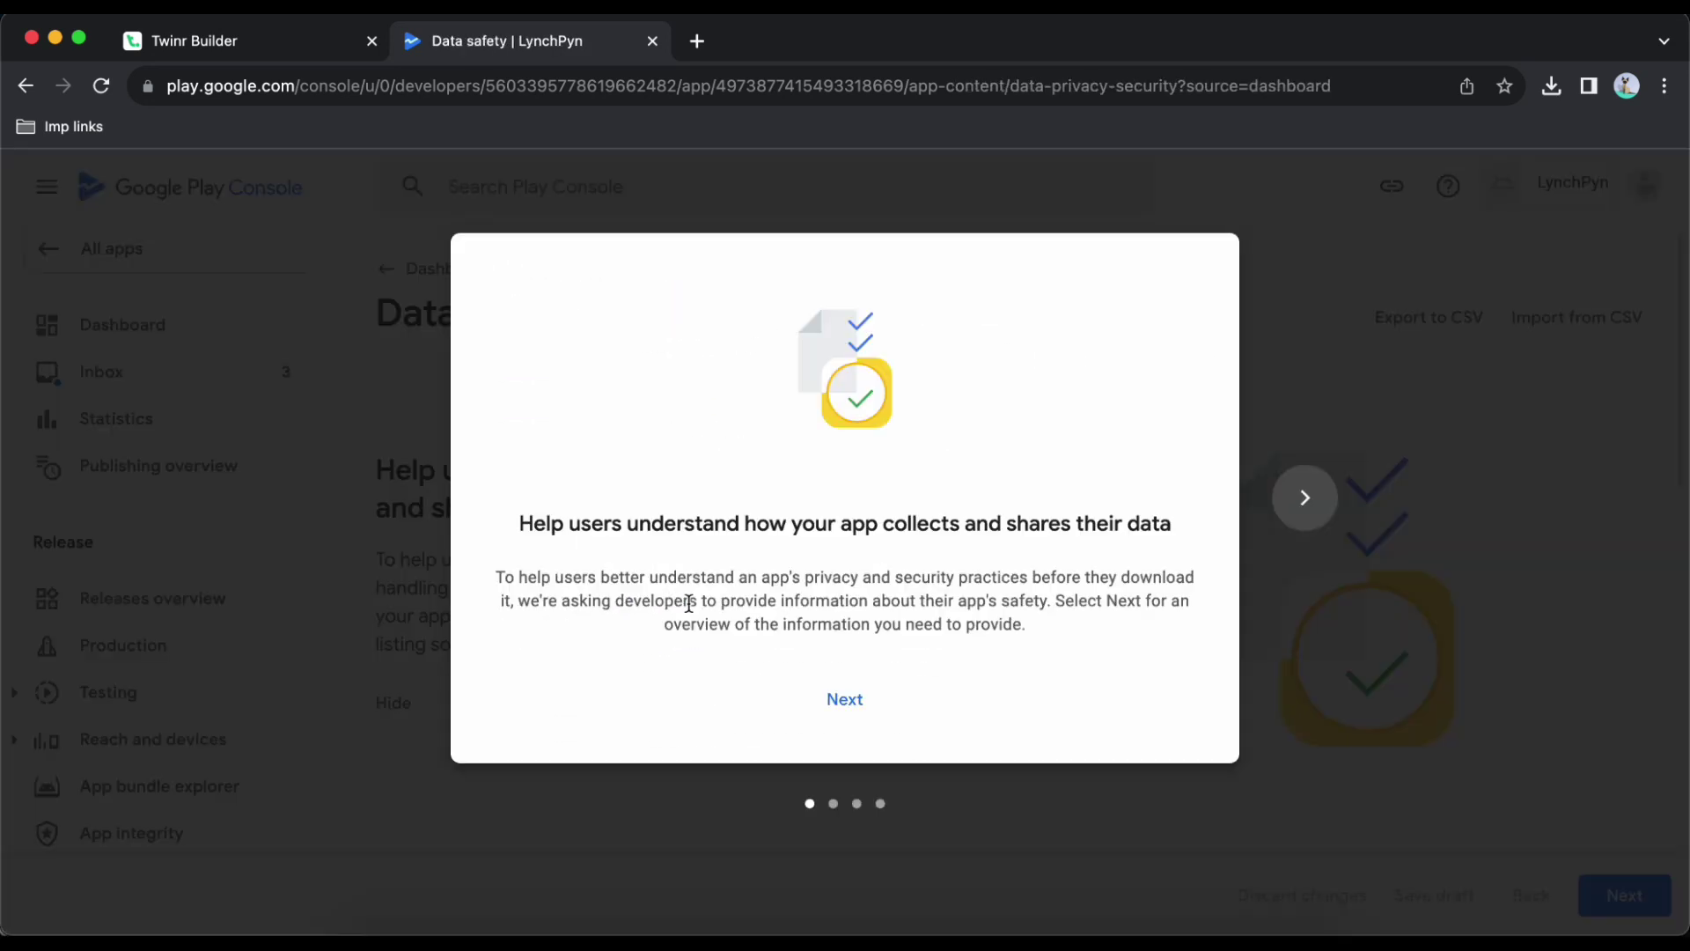
left_click(842, 703)
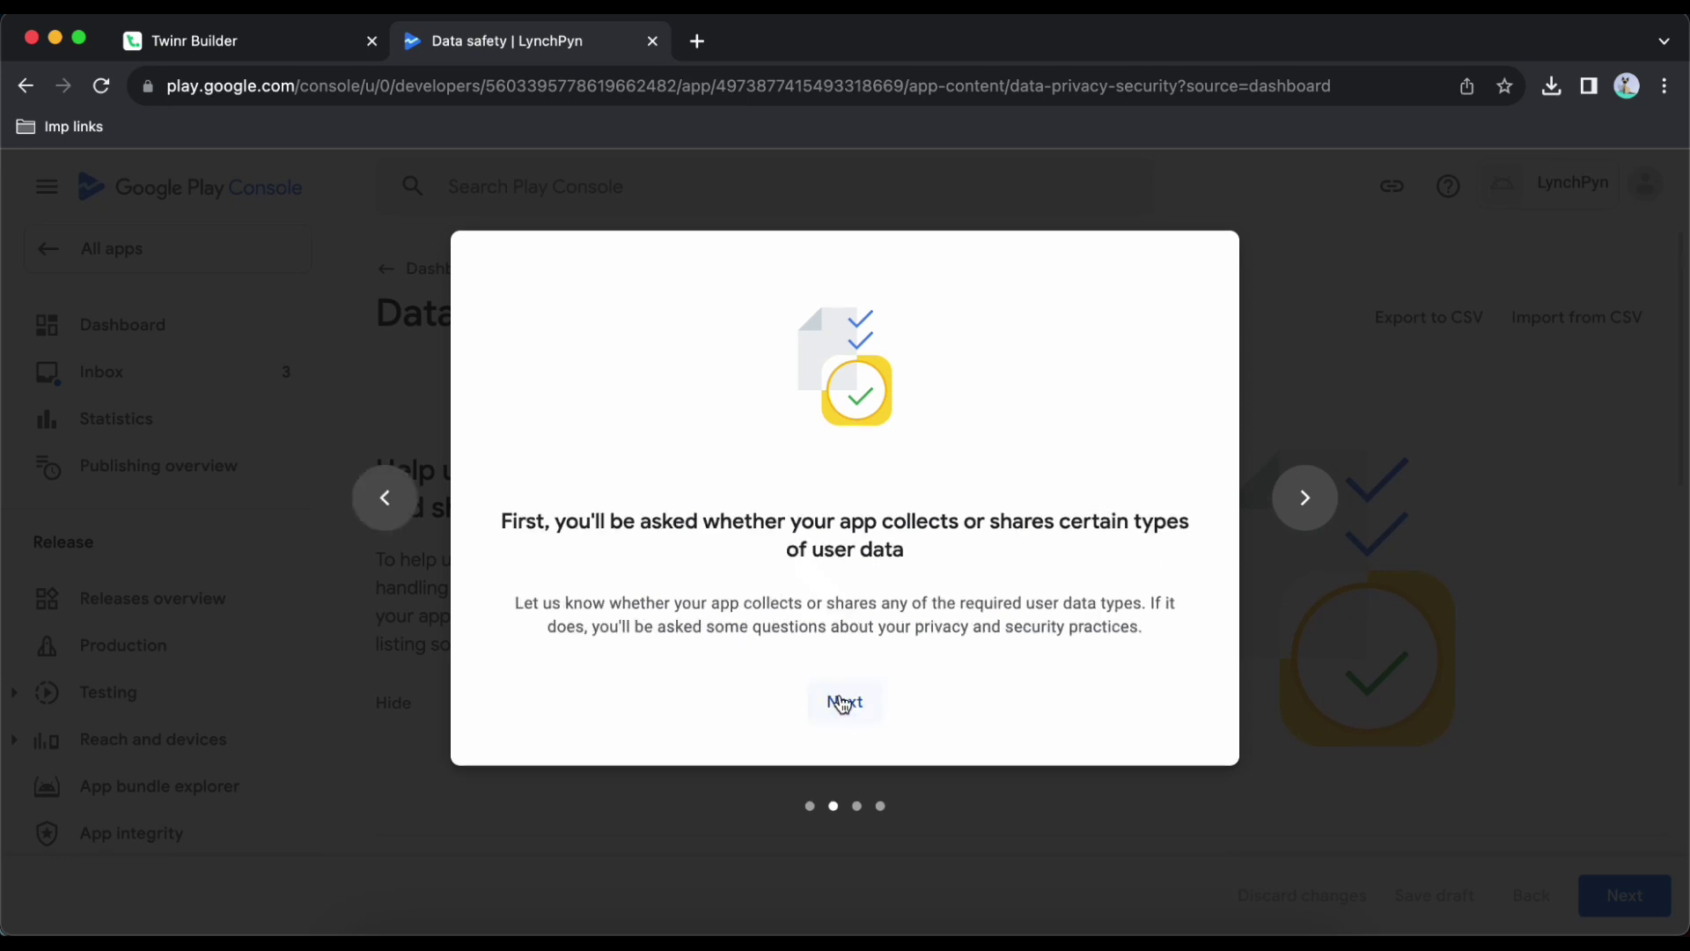
left_click(854, 711)
left_click(852, 707)
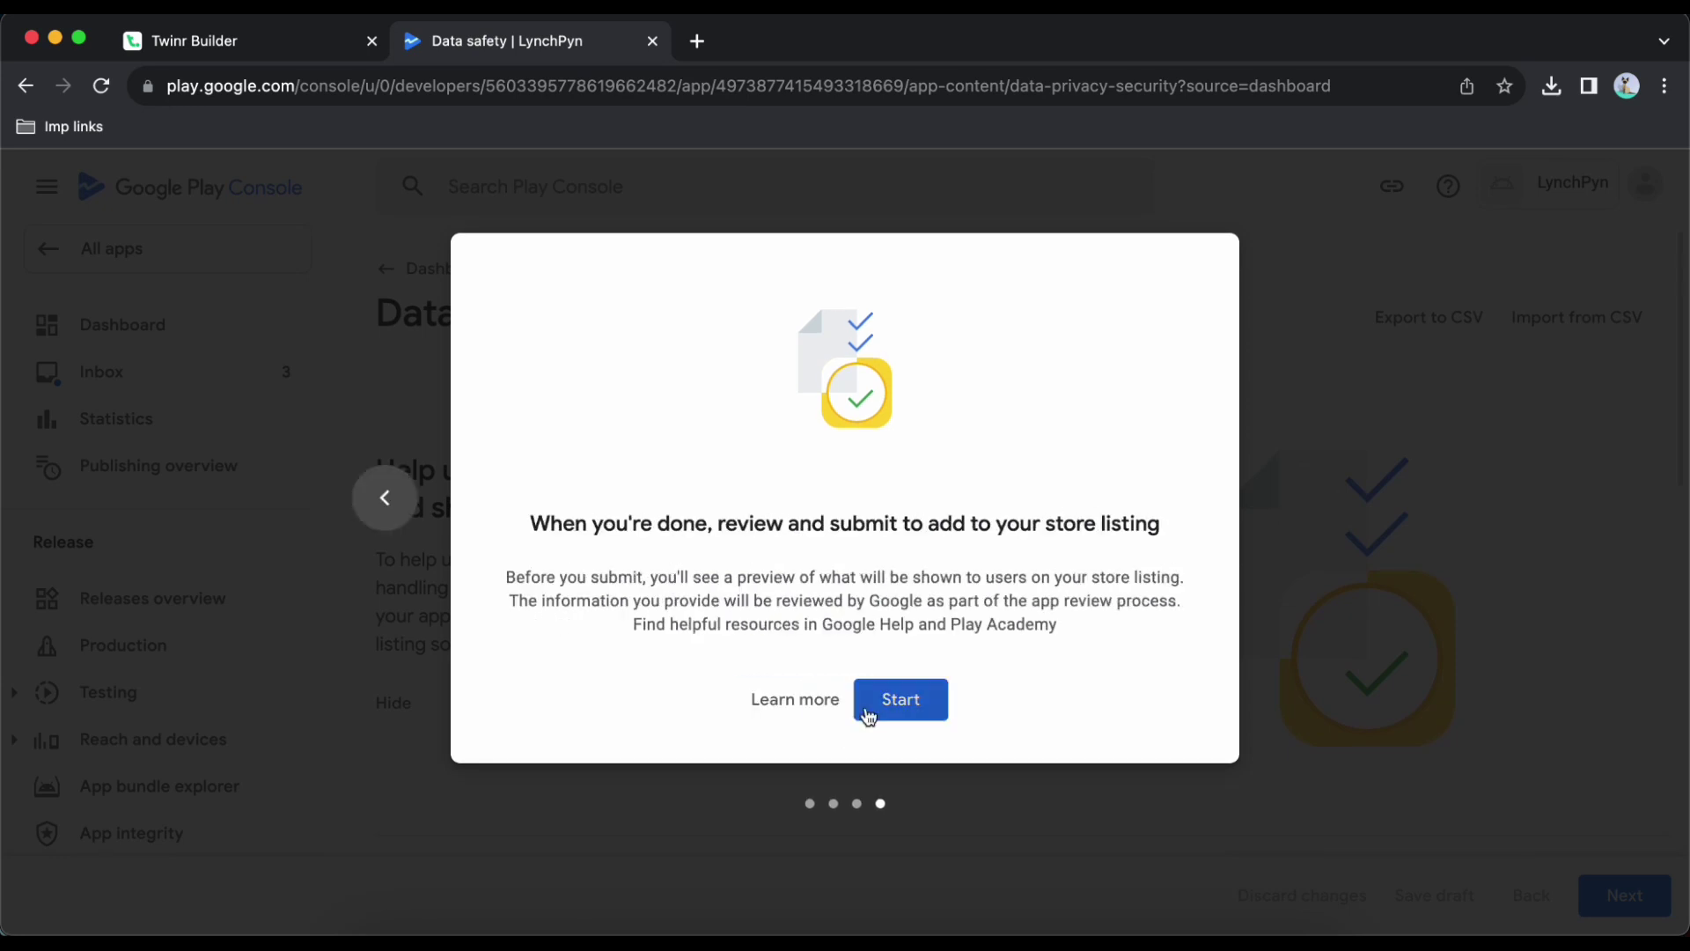
left_click(884, 707)
scroll(959, 688, "down", 10)
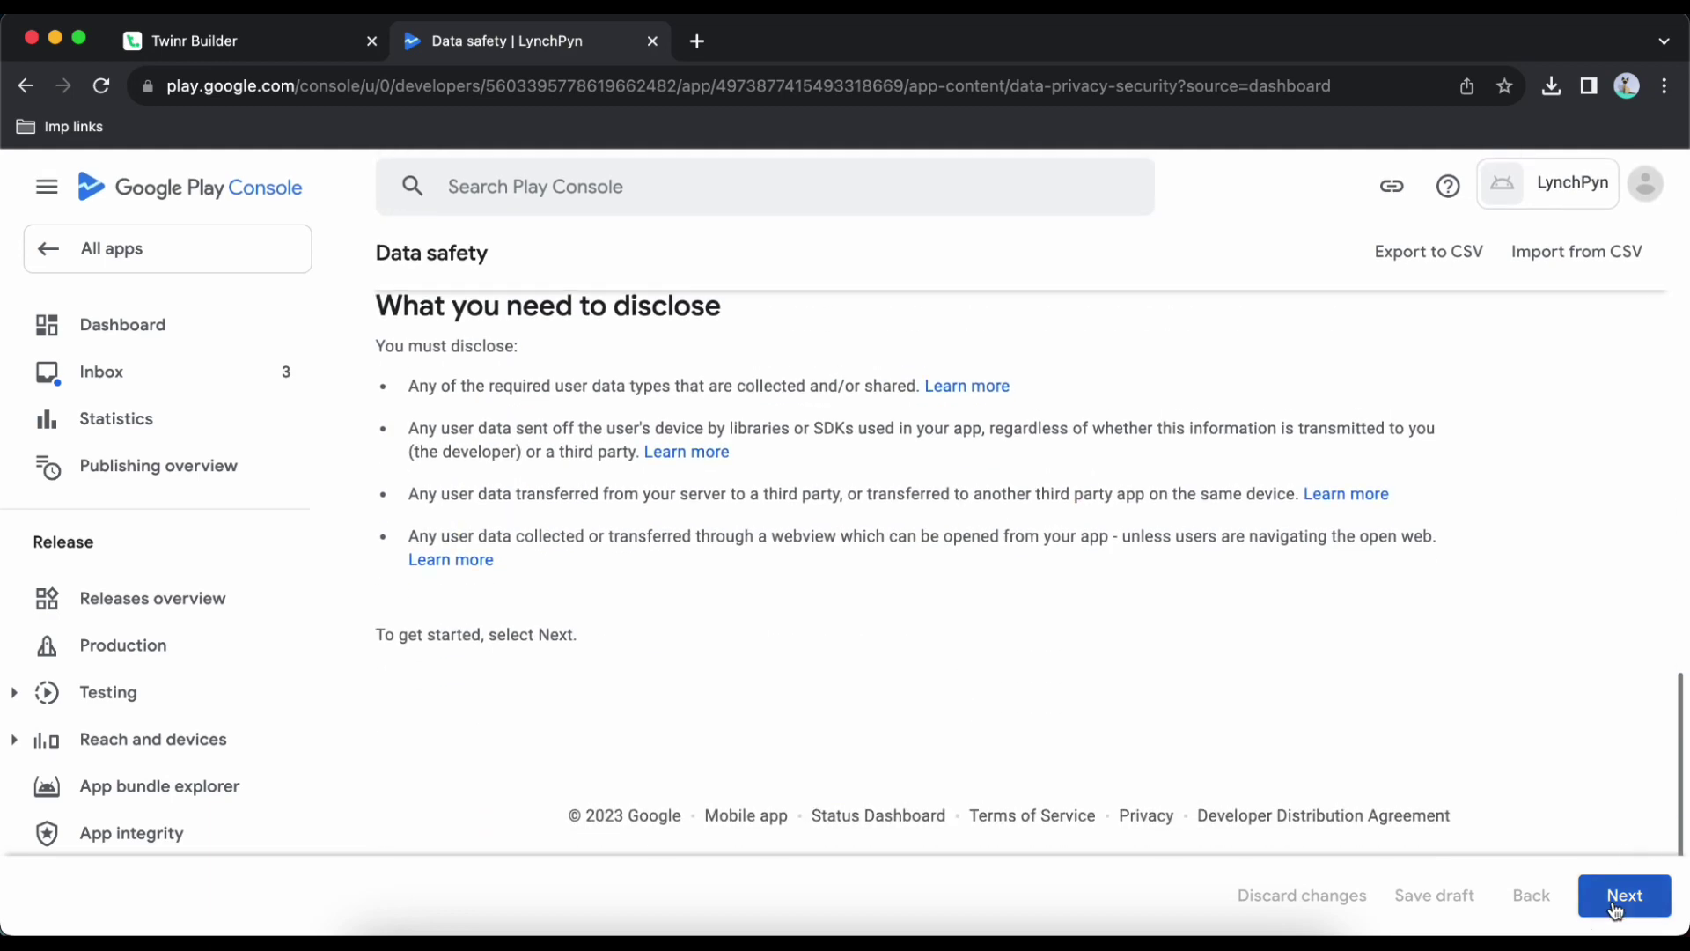
left_click(1615, 907)
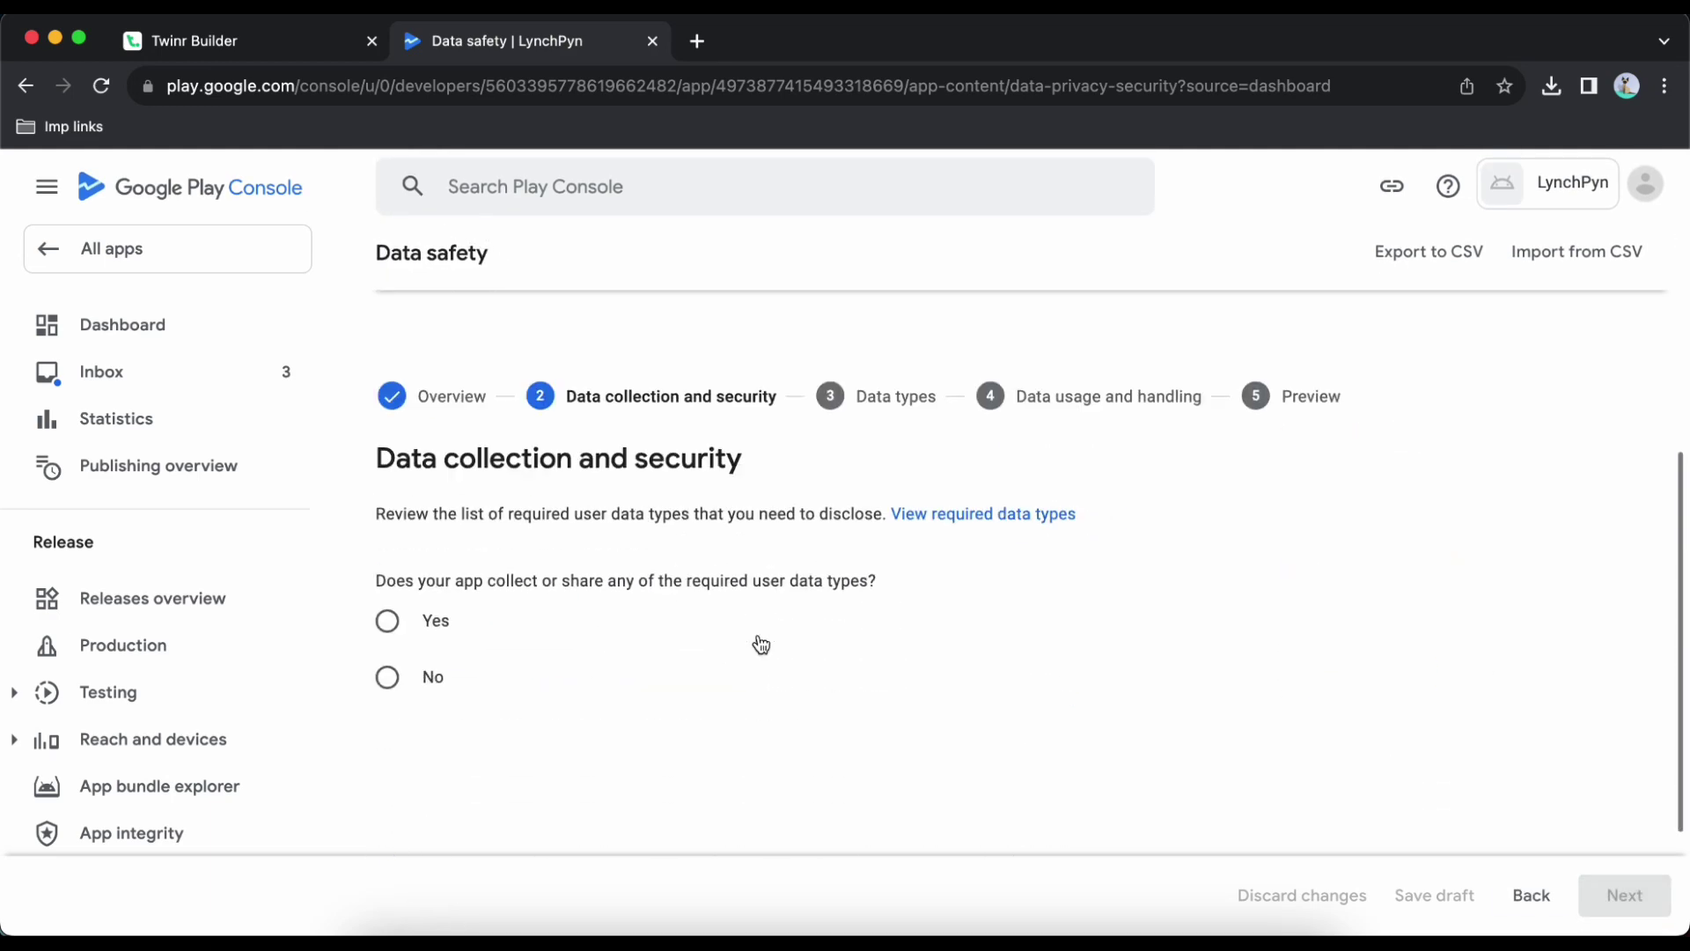
Declare that no user data is collected or shared and save the form
left_click(387, 626)
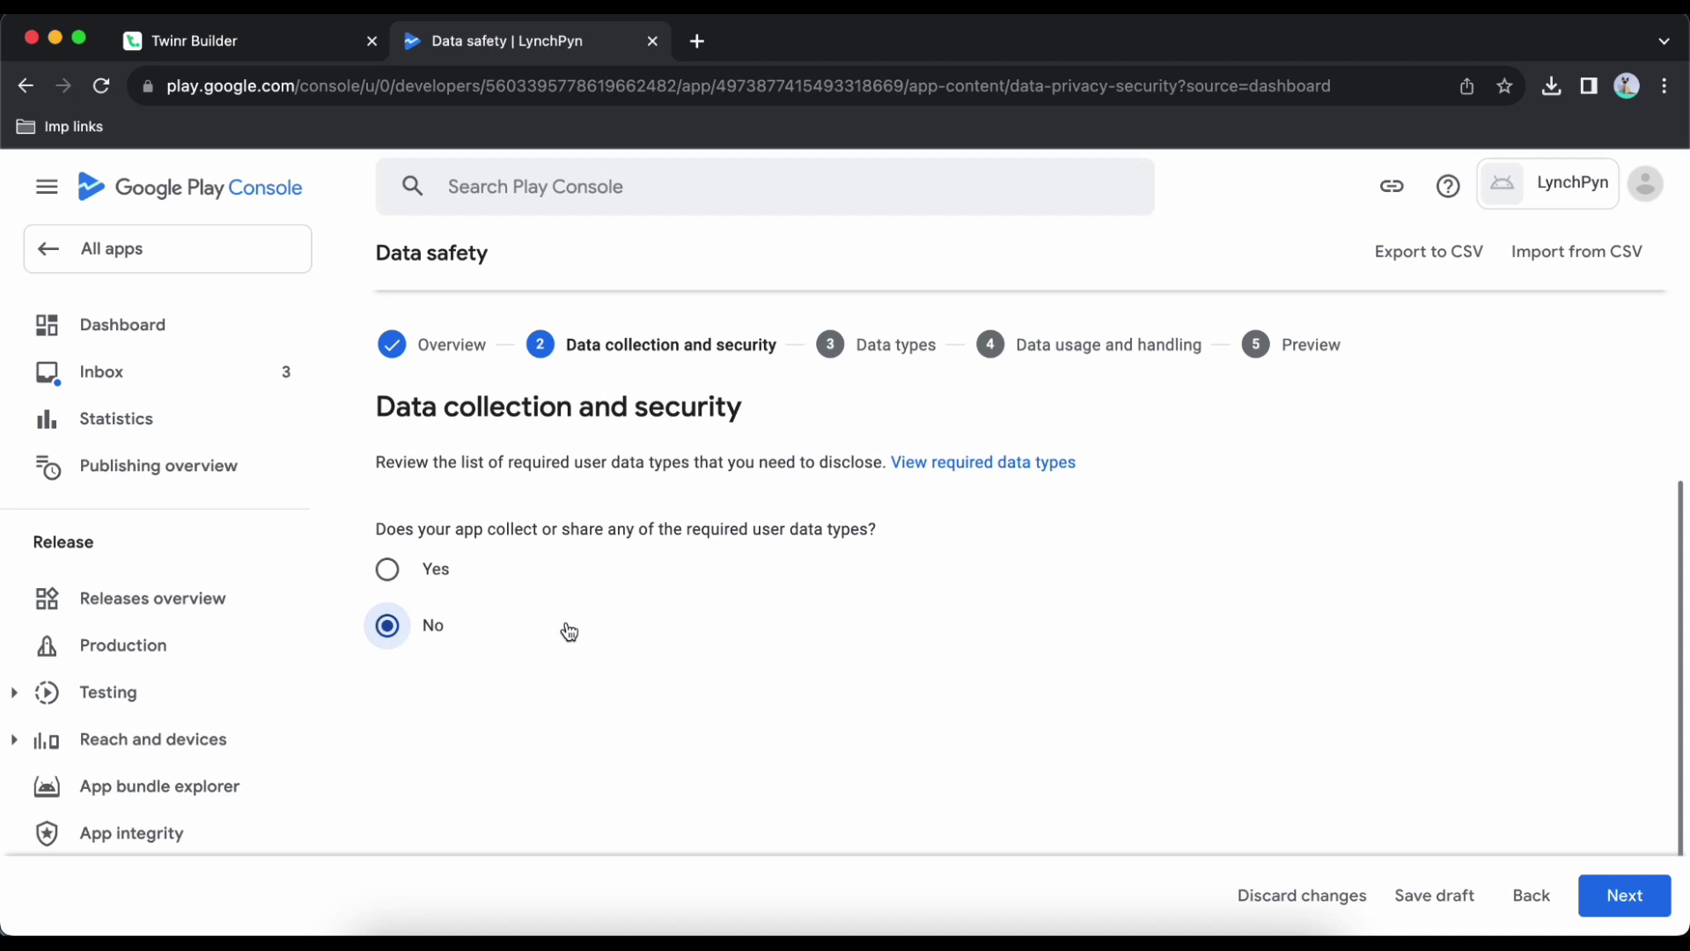
left_click(1625, 895)
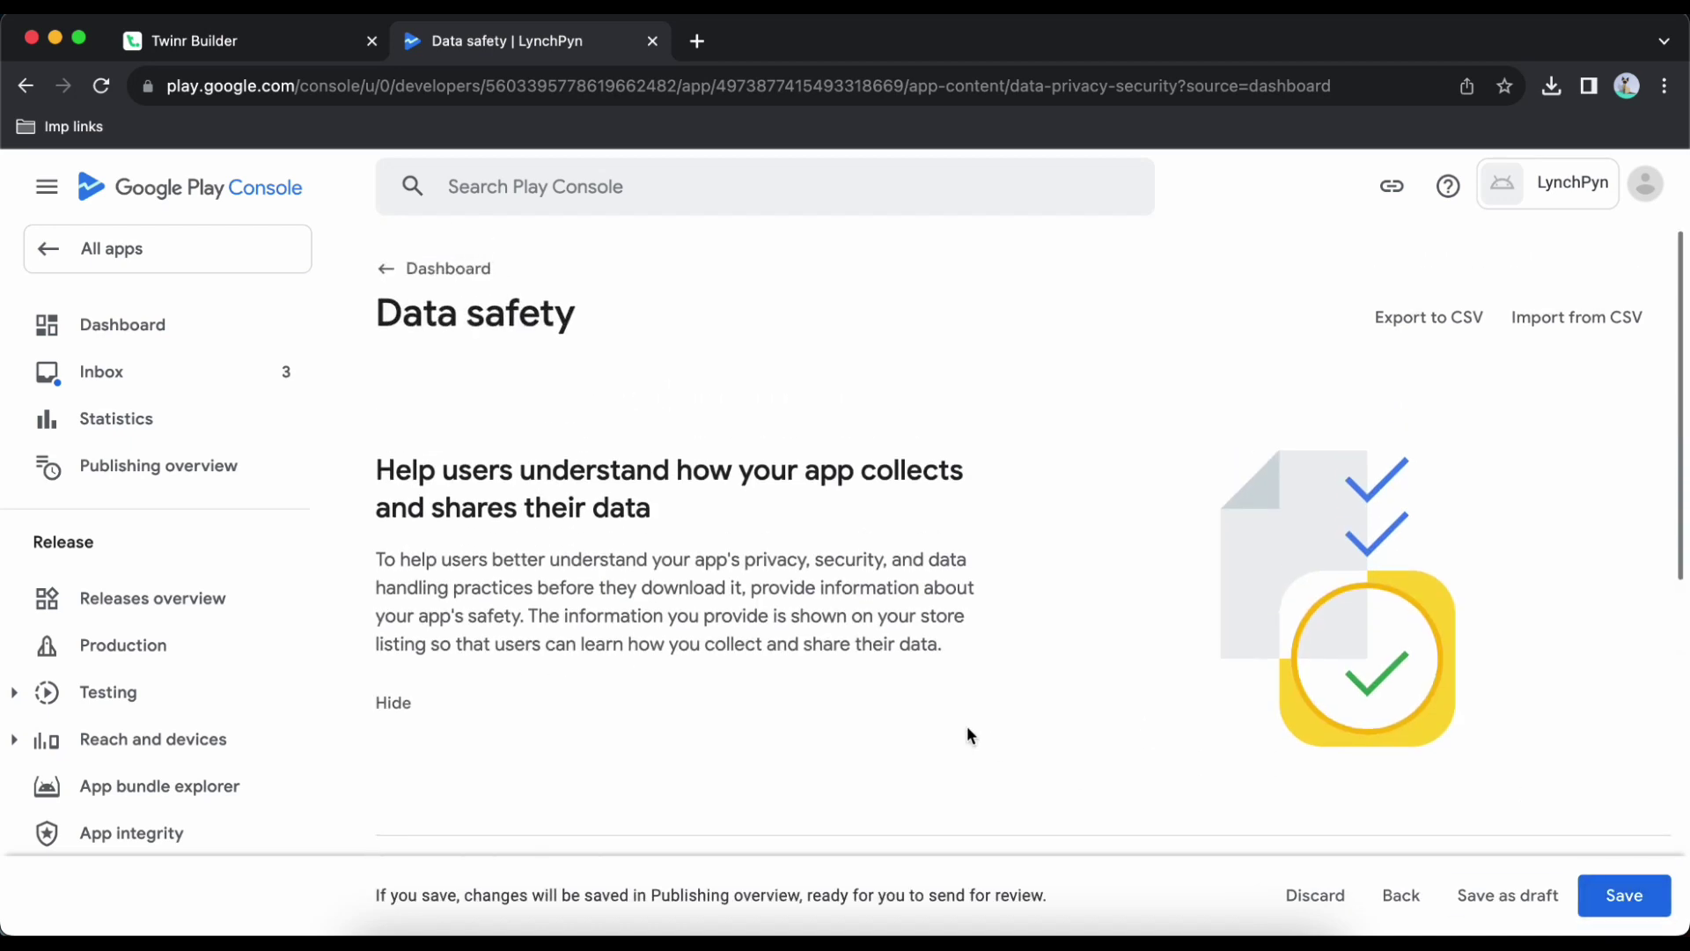
scroll(784, 708, "down", 2)
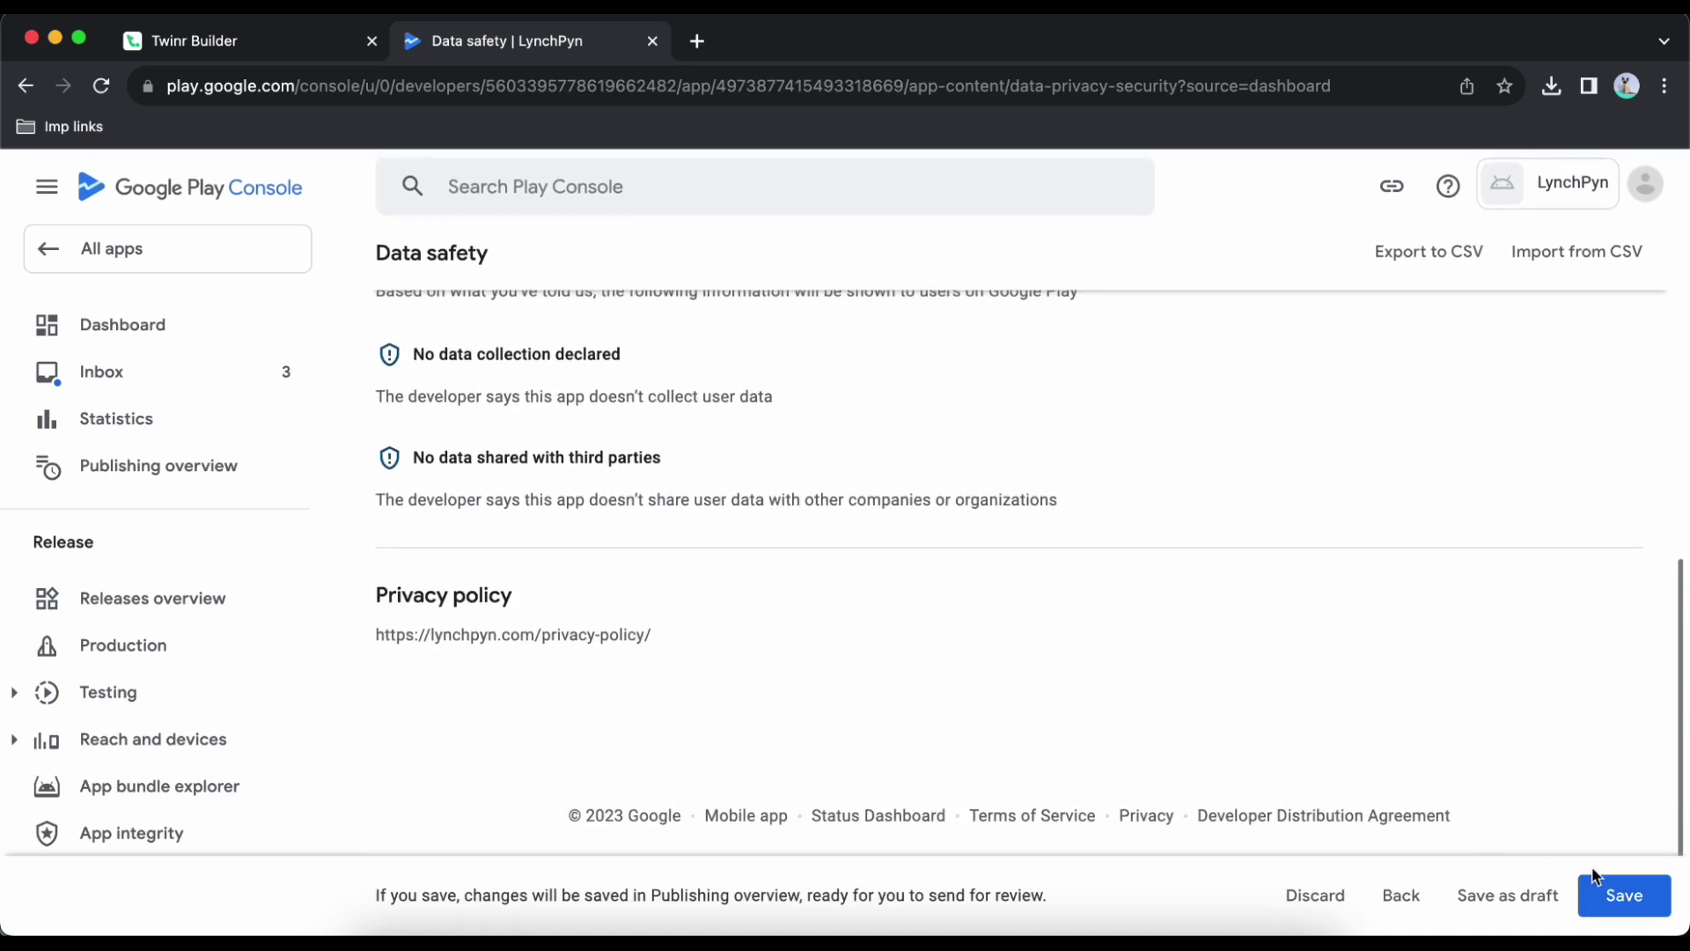
left_click(1625, 895)
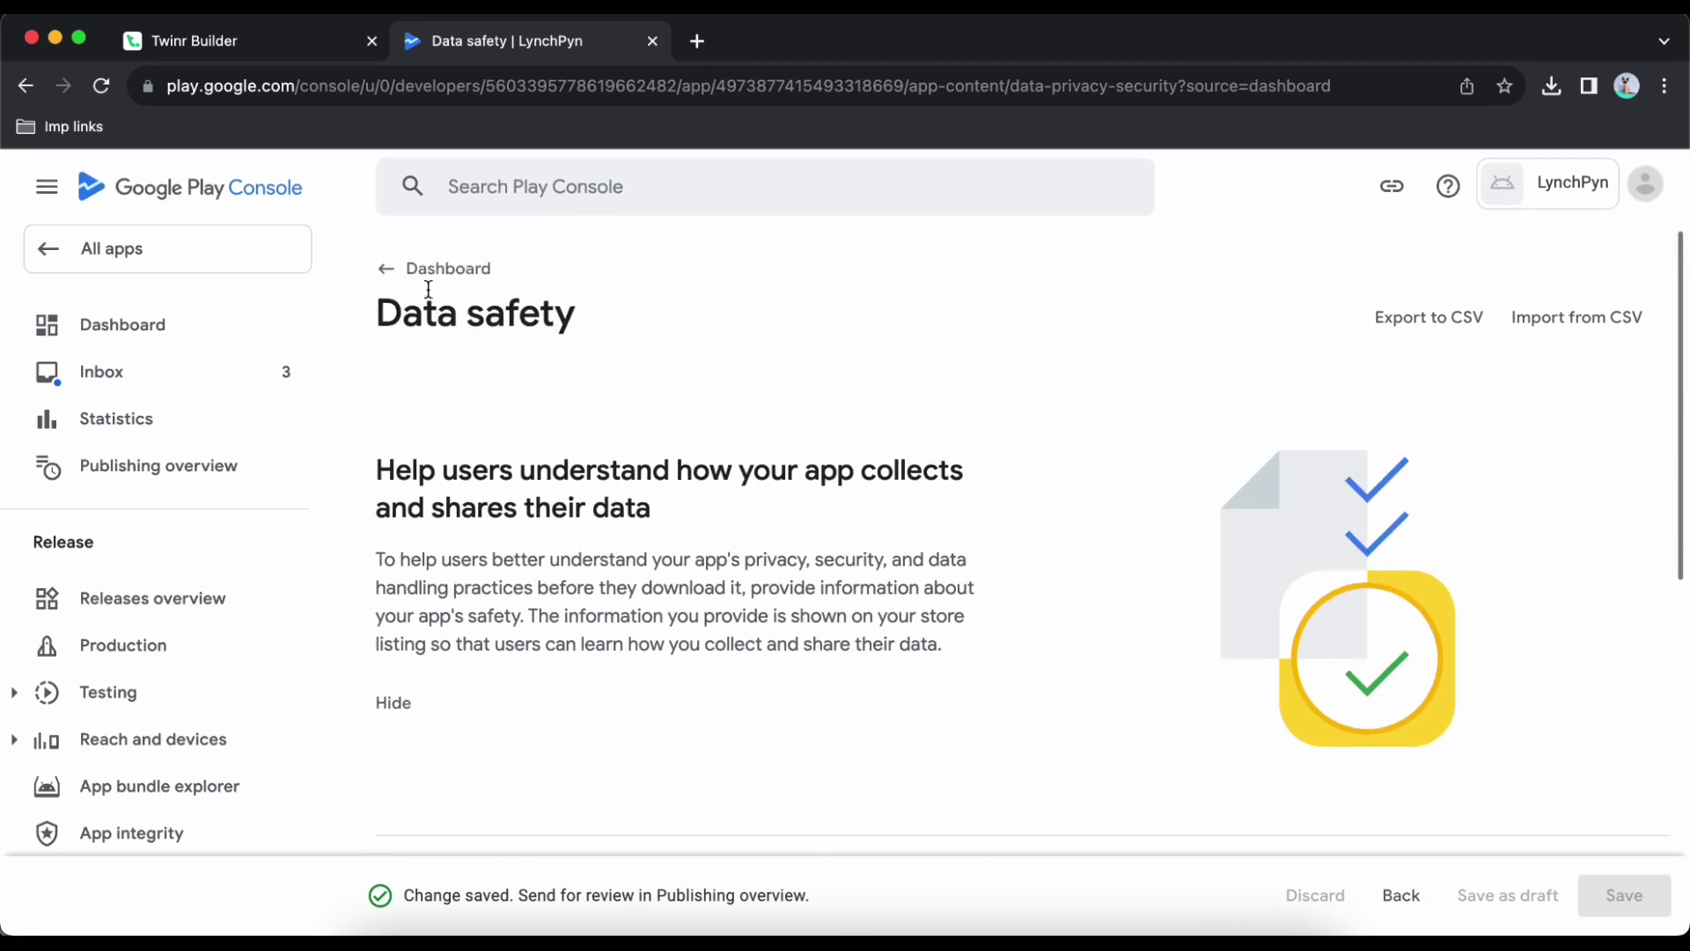
left_click(430, 266)
scroll(692, 619, "down", 10)
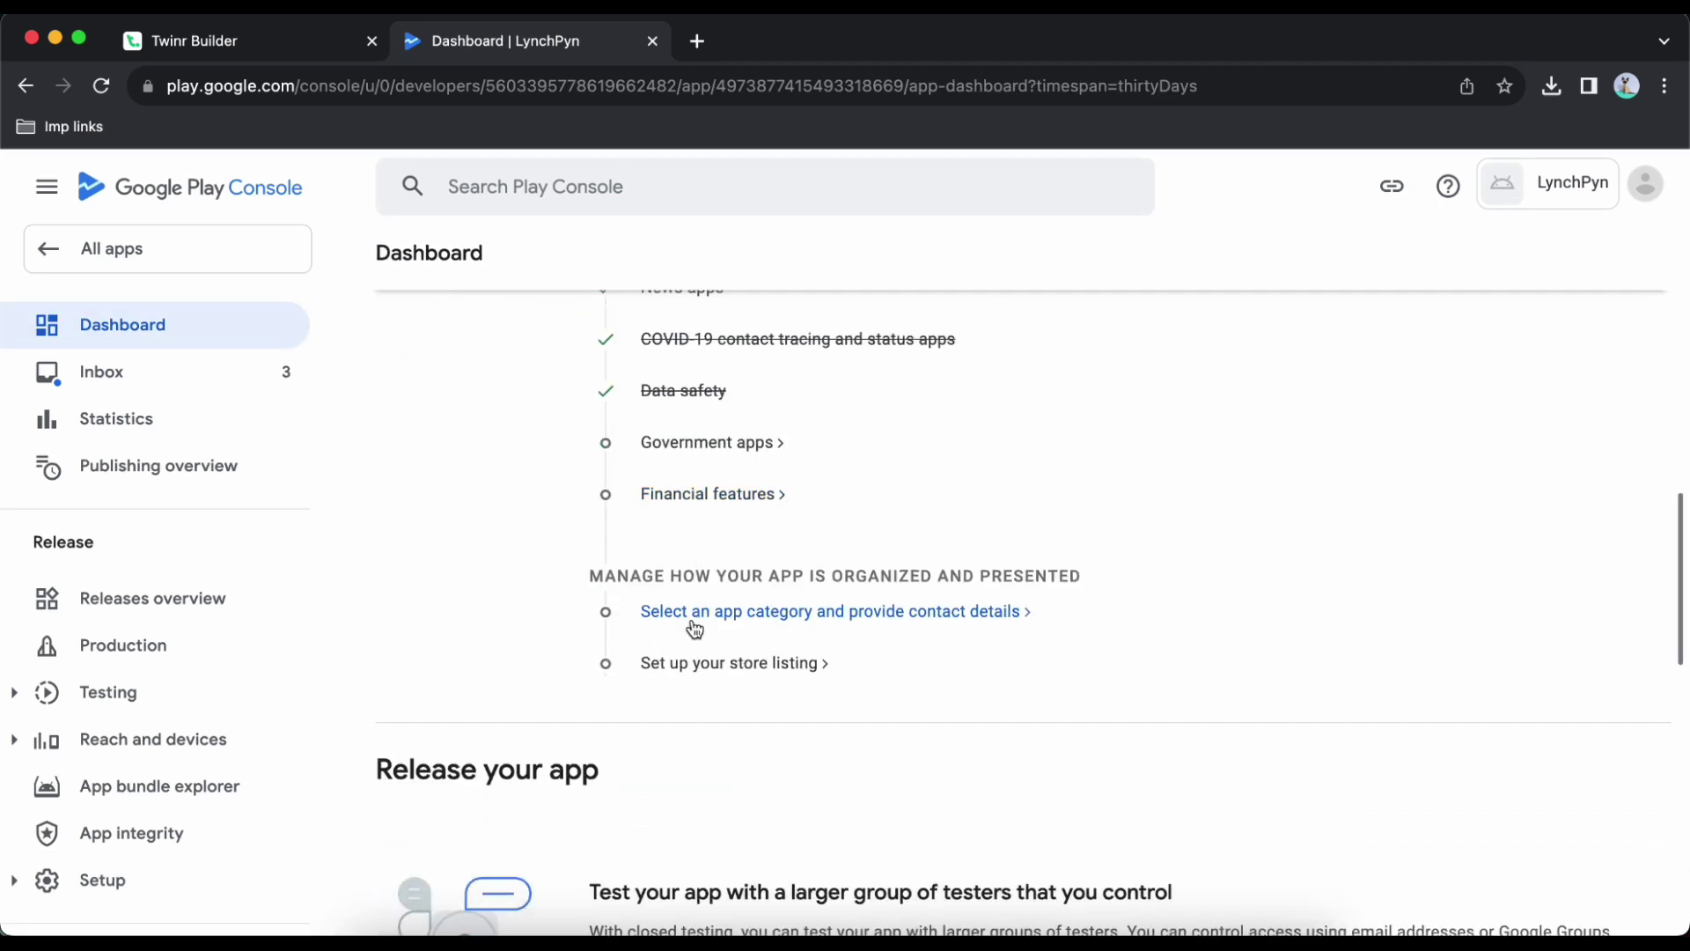
Declare in Government apps that the app is not a government app and save
left_click(679, 441)
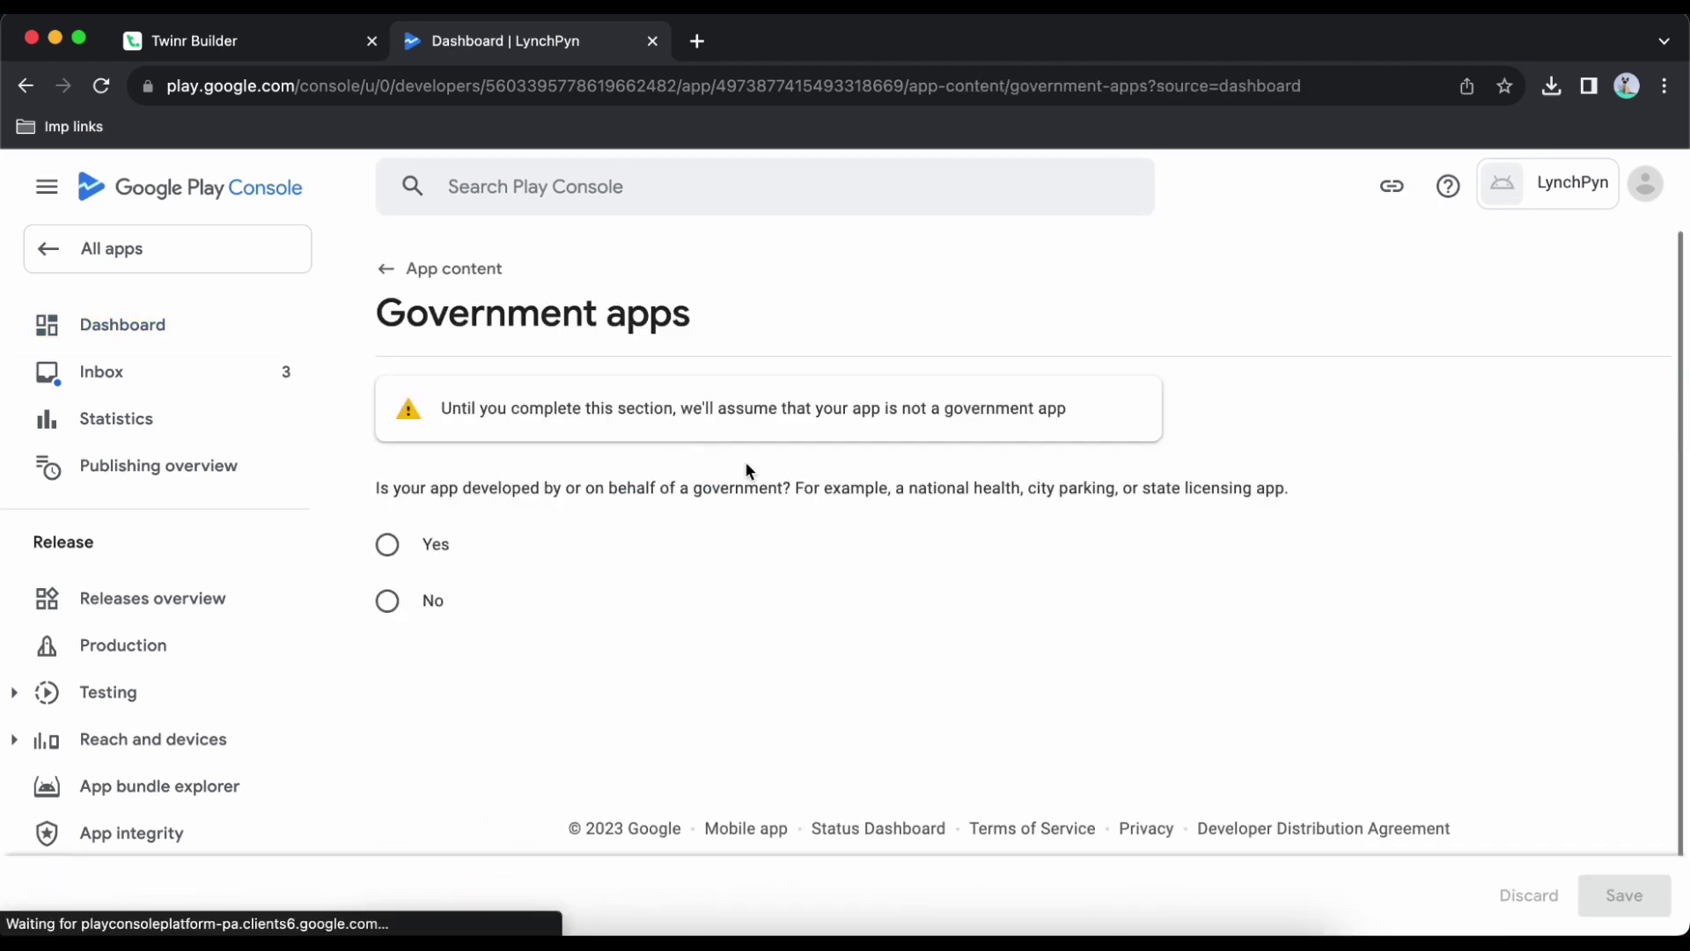
left_click(416, 605)
left_click(1624, 895)
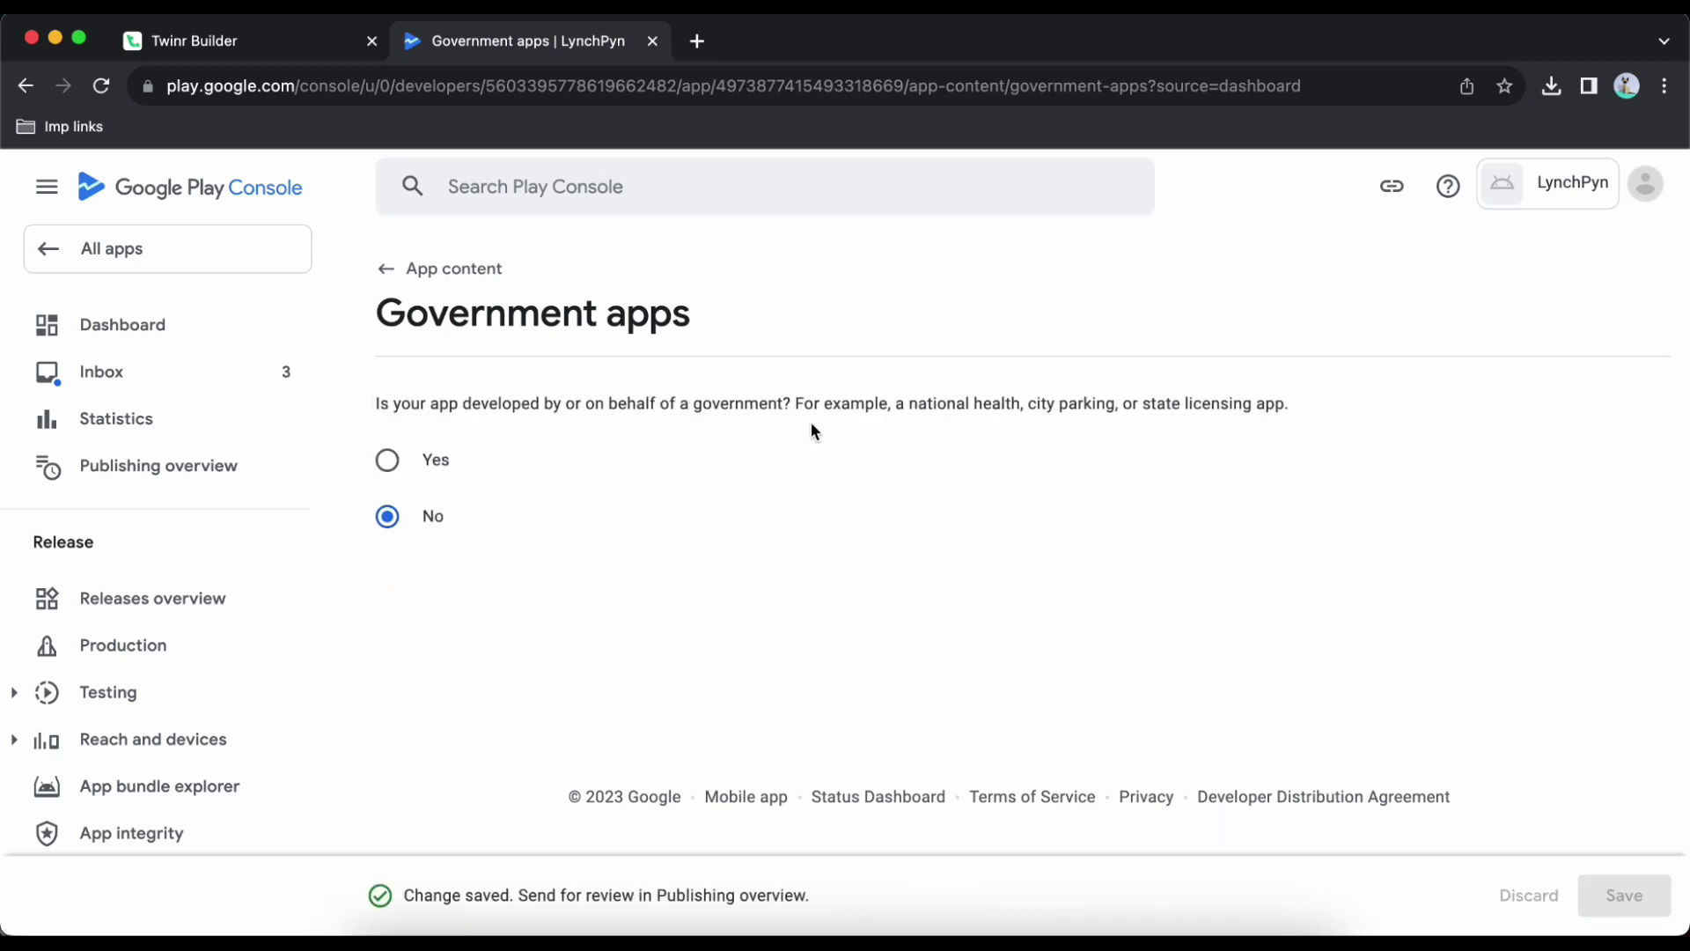
left_click(412, 273)
scroll(672, 604, "down", 10)
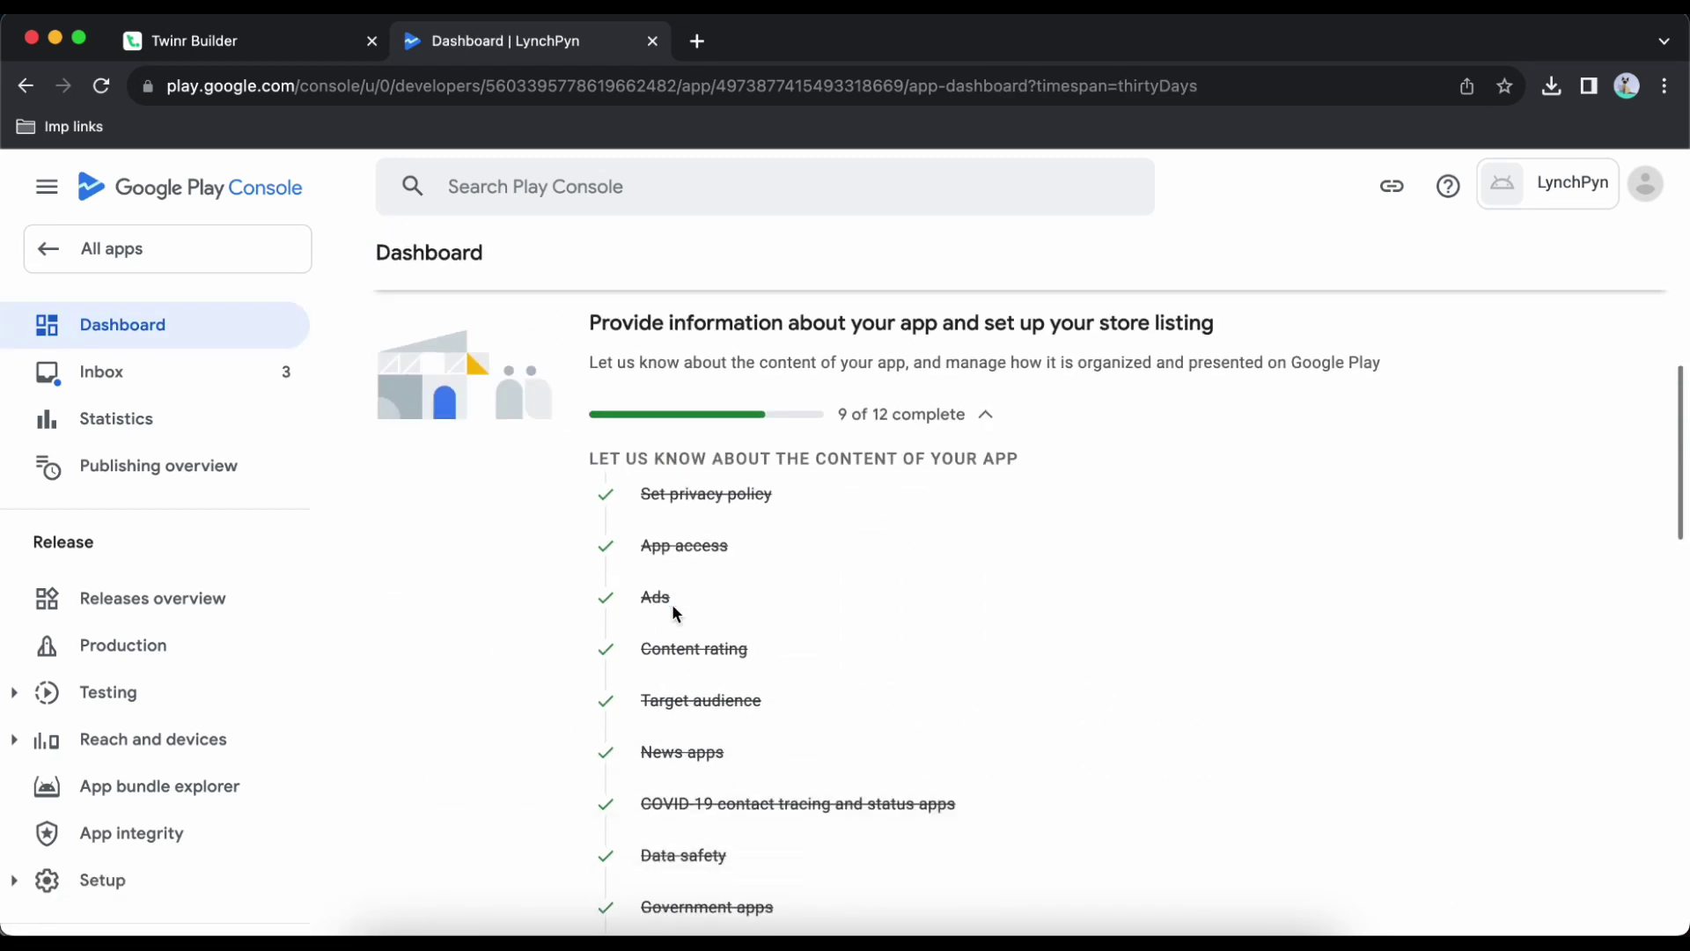
Declare 'My app doesn't provide any financial features' and save the Financial features declaration
left_click(651, 598)
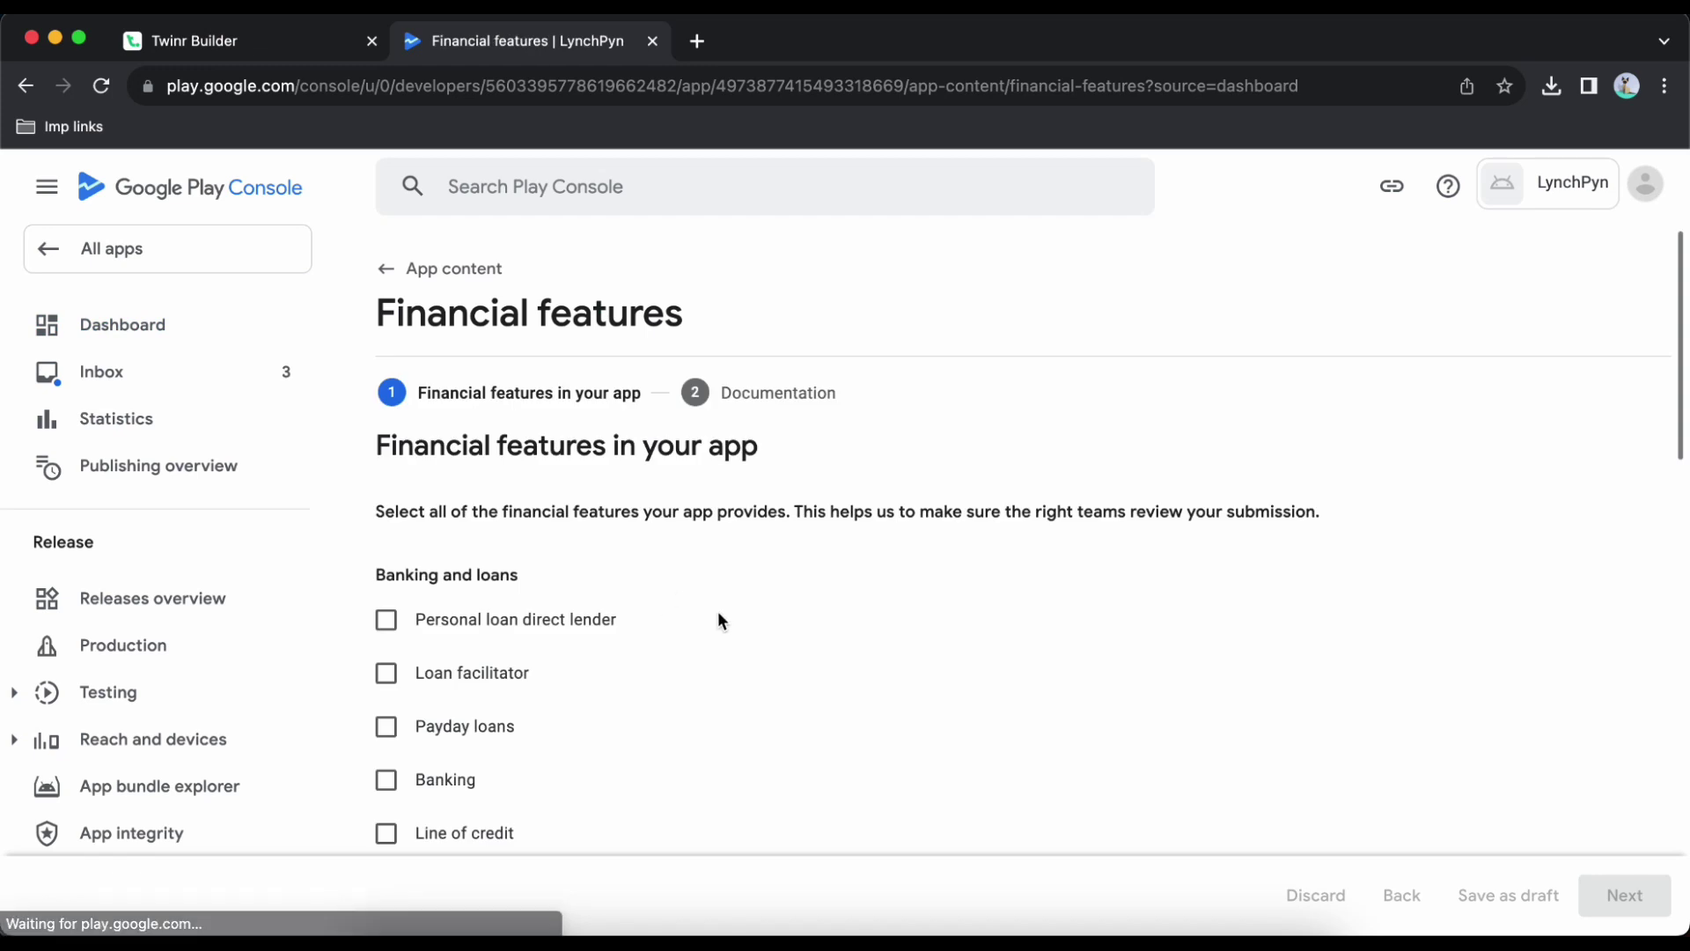
scroll(586, 699, "down", 3)
scroll(586, 699, "down", 15)
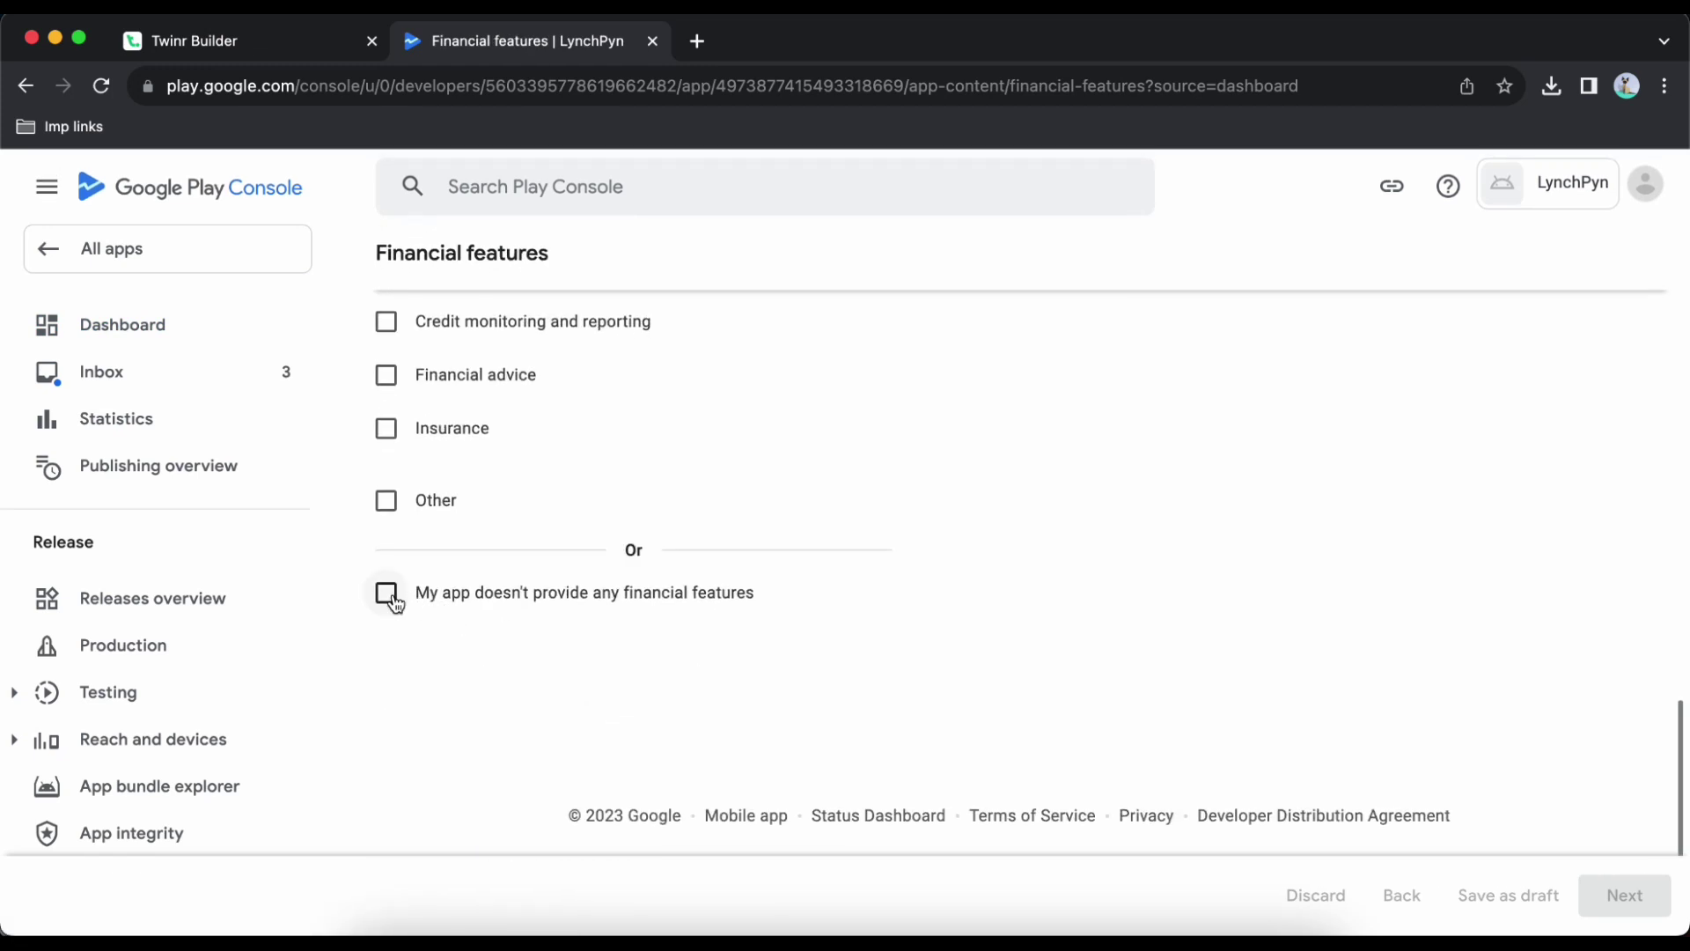
left_click(393, 600)
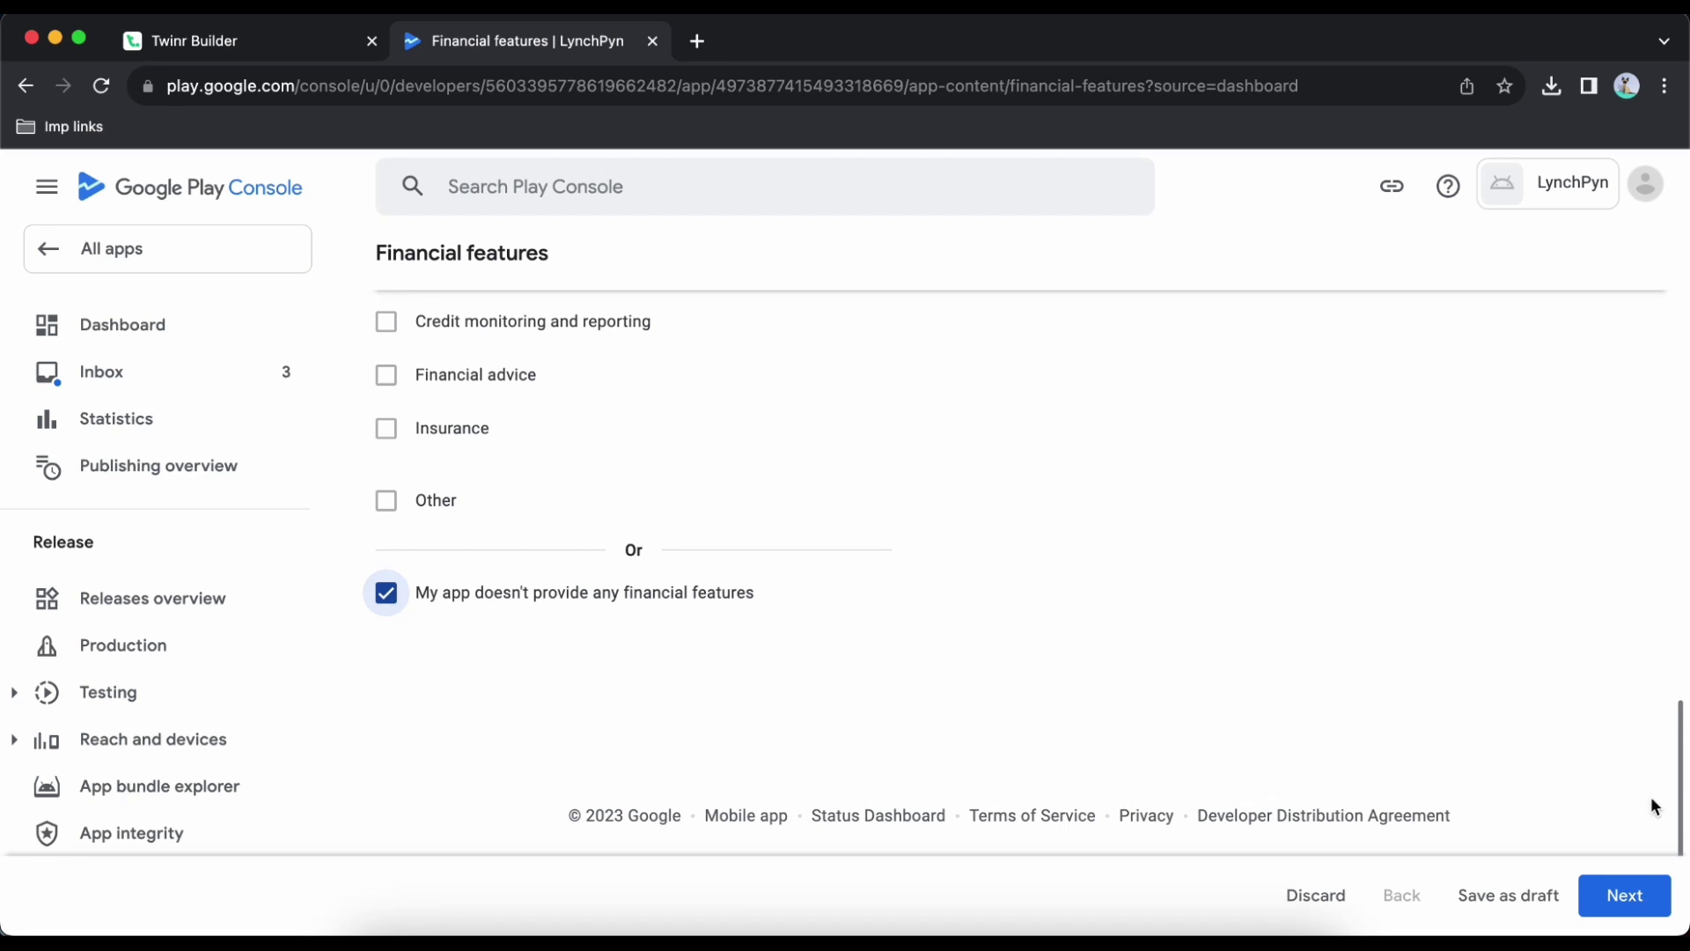
left_click(1624, 895)
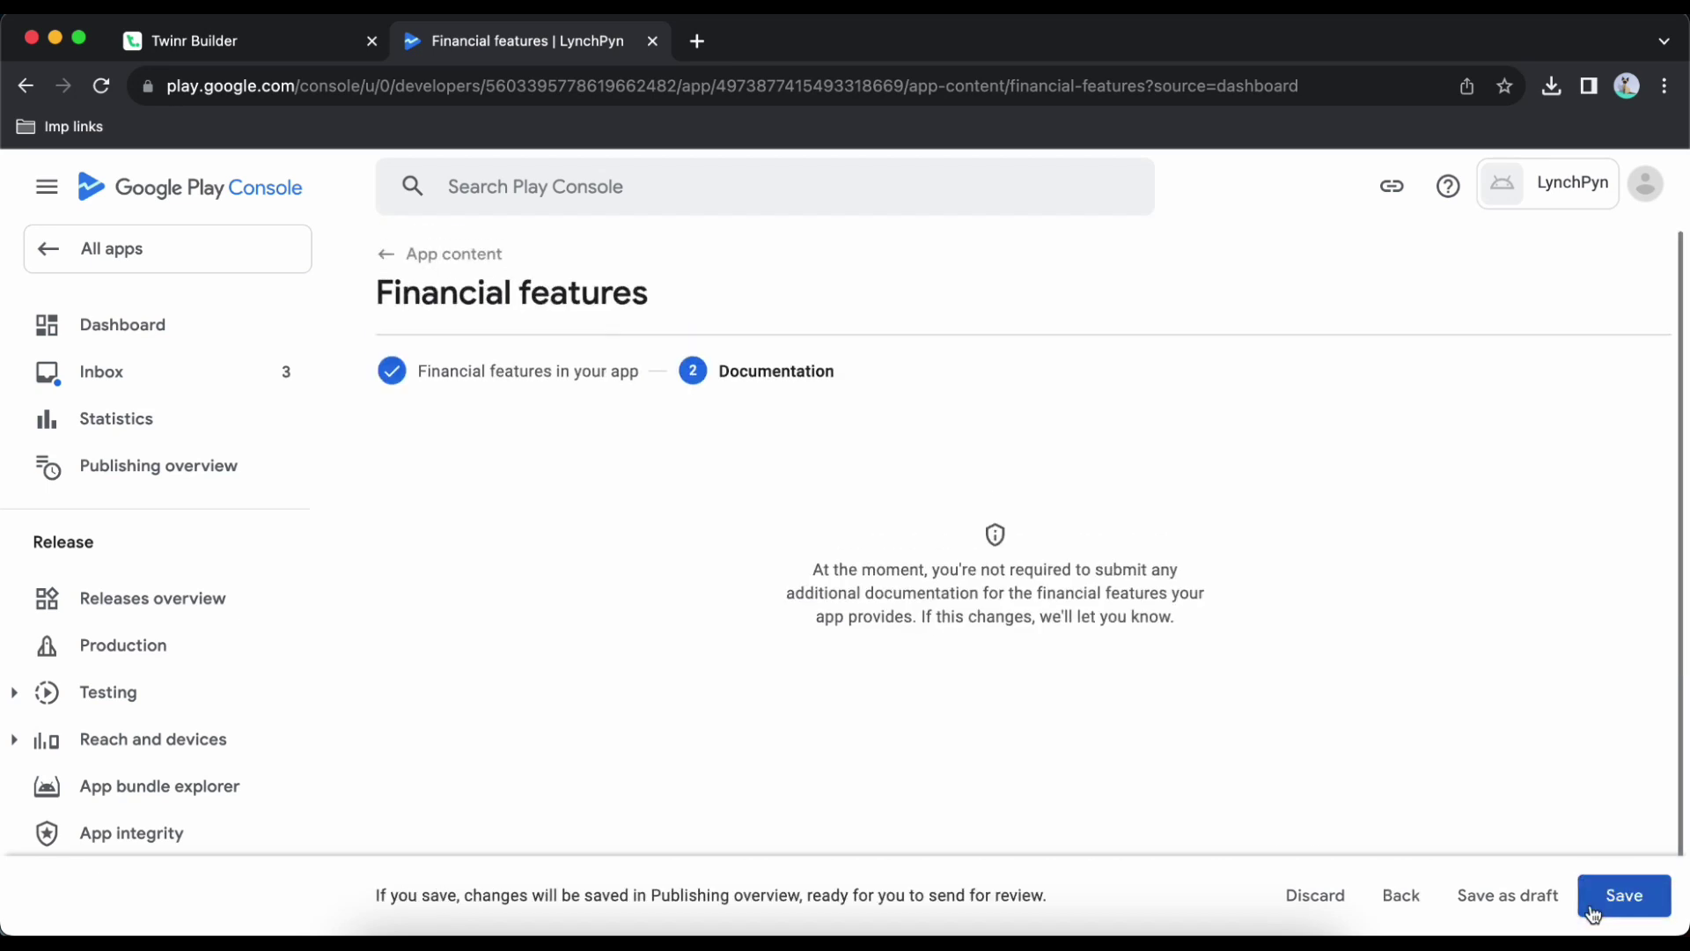
left_click(1635, 904)
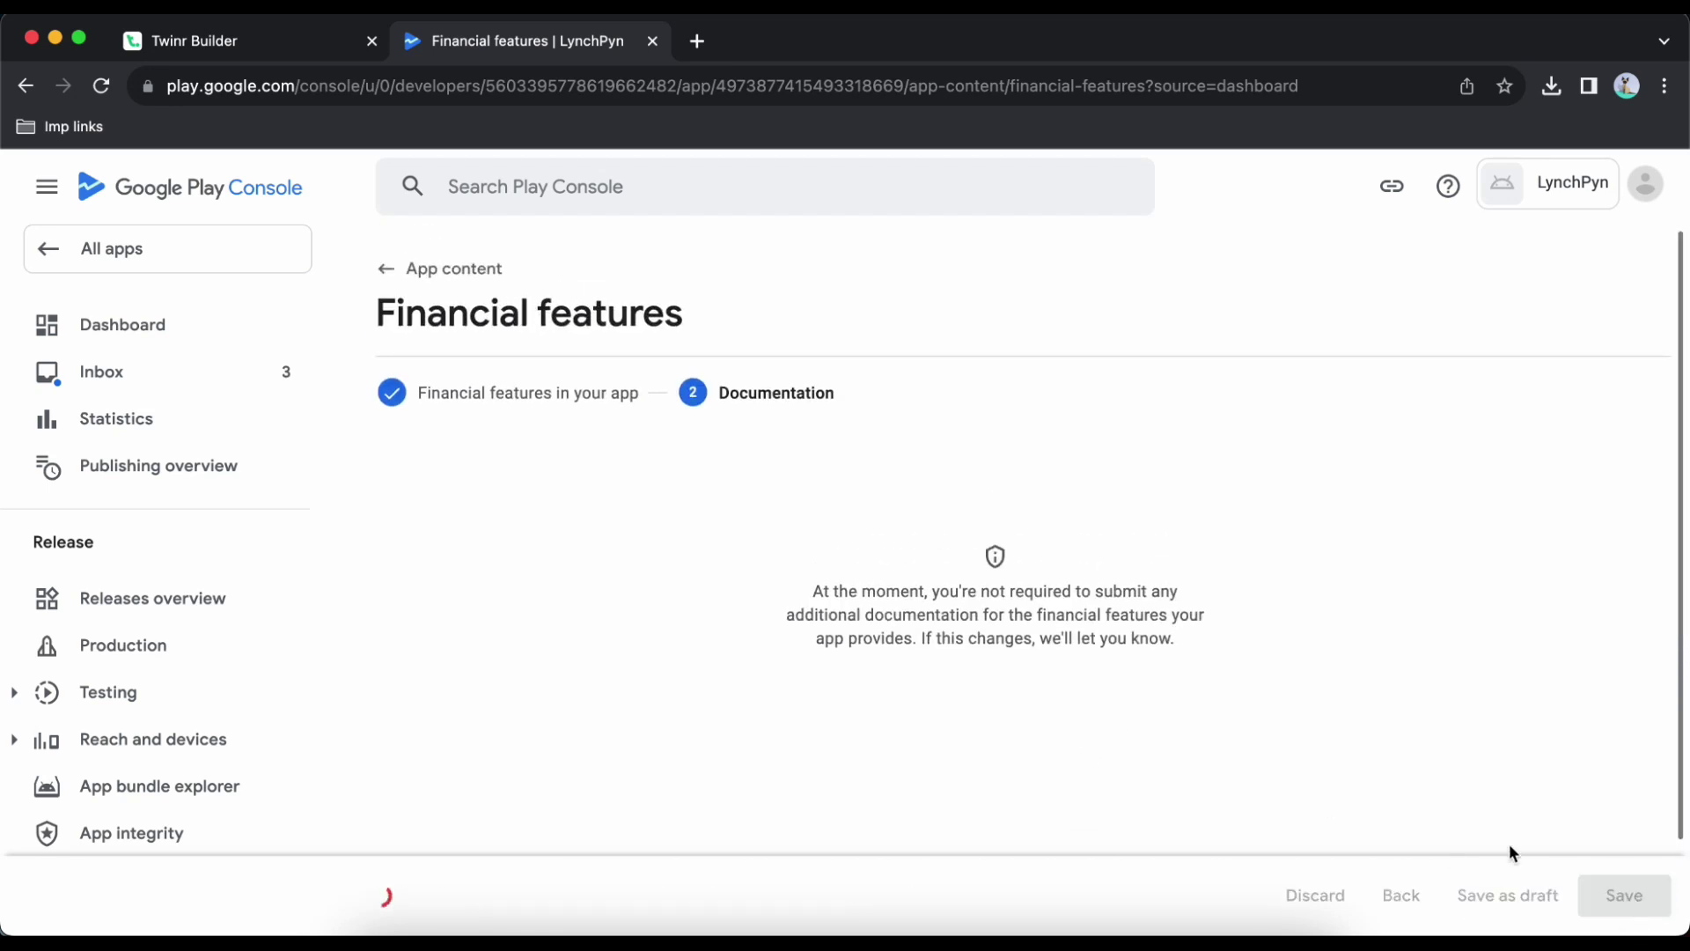
left_click(443, 268)
scroll(748, 696, "down", 10)
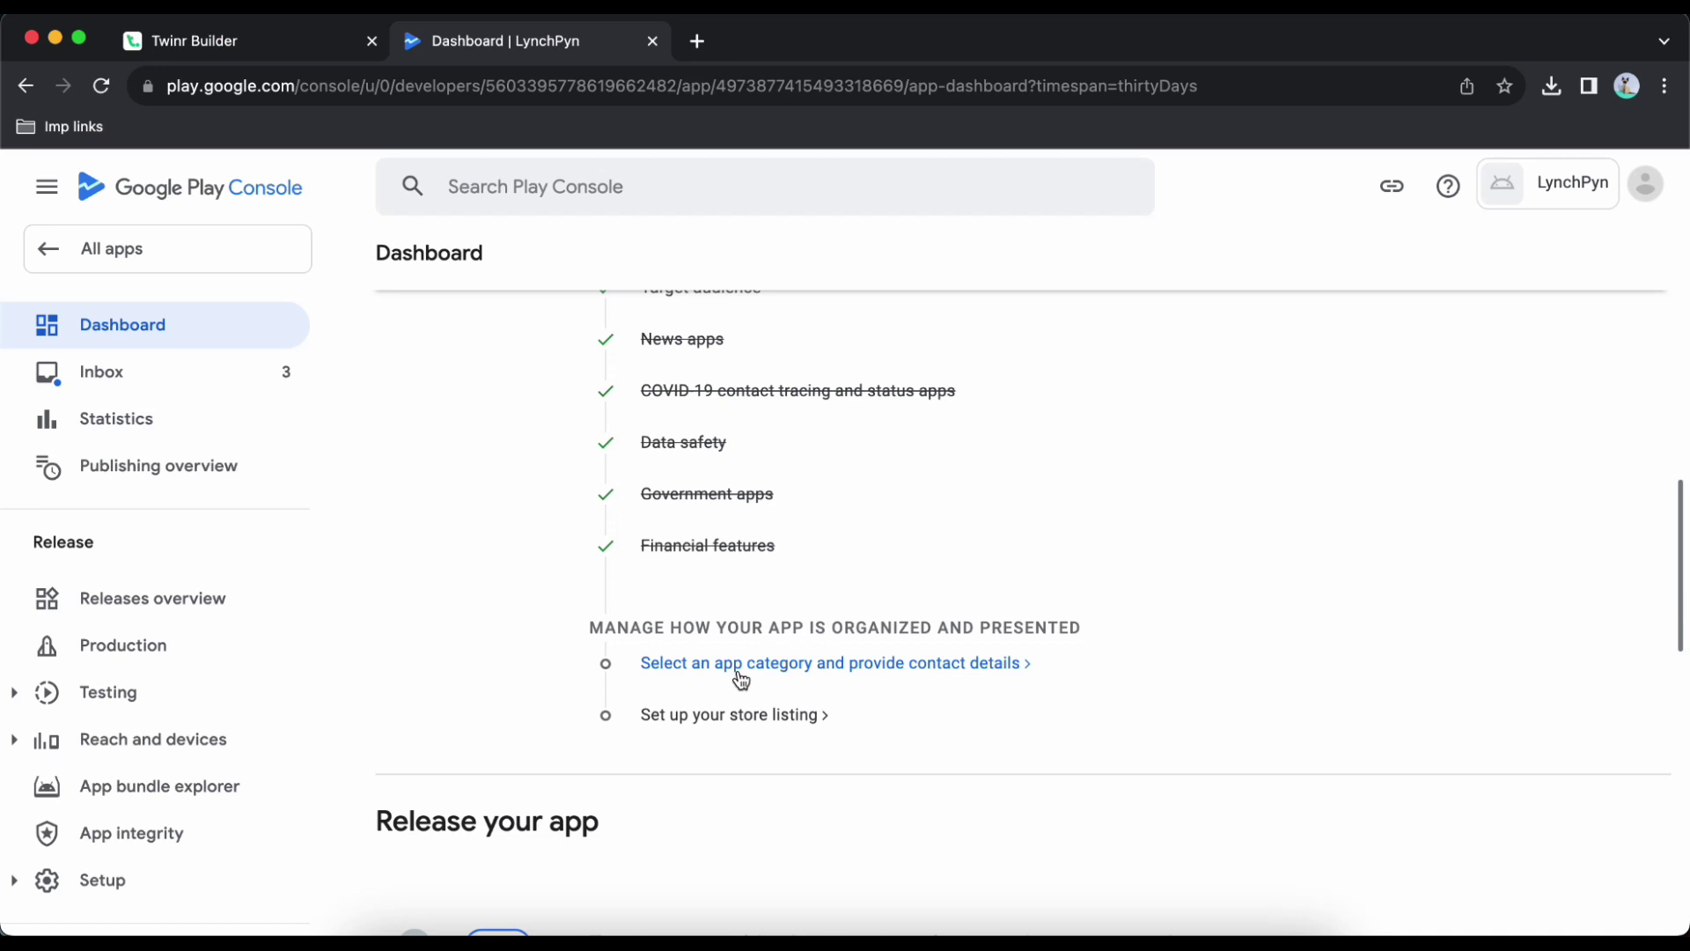
Open the App category editor's Category list while checking the LynchPyn description notes
left_click(741, 673)
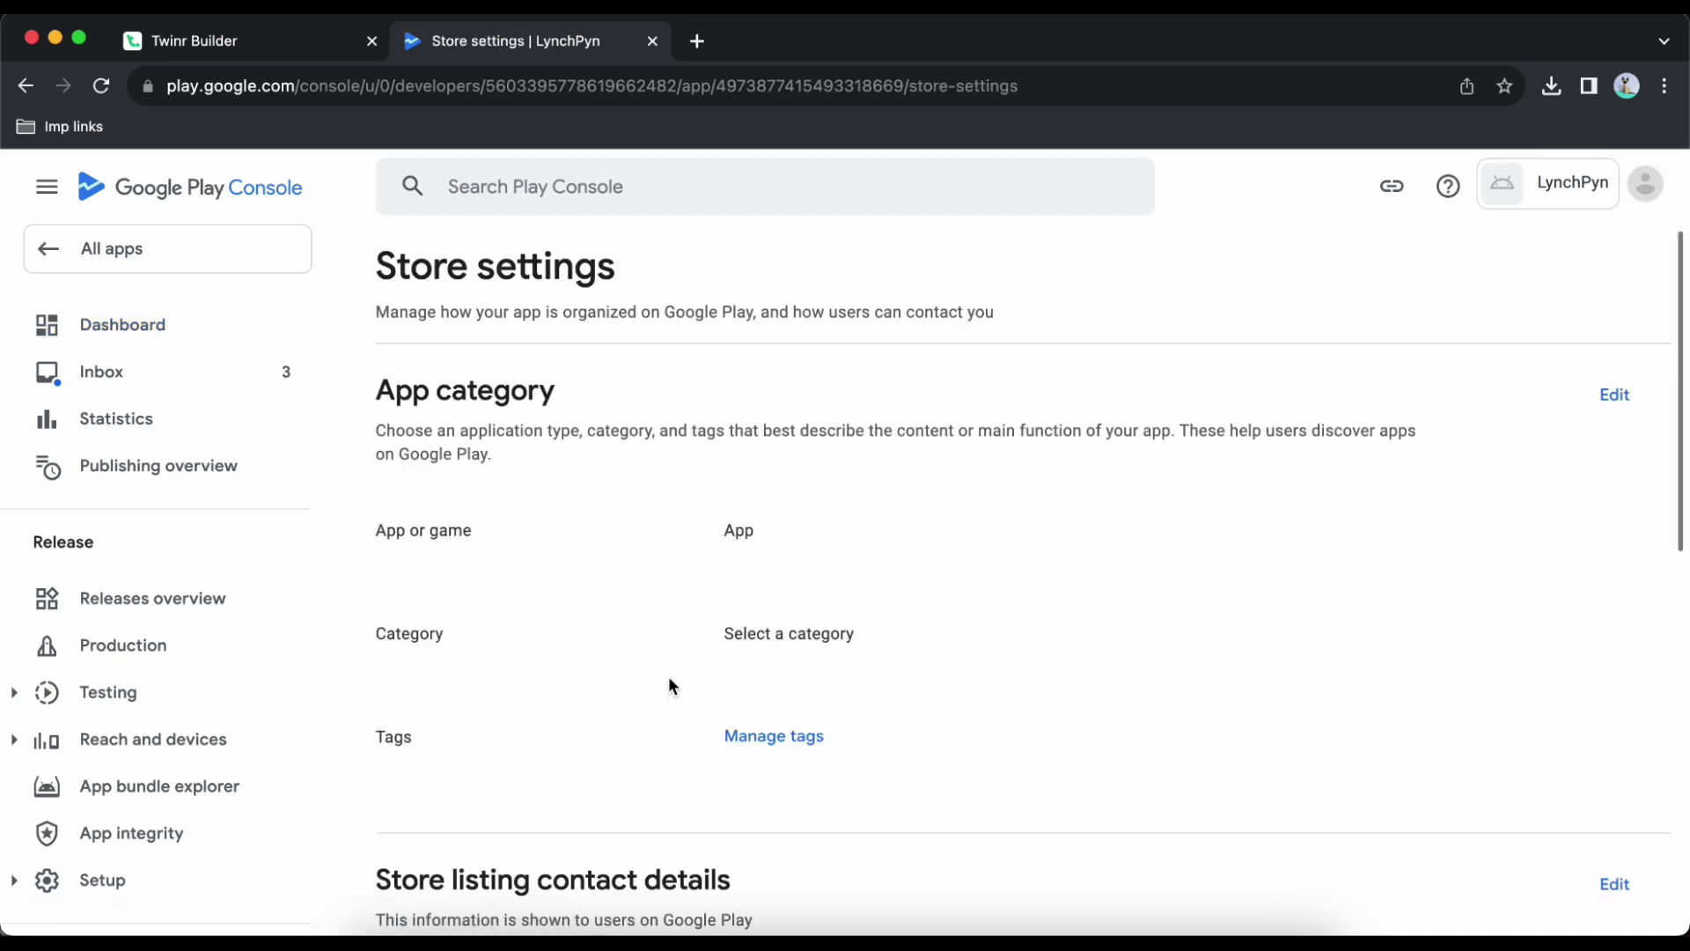
left_click(1614, 394)
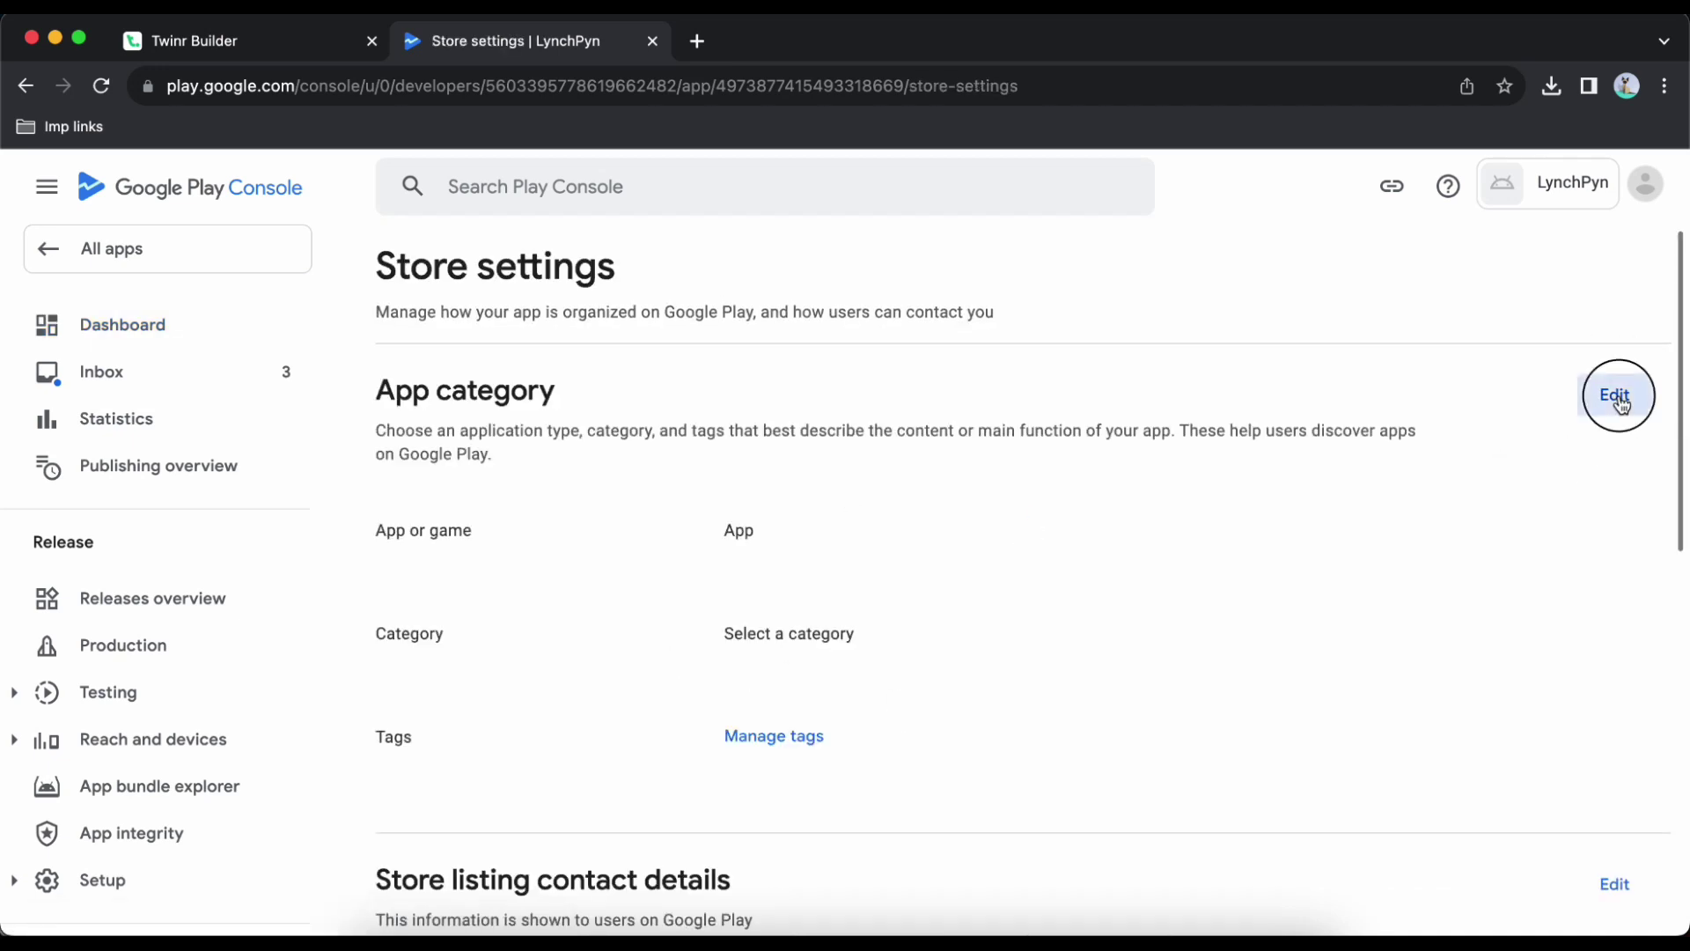
left_click(486, 636)
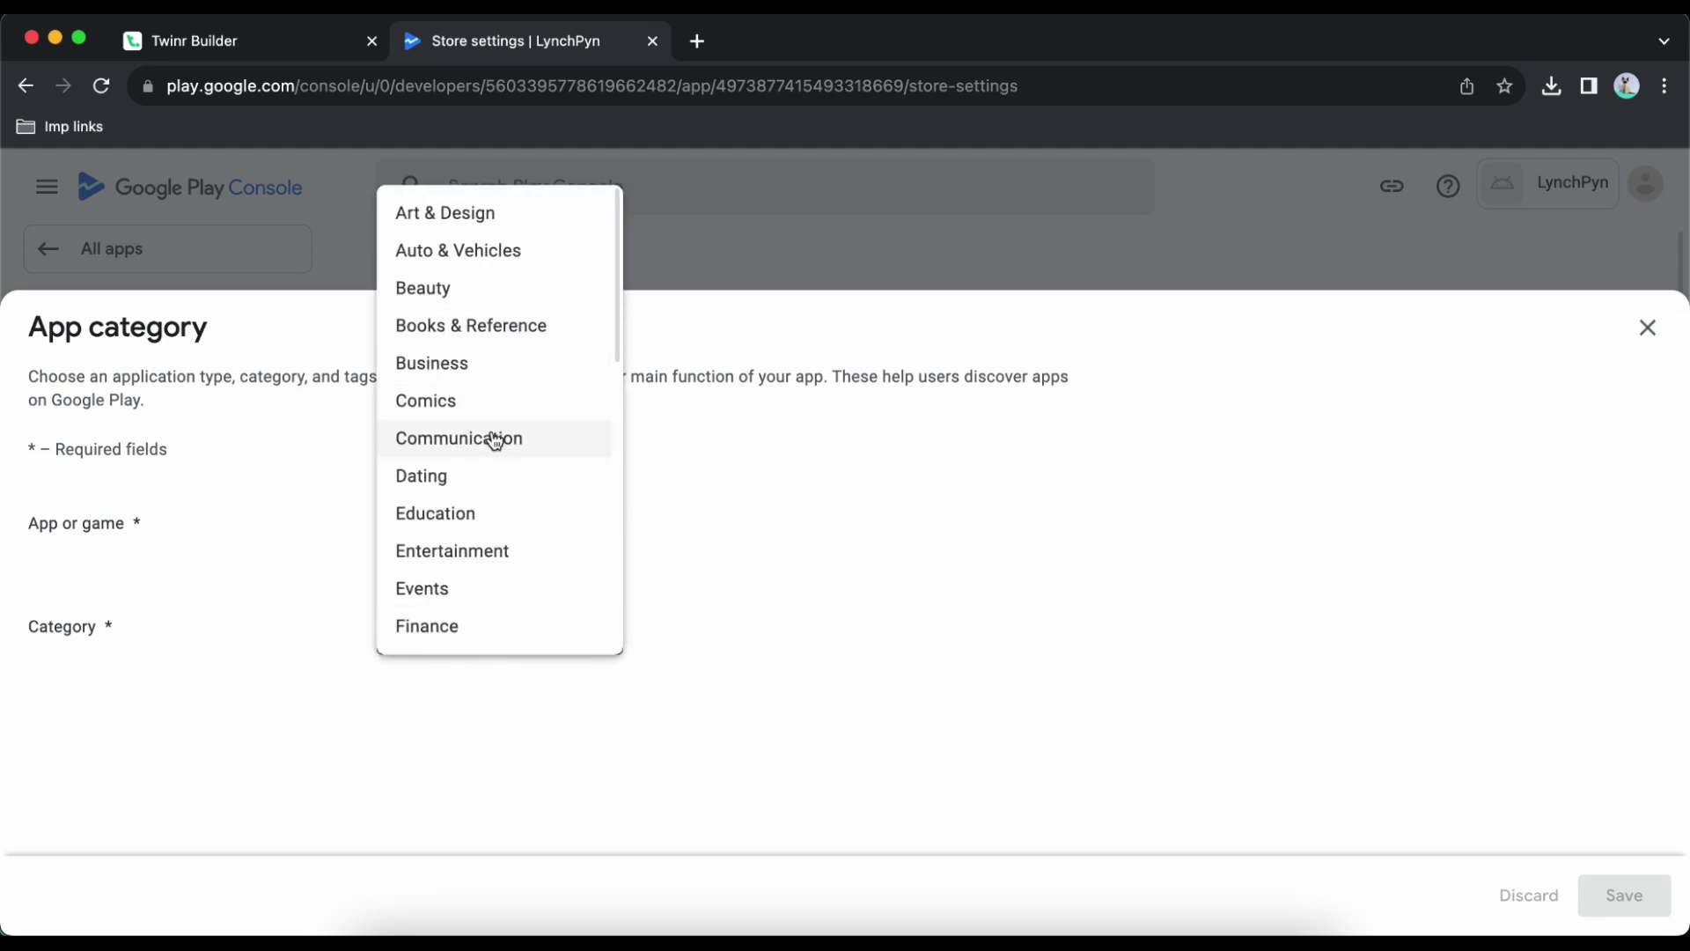
key("super+Tab")
scroll(800, 652, "down", 2)
scroll(800, 652, "down", 6)
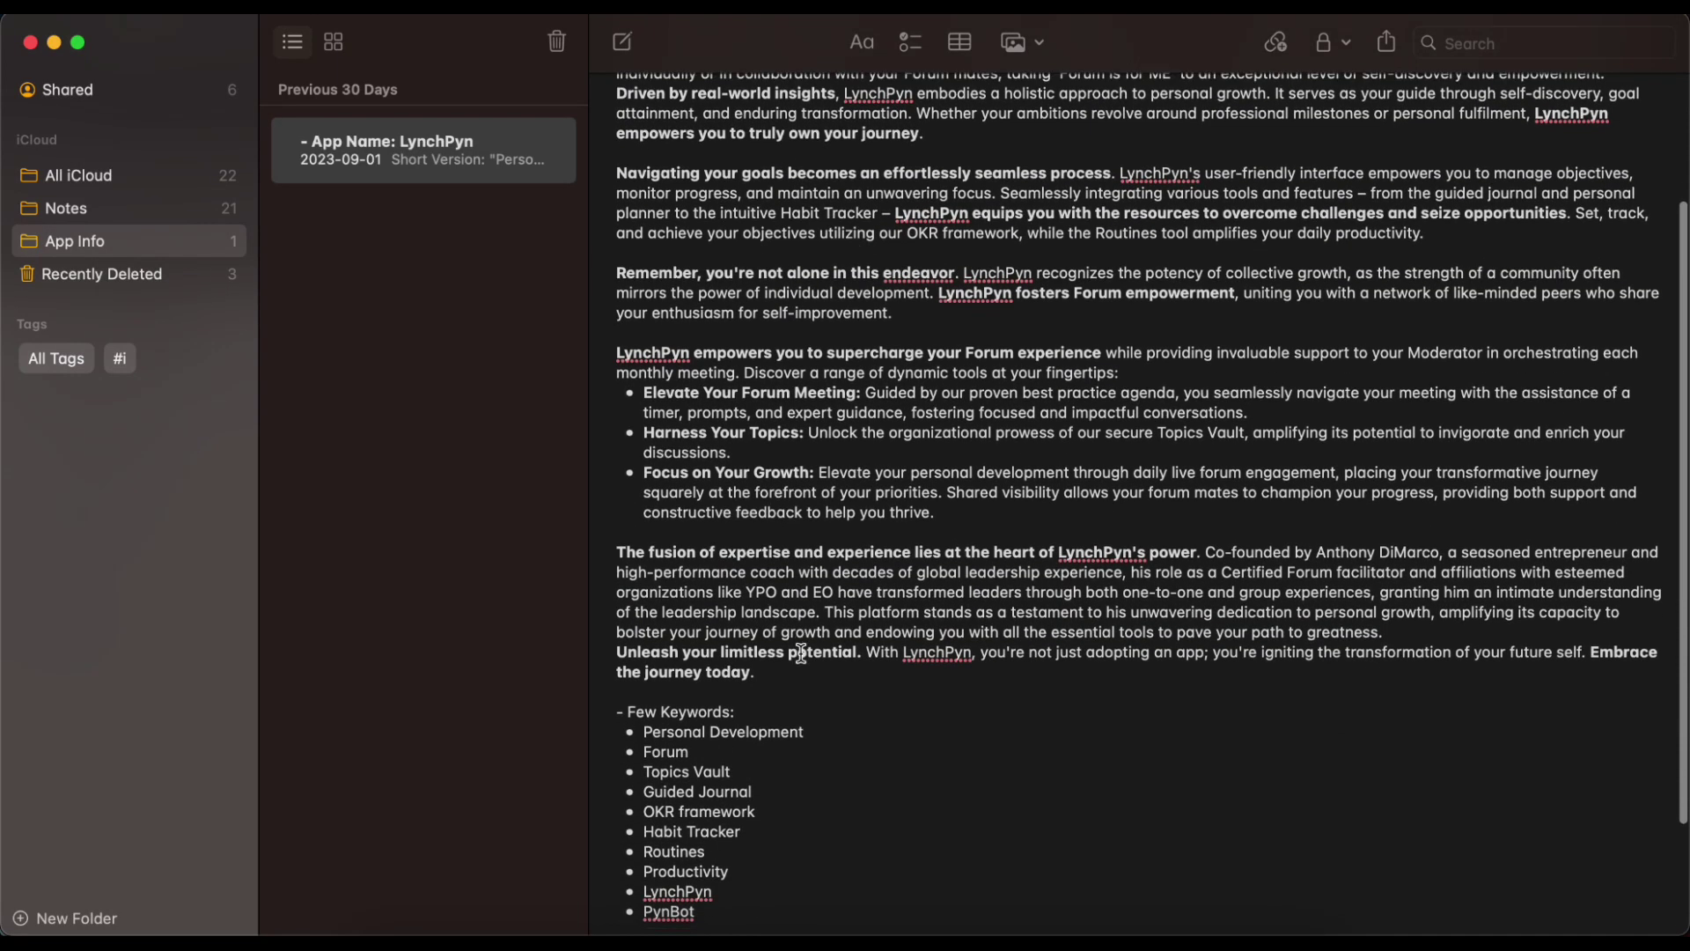
scroll(800, 653, "up", 15)
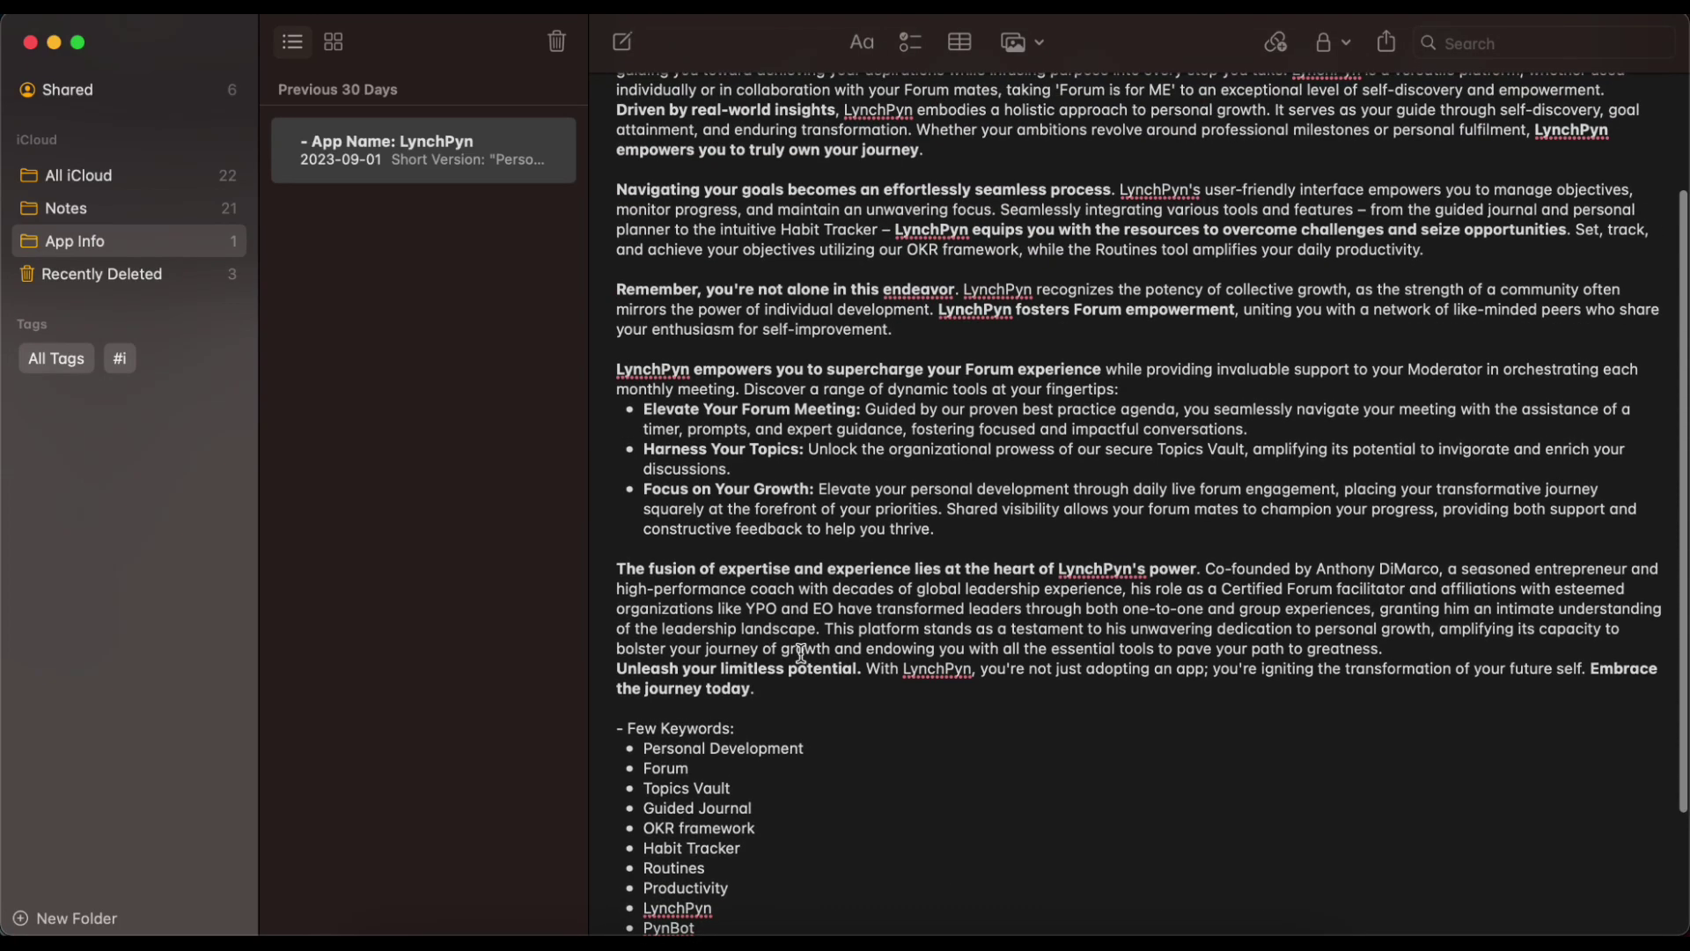
key("super+Tab")
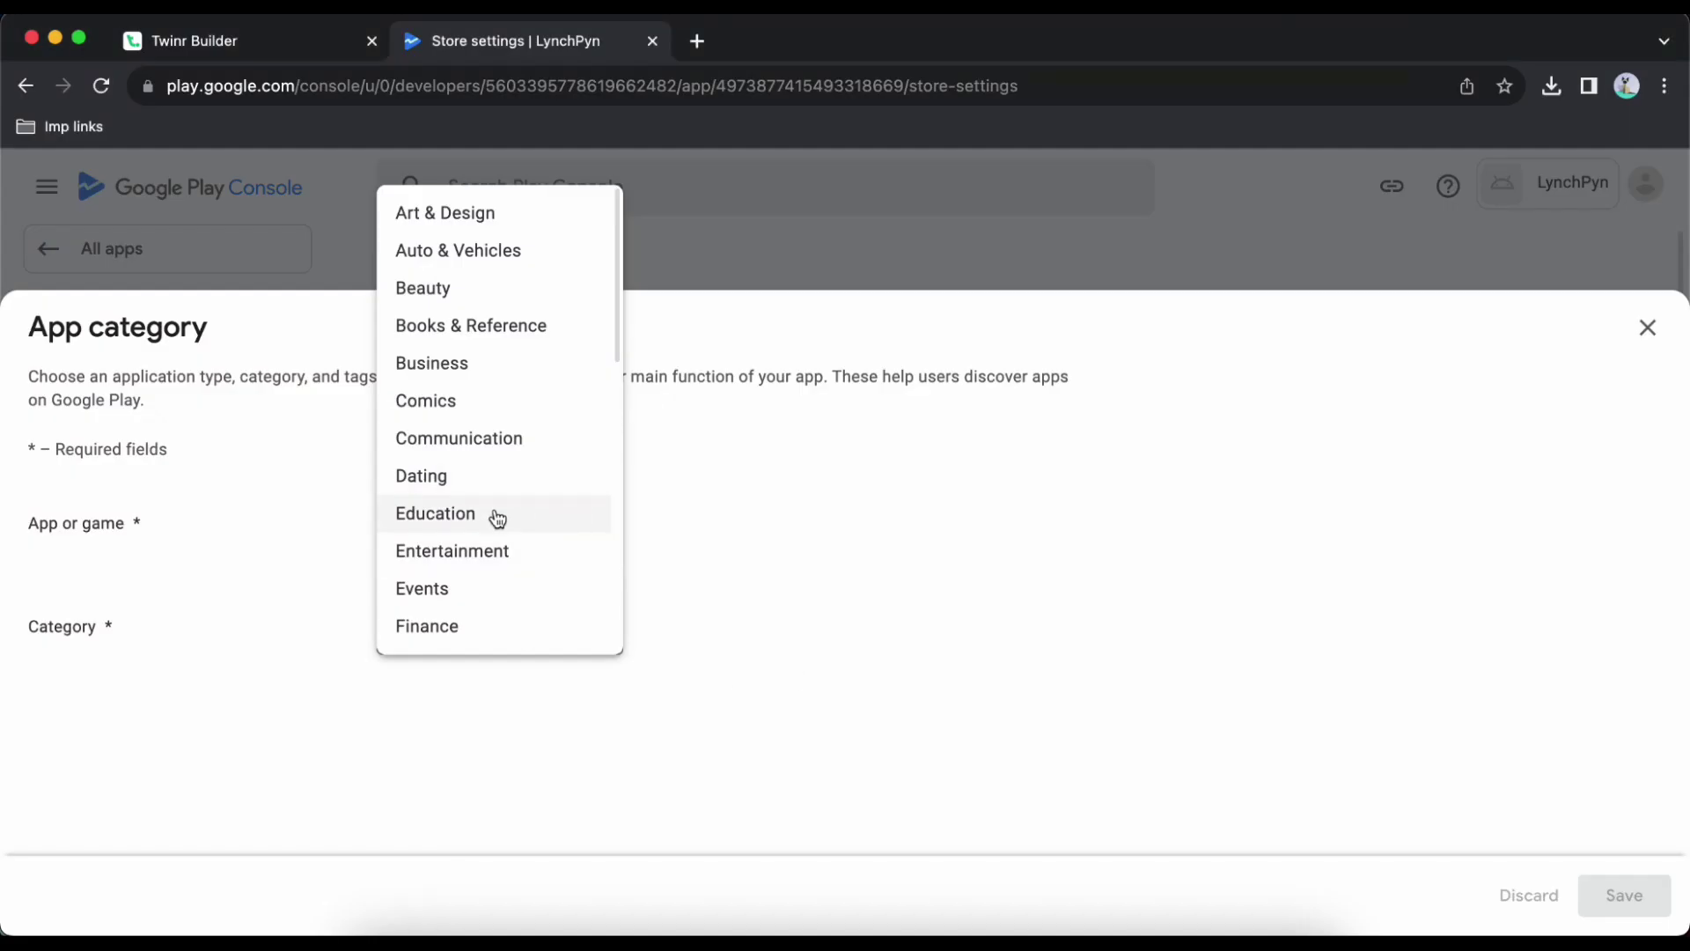
Set the app category to Business and save
left_click(477, 364)
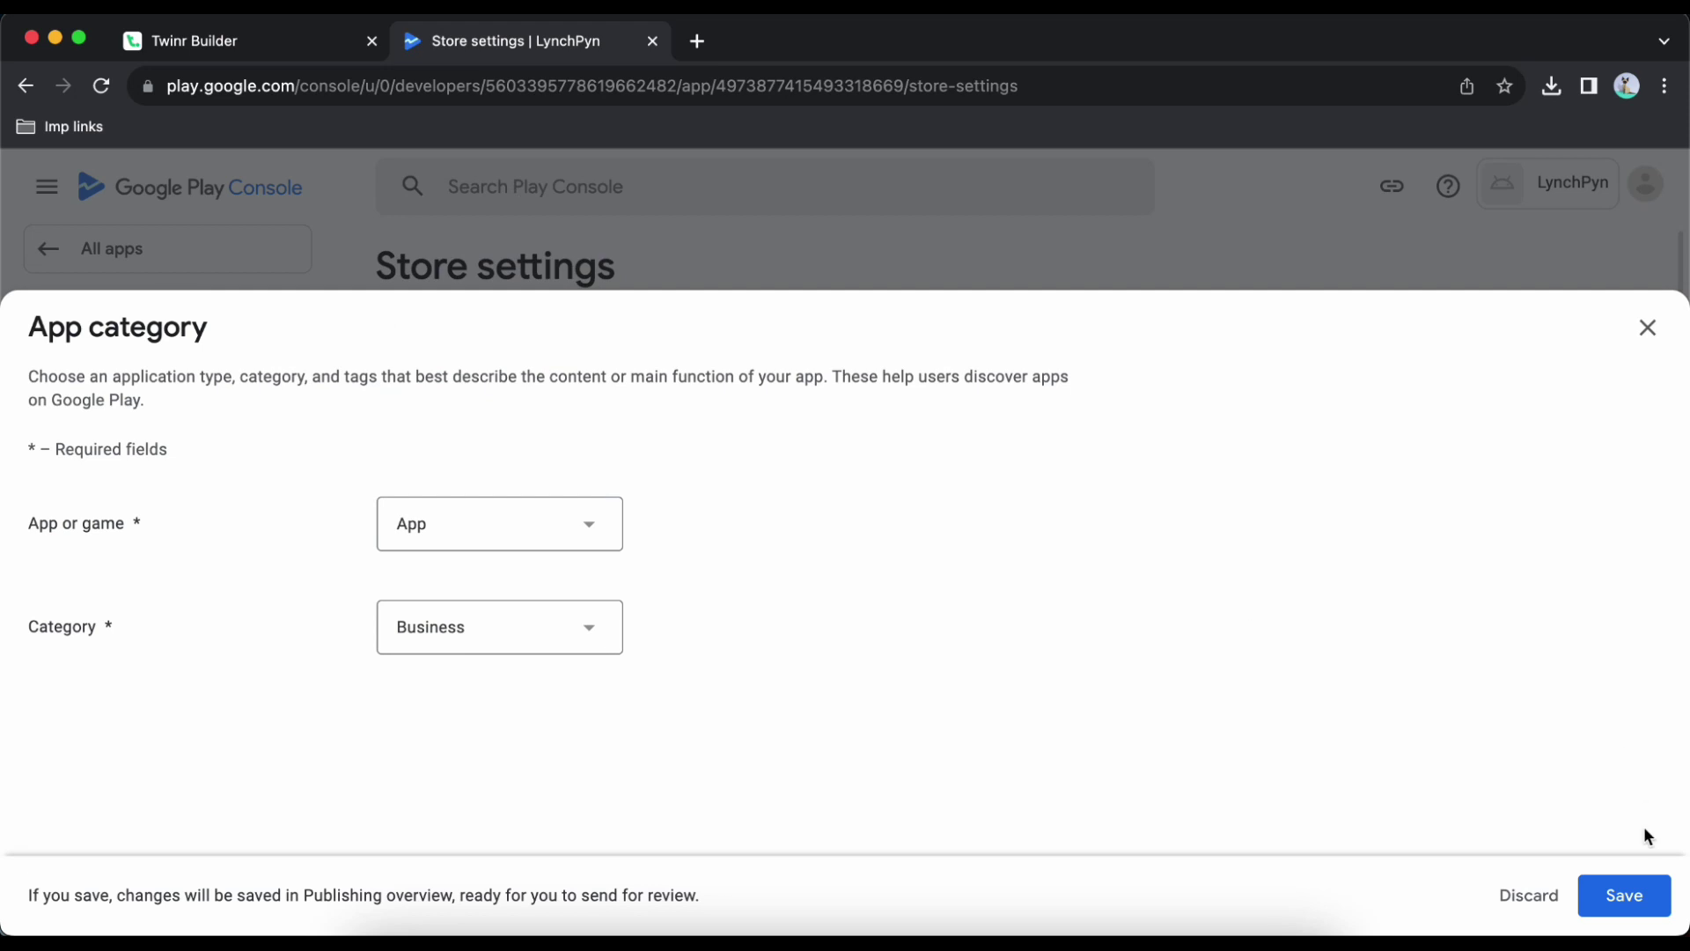
left_click(1628, 895)
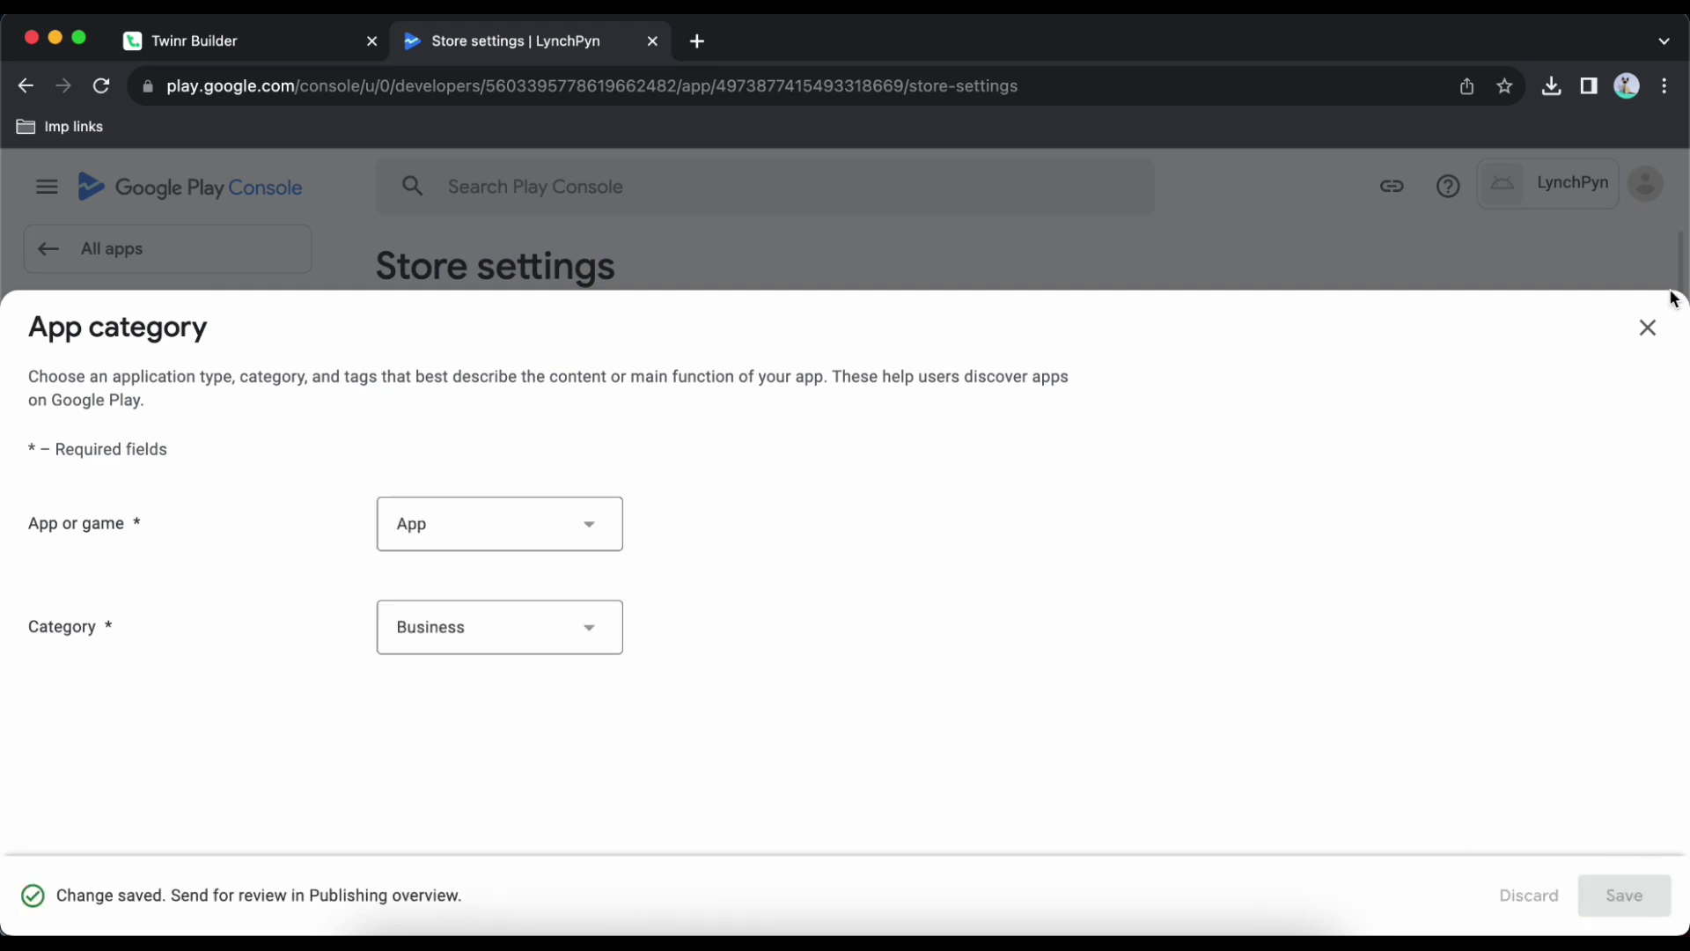
left_click(1647, 328)
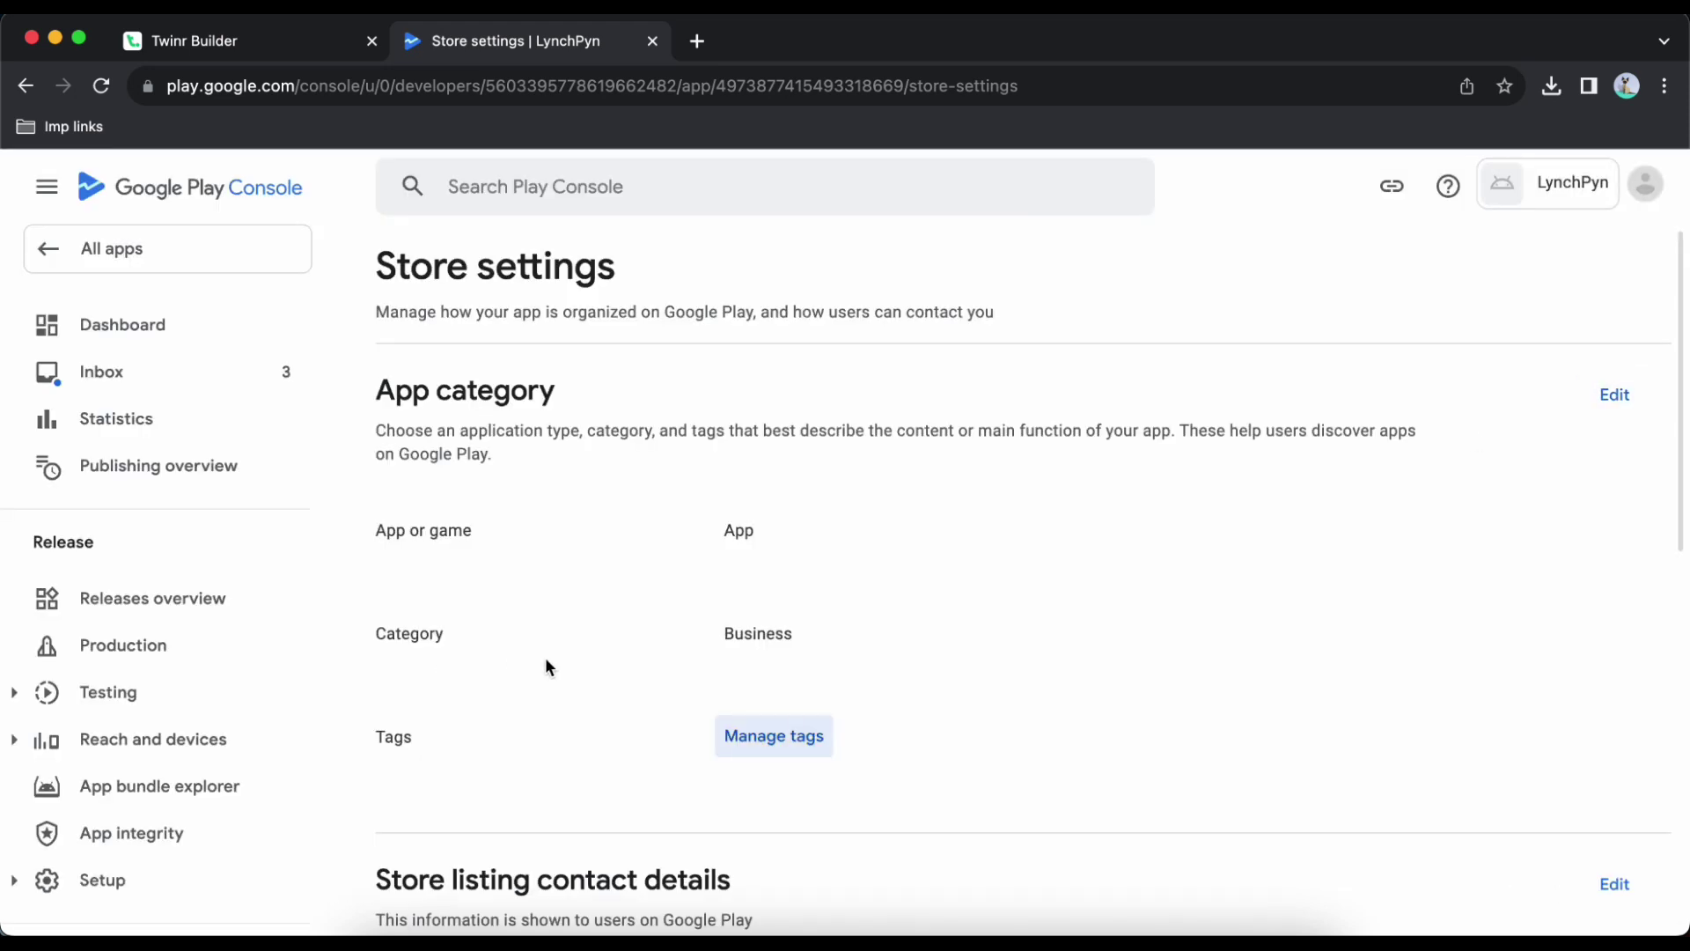
Search the tags for 'busines' and add the Business tag
left_click(759, 748)
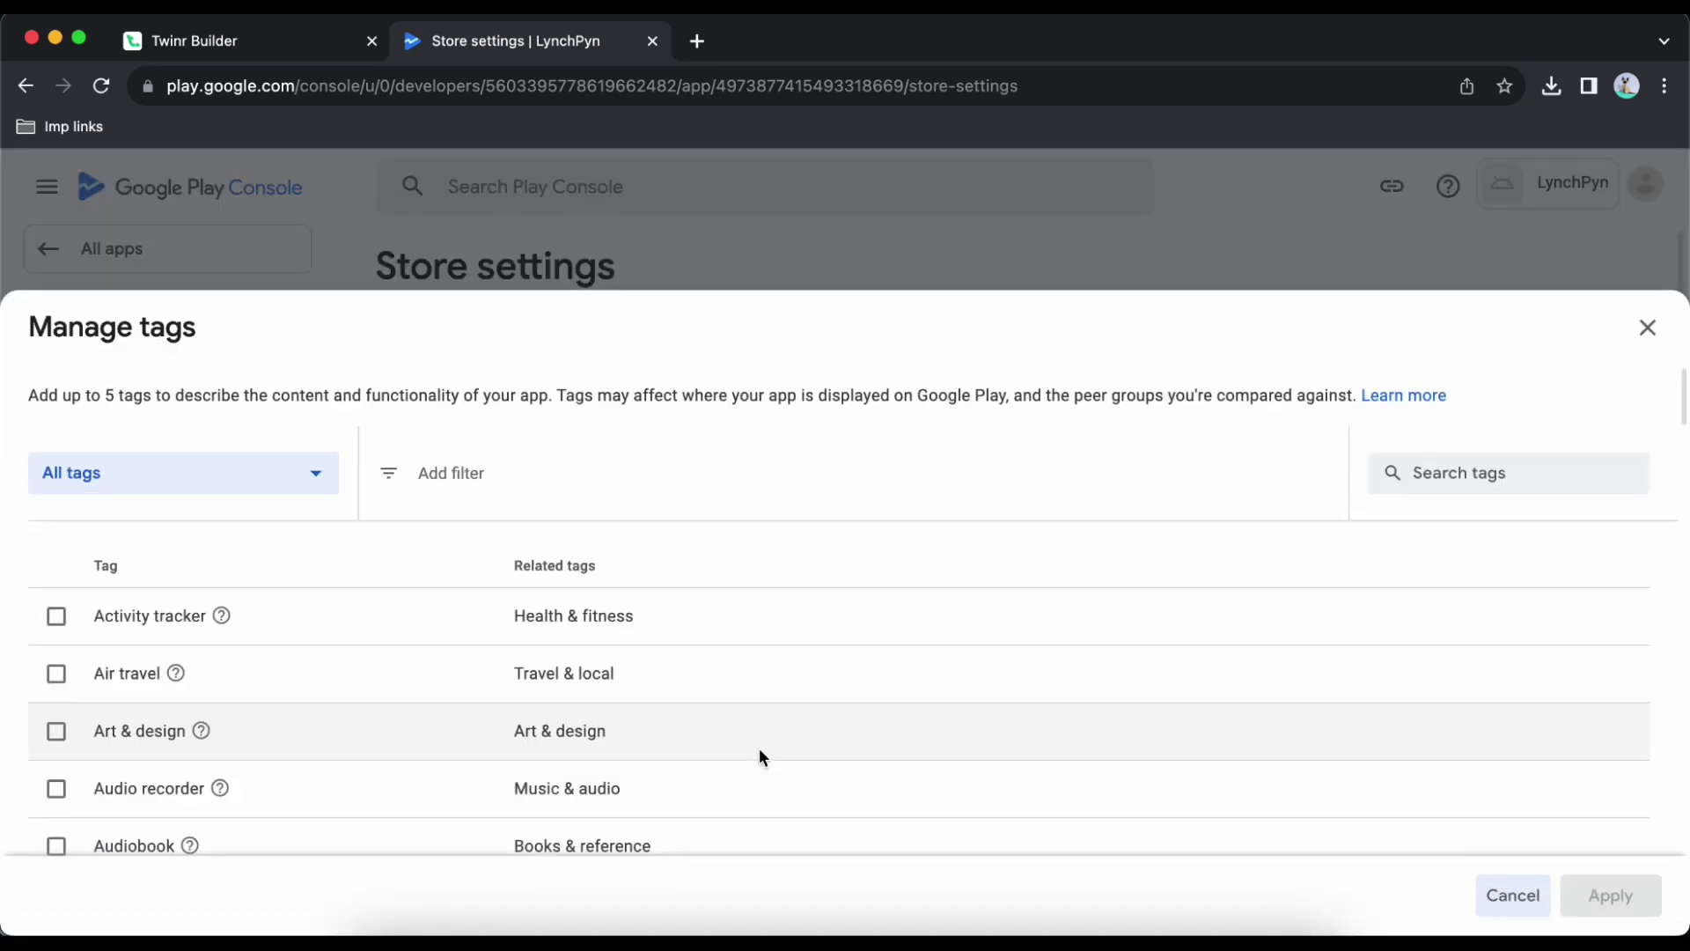
left_click(1456, 472)
type("busin")
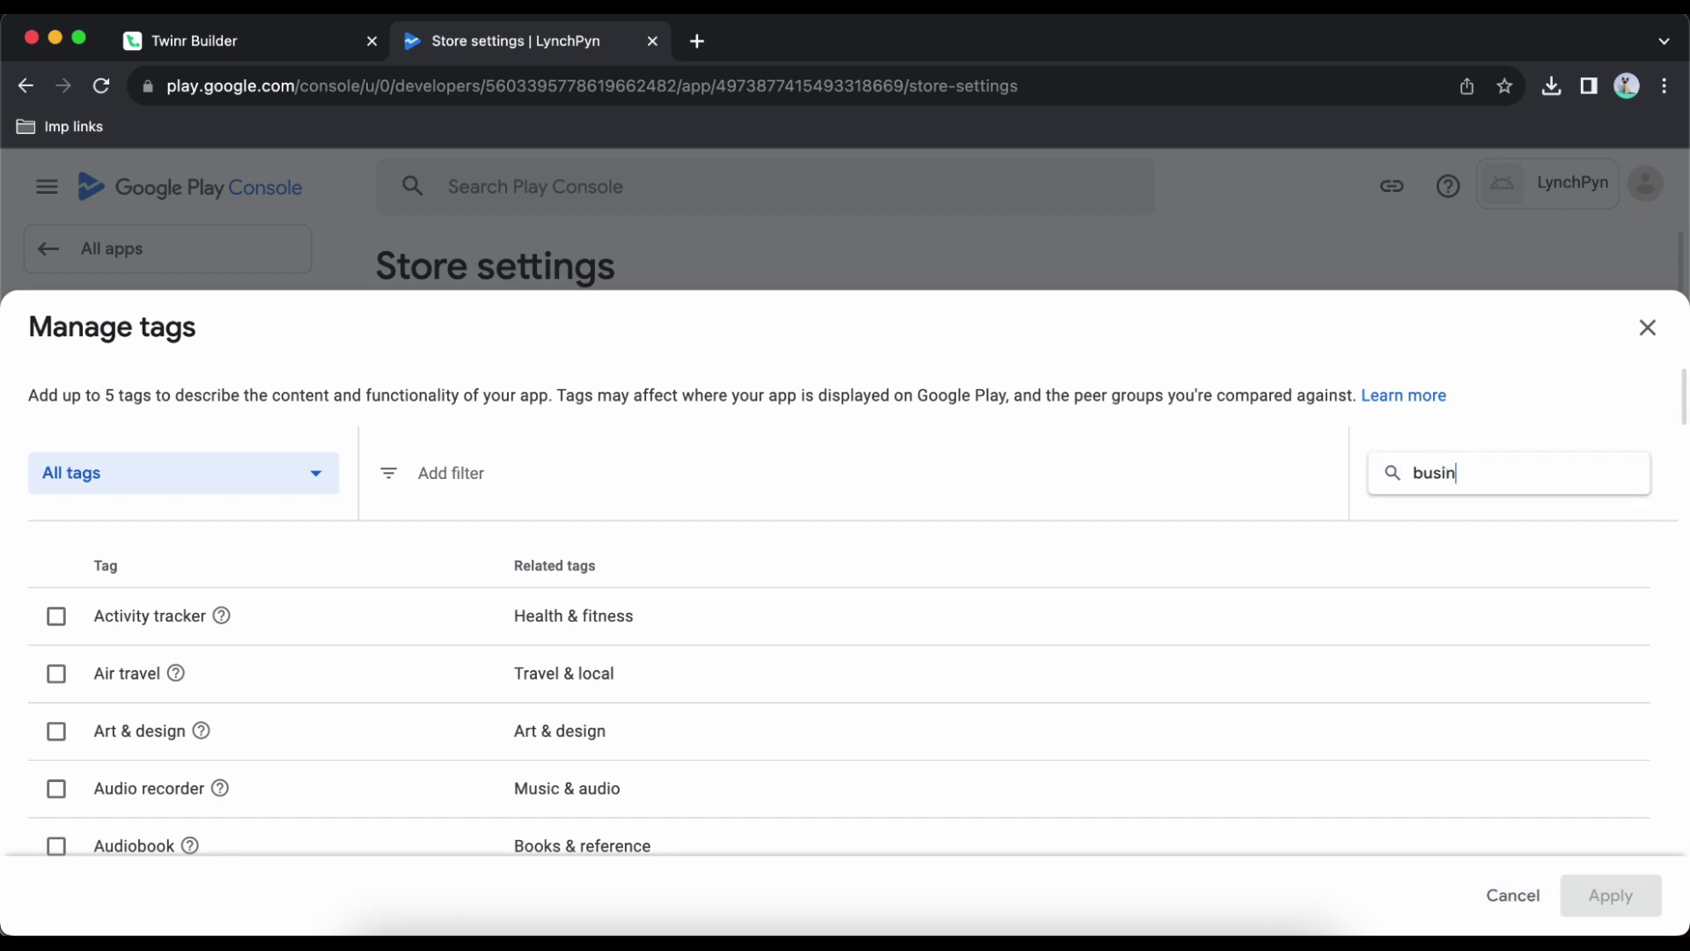
type("es")
left_click(57, 616)
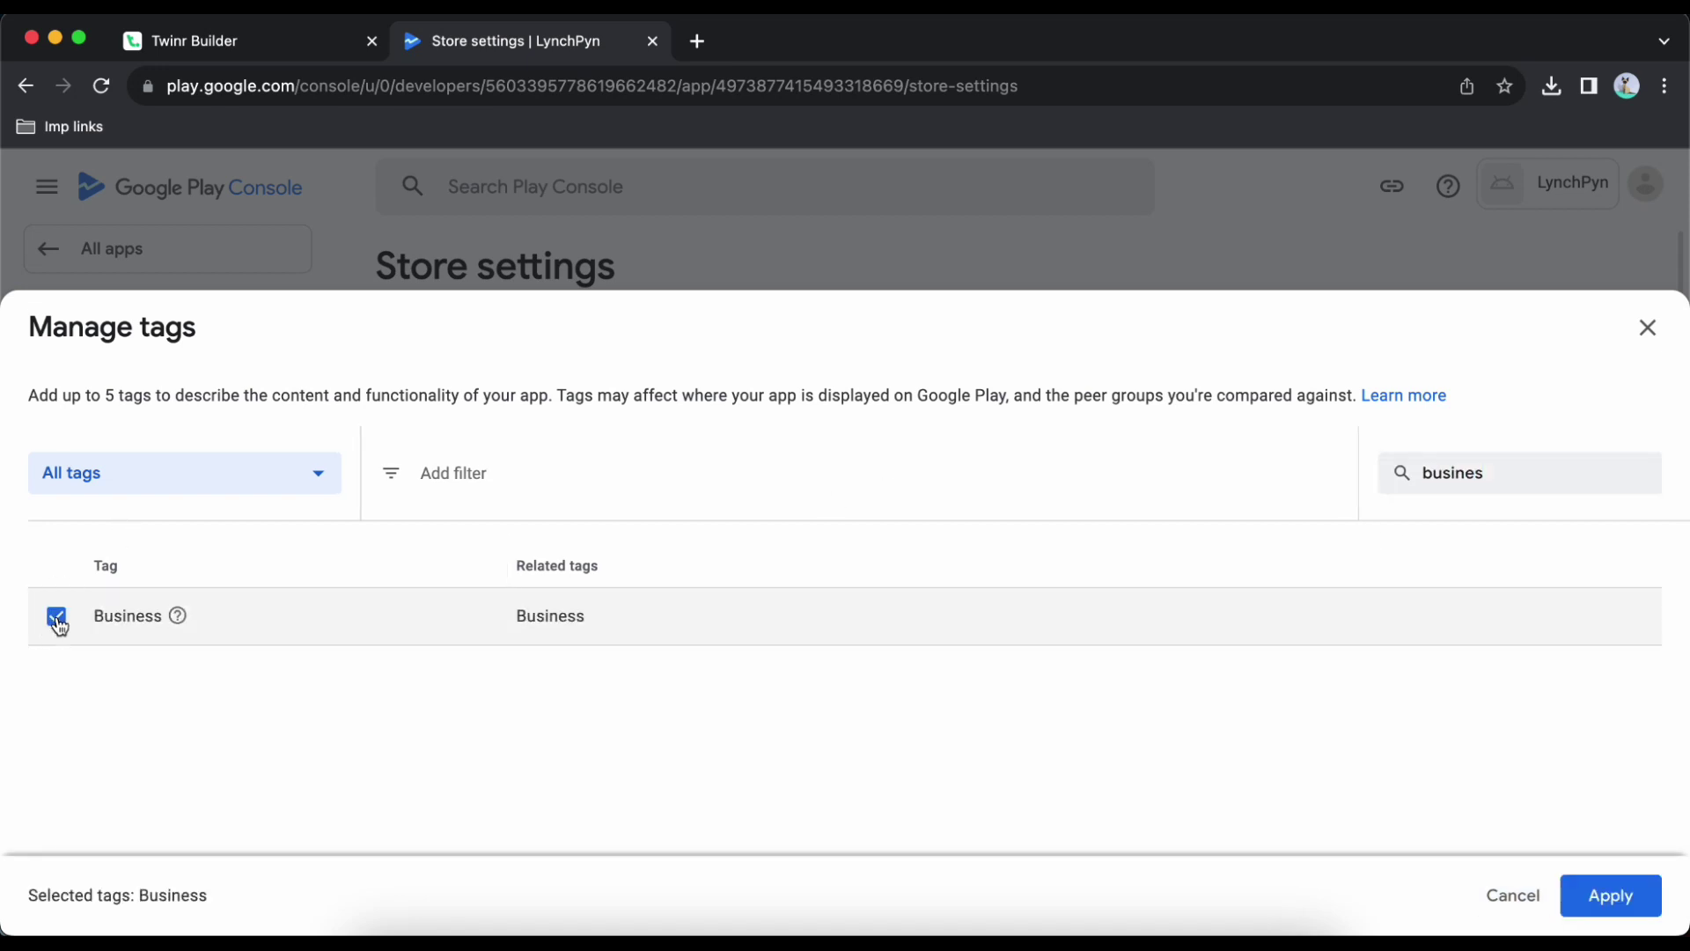
Try searches 'task' and 'forum', then add the Productivity tag and apply the tags
left_click(1475, 472)
key("super+a")
type("tas")
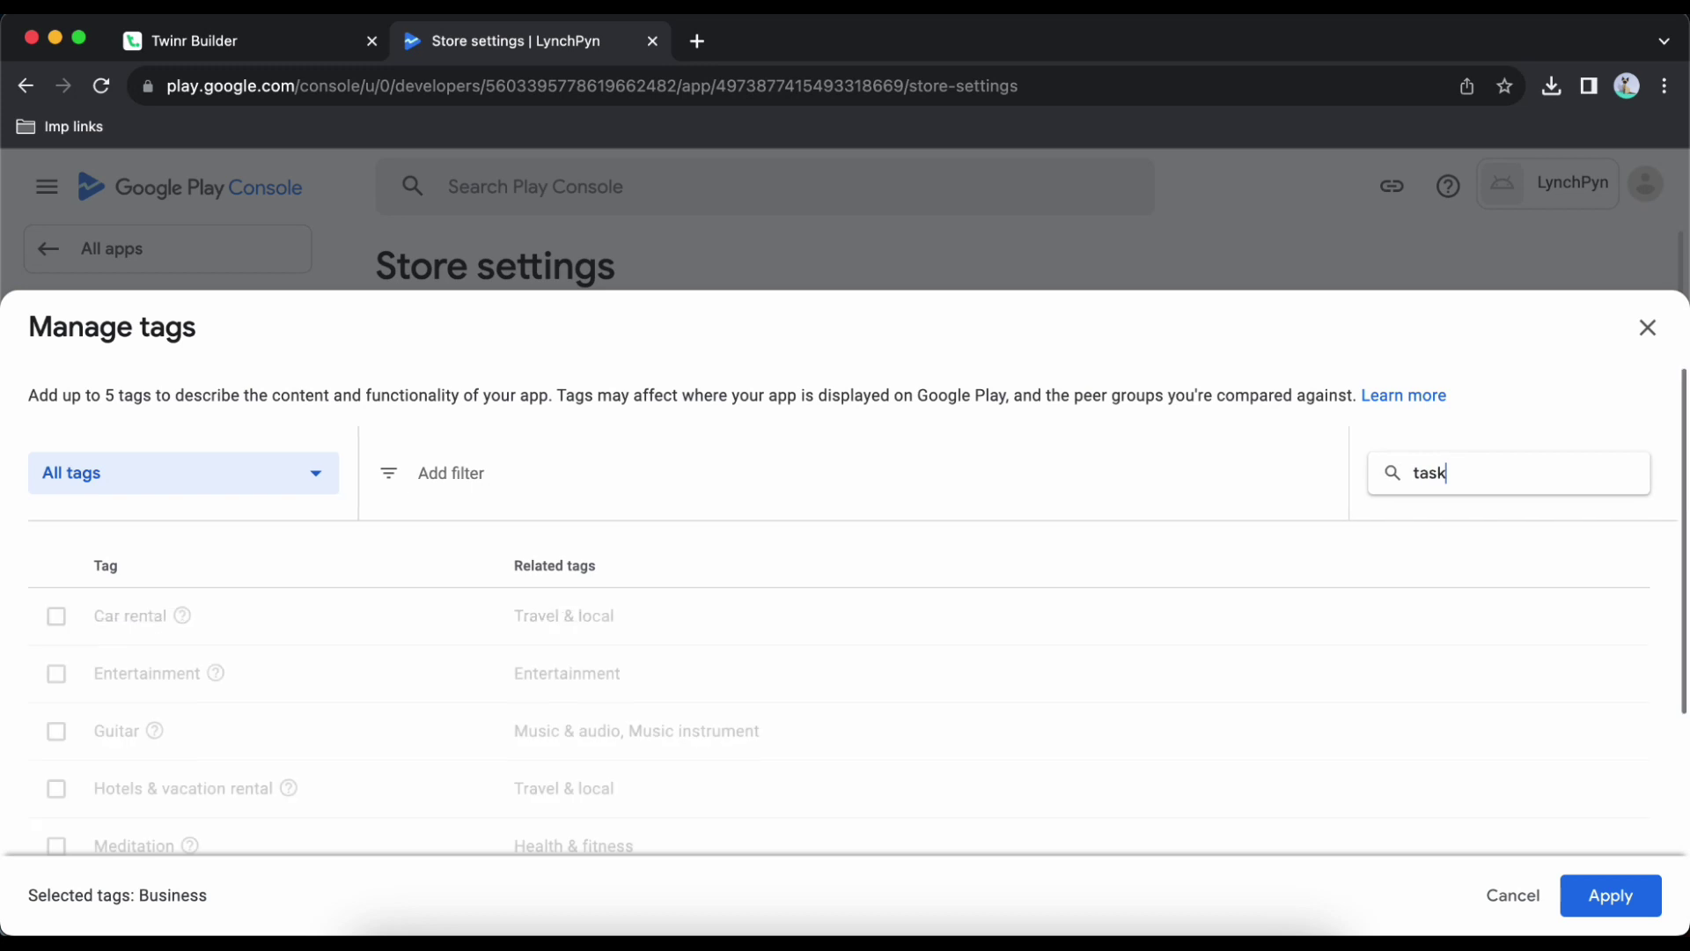
type("k")
key("BackSpace")
key("BackSpace")
key("BackSpace")
key("BackSpace")
key("super+Tab")
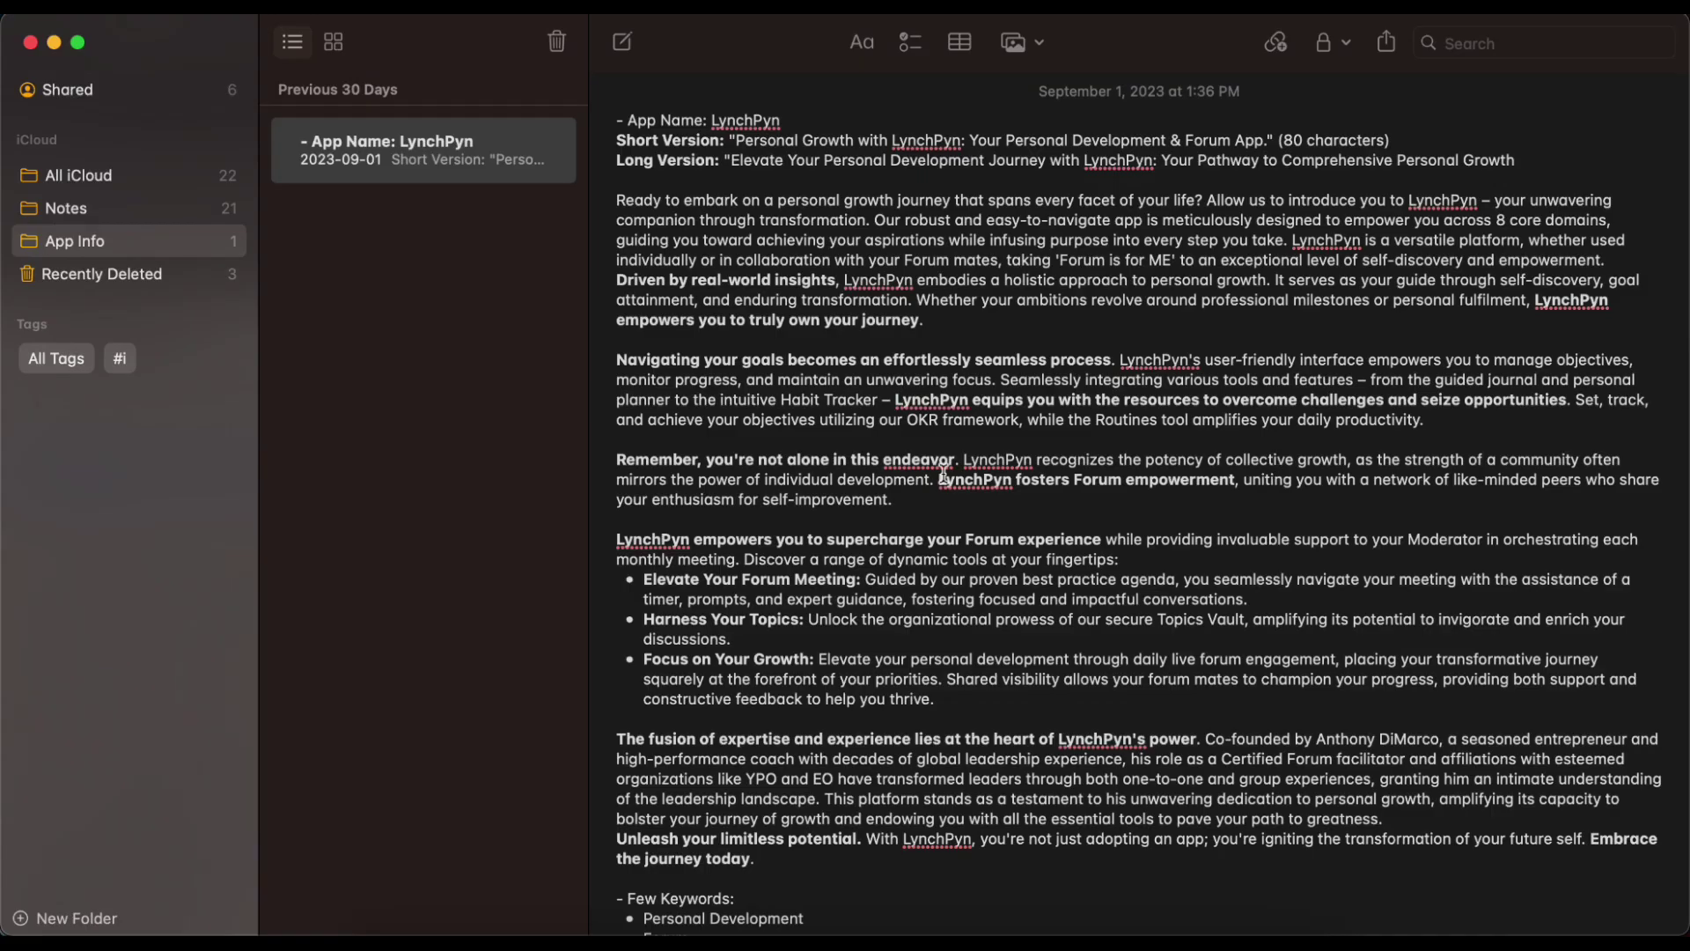
scroll(825, 635, "down", 5)
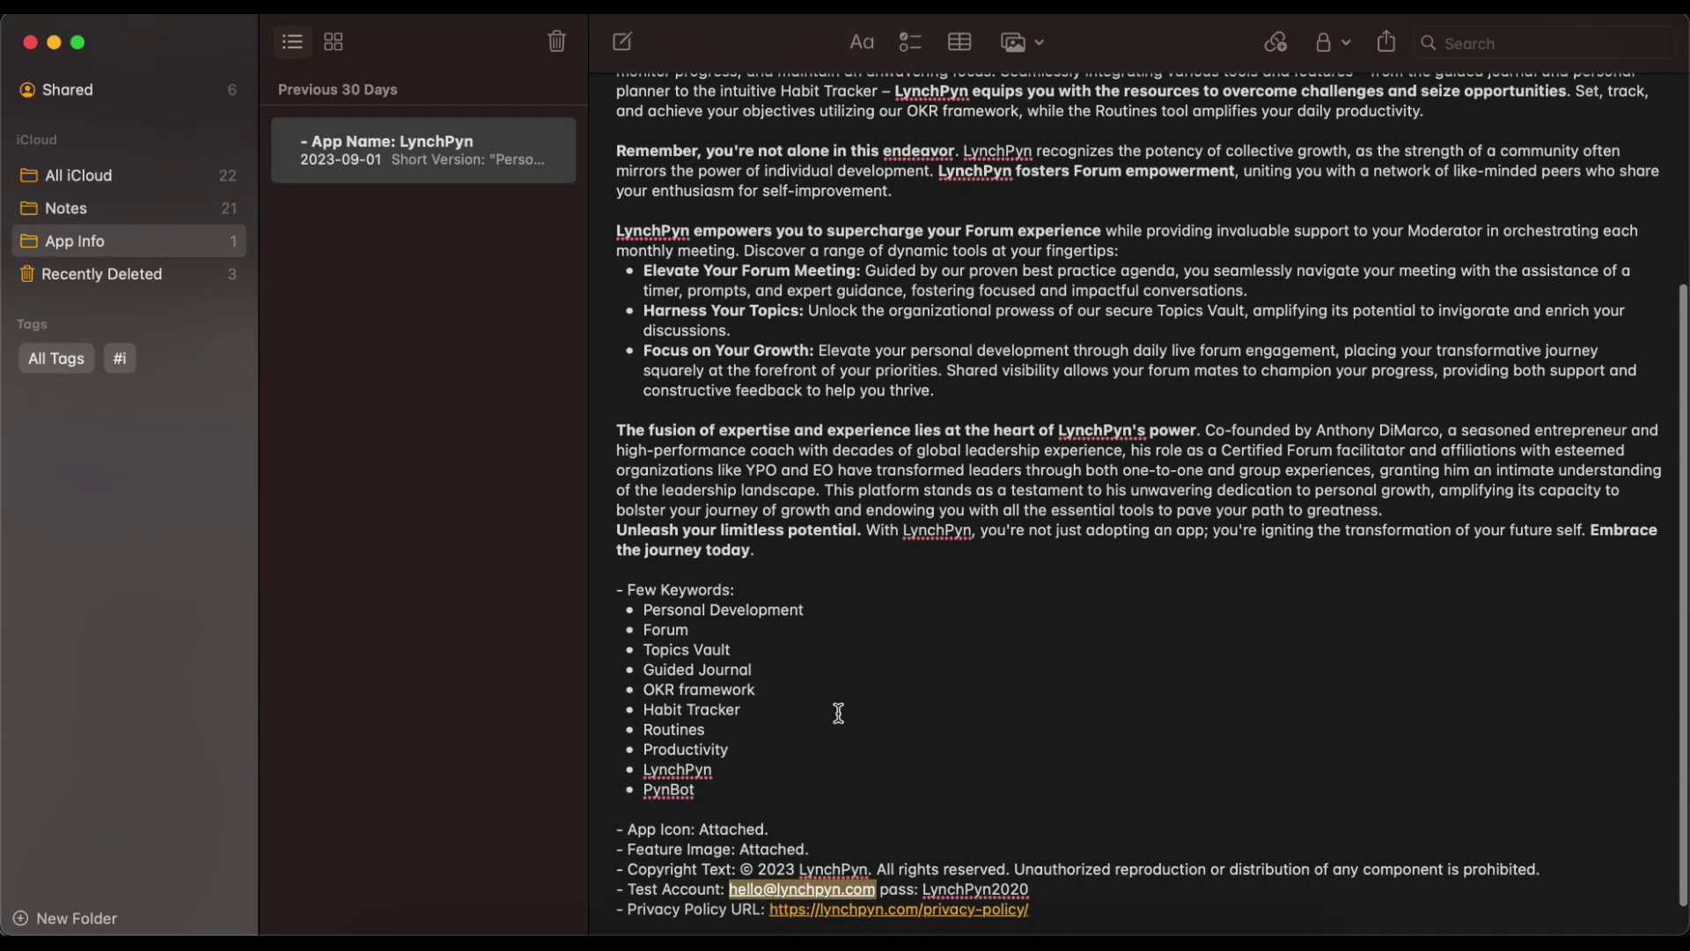
key("super+Tab")
type("forum")
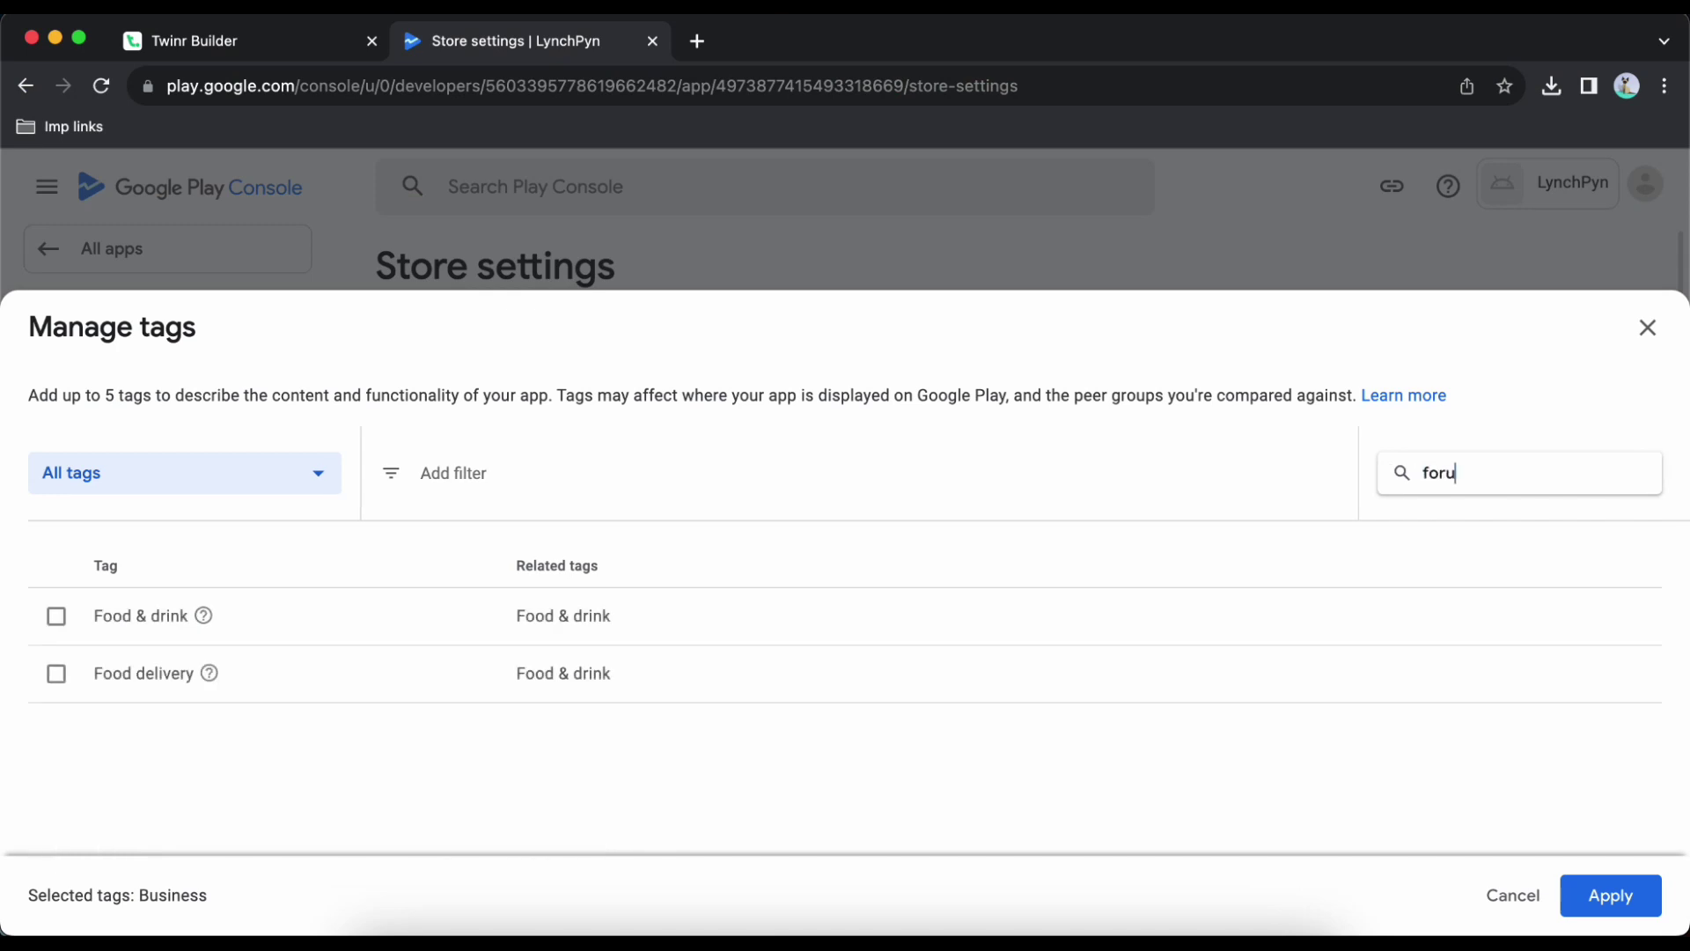
key("super+Tab")
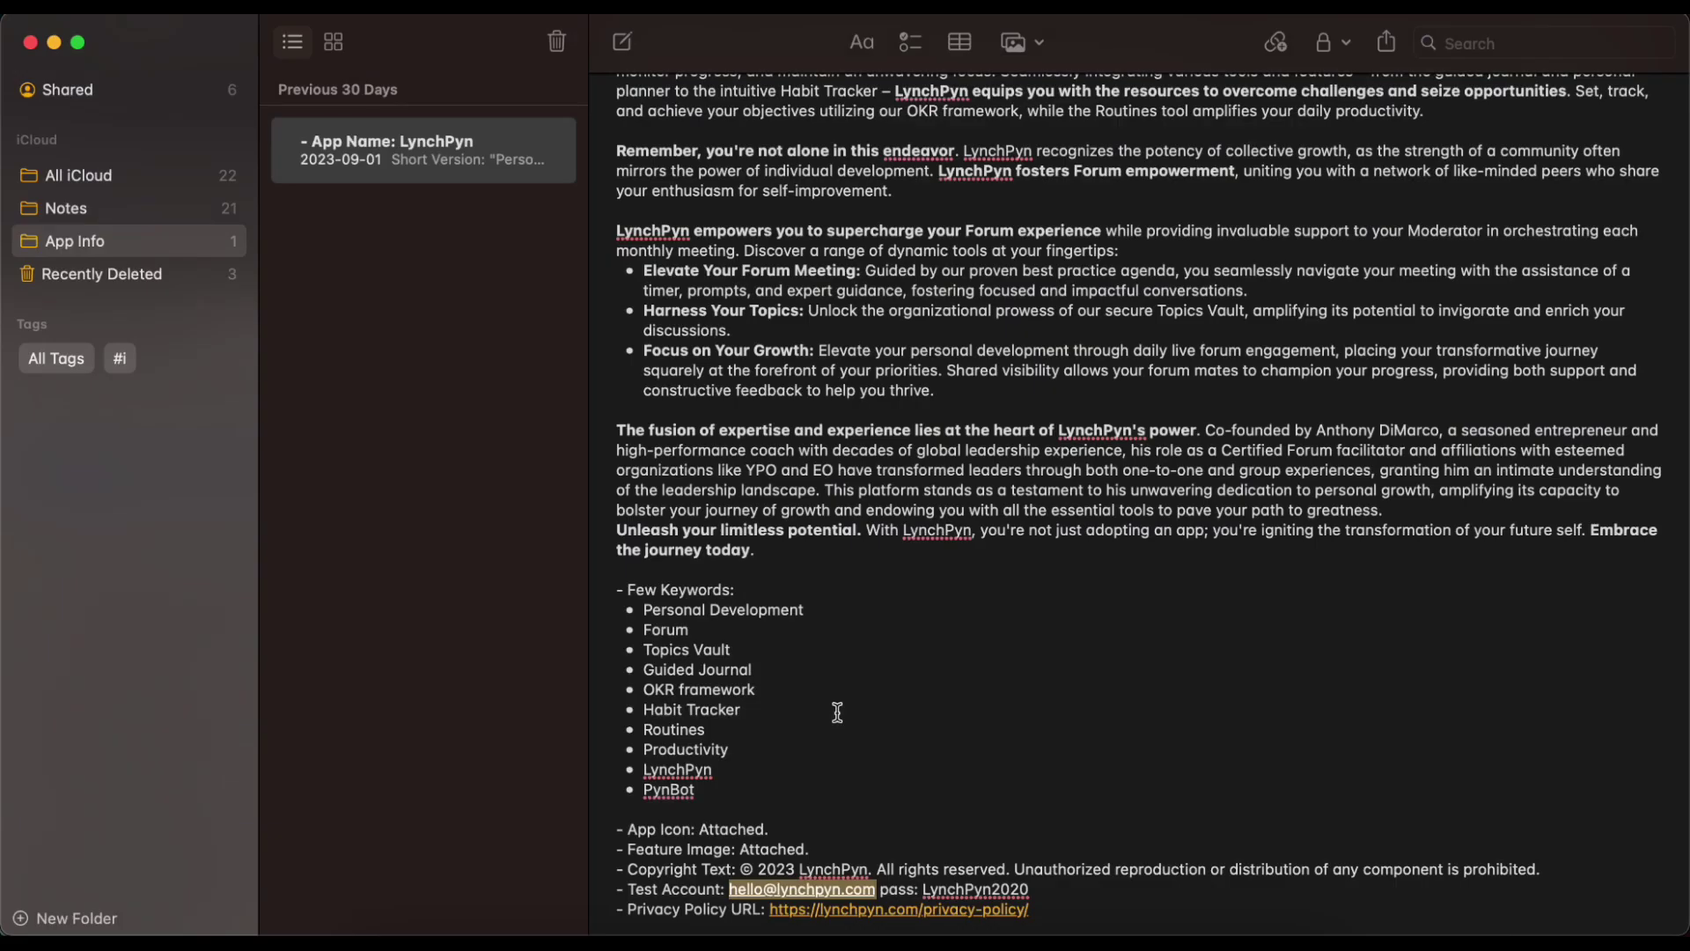
key("super+Tab")
key("BackSpace")
key("BackSpace")
key("BackSpace")
key("BackSpace")
key("BackSpace")
type("prod")
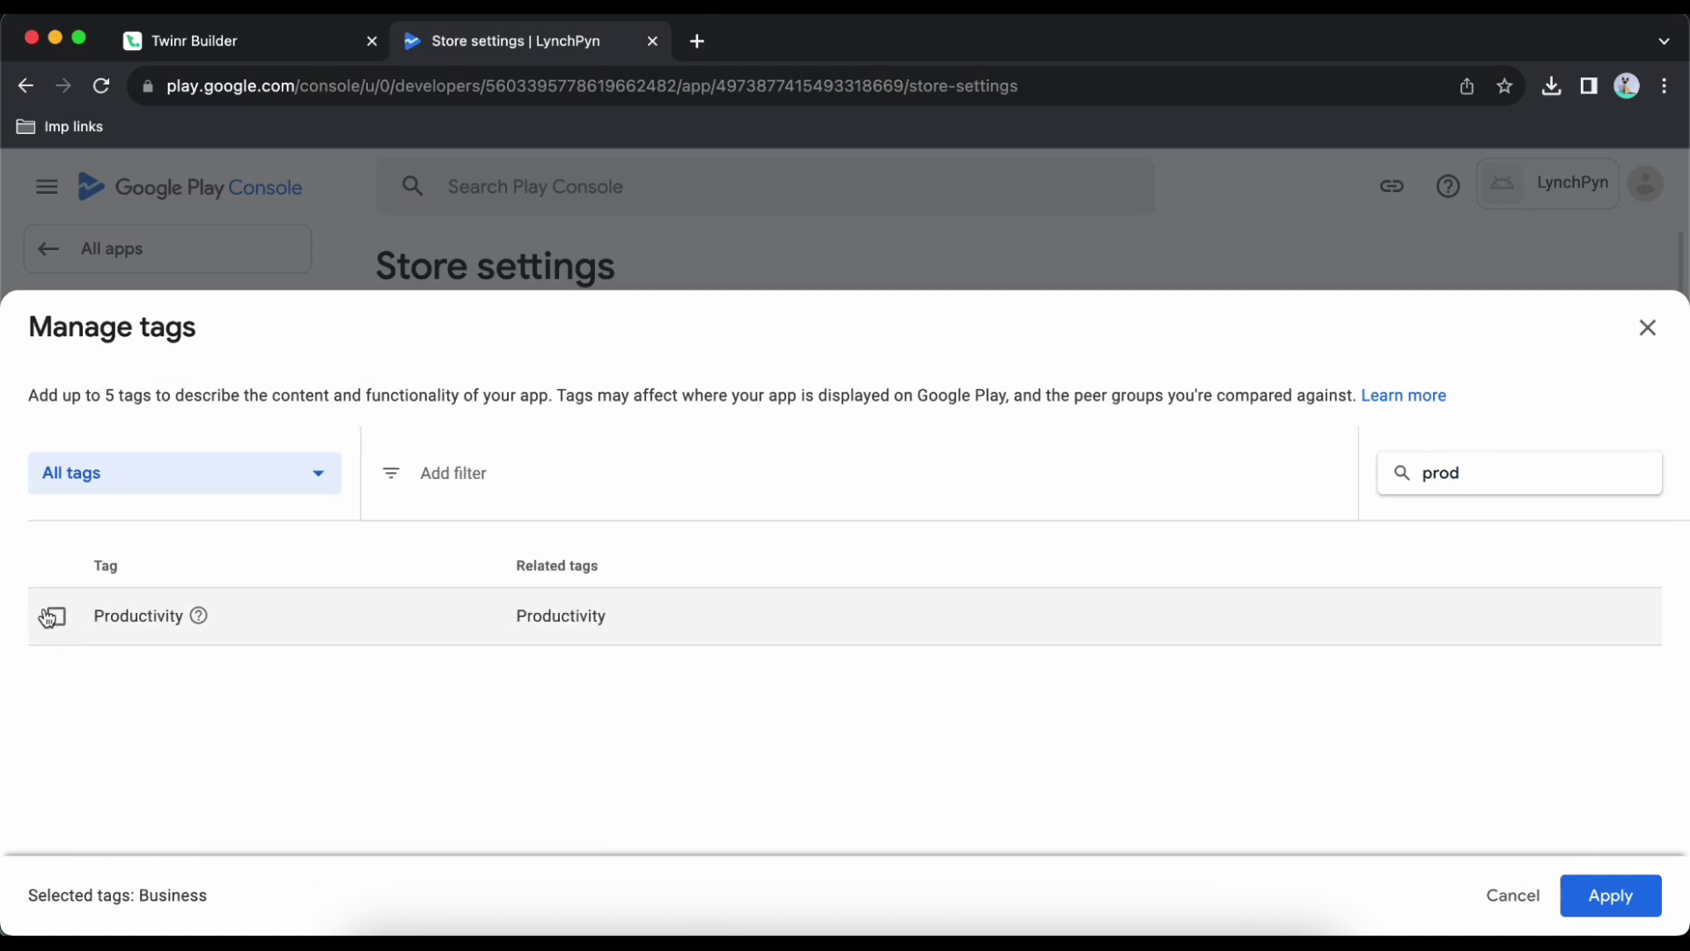
left_click(56, 615)
left_click(1624, 906)
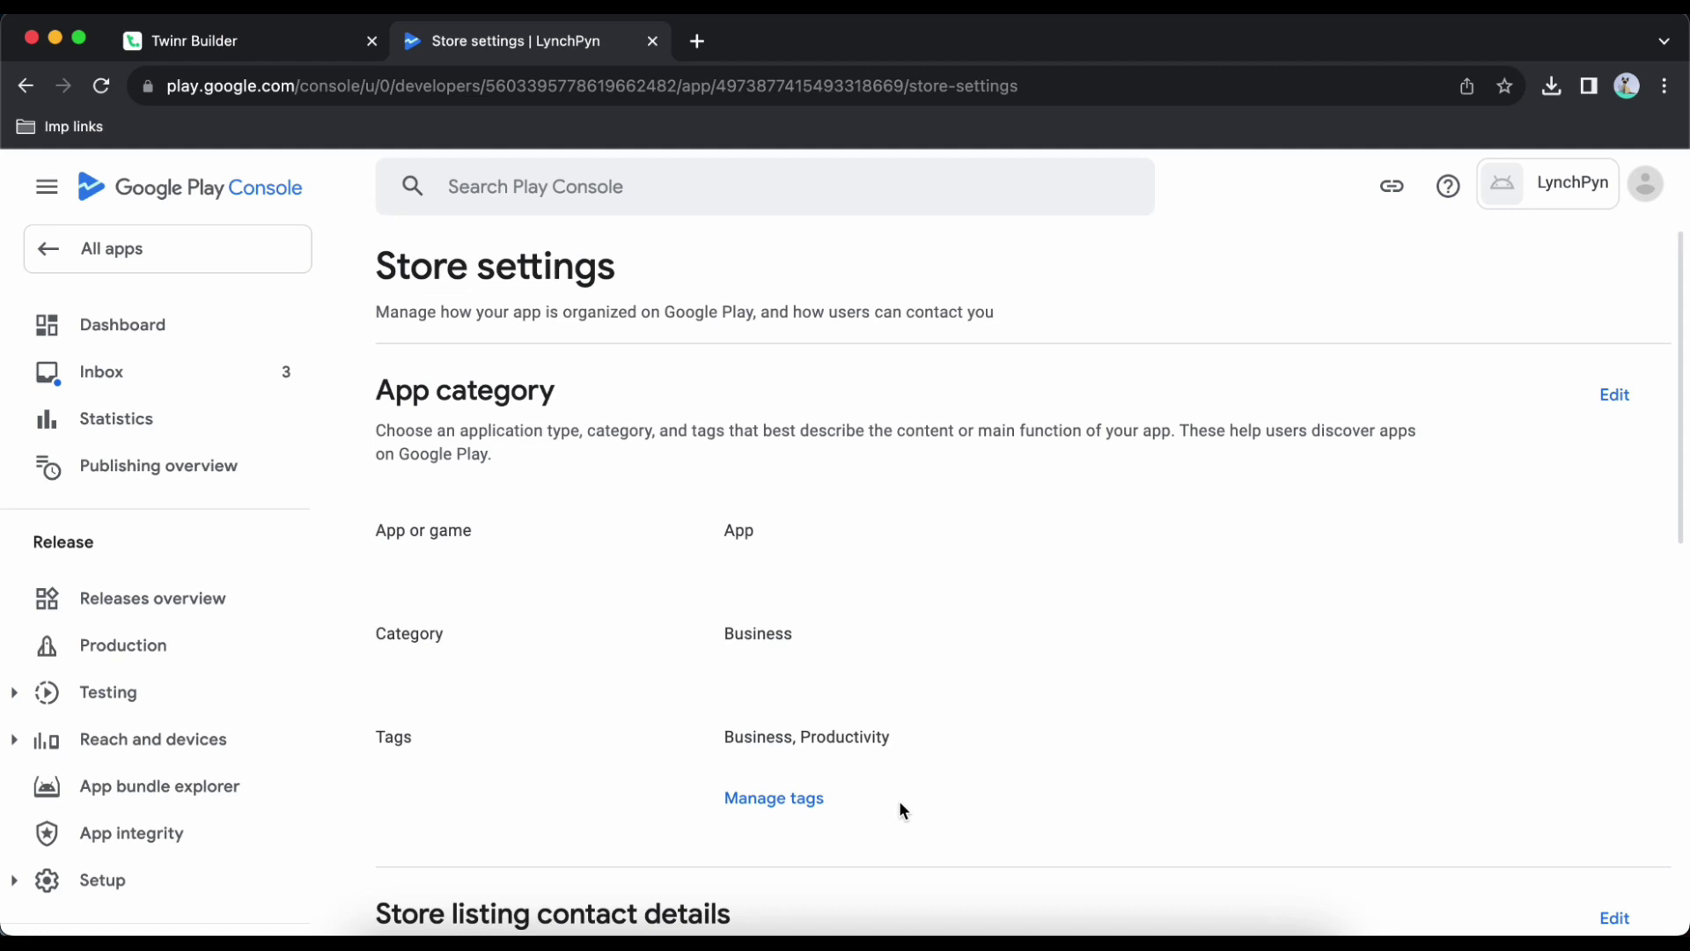
Paste the contact e-mail into Store listing contact details and save it
scroll(972, 715, "down", 4)
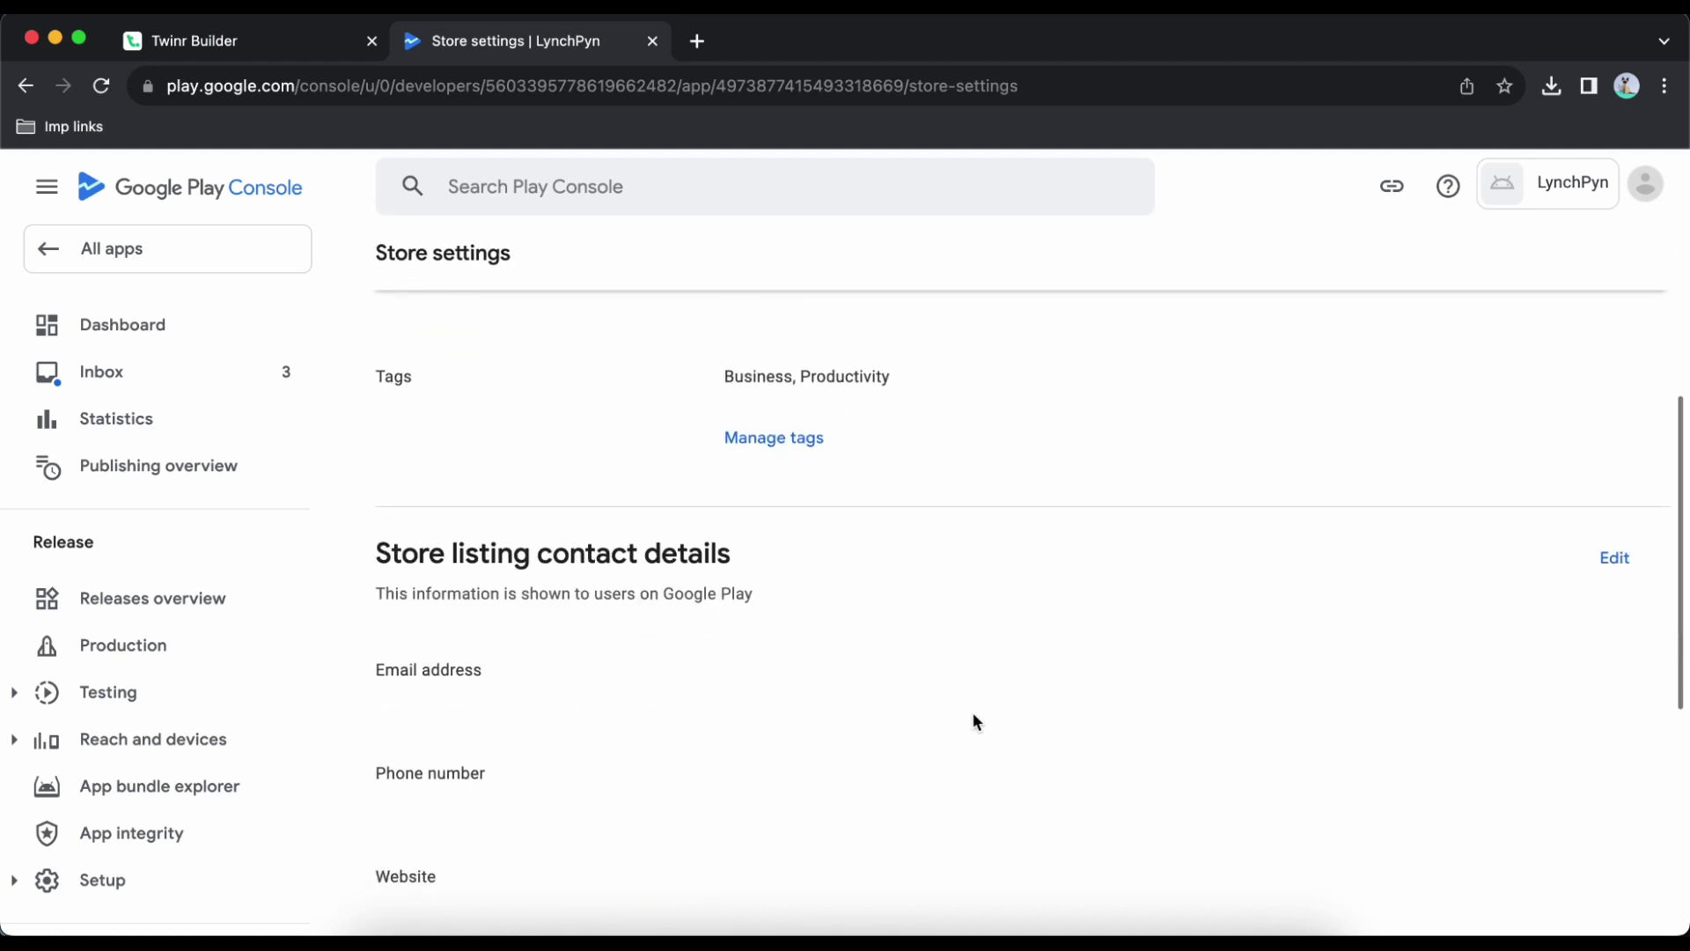
scroll(1502, 622, "down", 2)
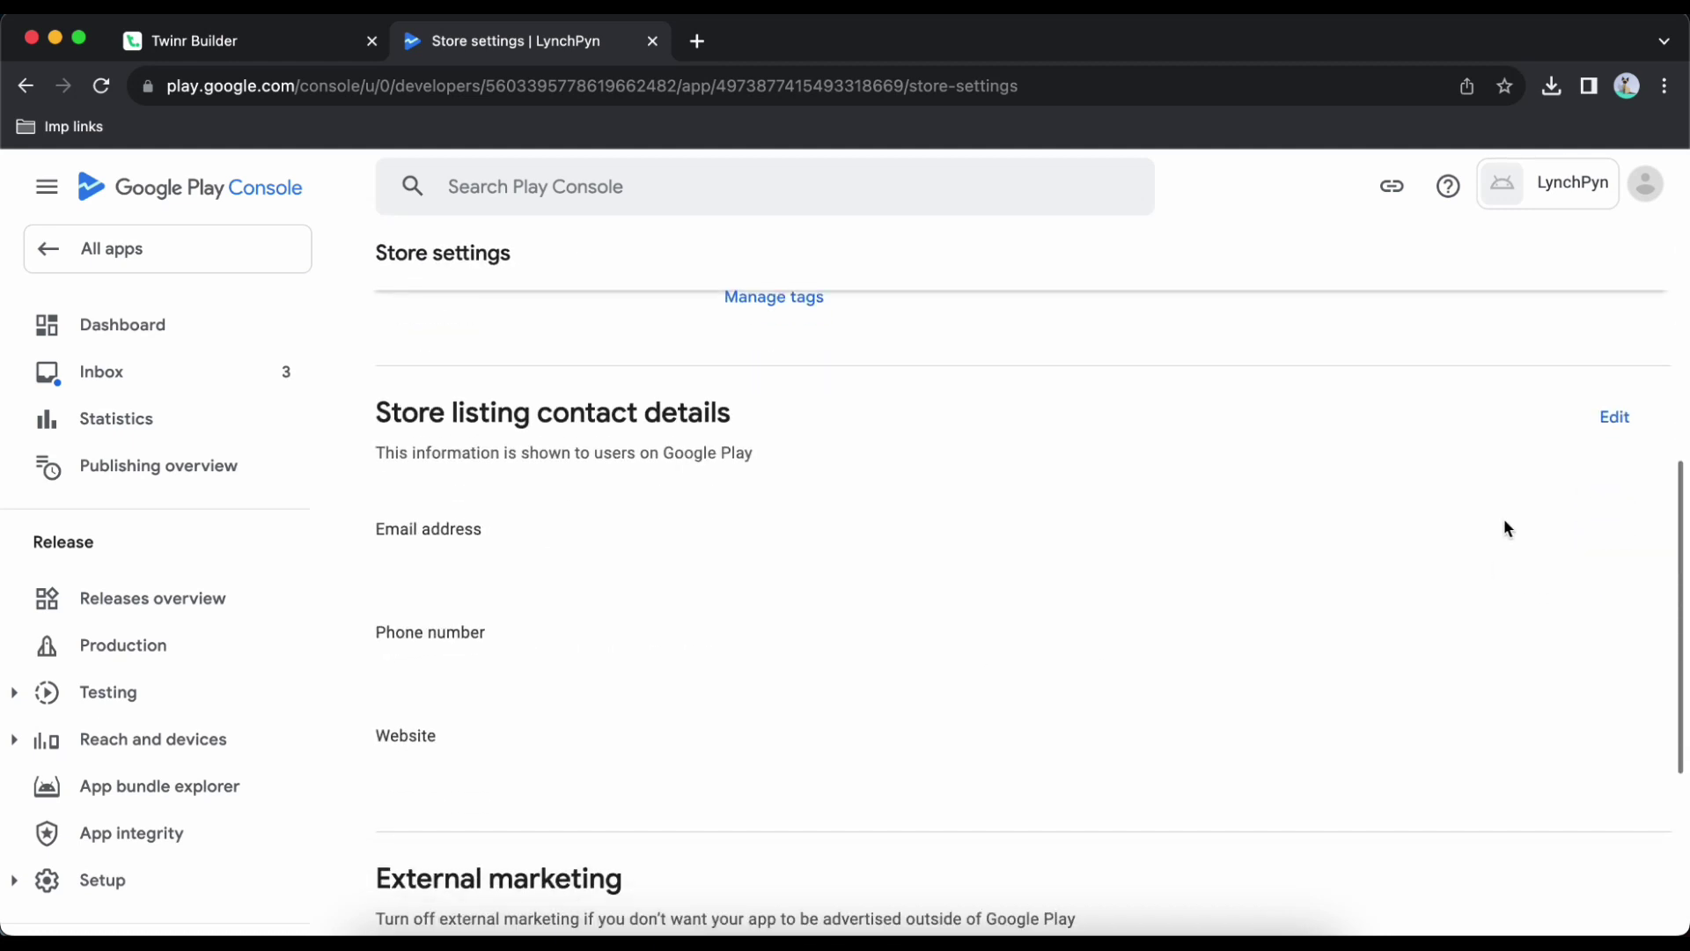
left_click(1618, 431)
left_click(703, 474)
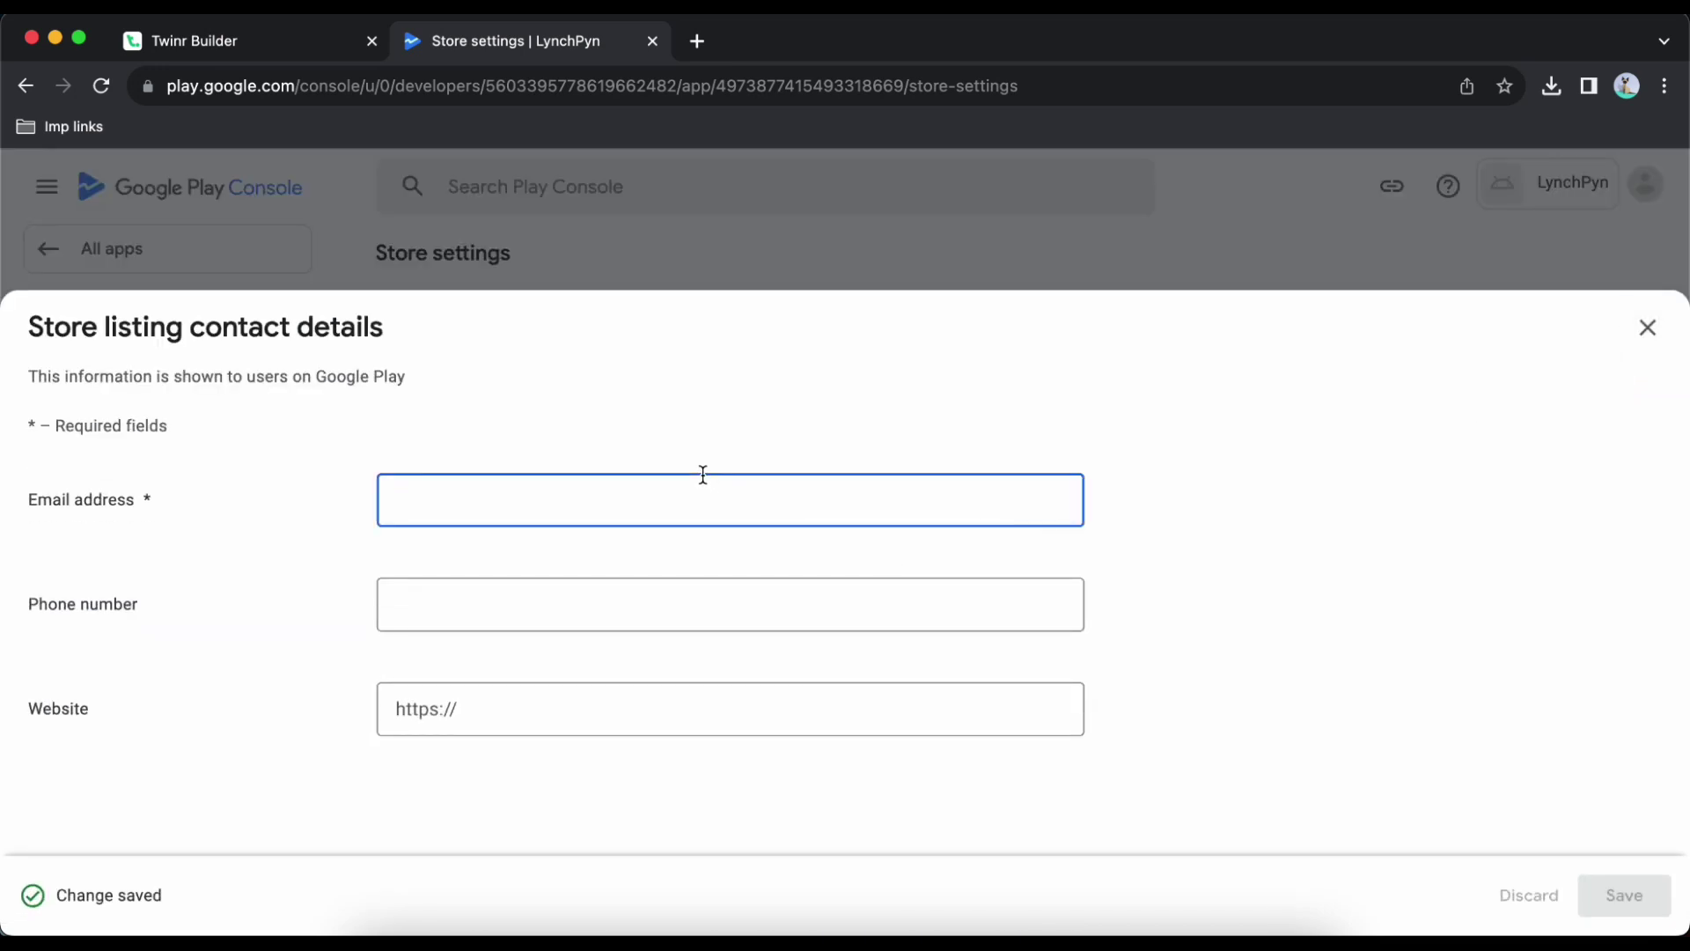
key("super+v")
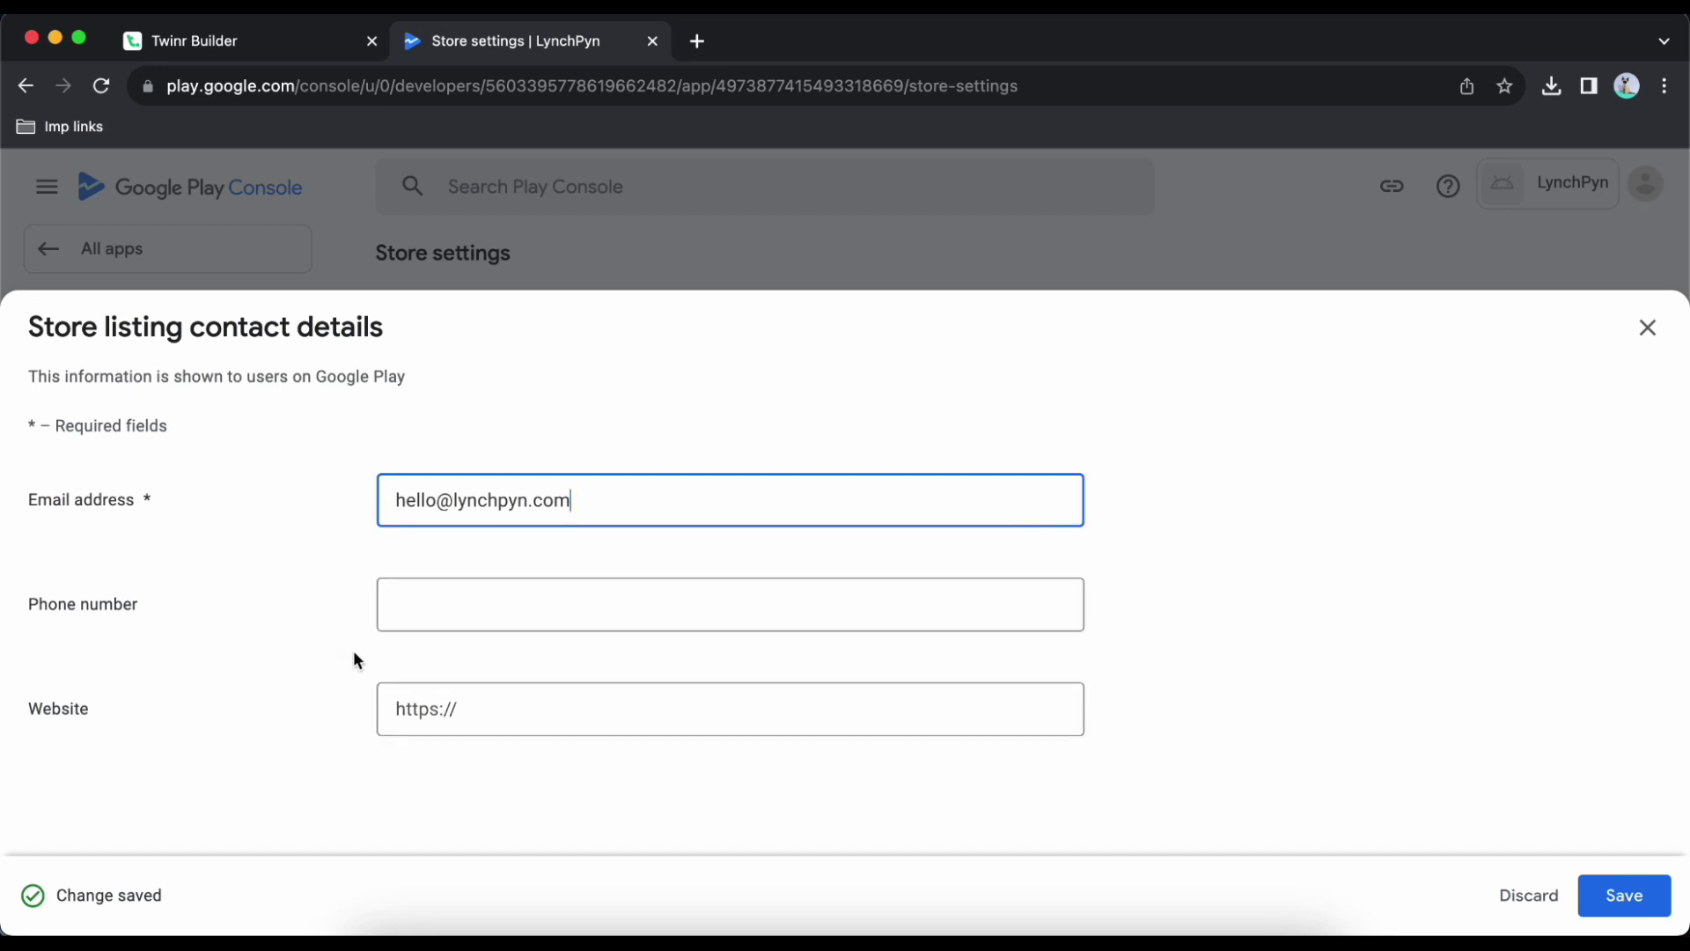
left_click(1644, 890)
left_click(1646, 327)
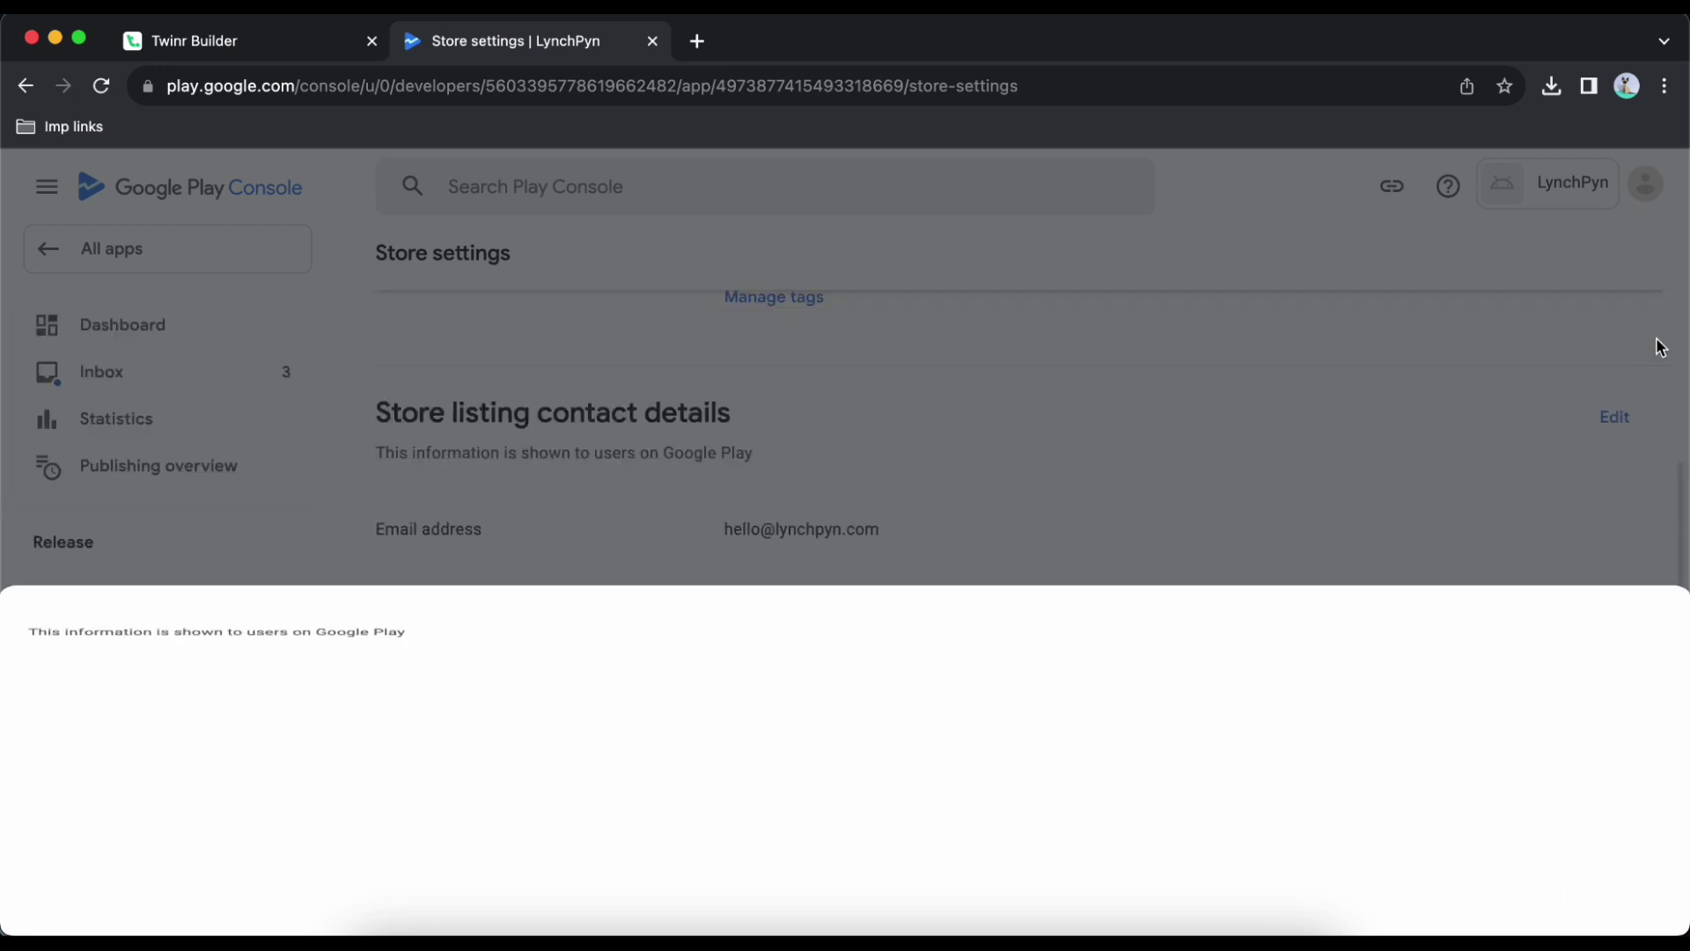
scroll(934, 652, "down", 4)
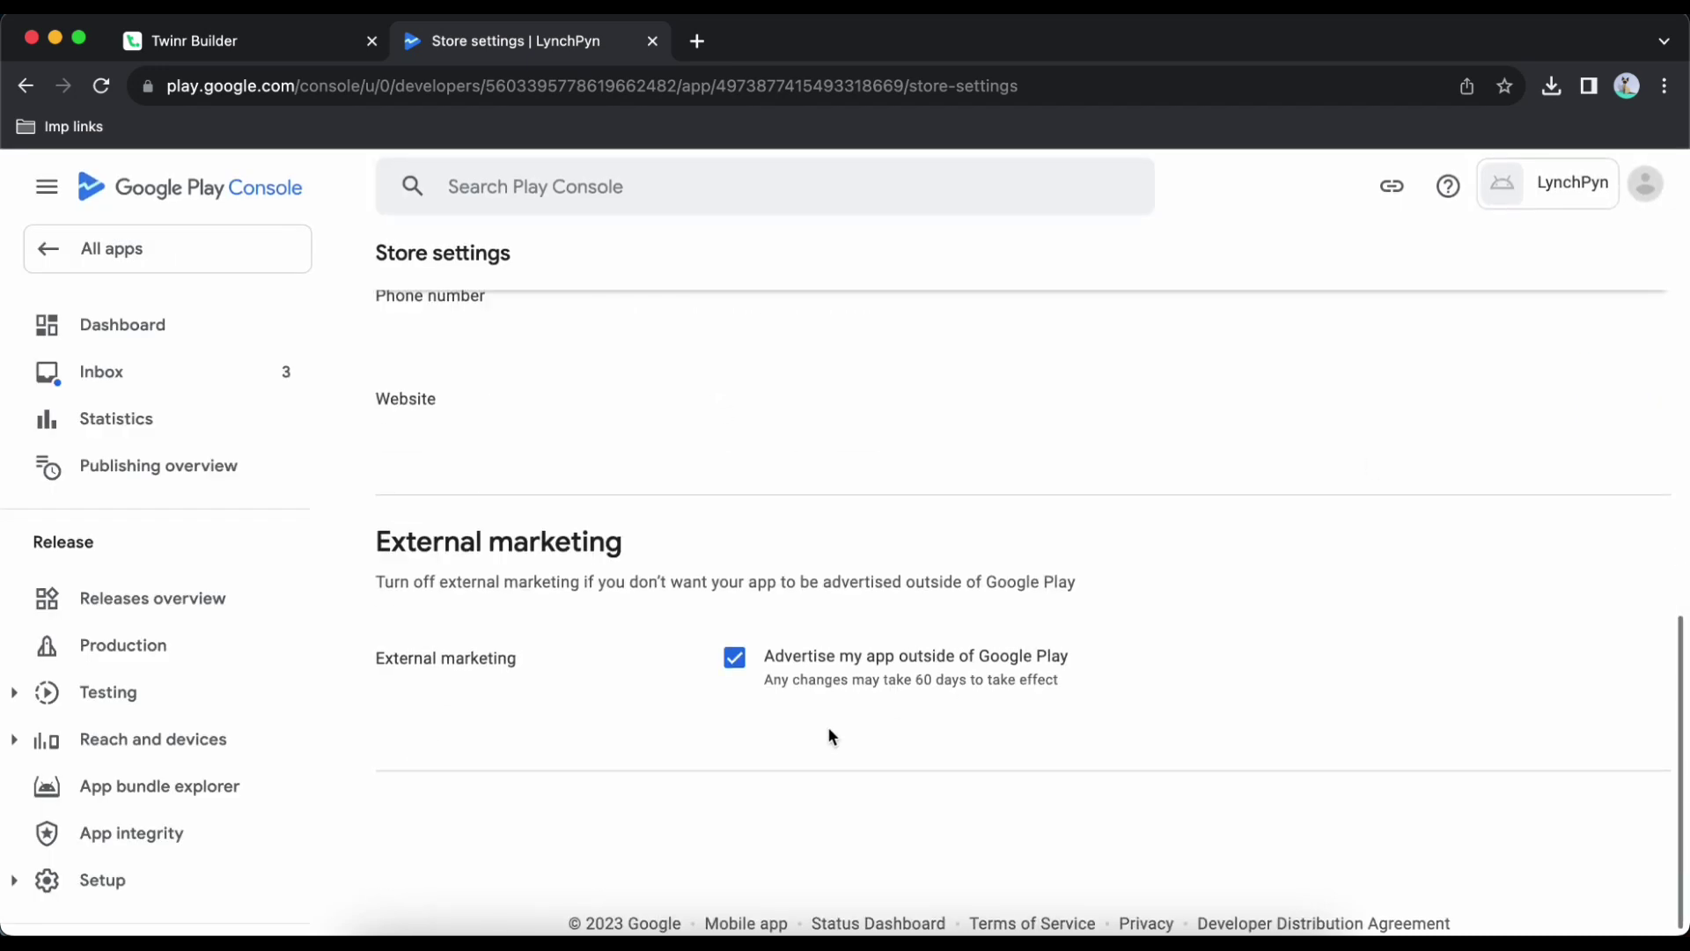
scroll(715, 739, "up", 6)
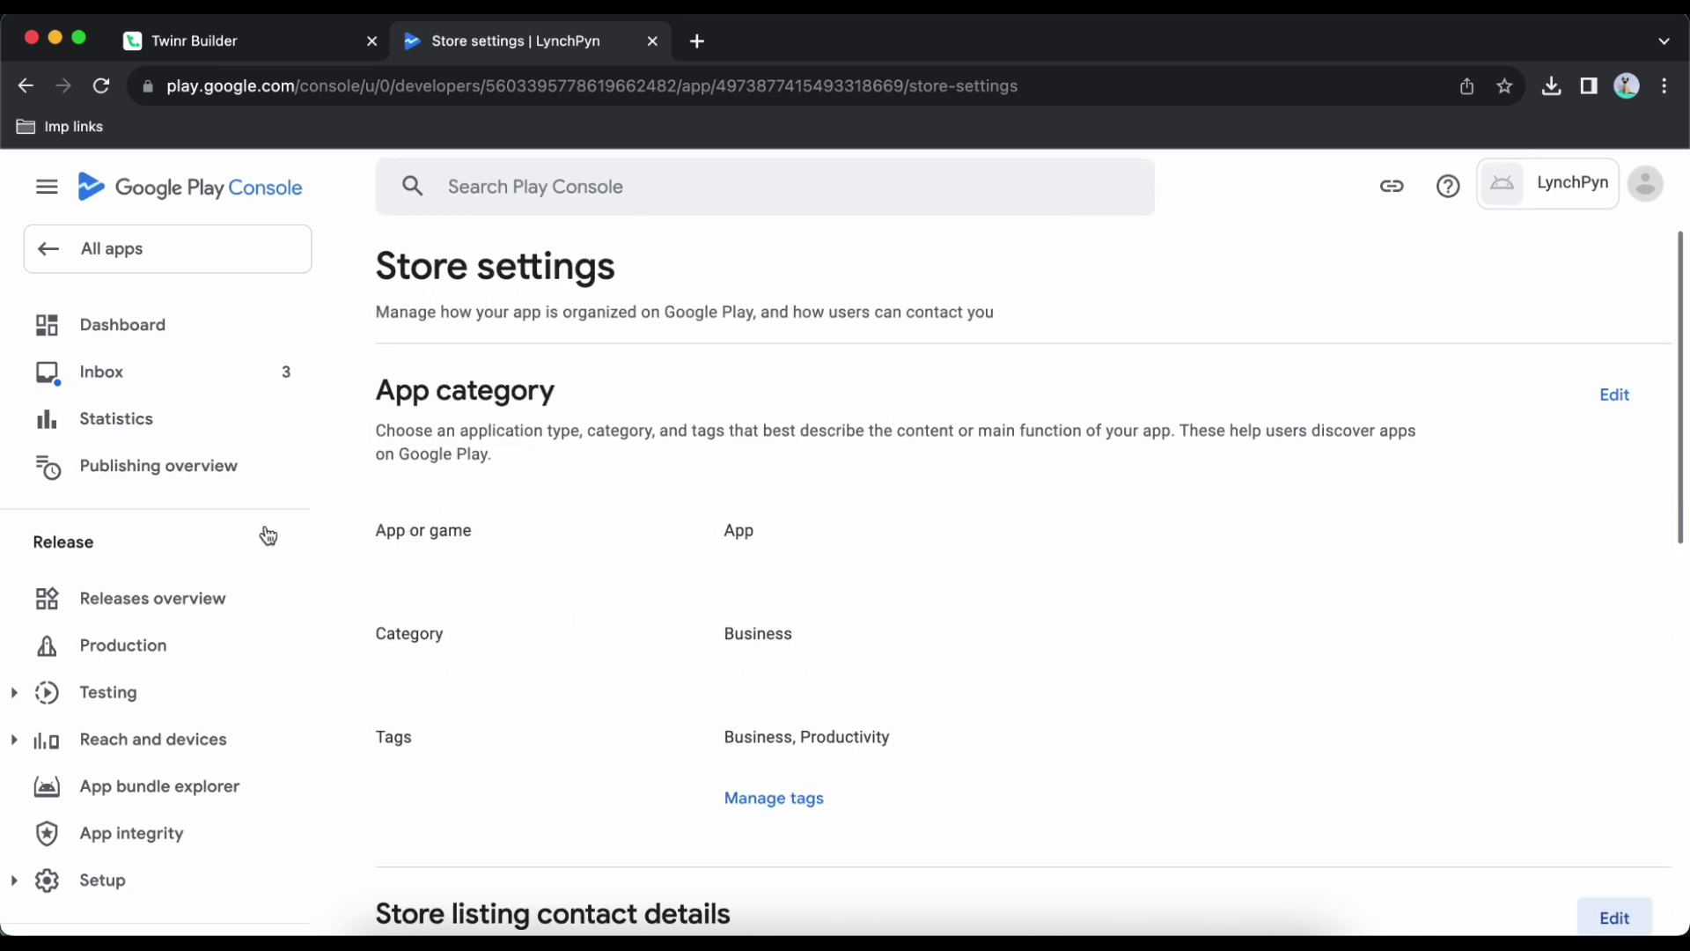
Go from the dashboard to the Main store listing setup page
left_click(145, 326)
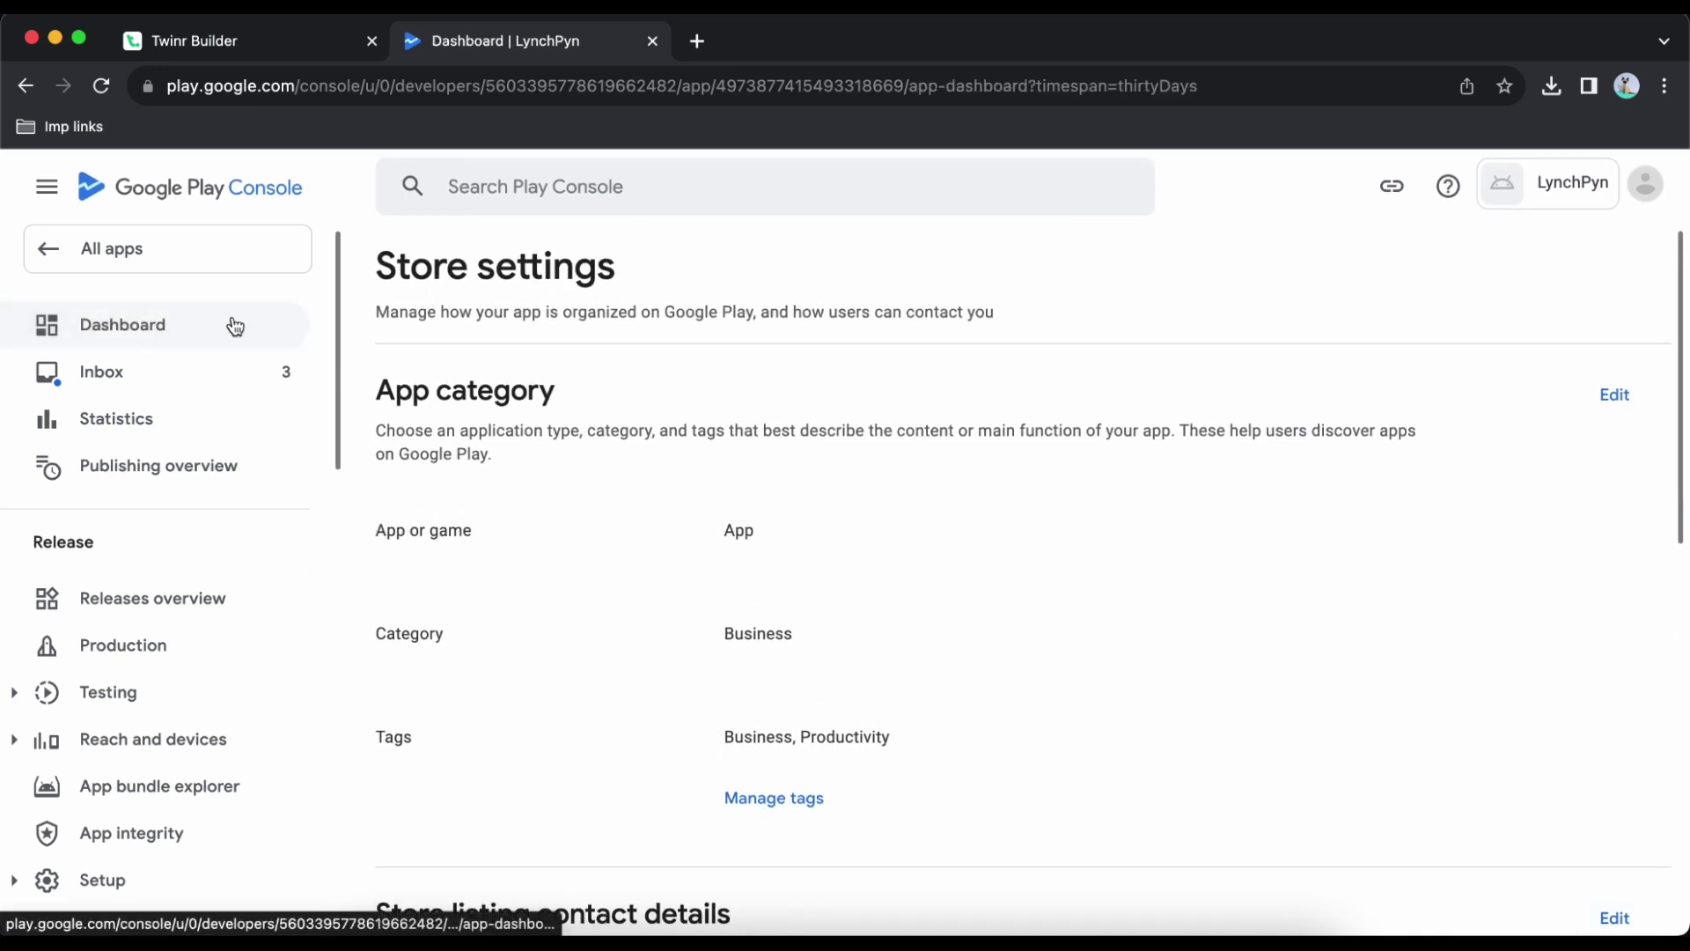
scroll(841, 713, "down", 10)
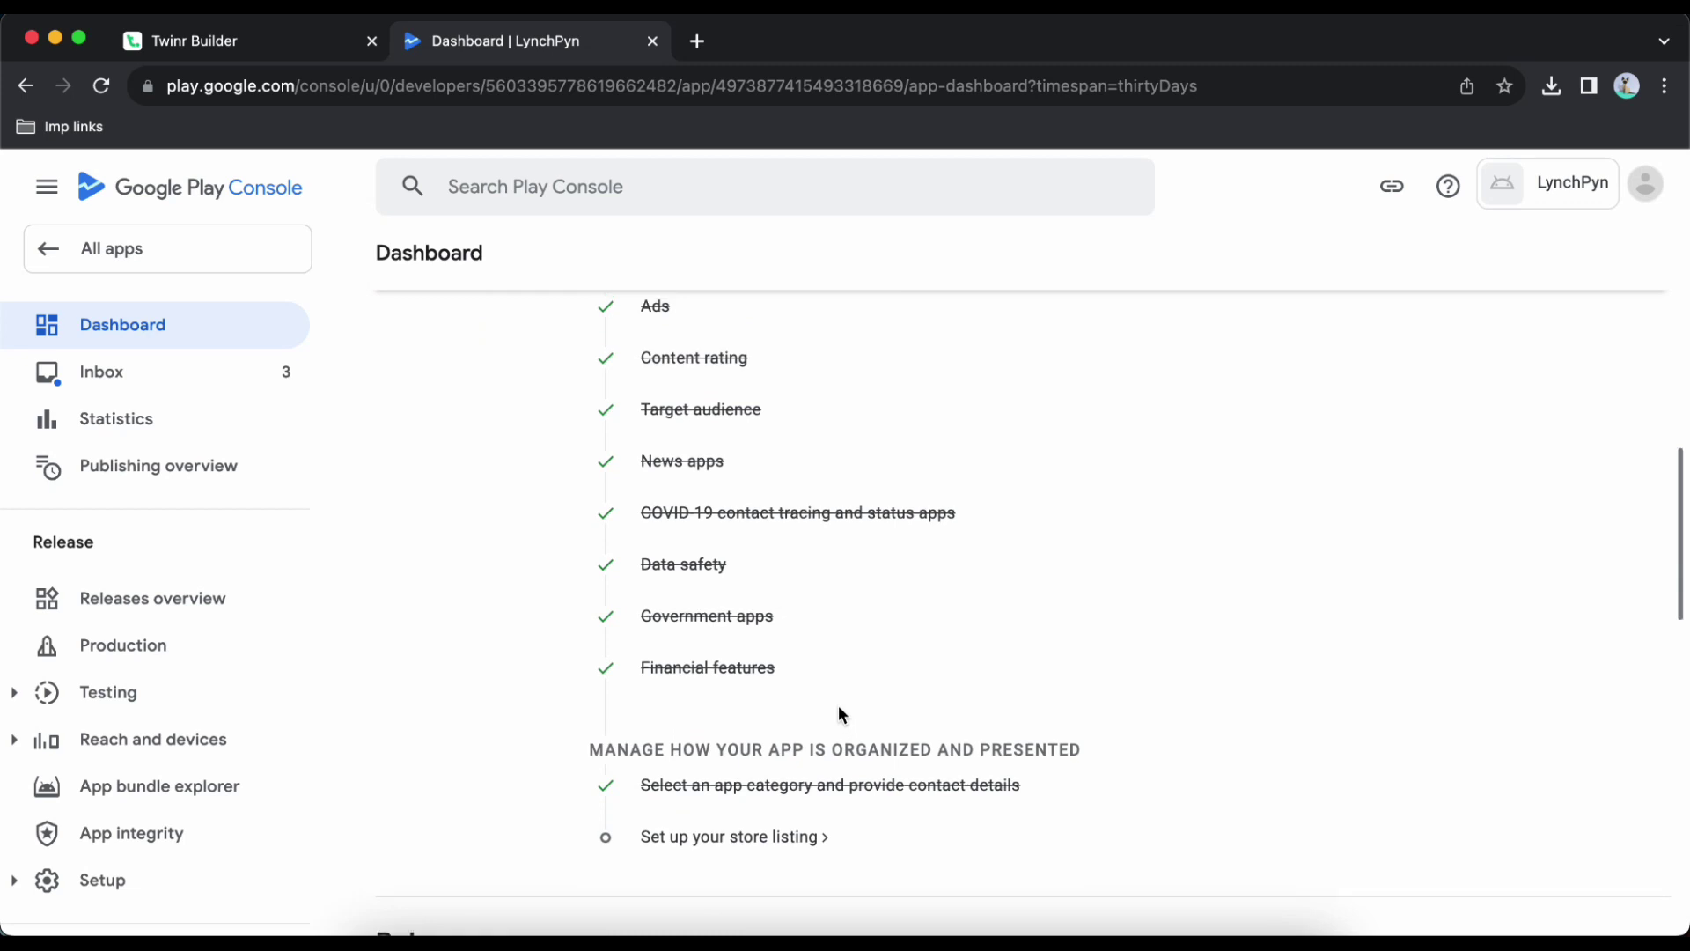
scroll(838, 711, "down", 1)
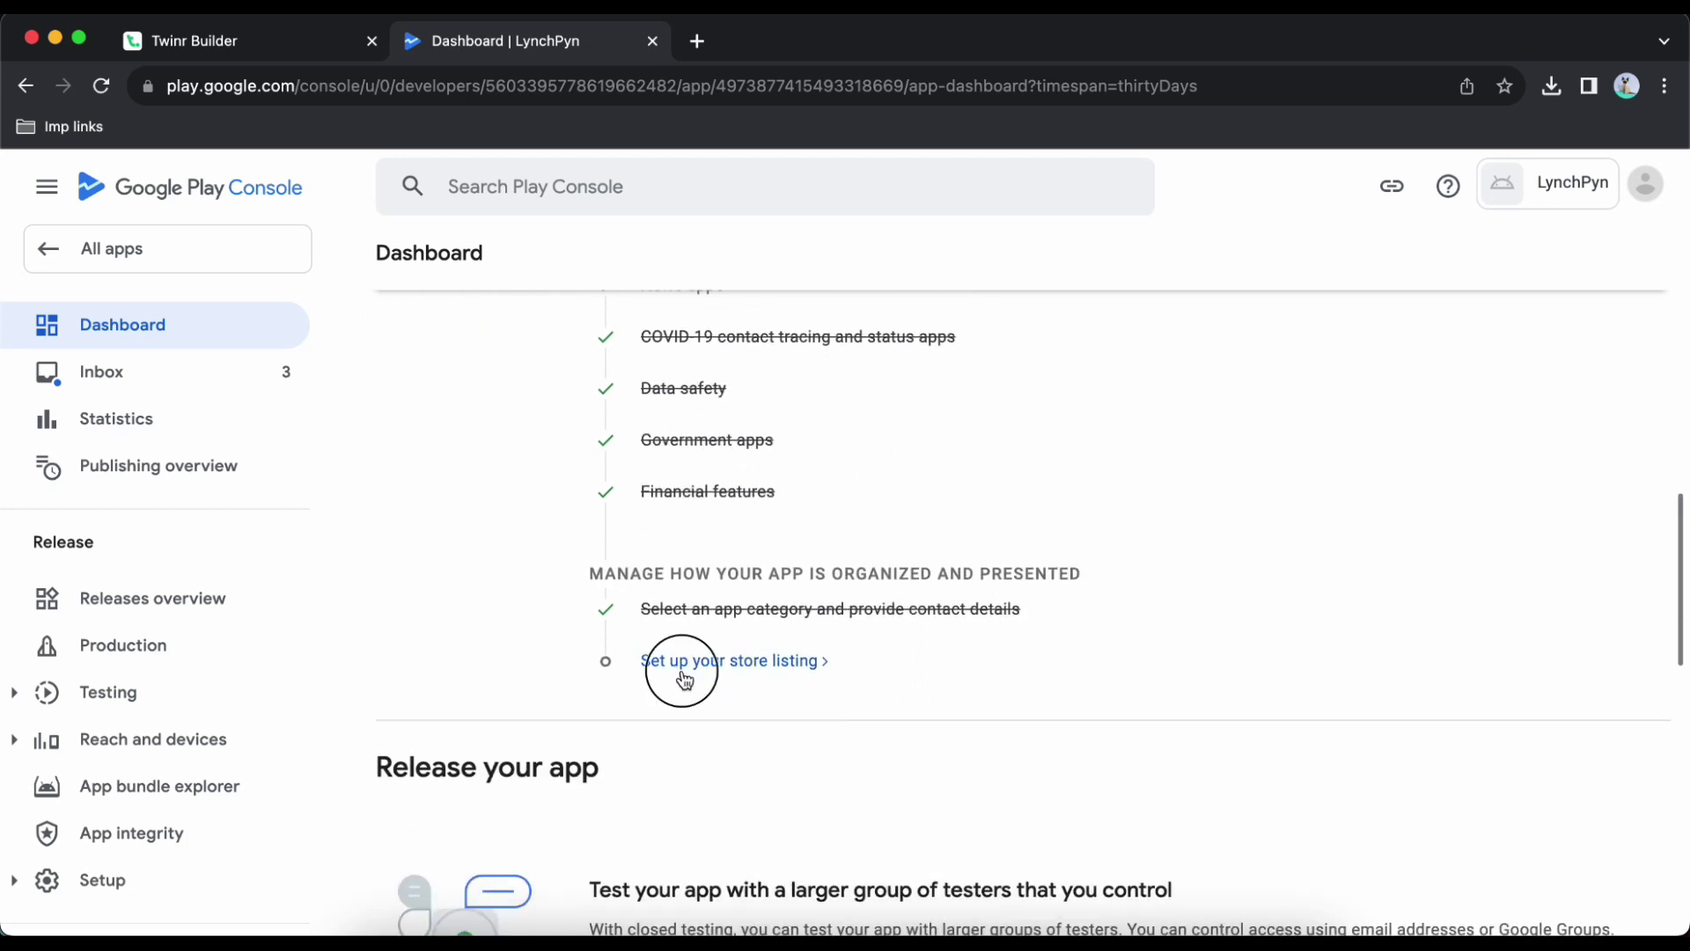
left_click(685, 678)
scroll(705, 720, "down", 5)
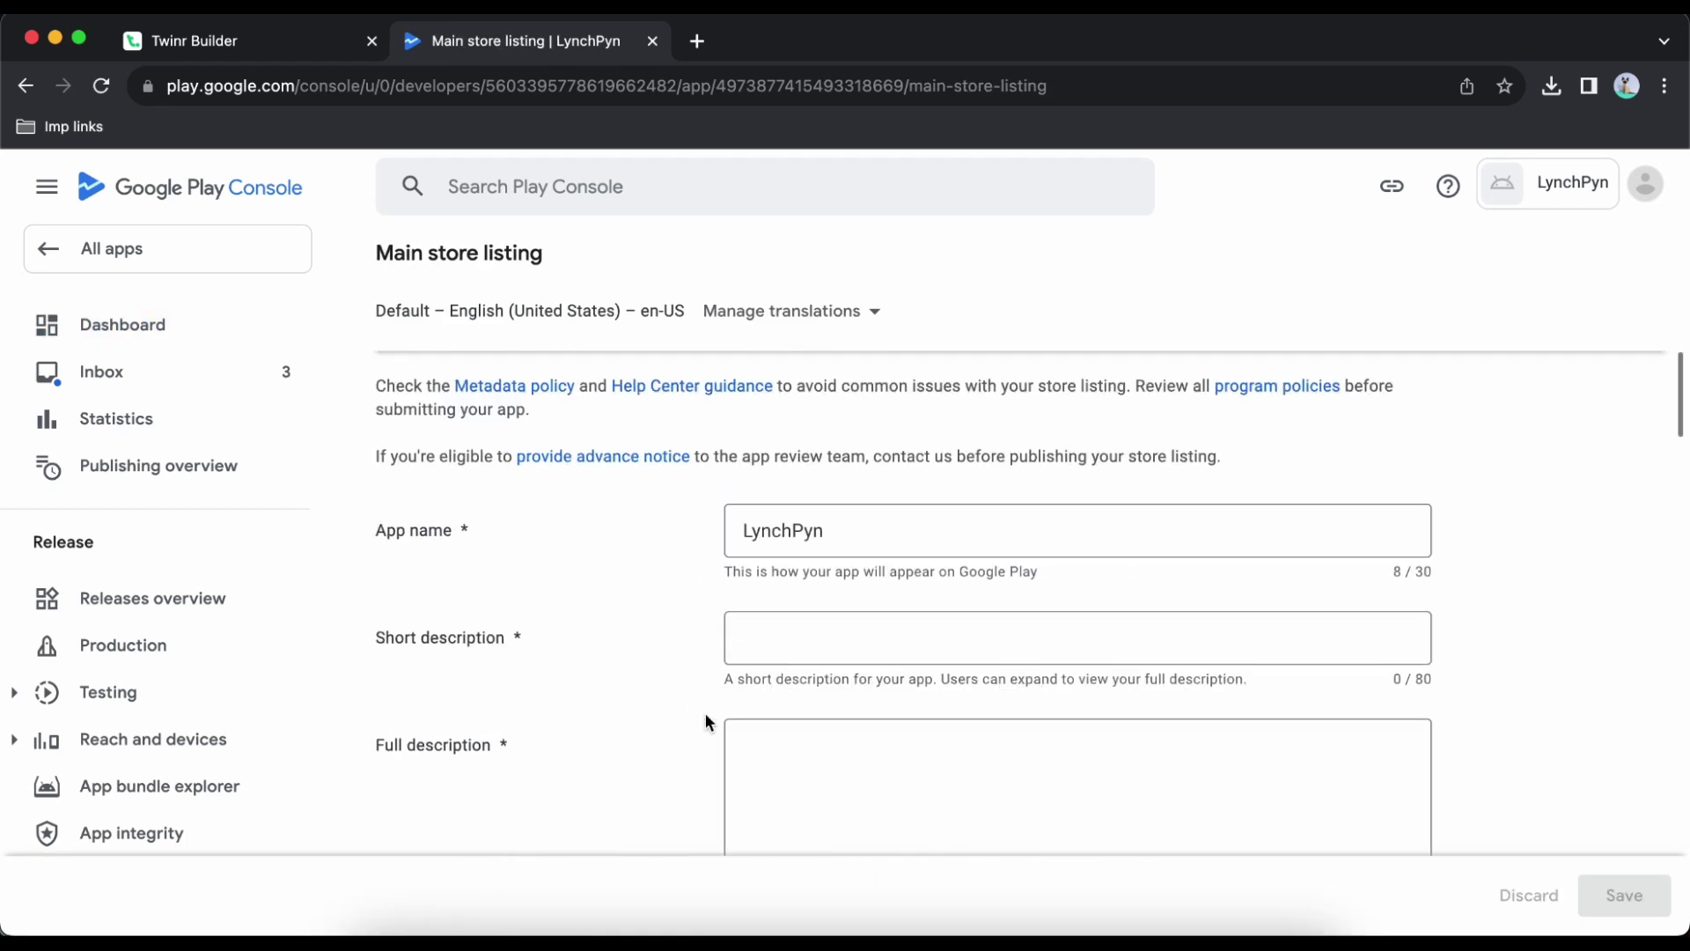
scroll(705, 713, "down", 1)
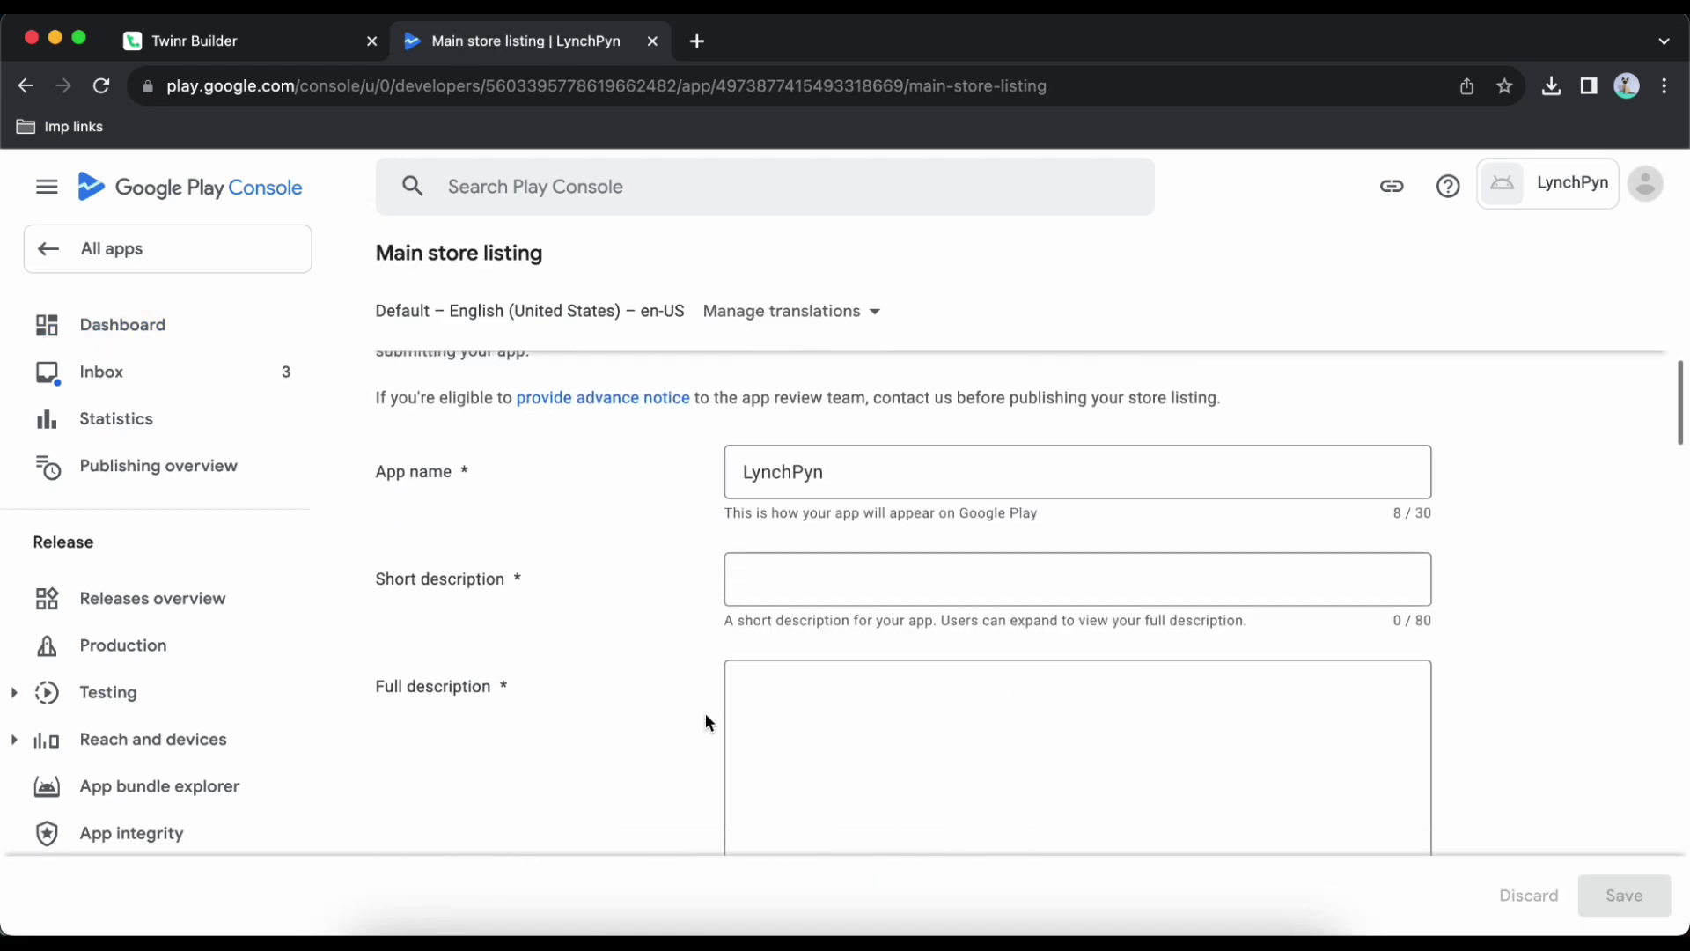
Fill the short description with the short version text from Notes, ending with a period
left_click(799, 588)
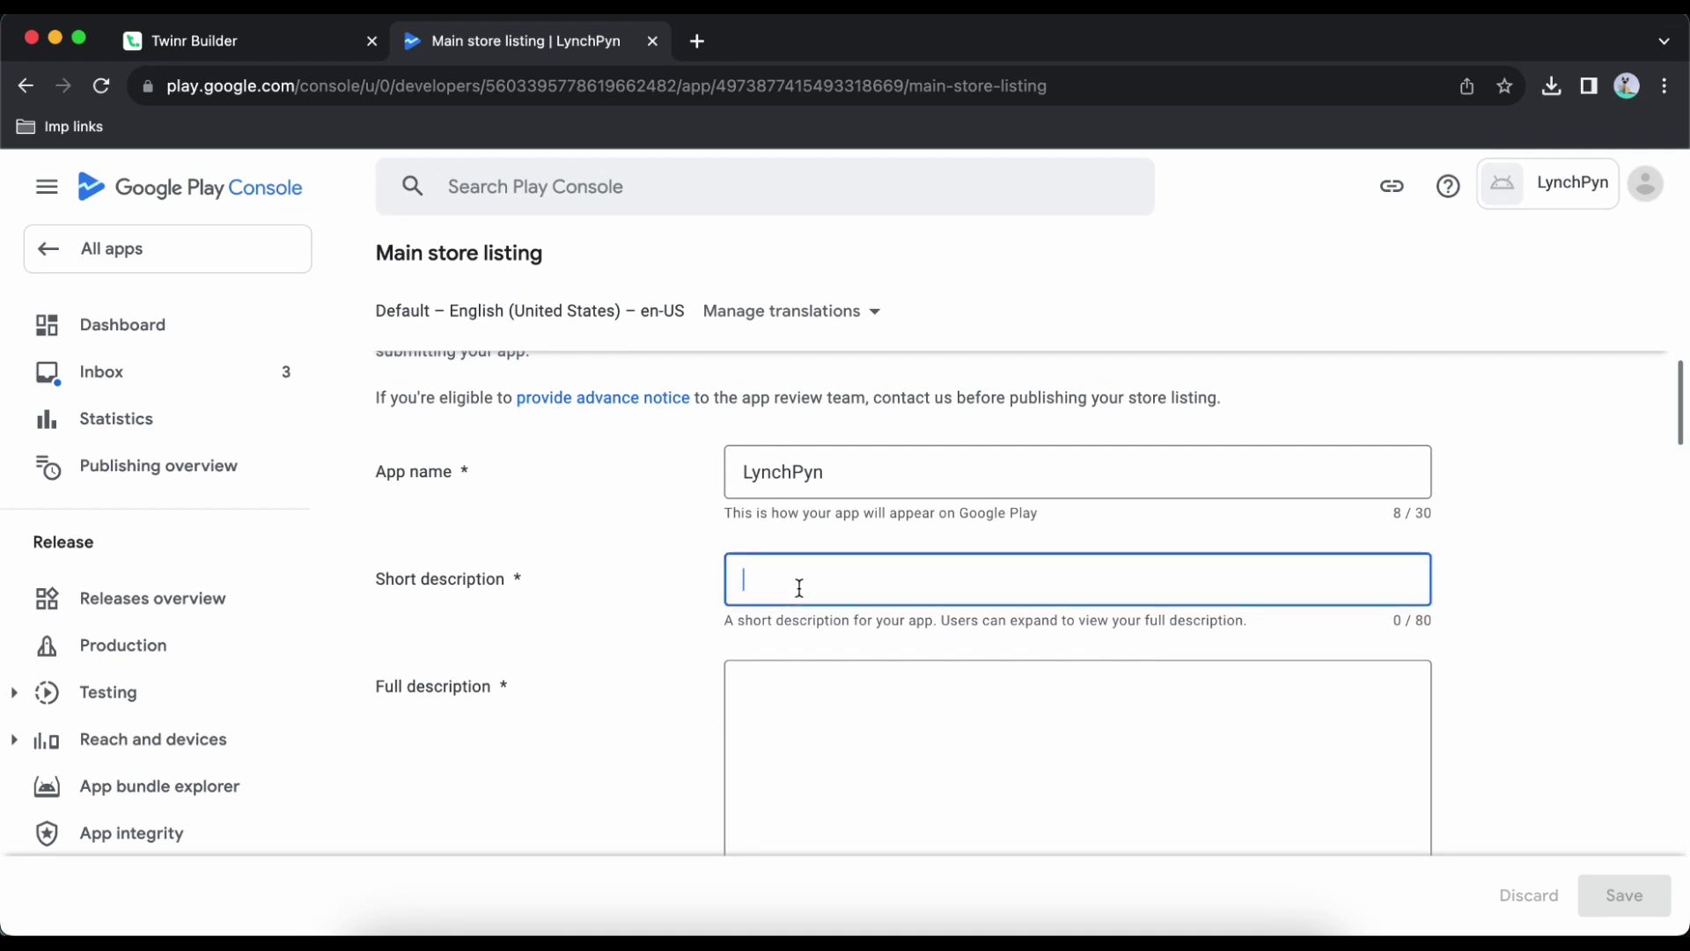
key("super+Tab")
scroll(710, 527, "up", 5)
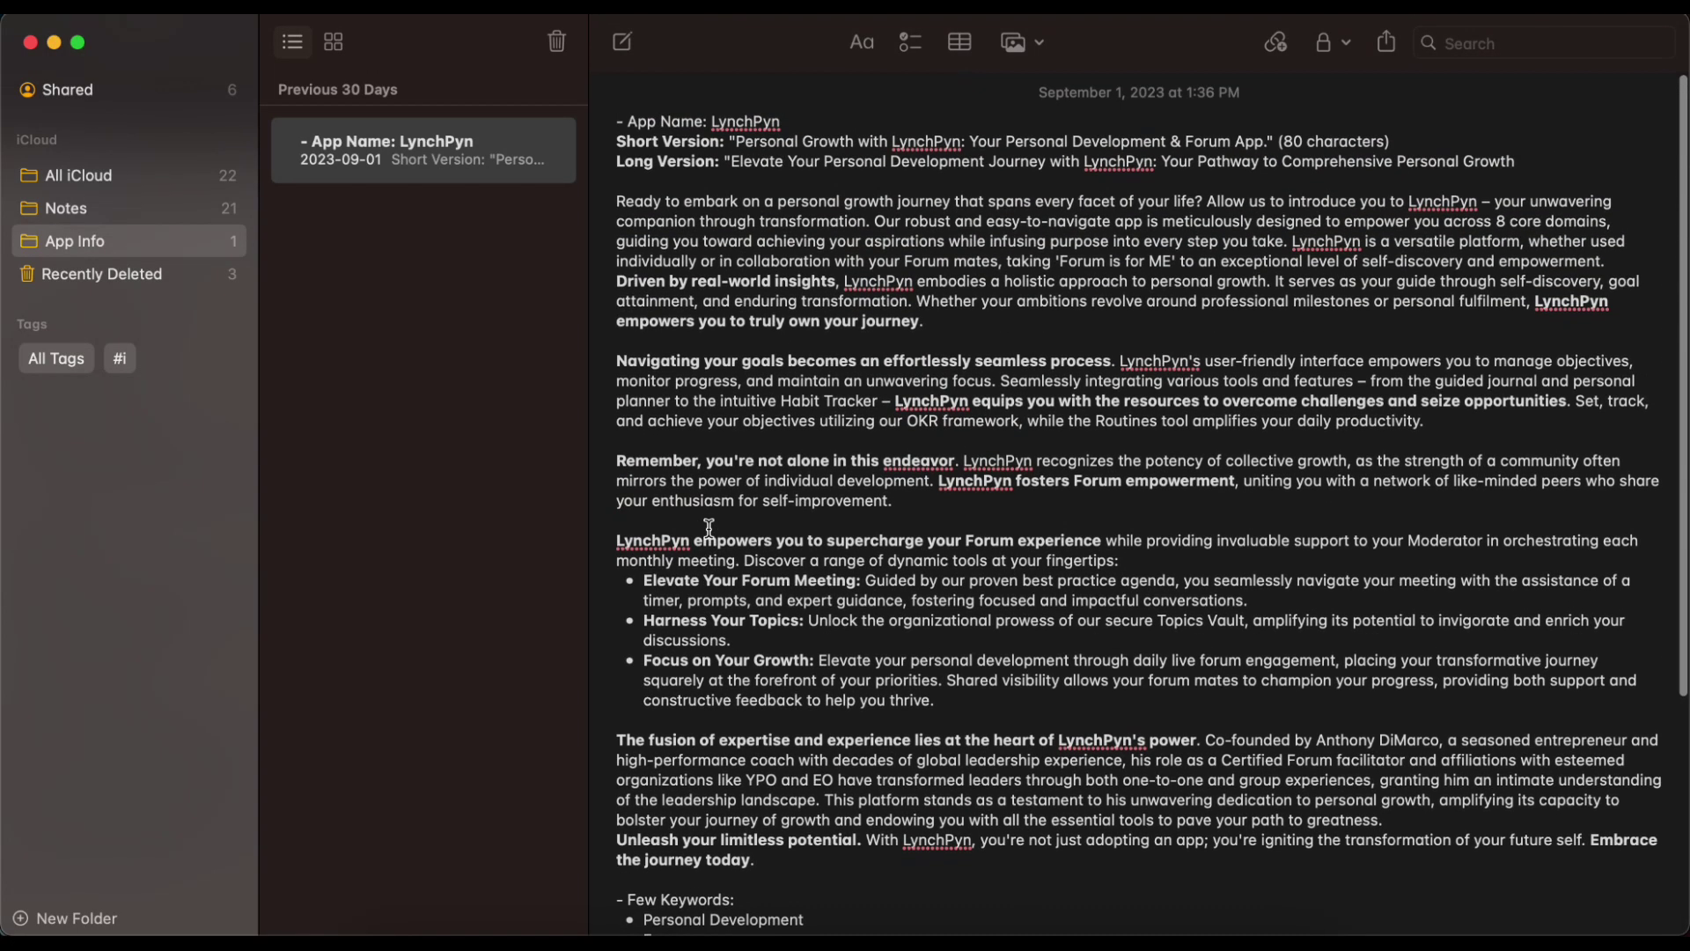
left_click_drag(738, 139, 995, 141)
left_click(1010, 141)
left_click_drag(736, 141, 1264, 143)
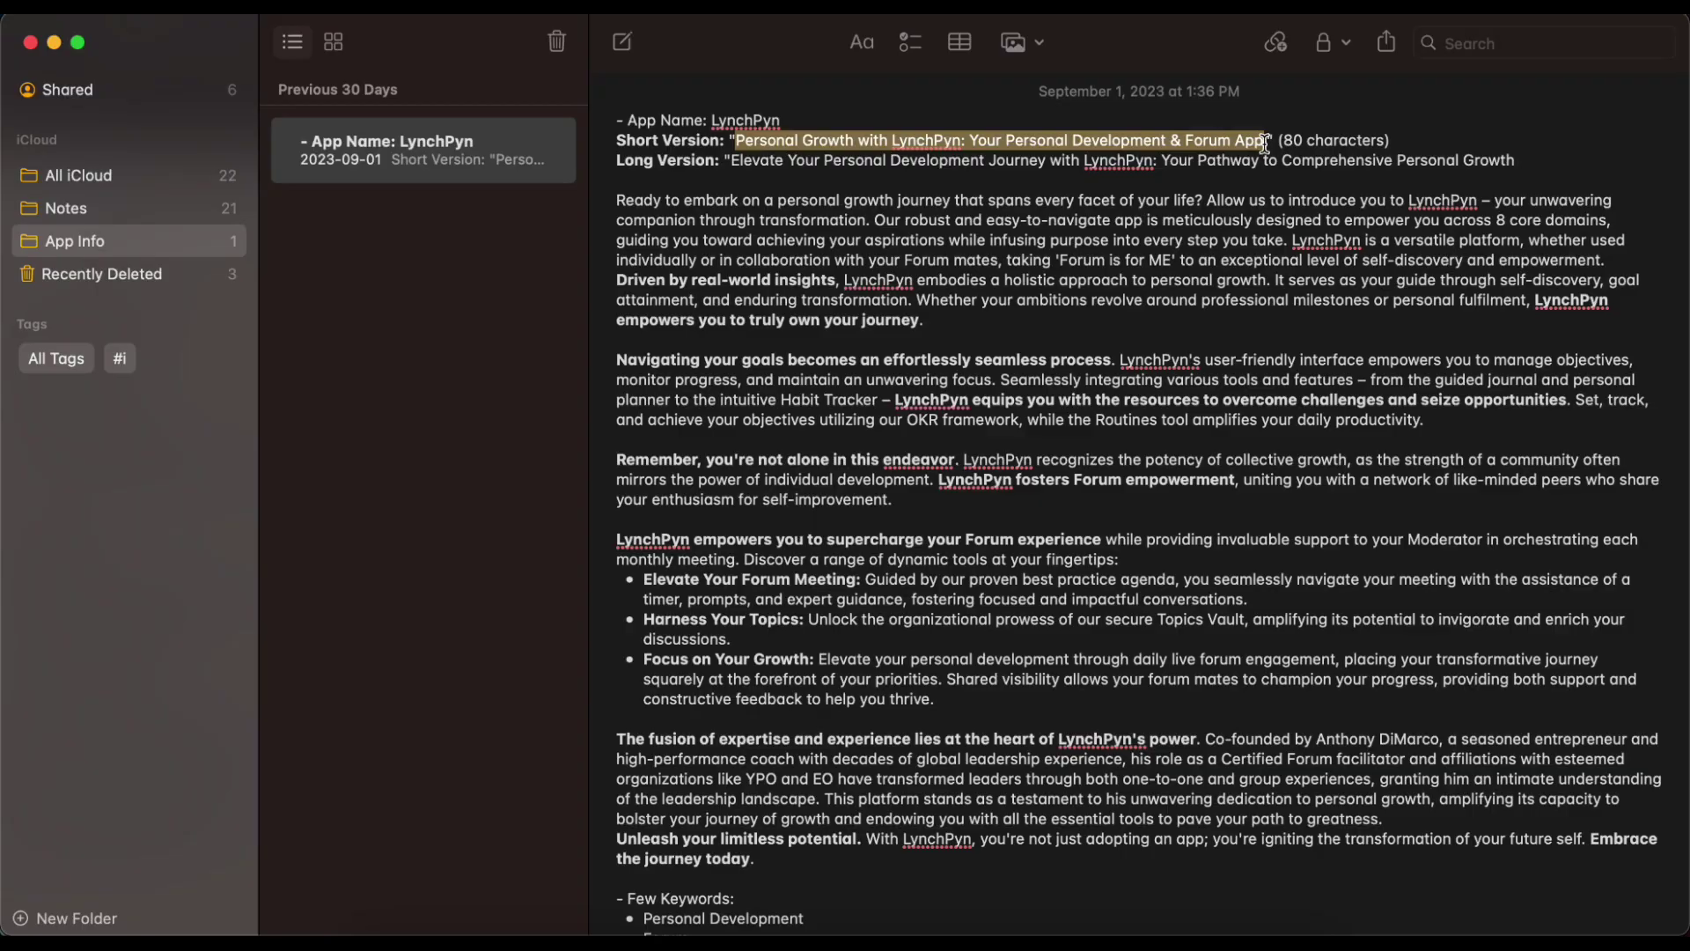
key("super+c")
key("super+Tab")
key("super+v")
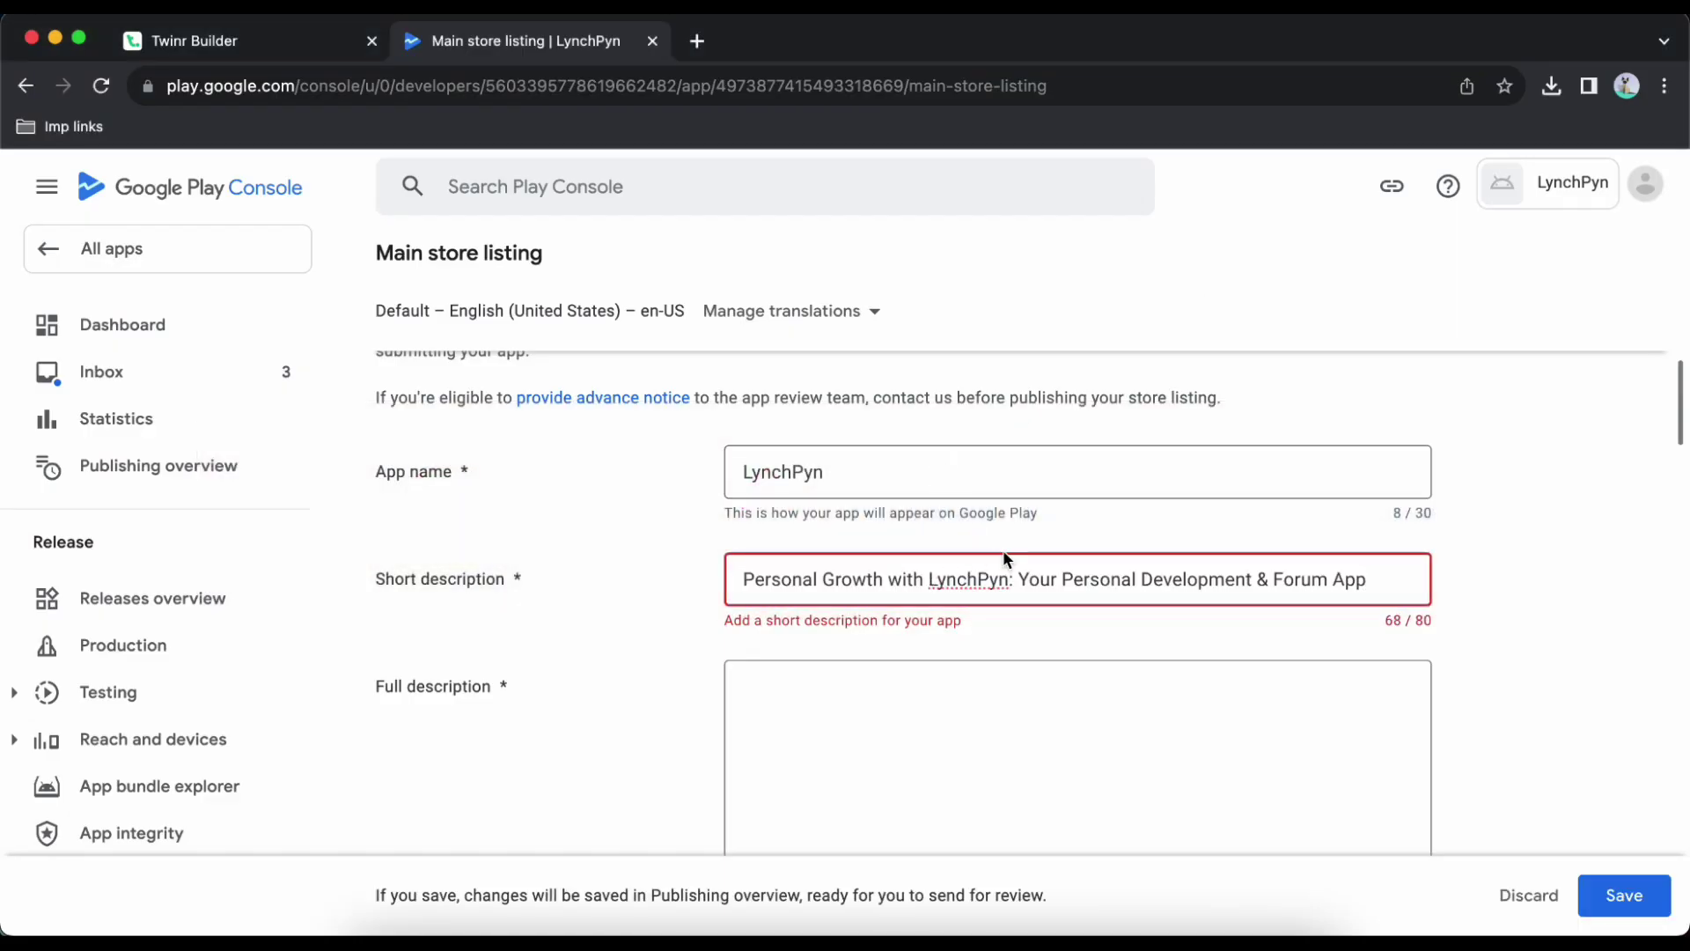
type(".")
Paste the long description from Notes into the Full description field
left_click(869, 737)
key("super+Tab")
left_click(672, 259)
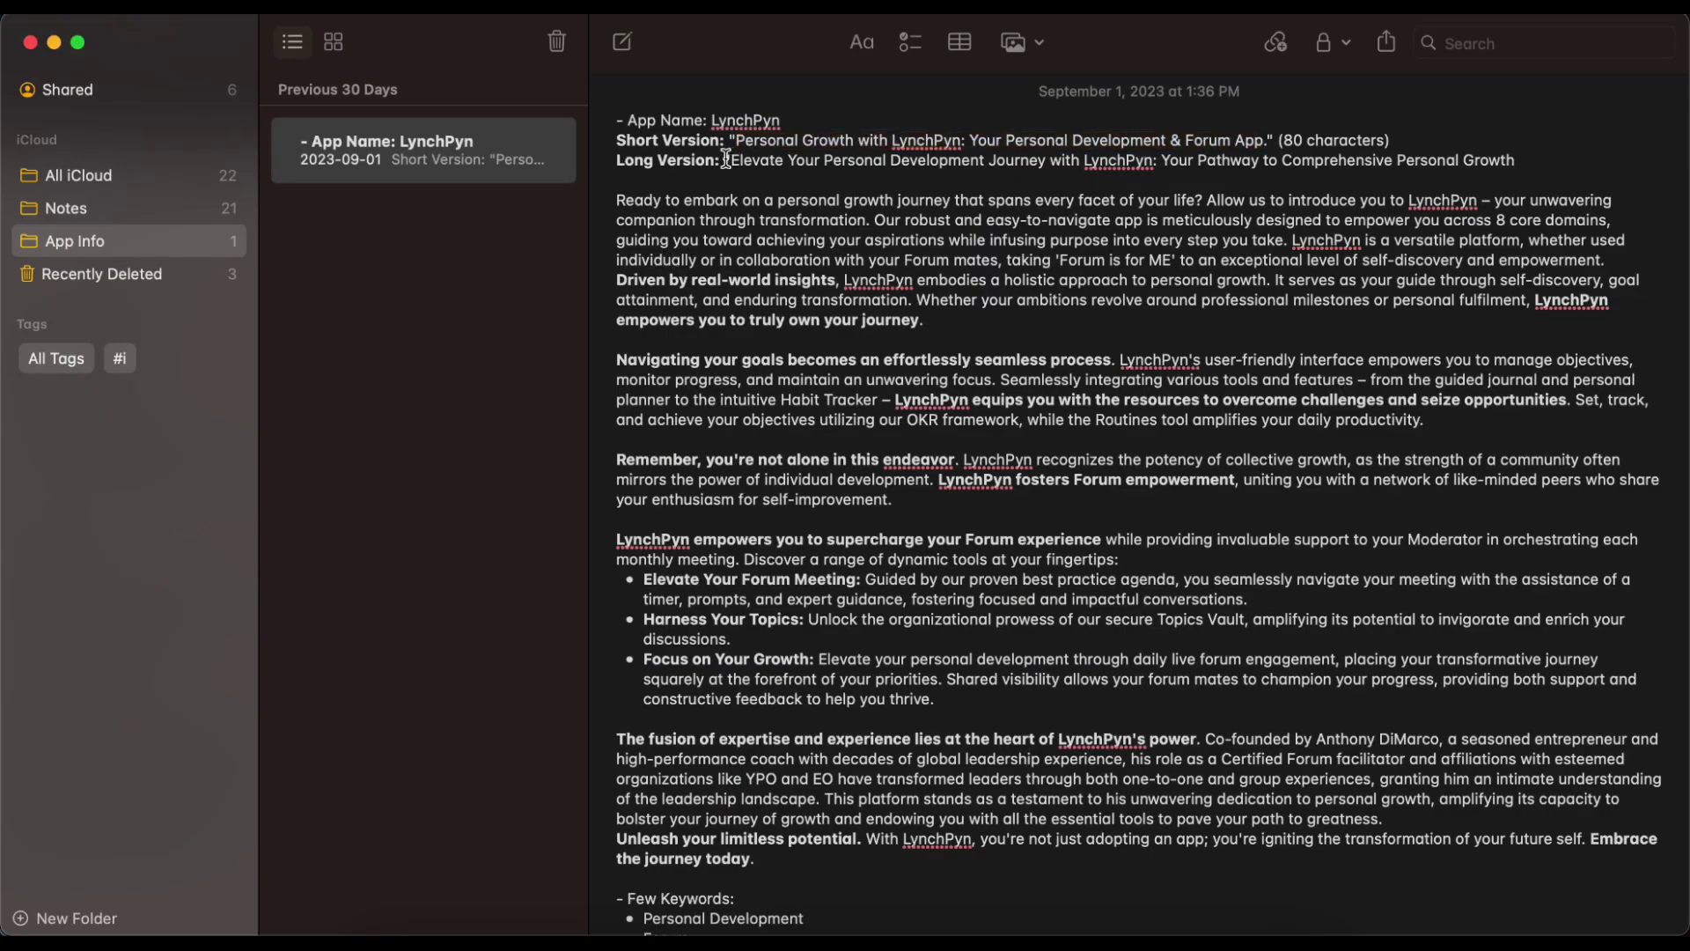
left_click_drag(726, 159, 765, 860)
key("super+Tab")
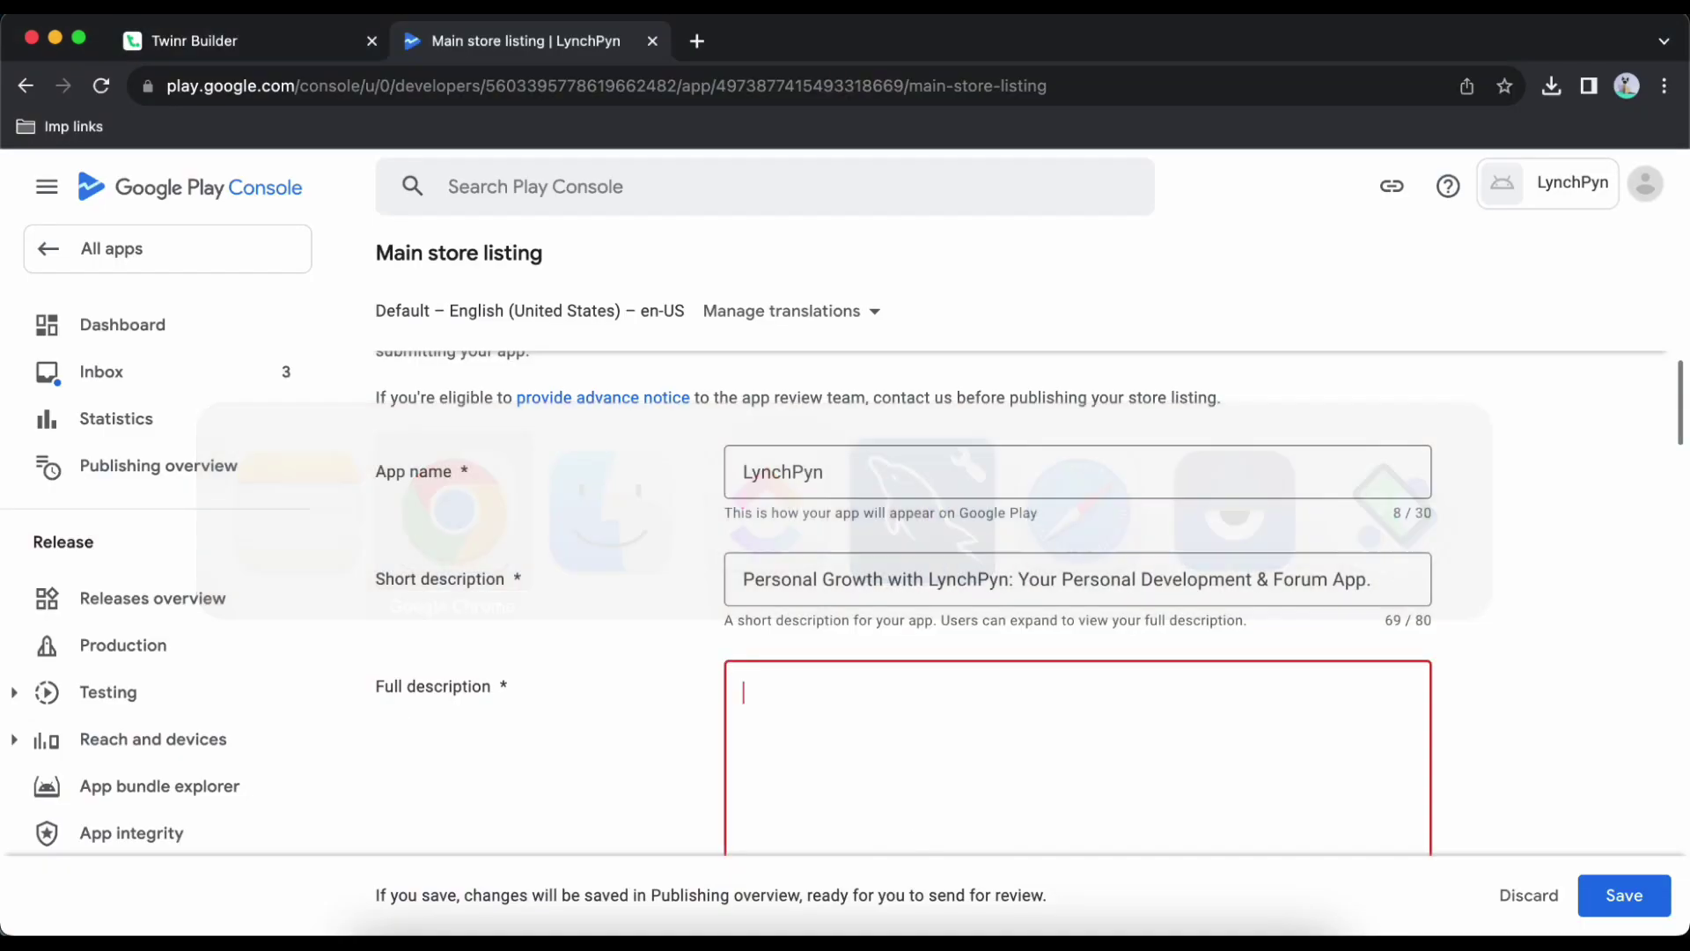
key("super+v")
scroll(972, 771, "up", 5)
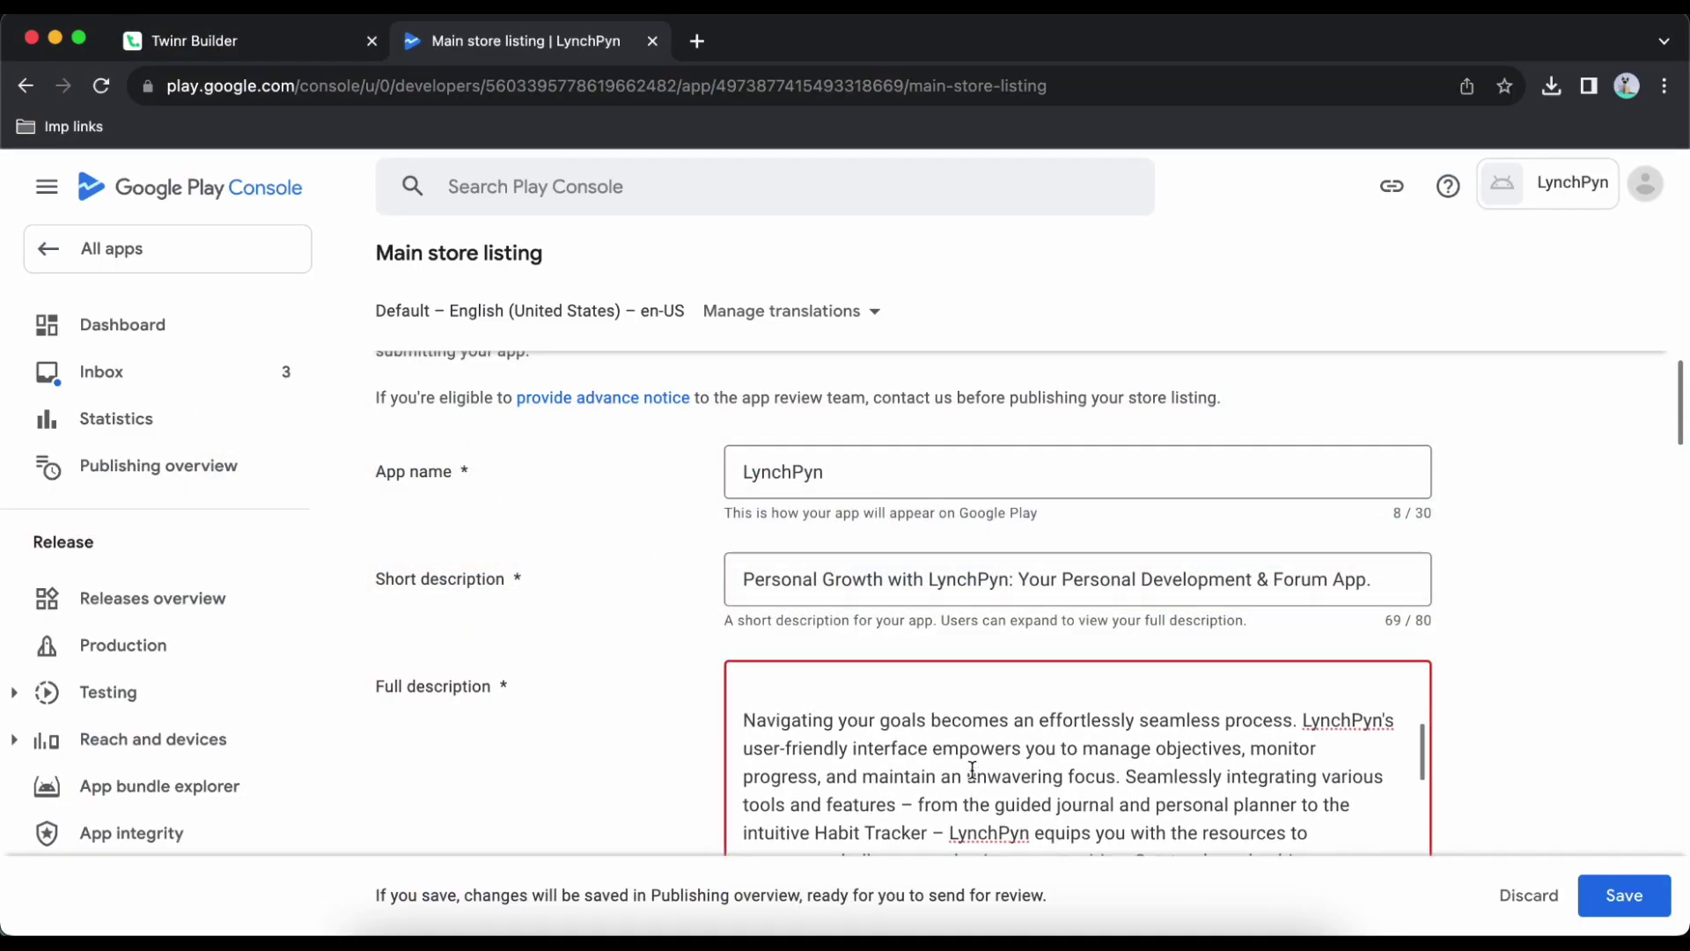
scroll(972, 771, "up", 5)
scroll(914, 706, "down", 15)
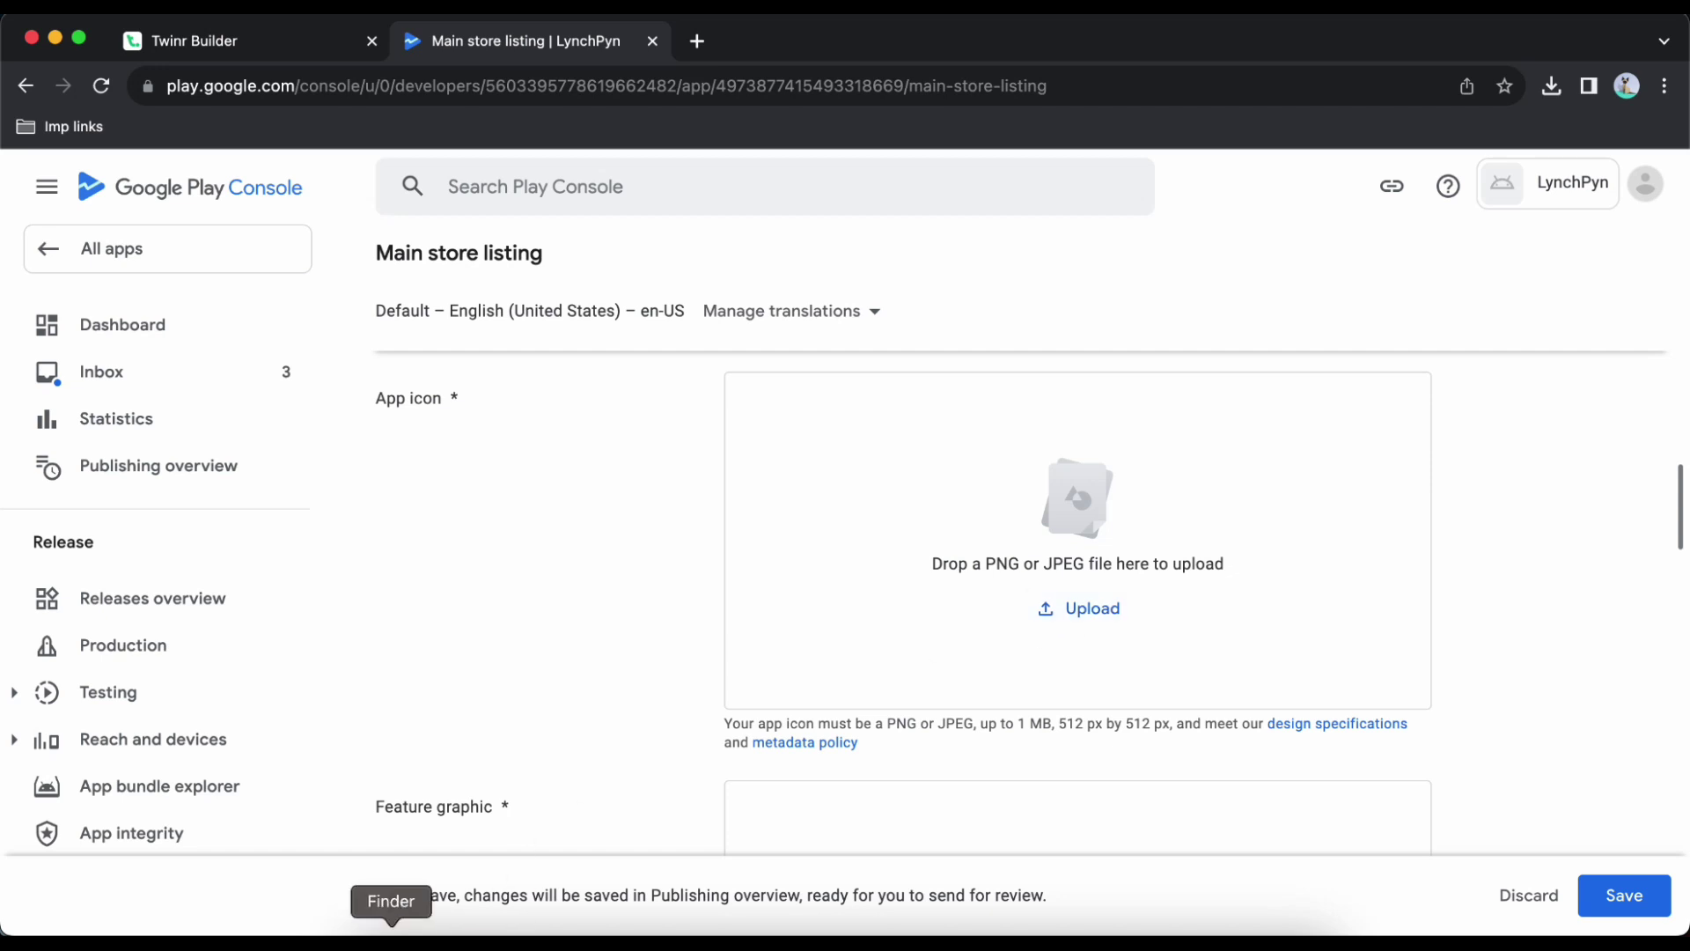
Upload the LynchPyn Logo PNG from Downloads as the app icon
left_click(390, 938)
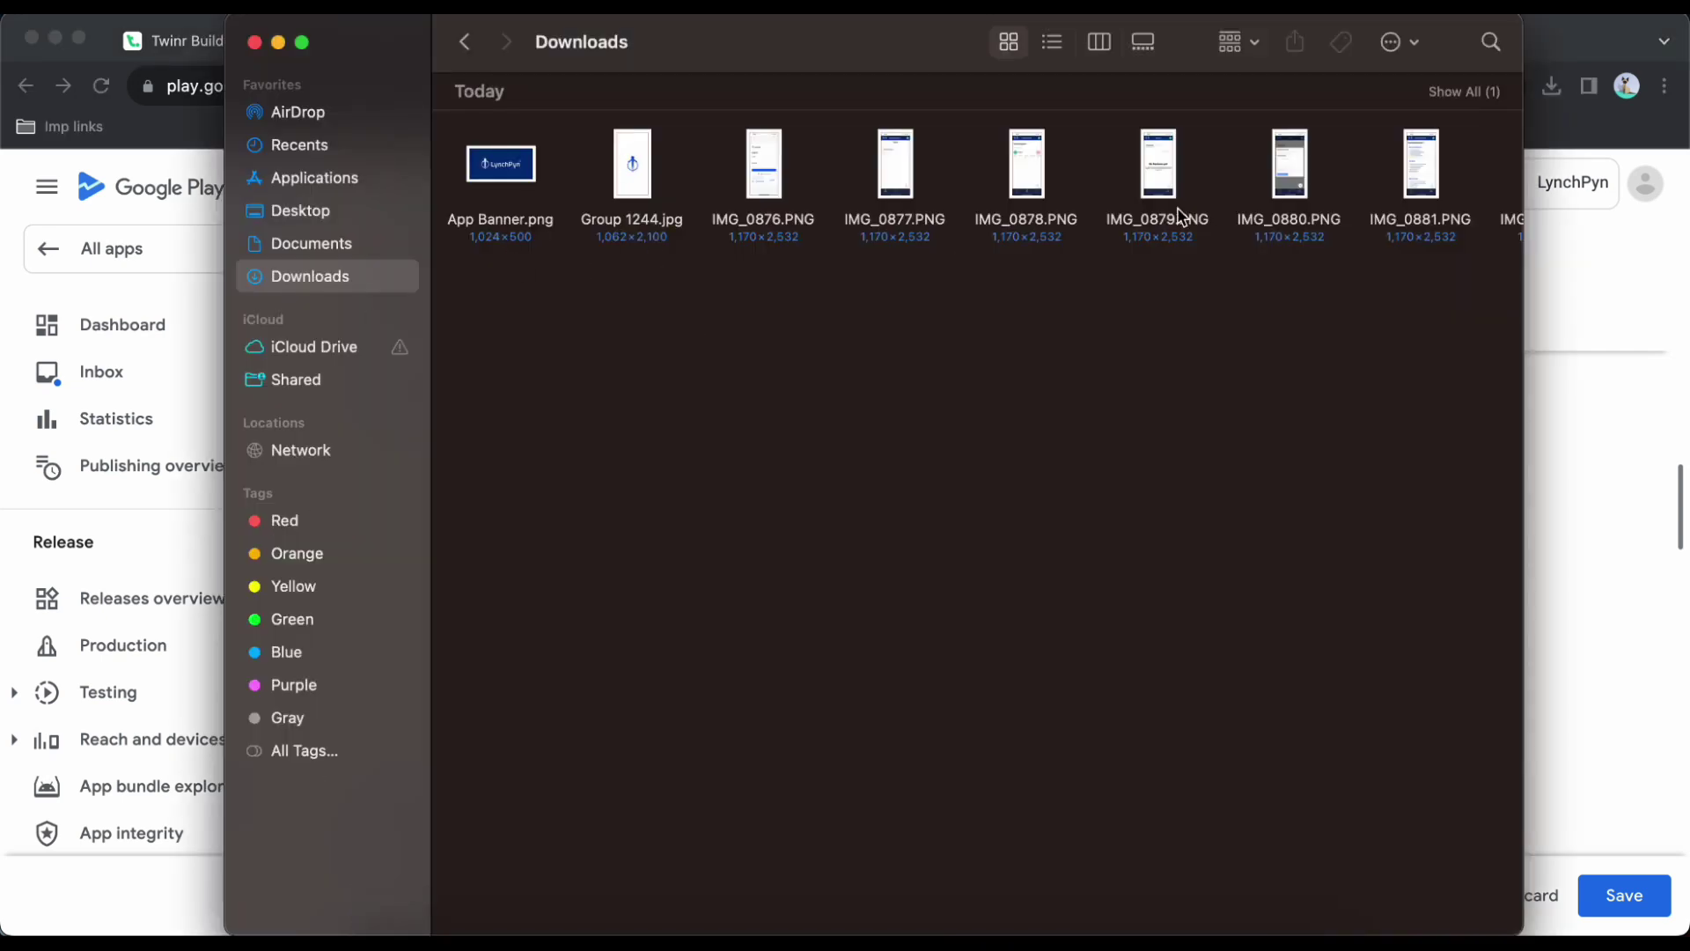
scroll(1162, 220, "right", 5)
left_click_drag(1453, 180, 1056, 616)
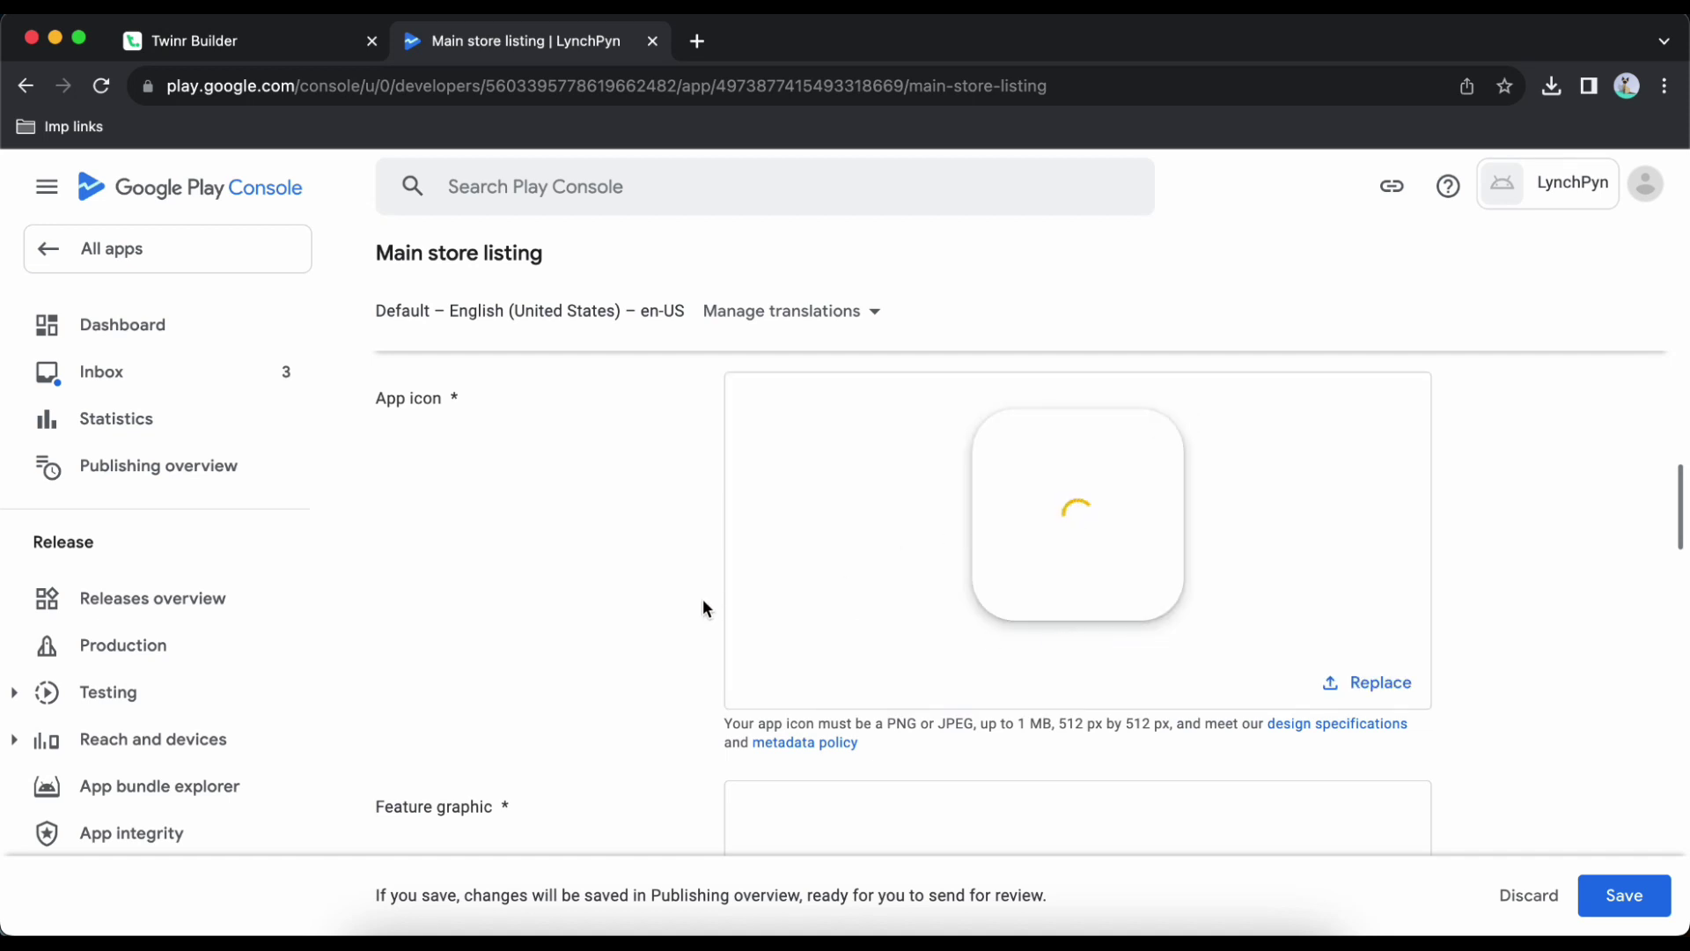
scroll(627, 616, "down", 5)
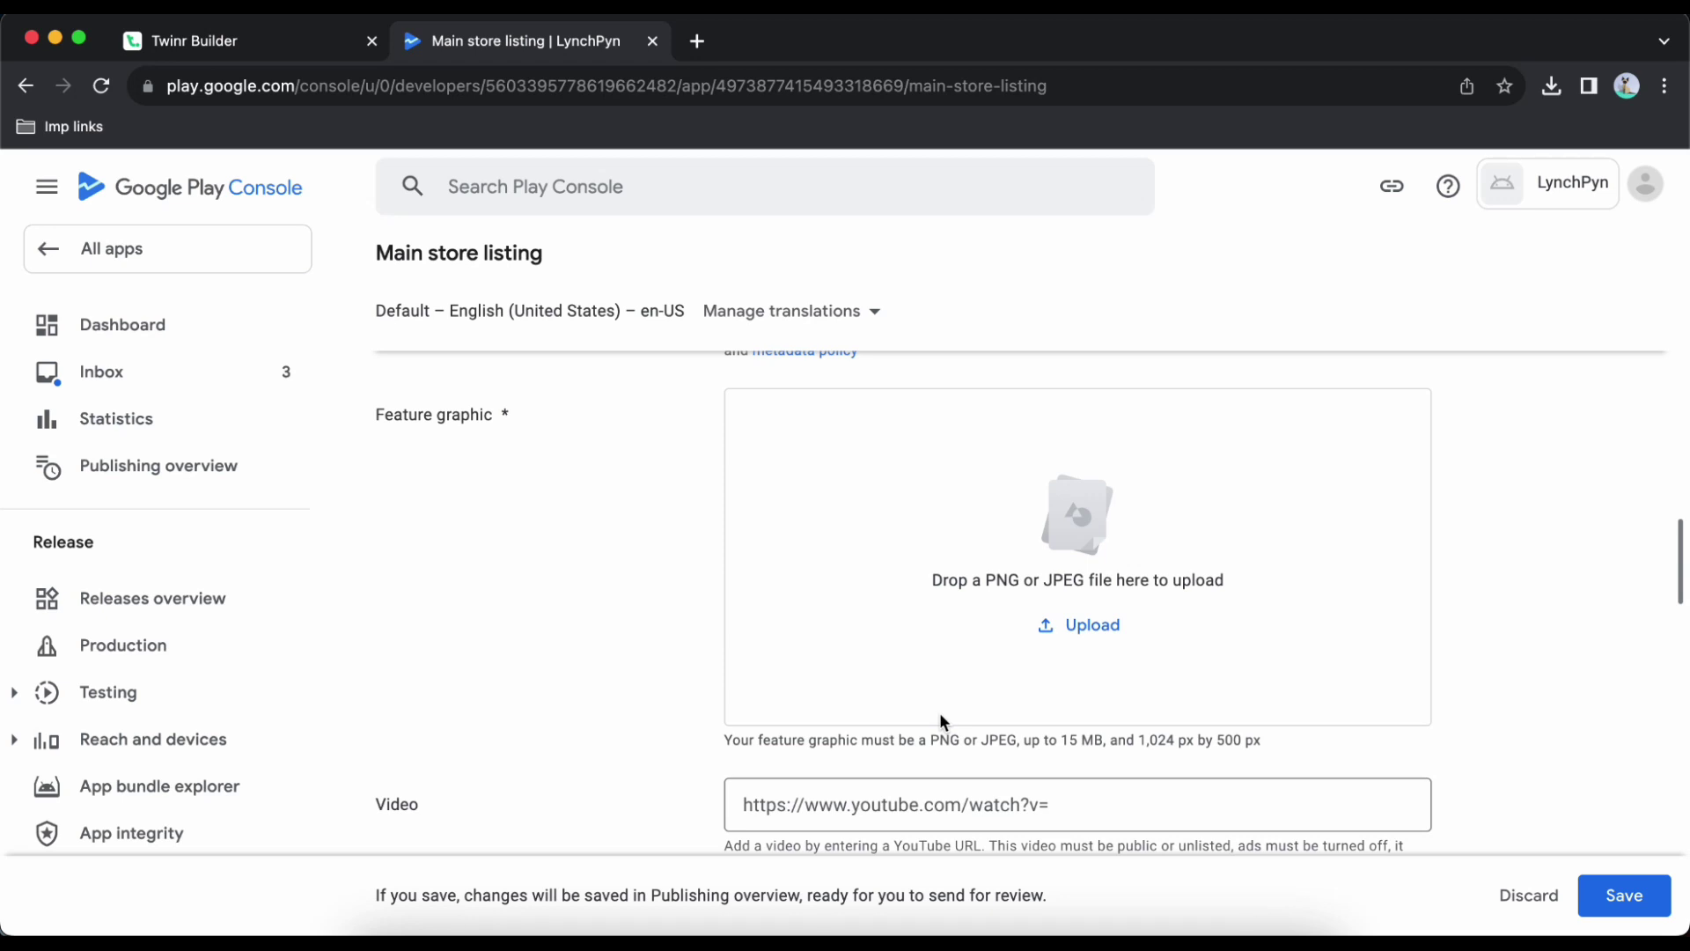
Upload App Banner.png from Downloads as the feature graphic
left_click(1047, 405)
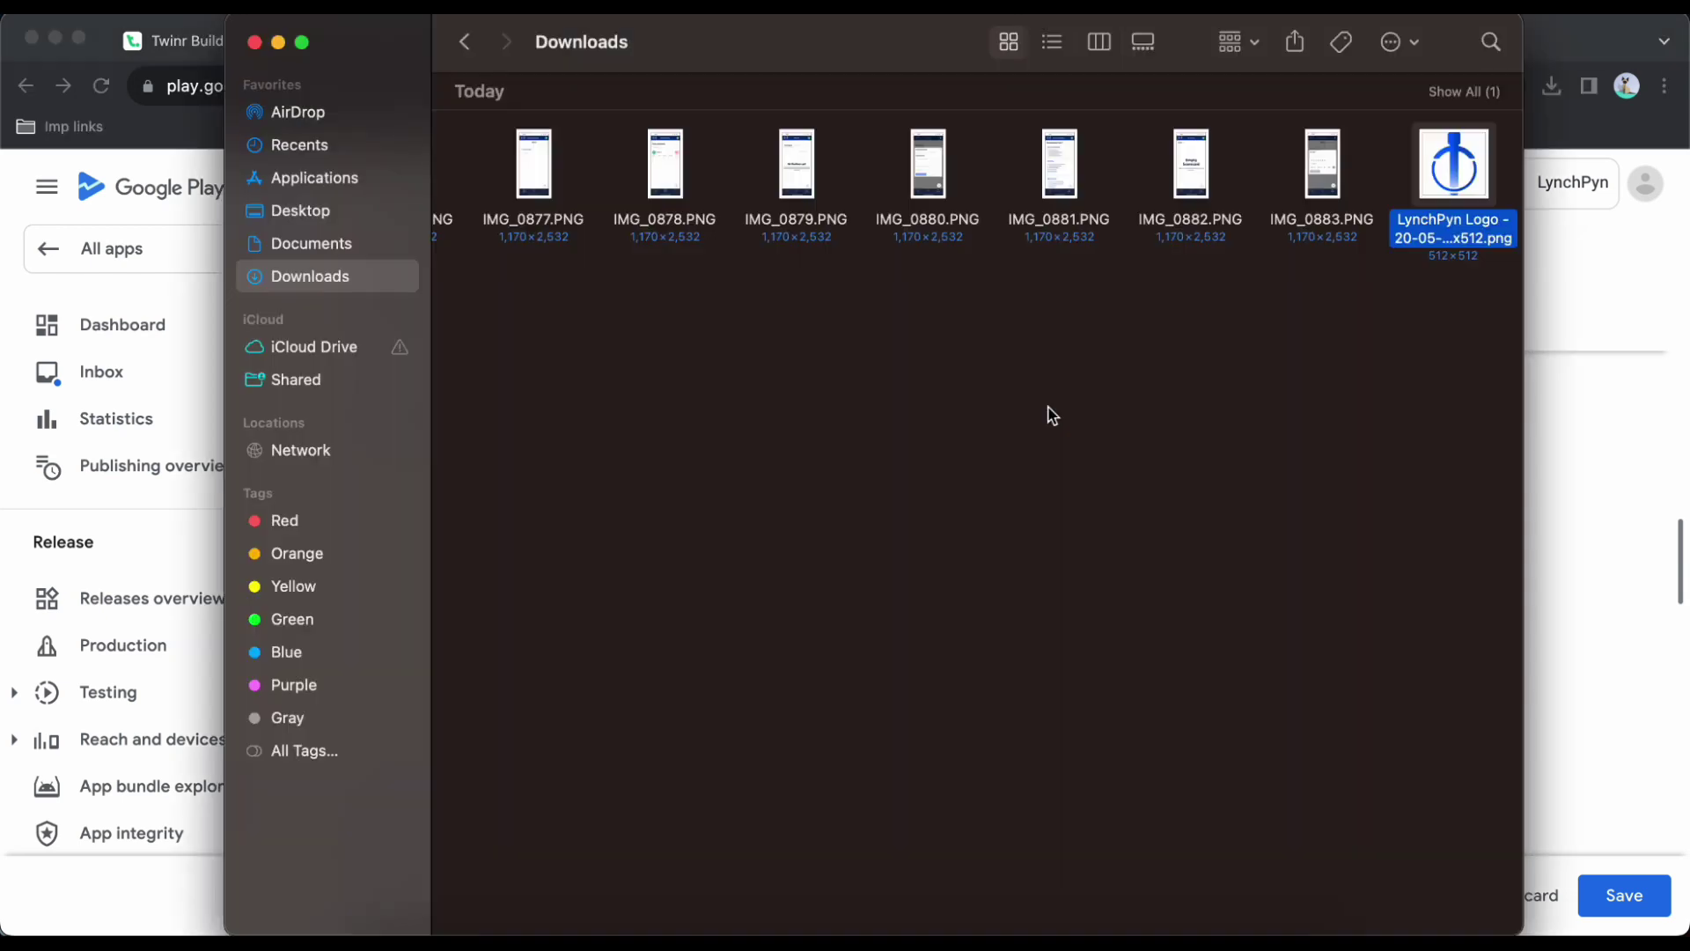
scroll(645, 213, "left", 5)
left_click_drag(502, 165, 1003, 598)
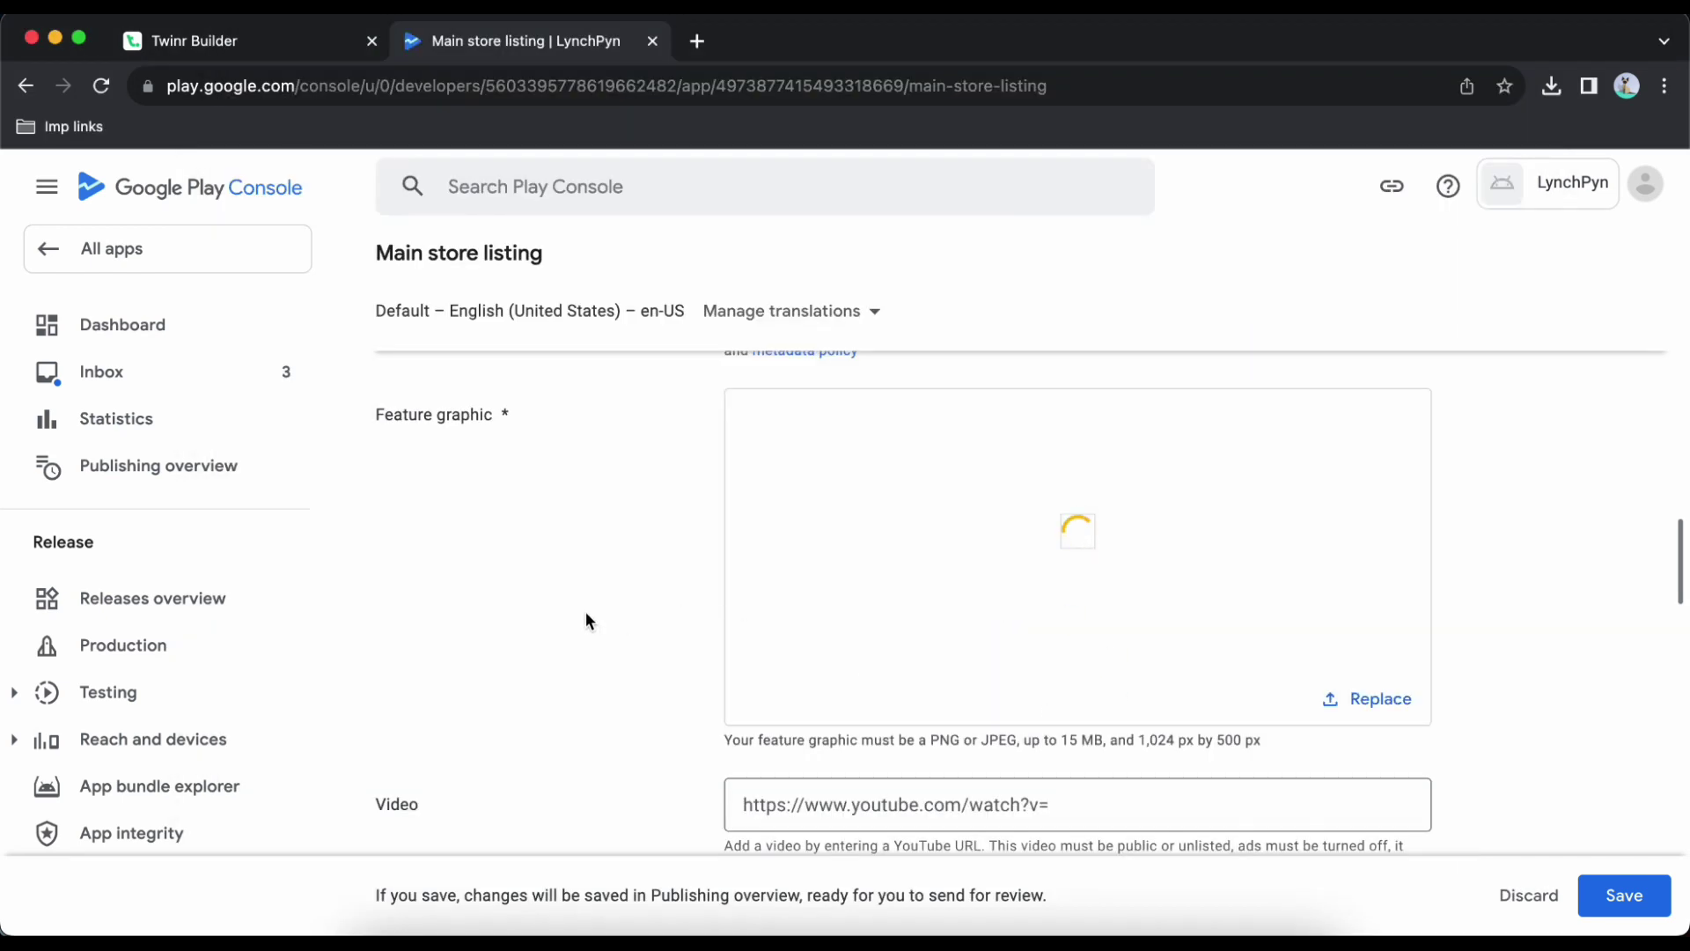
scroll(566, 696, "down", 4)
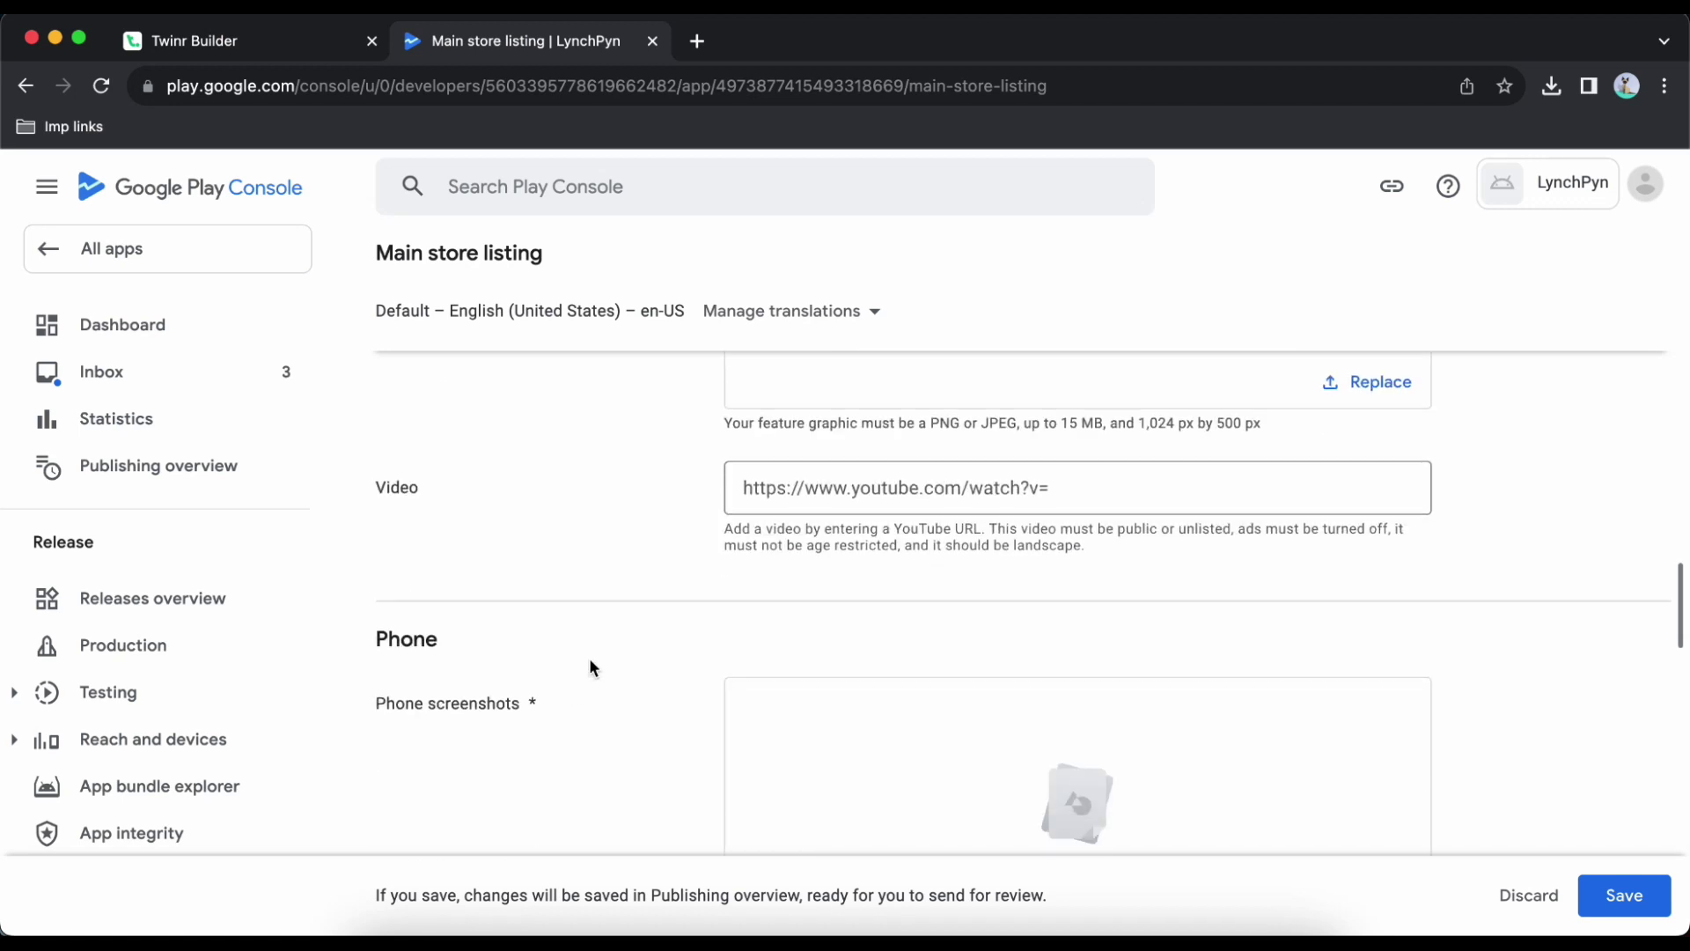
scroll(572, 717, "down", 1)
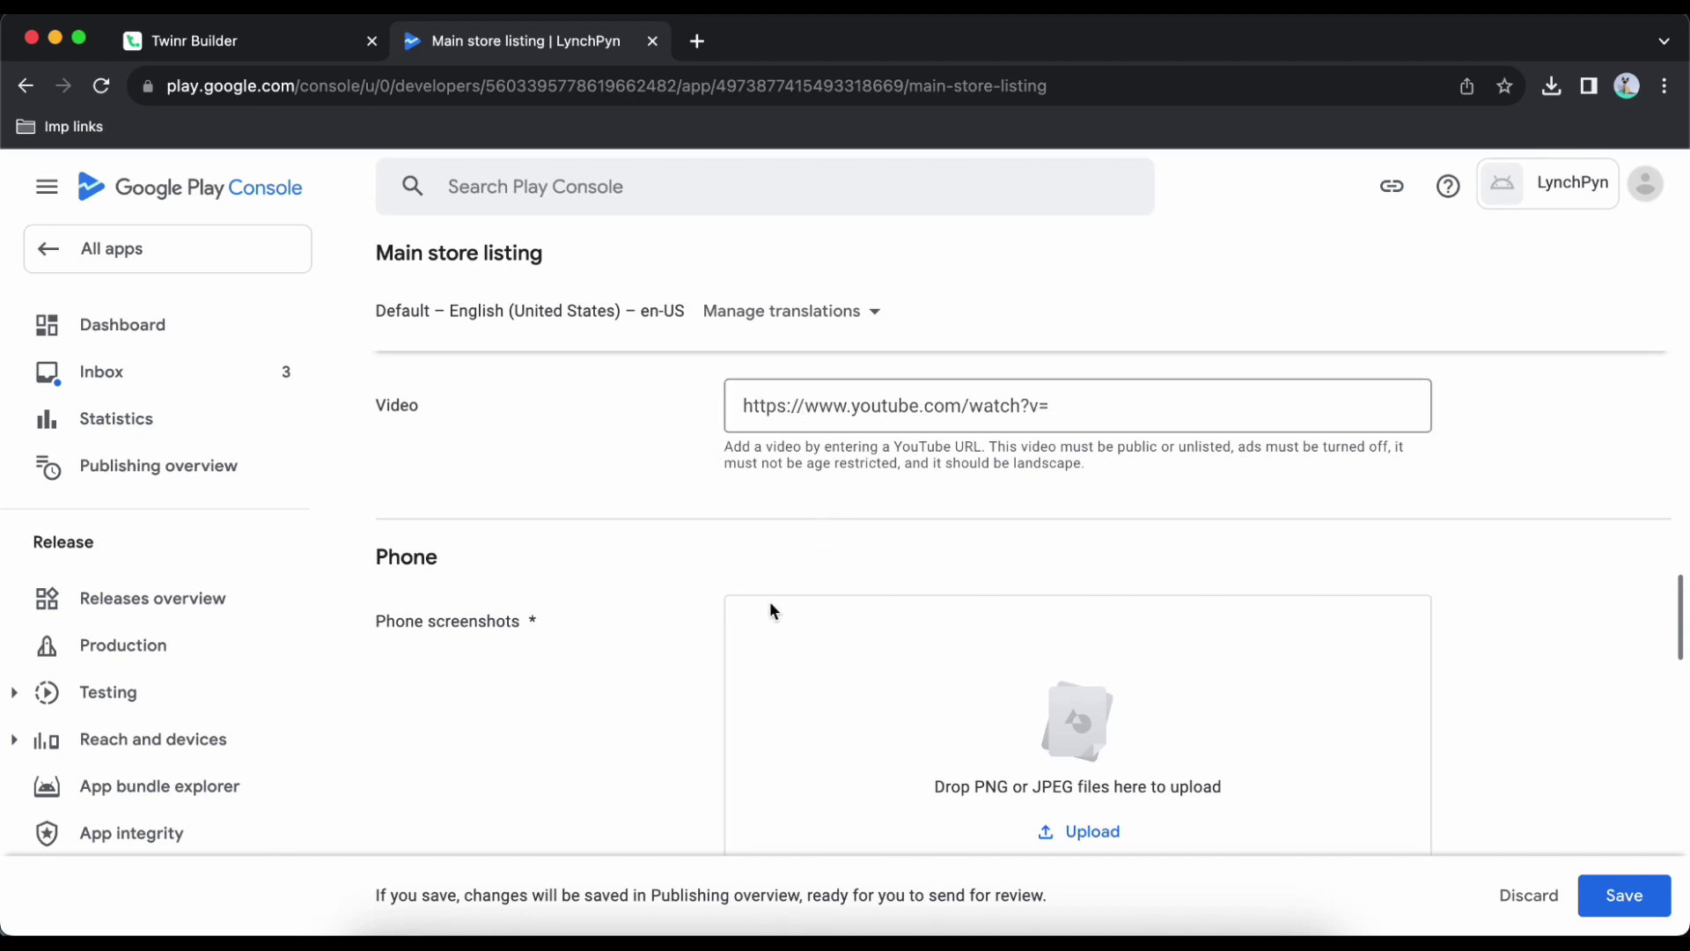
scroll(490, 683, "down", 2)
scroll(489, 683, "up", 3)
Select the run of IMG_08xx PNG screenshots in Finder's Downloads folder
scroll(490, 683, "down", 3)
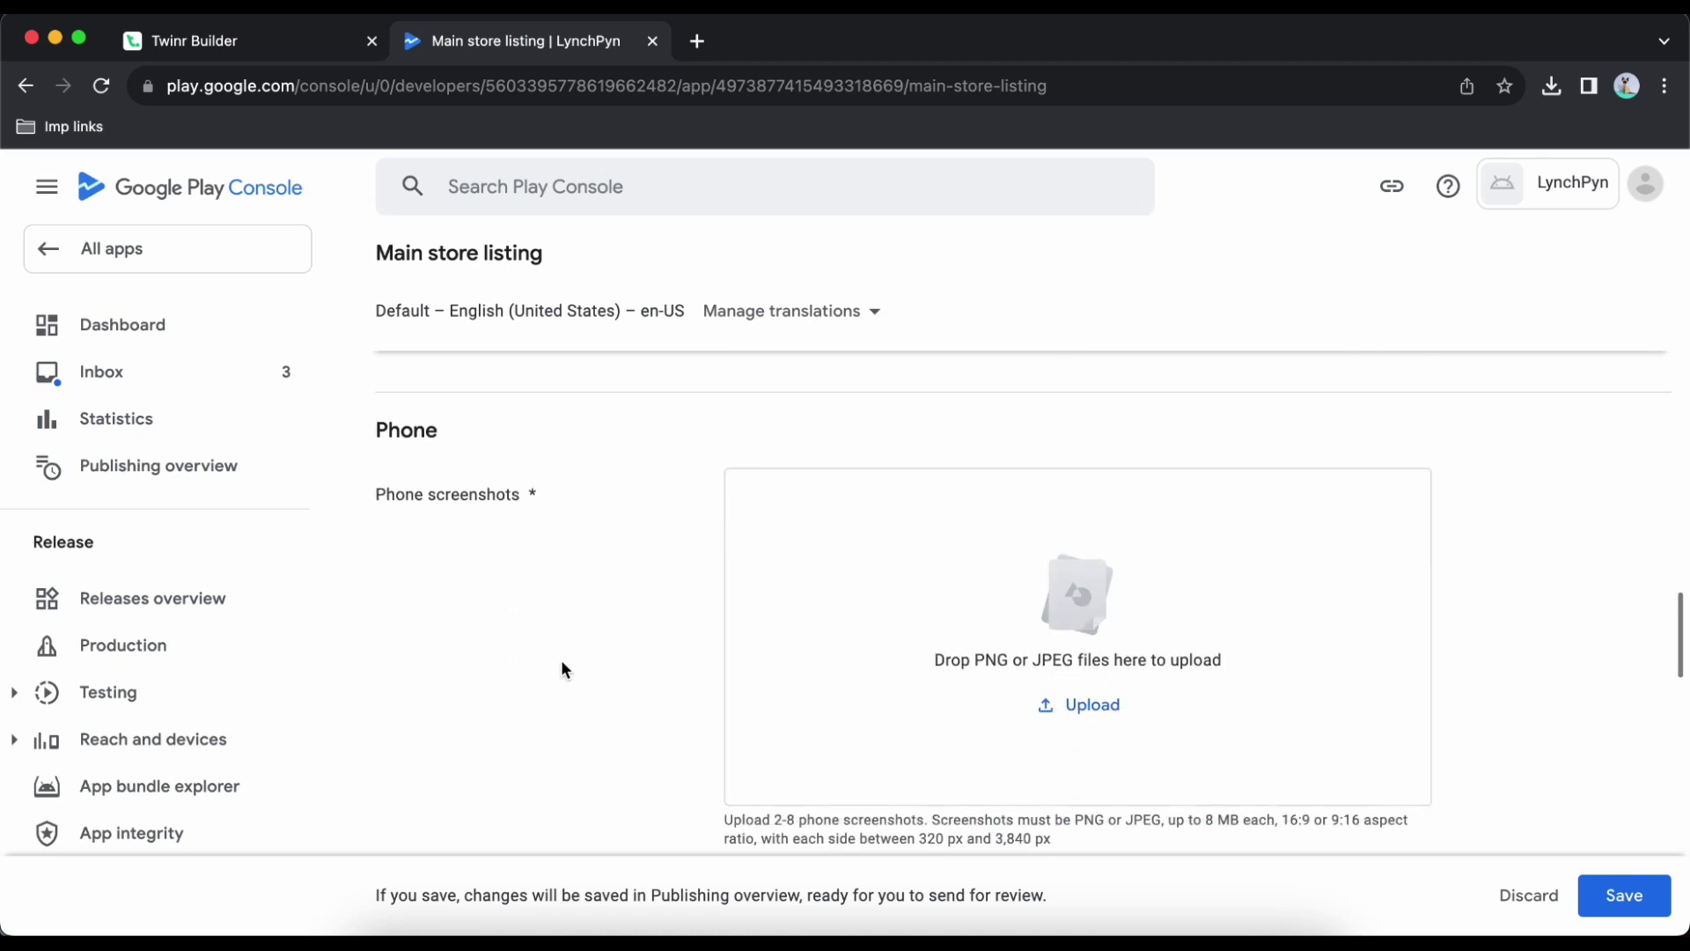
scroll(574, 660, "down", 1)
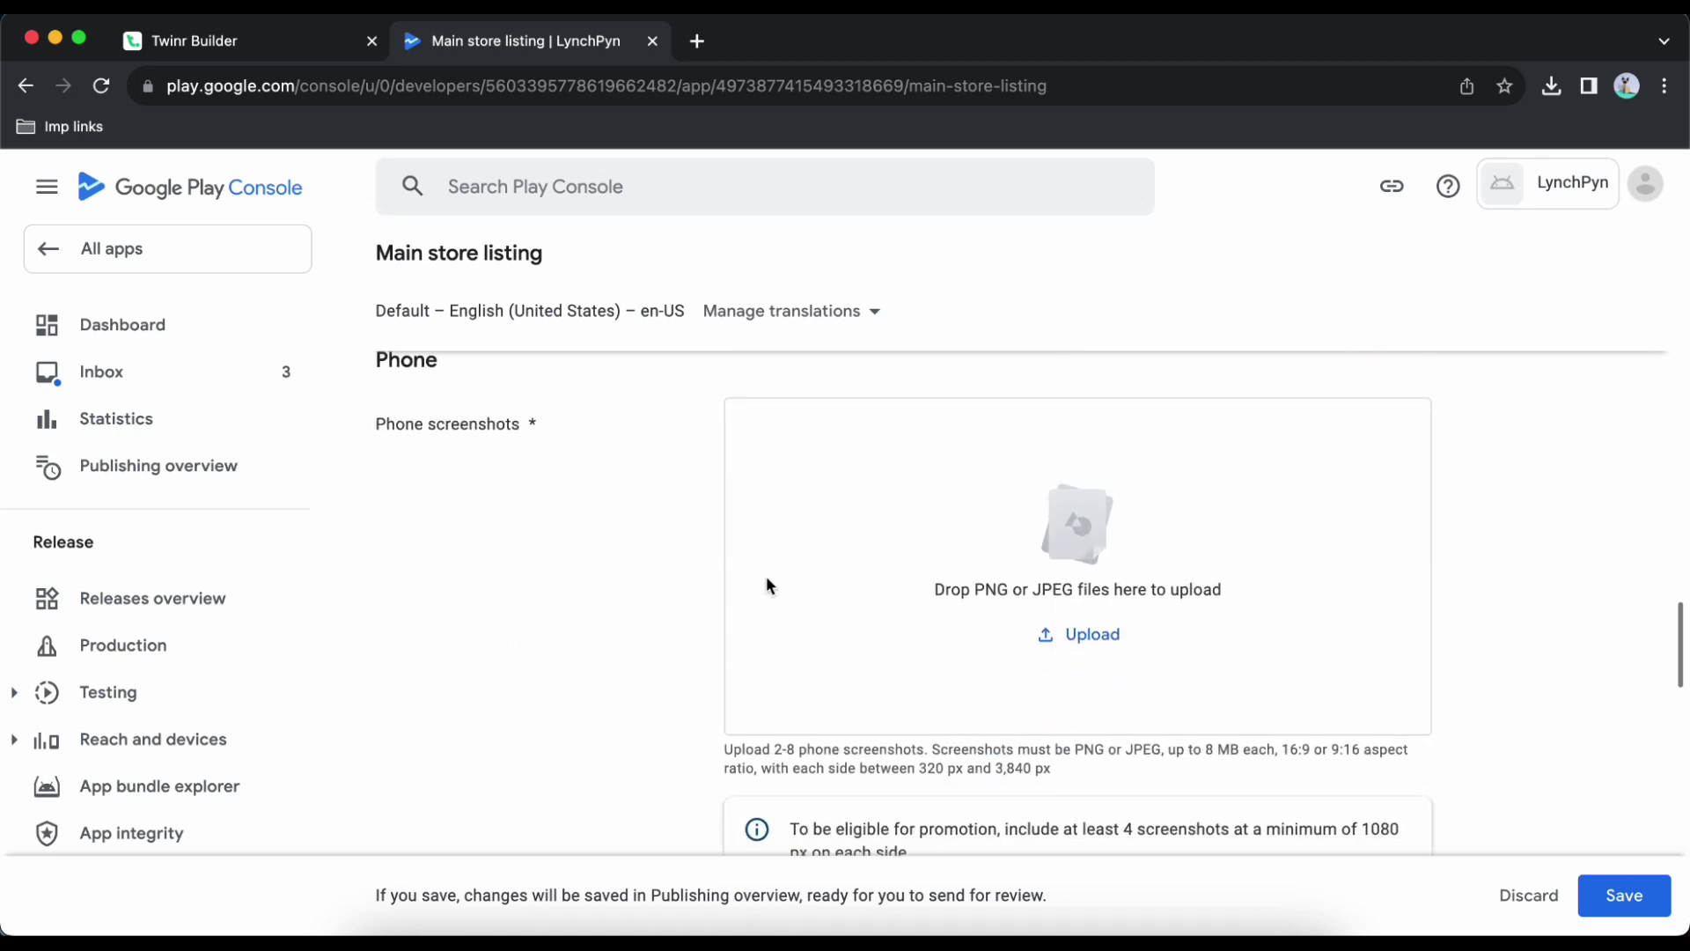
left_click(811, 648)
left_click(867, 369)
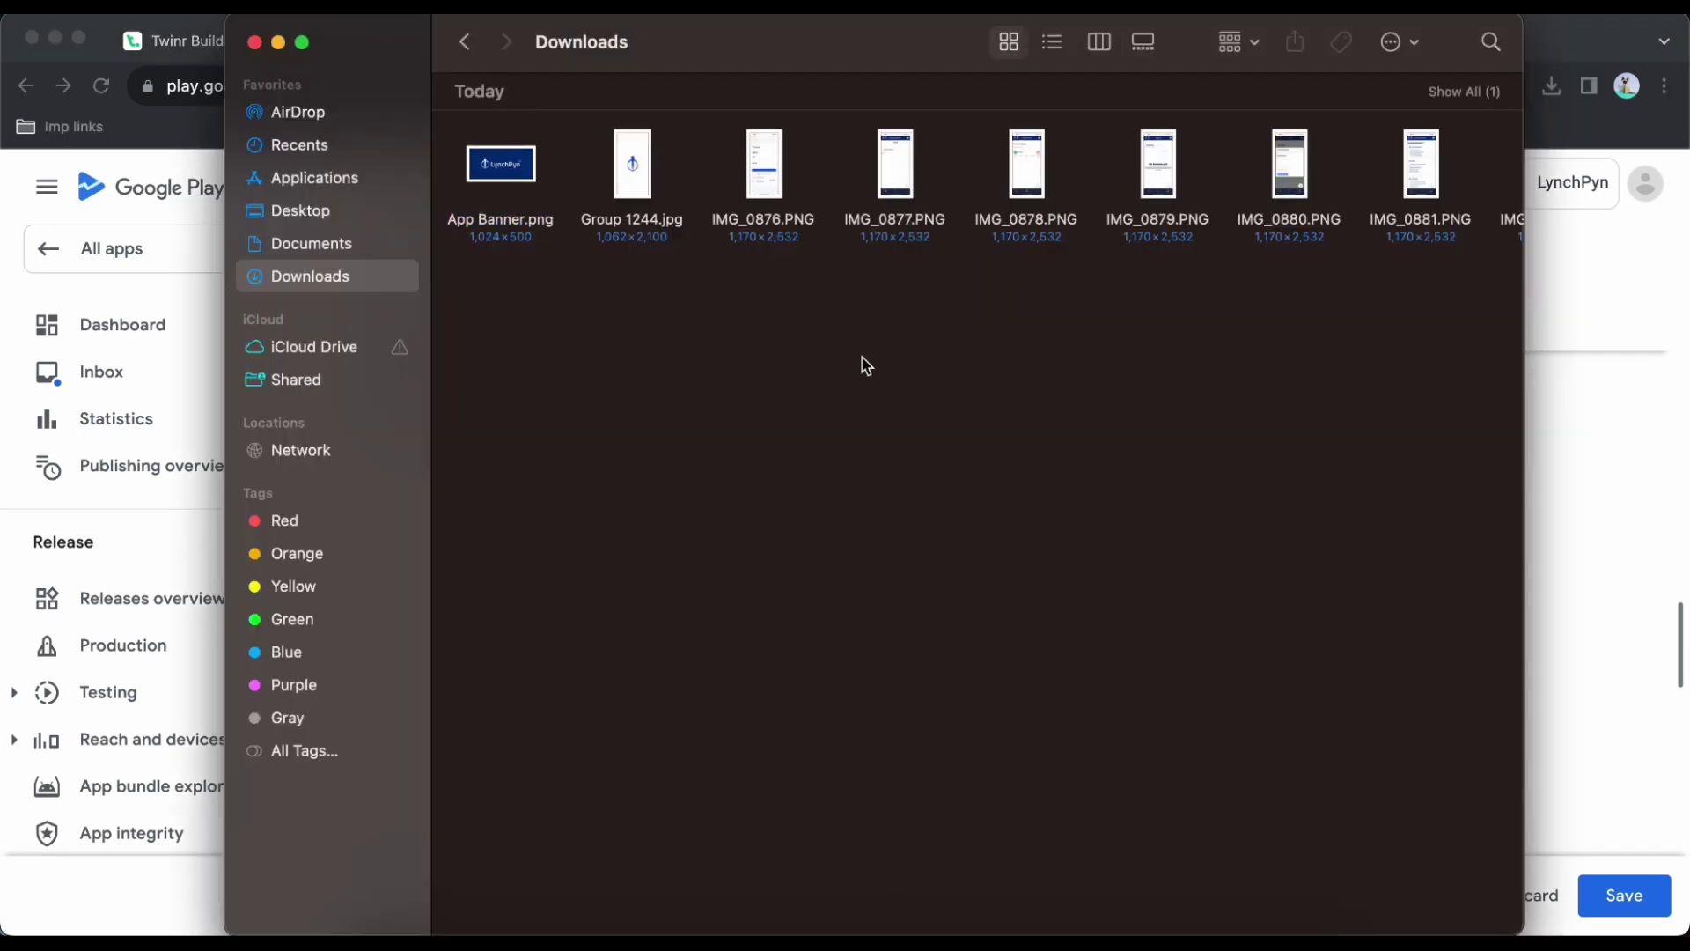
left_click(783, 189)
left_click(1003, 368)
scroll(1225, 207, "right", 3)
scroll(1225, 207, "right", 1)
left_click_drag(1370, 191, 672, 169)
Drop the eight selected images into Phone screenshots, filling all 8 / 8 slots
scroll(581, 188, "left", 2)
left_click_drag(792, 196, 938, 633)
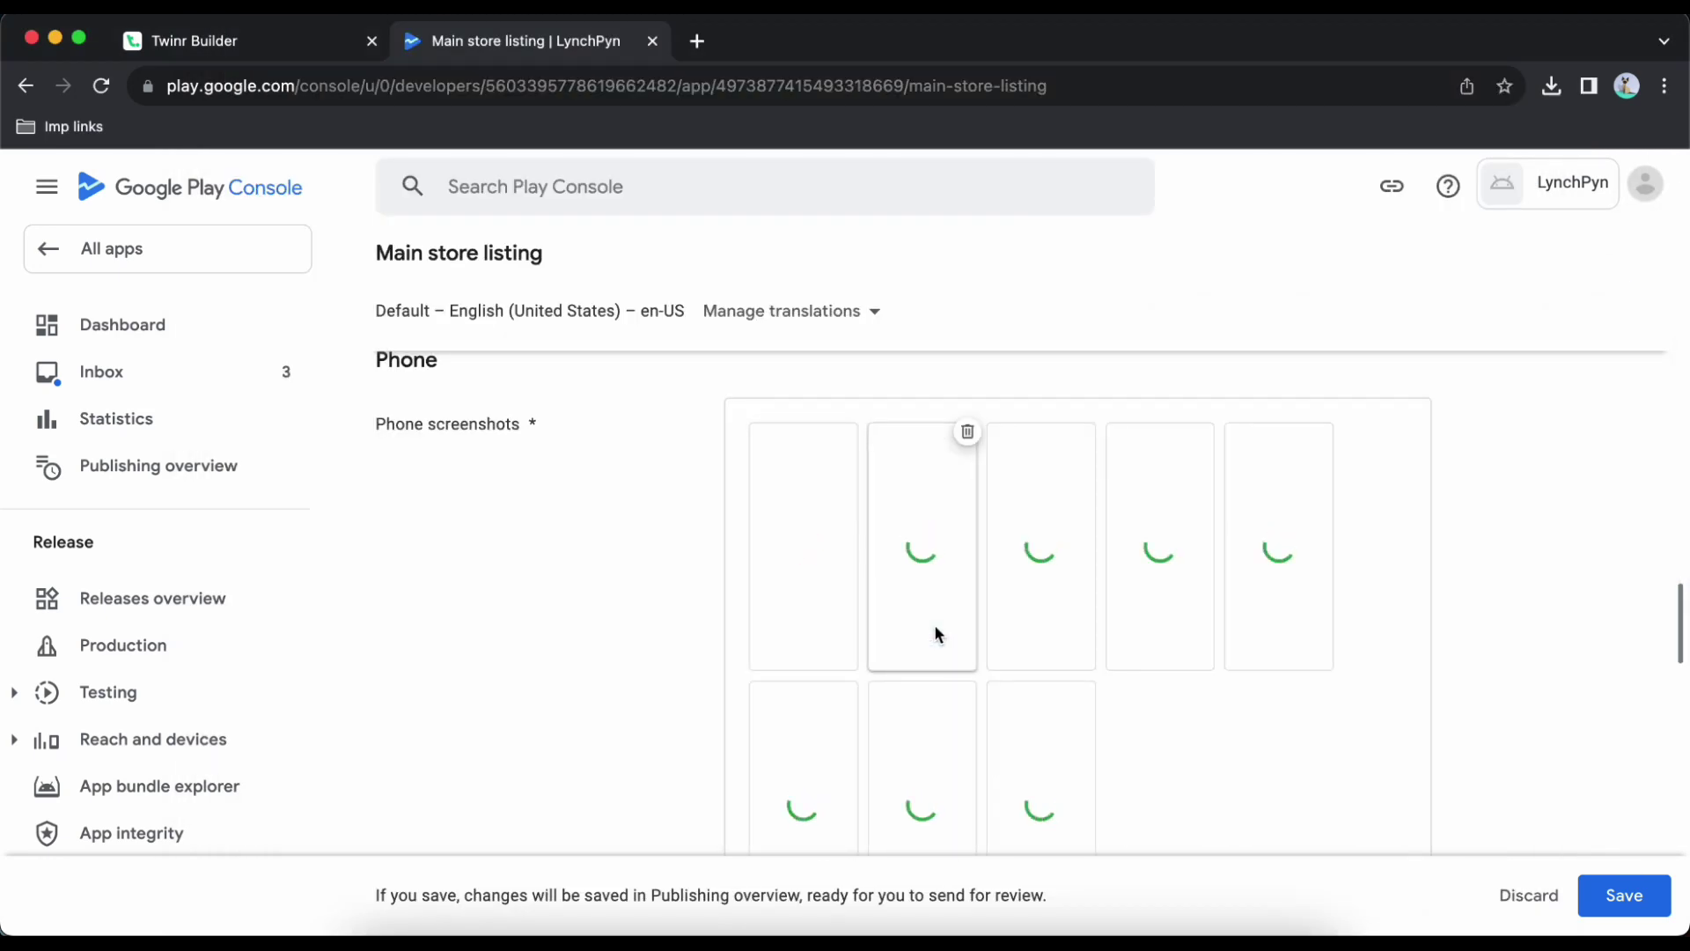
scroll(939, 633, "down", 1)
scroll(936, 632, "down", 10)
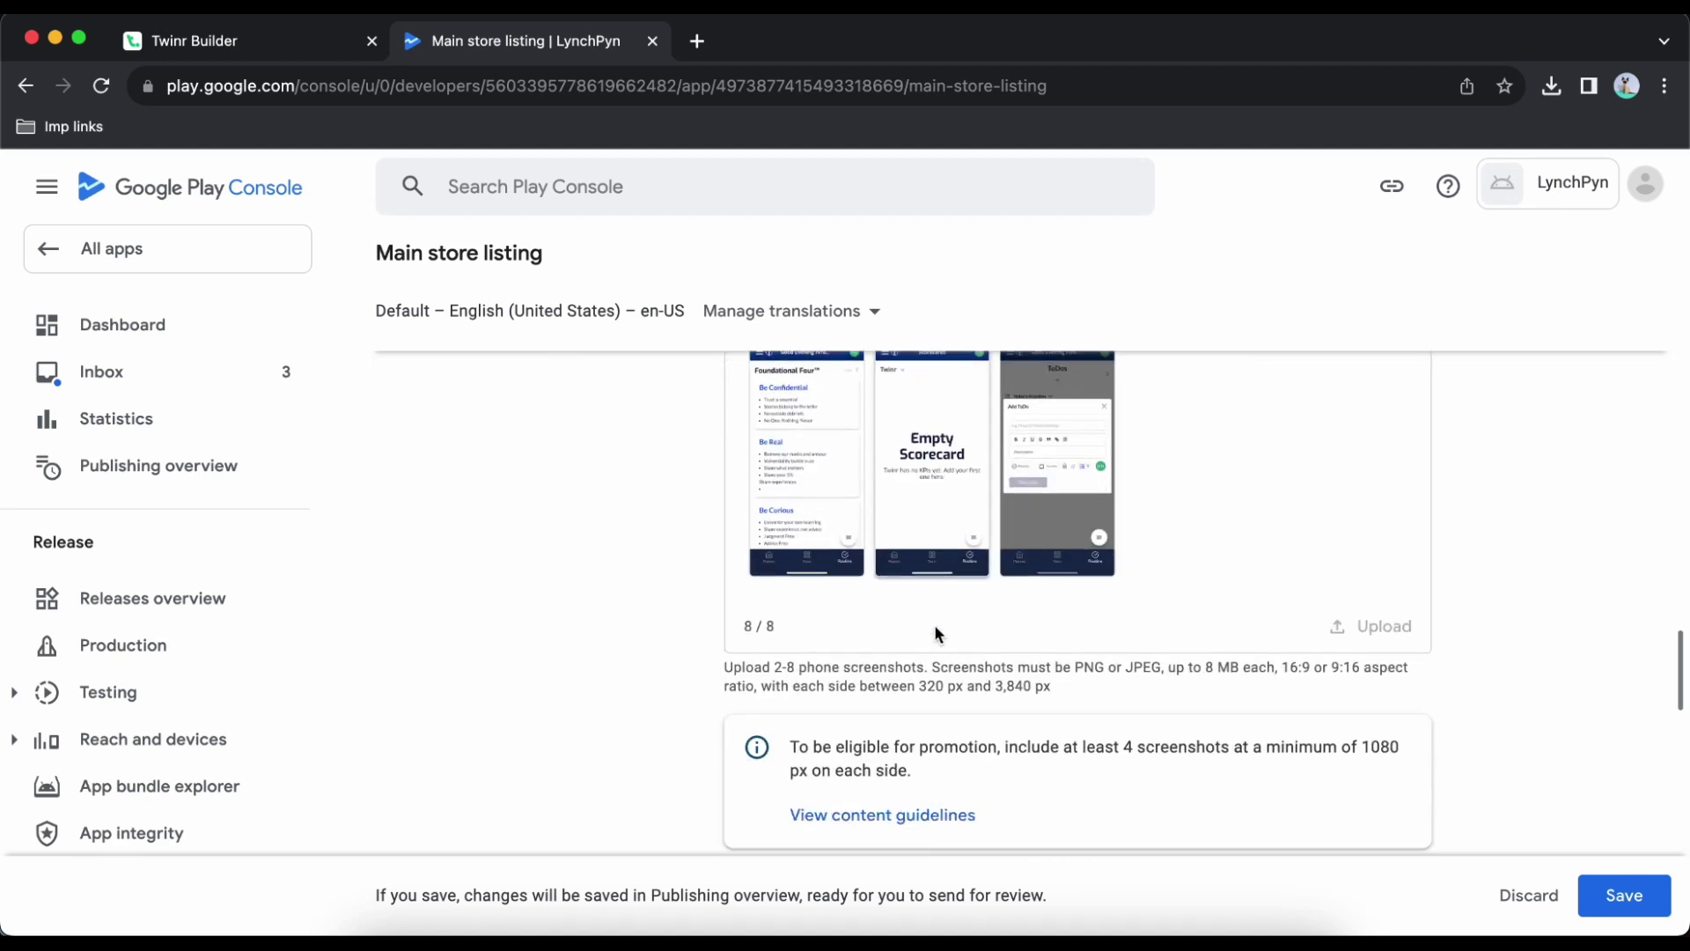
scroll(933, 625, "down", 1)
scroll(933, 625, "up", 6)
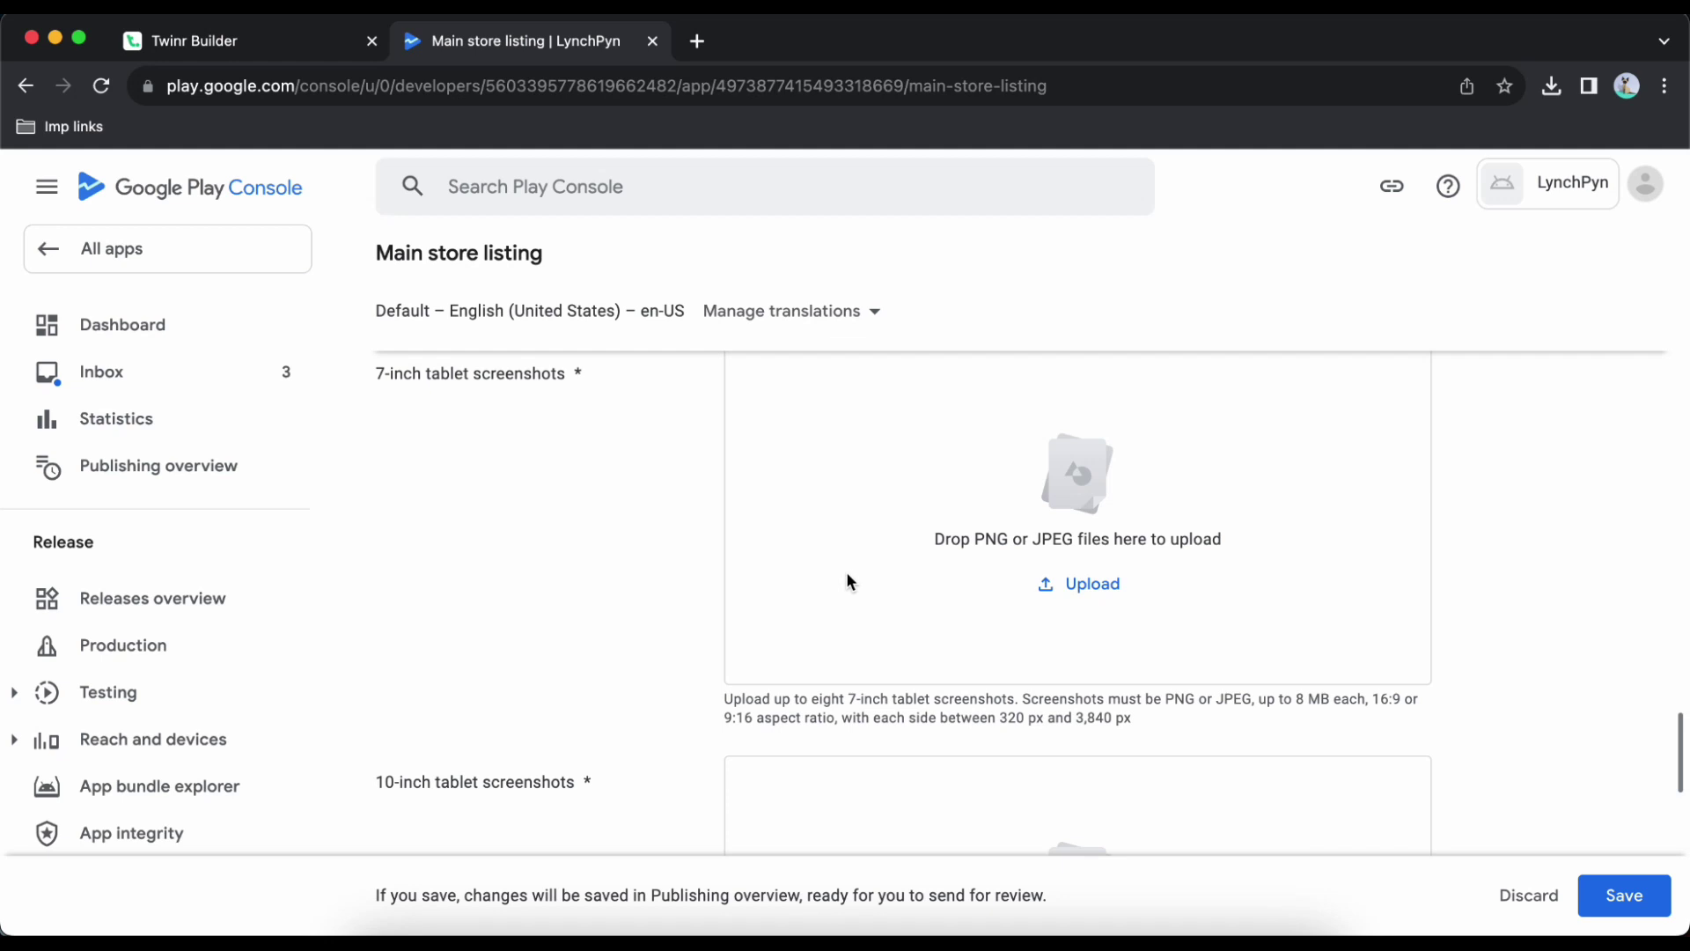
scroll(597, 491, "down", 3)
scroll(496, 485, "up", 5)
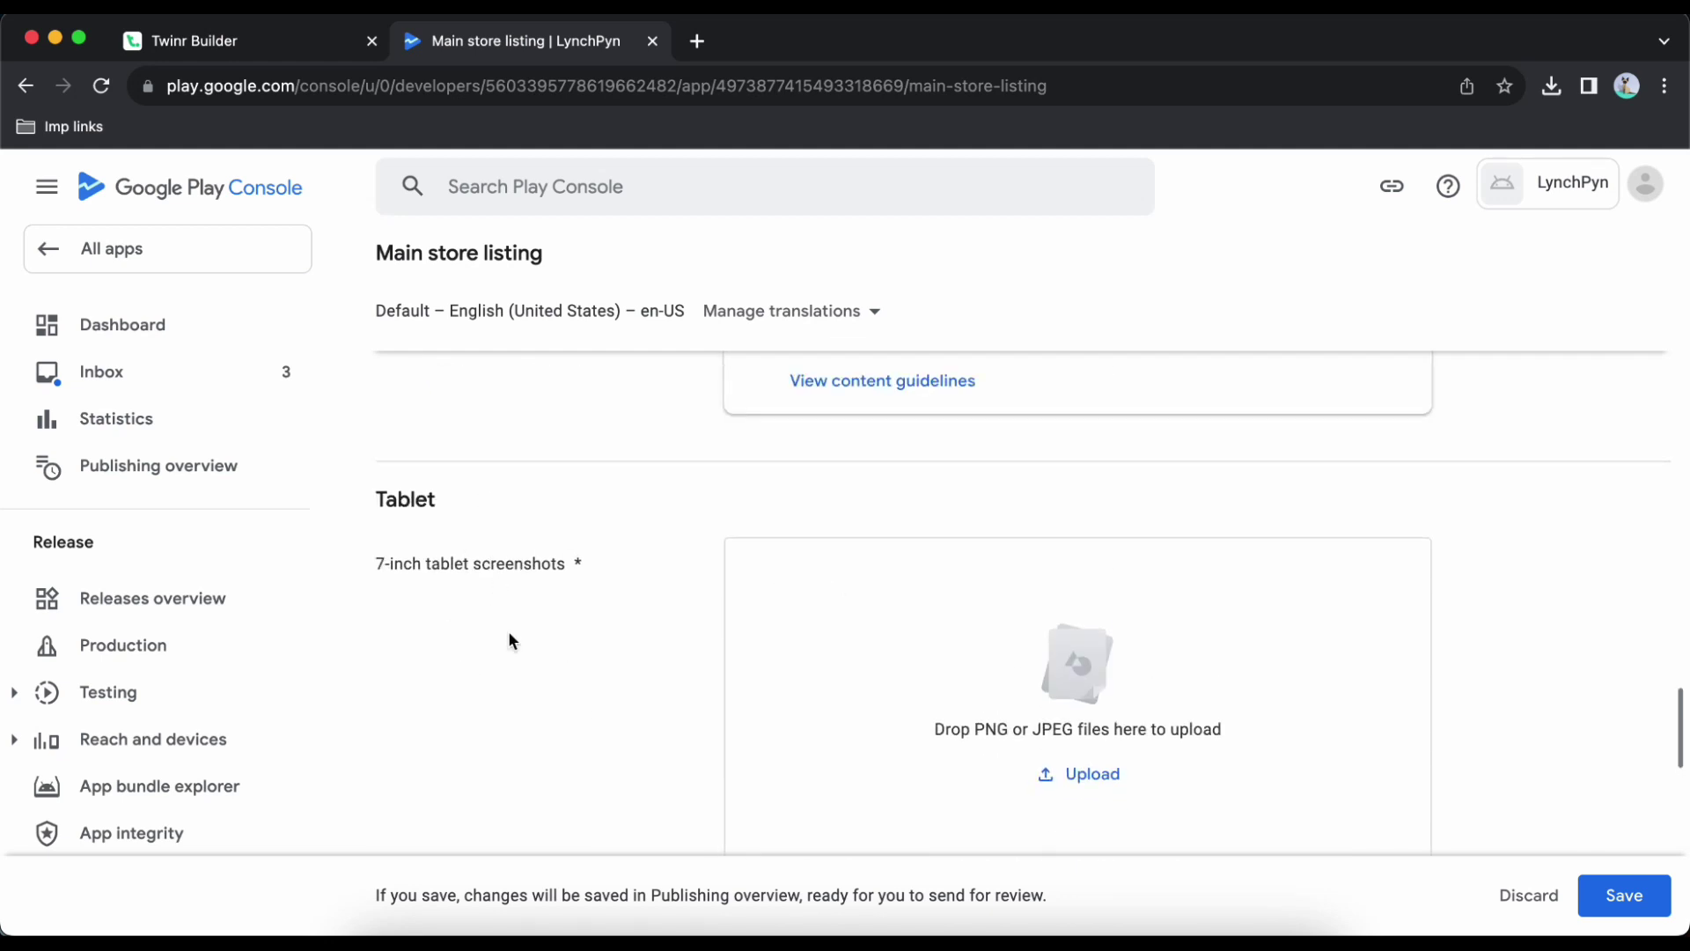
scroll(510, 635, "down", 1)
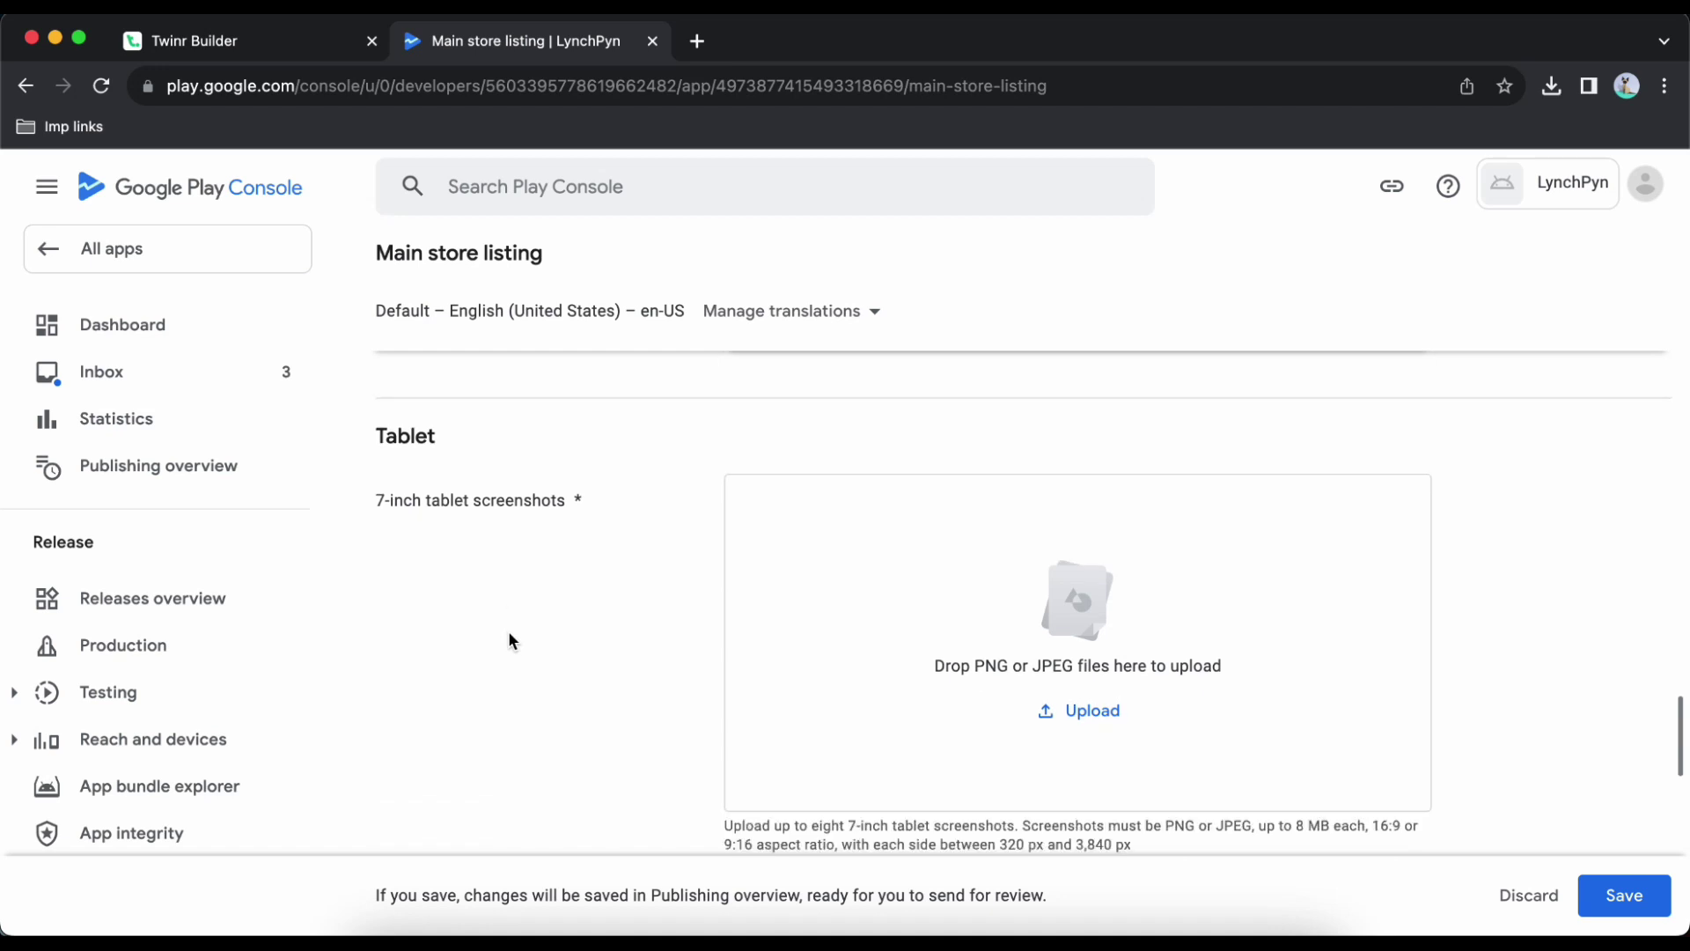
scroll(511, 639, "down", 2)
scroll(510, 639, "up", 6)
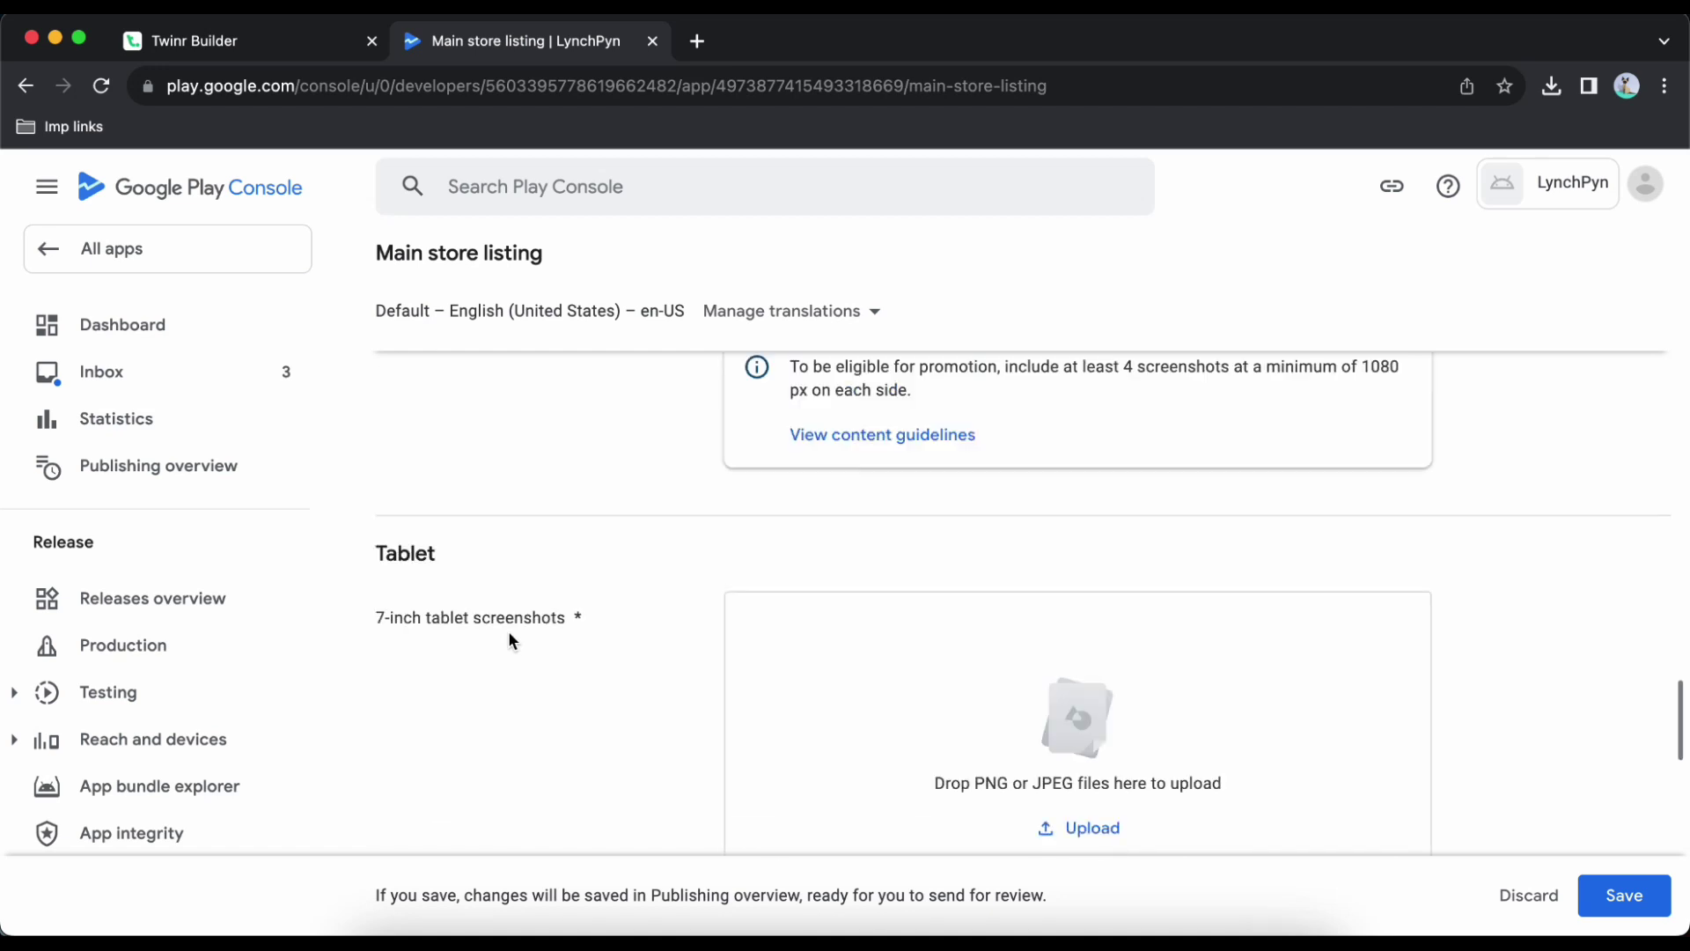
scroll(510, 639, "down", 5)
scroll(508, 640, "down", 2)
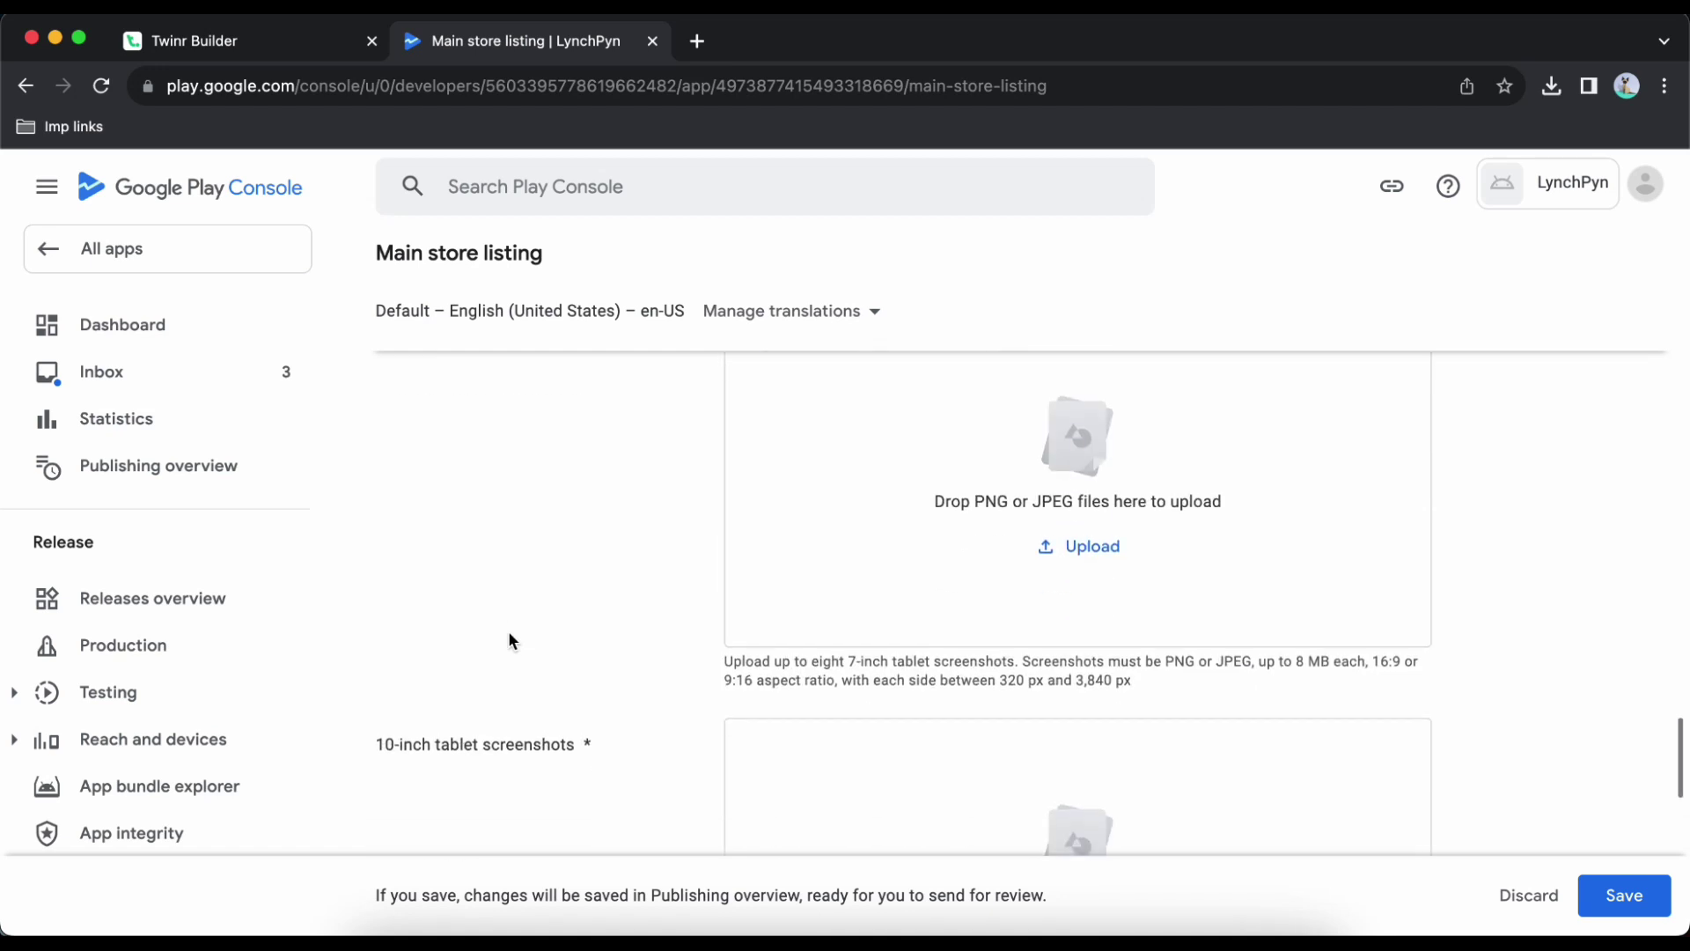
scroll(508, 639, "down", 12)
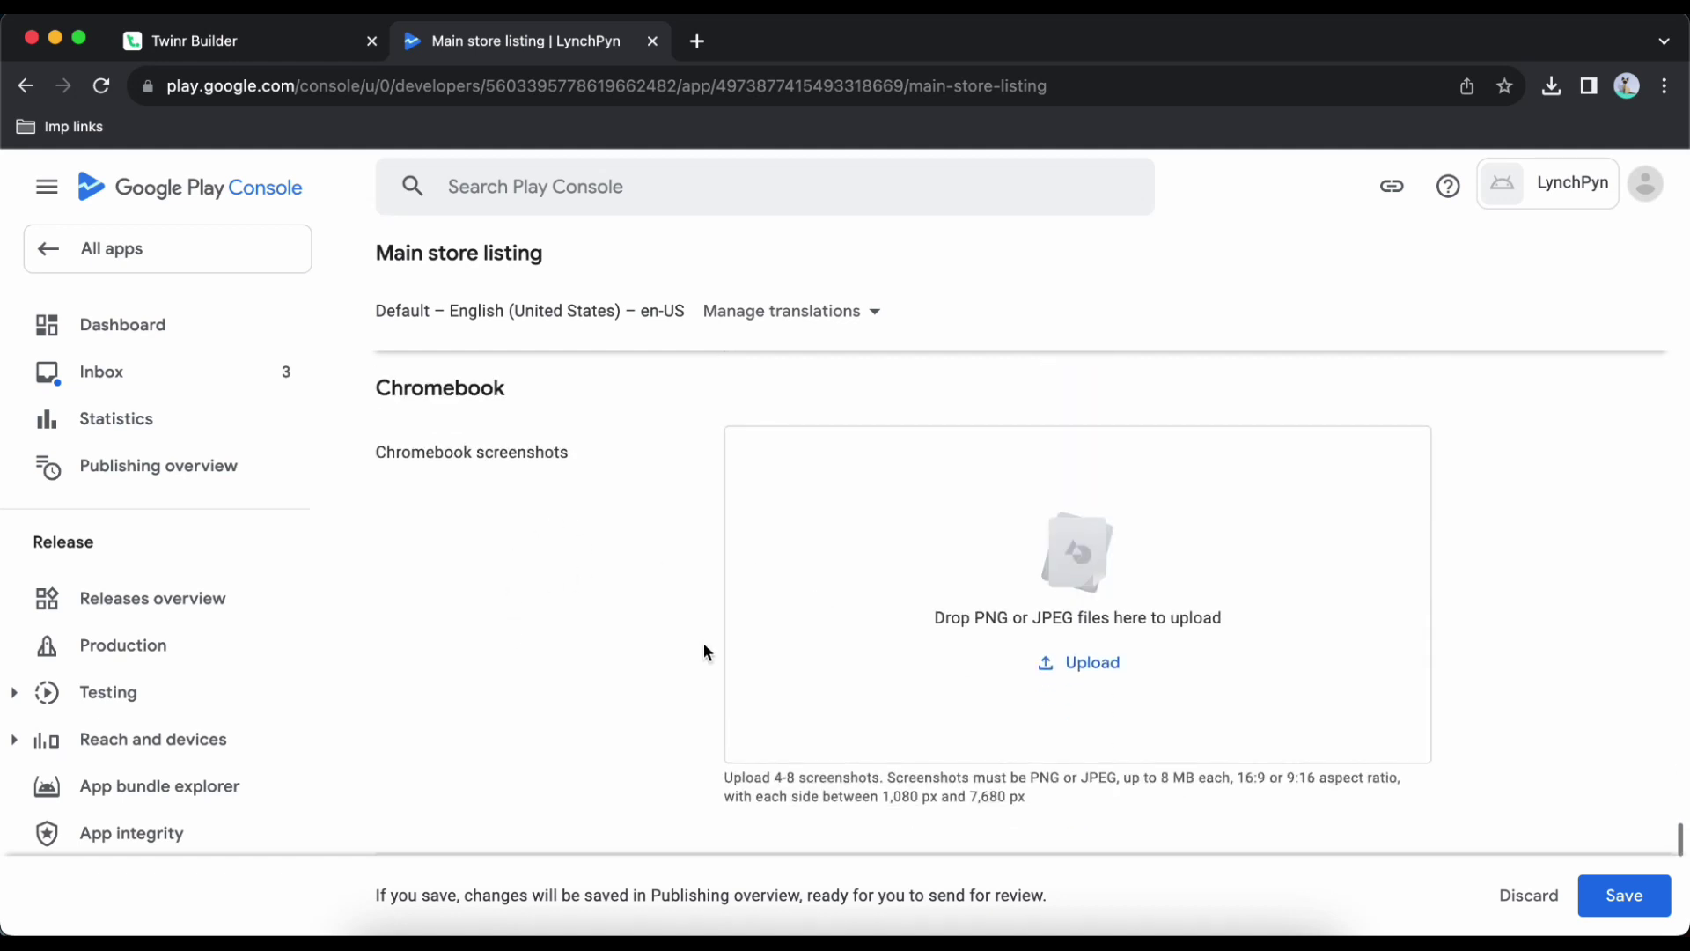
scroll(704, 647, "up", 10)
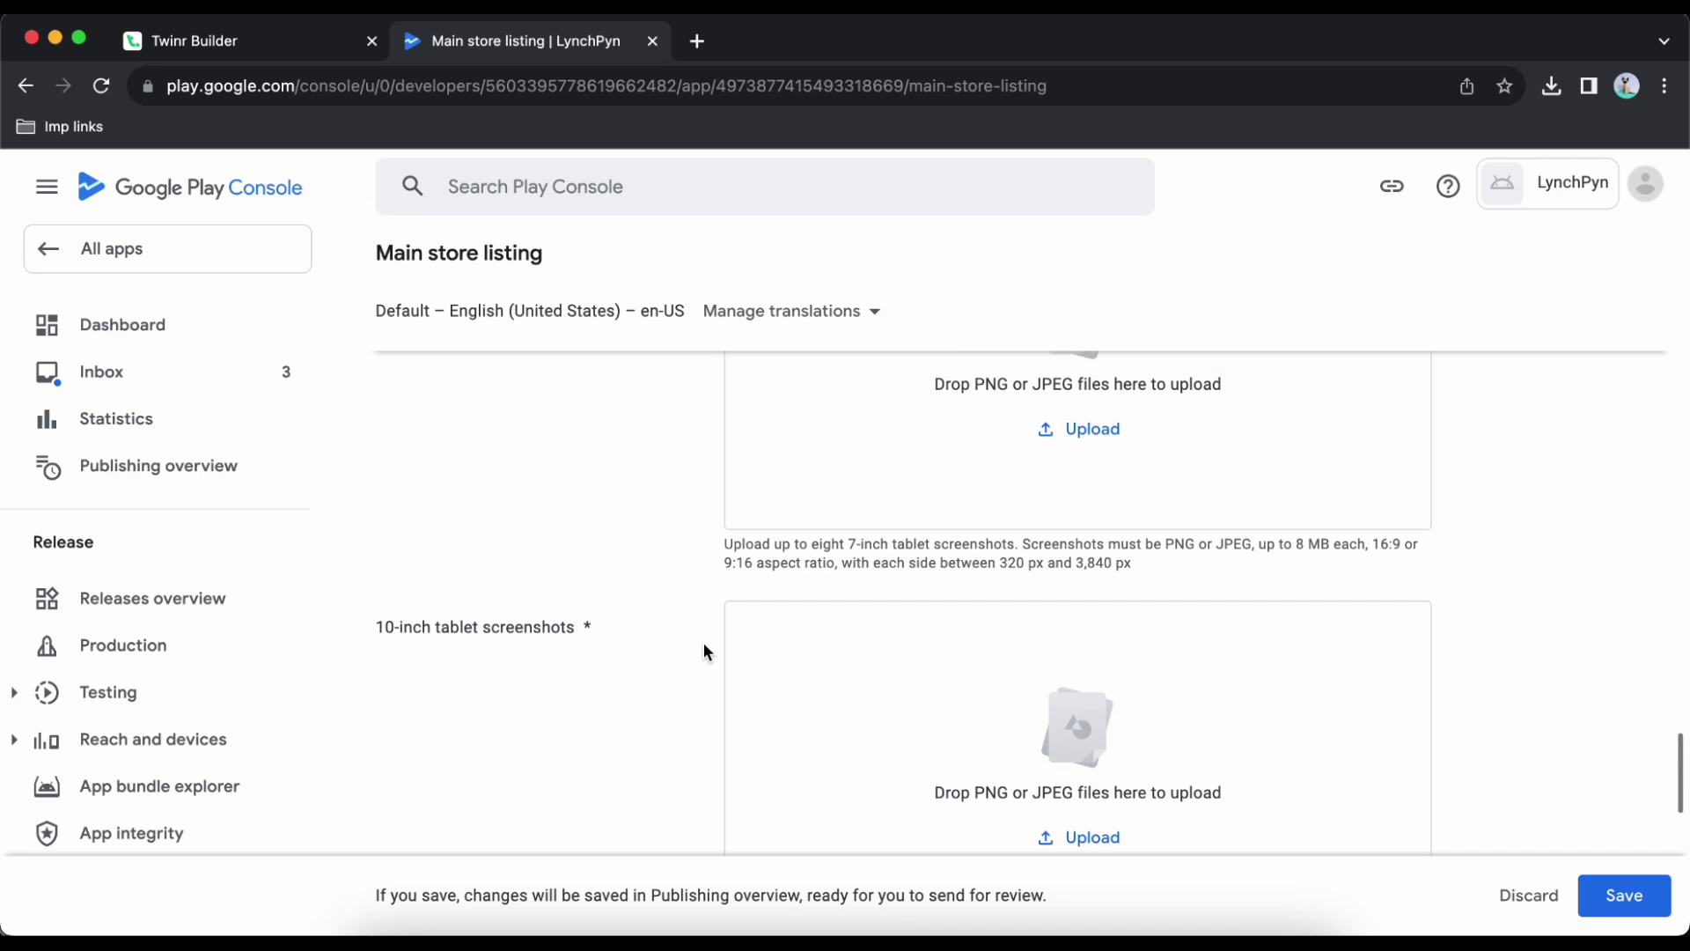
scroll(616, 604, "up", 4)
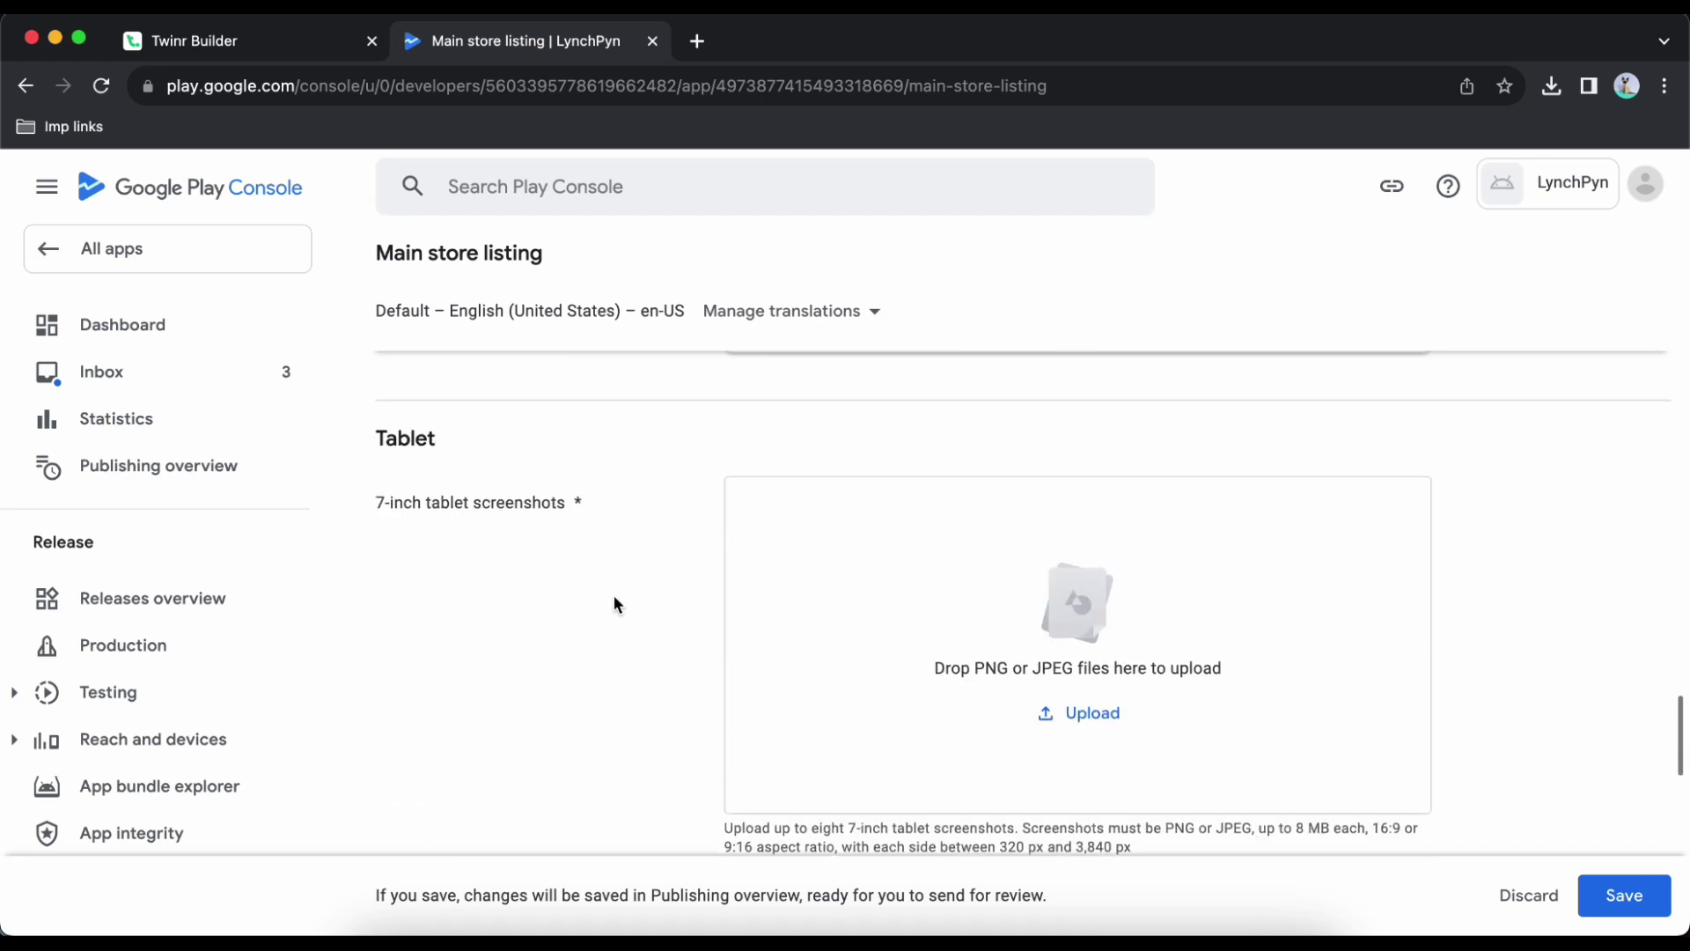
left_click(283, 50)
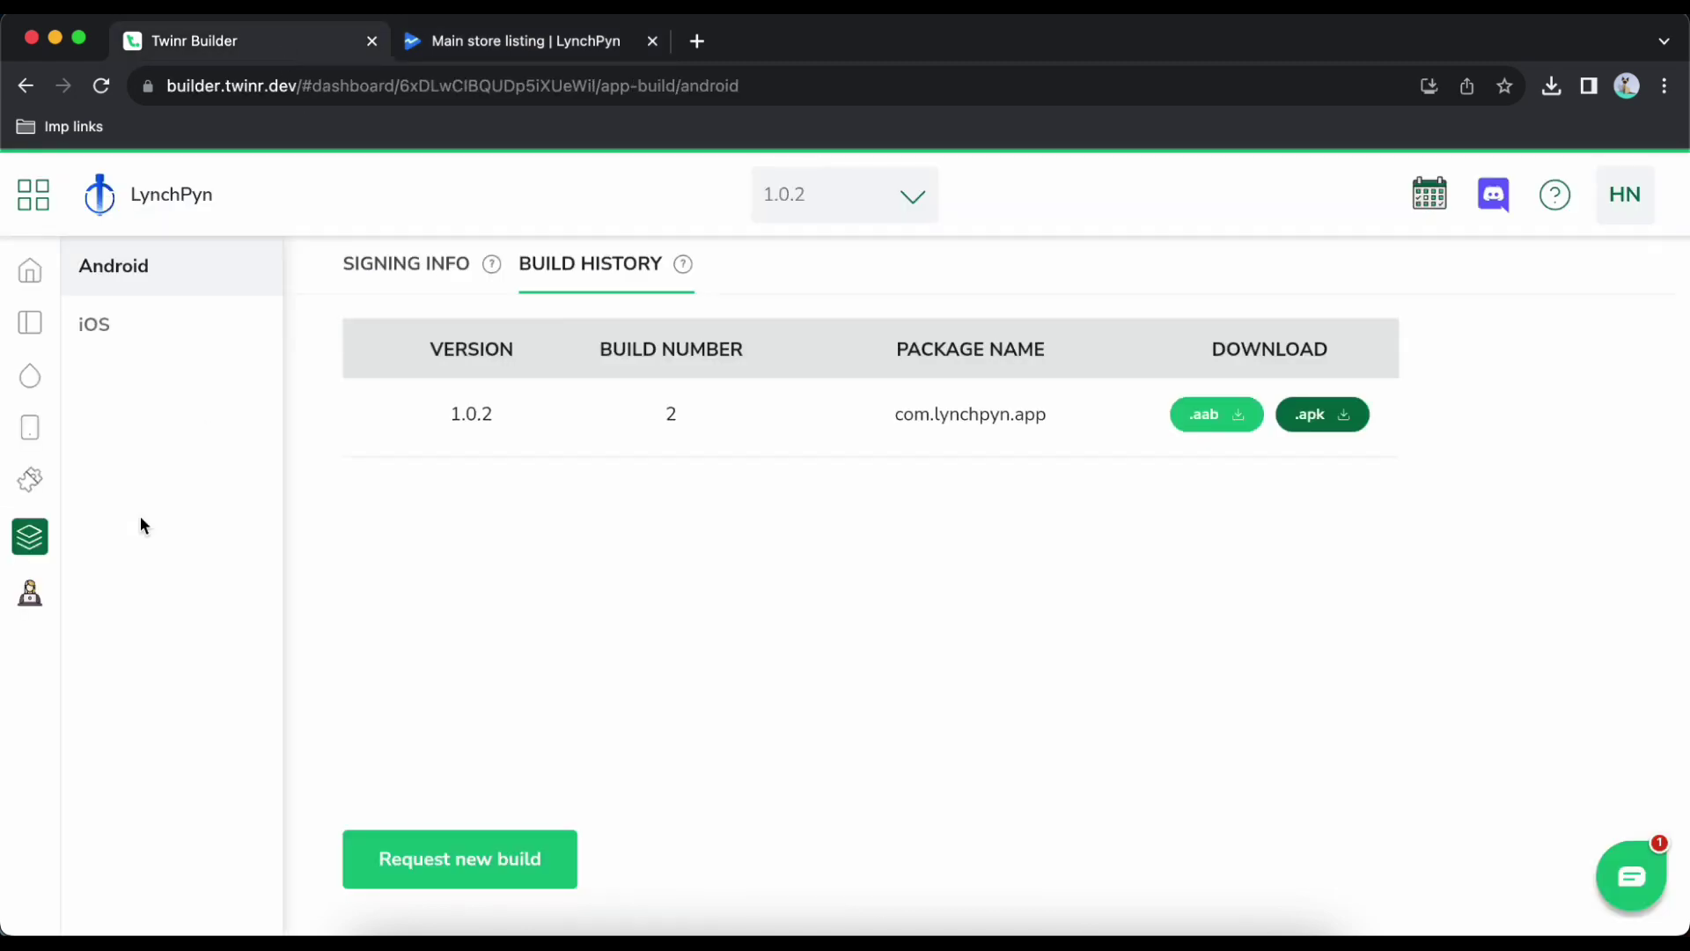
left_click(26, 599)
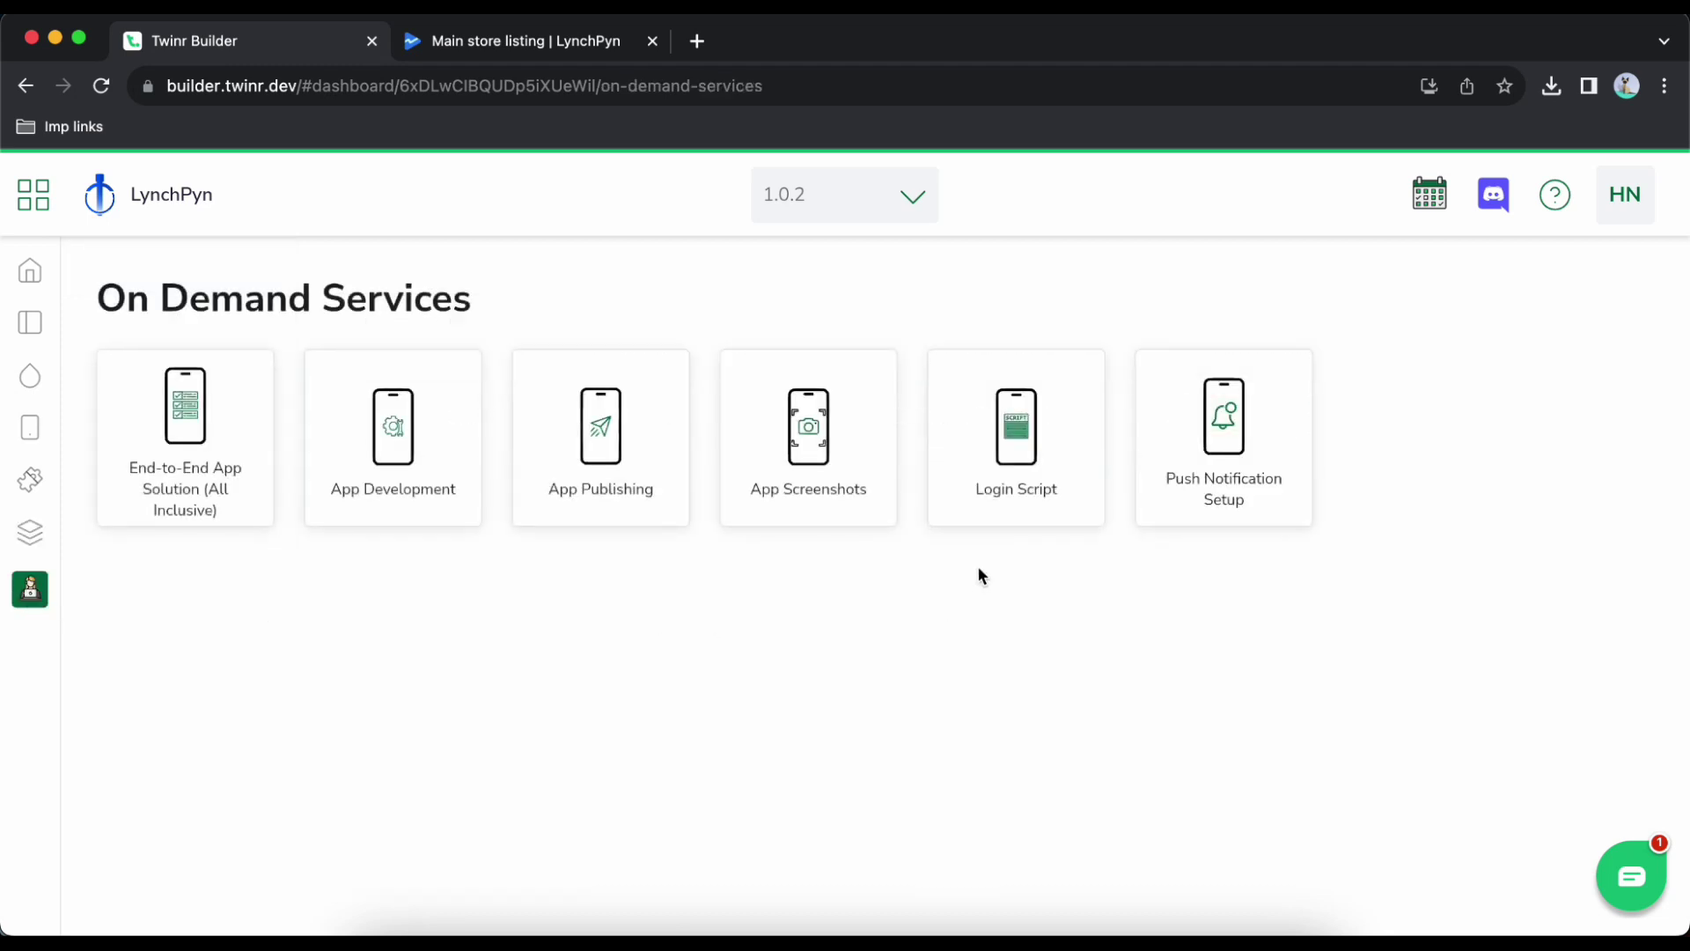
left_click(803, 478)
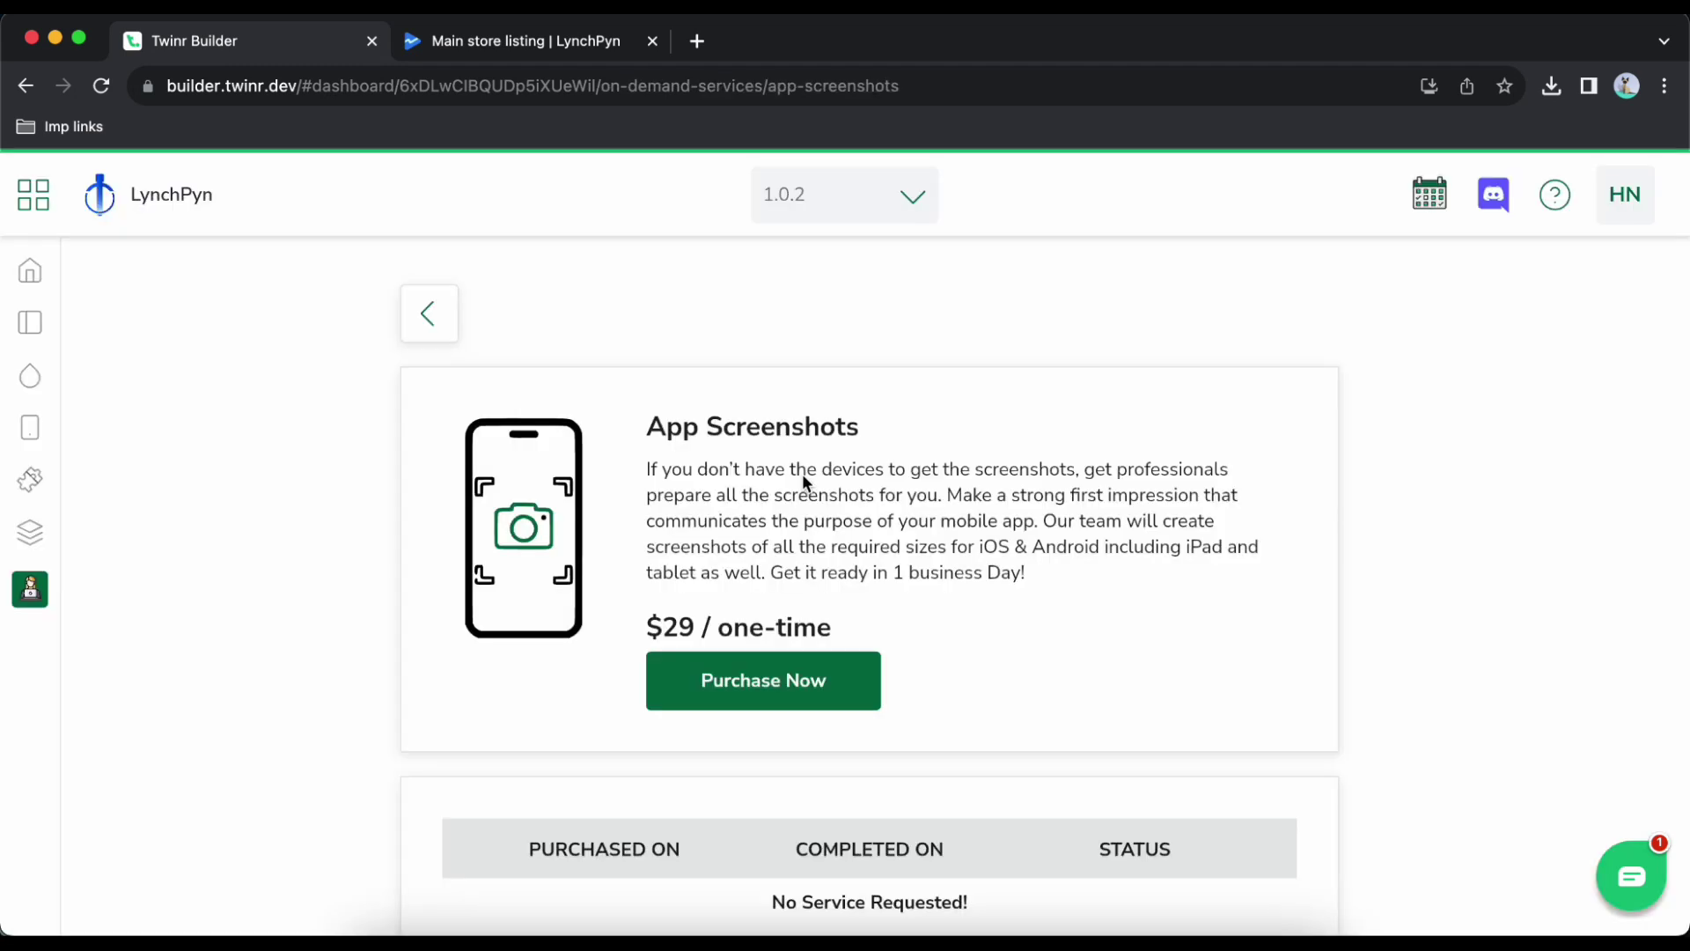
scroll(651, 676, "down", 1)
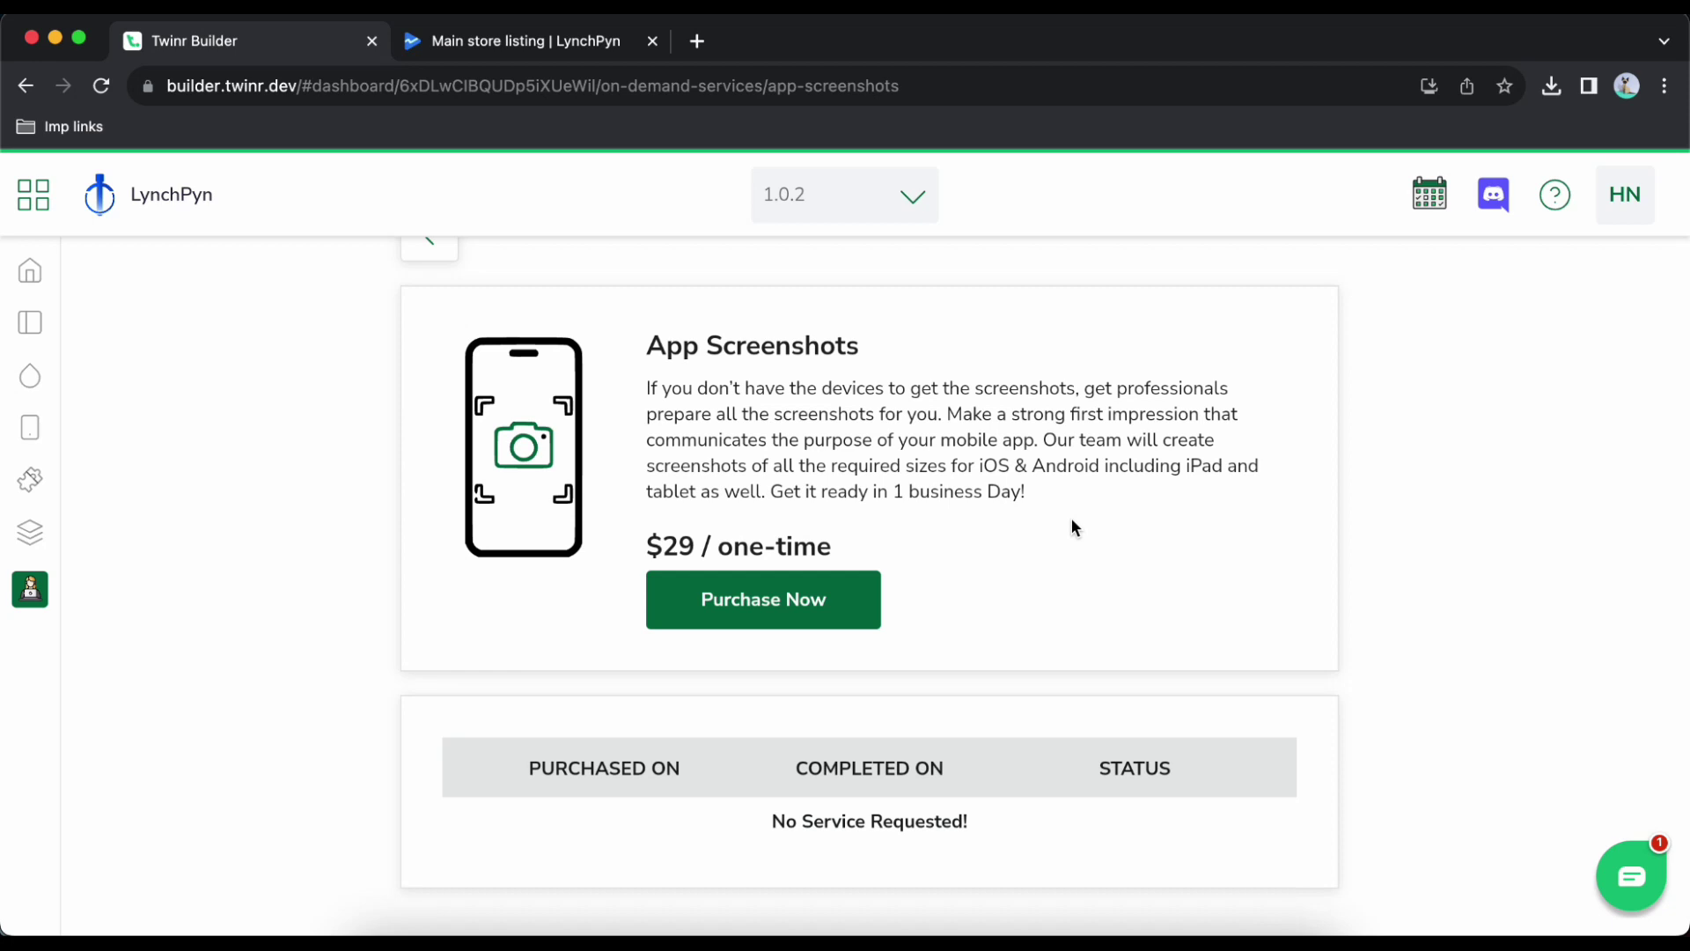
scroll(880, 488, "up", 2)
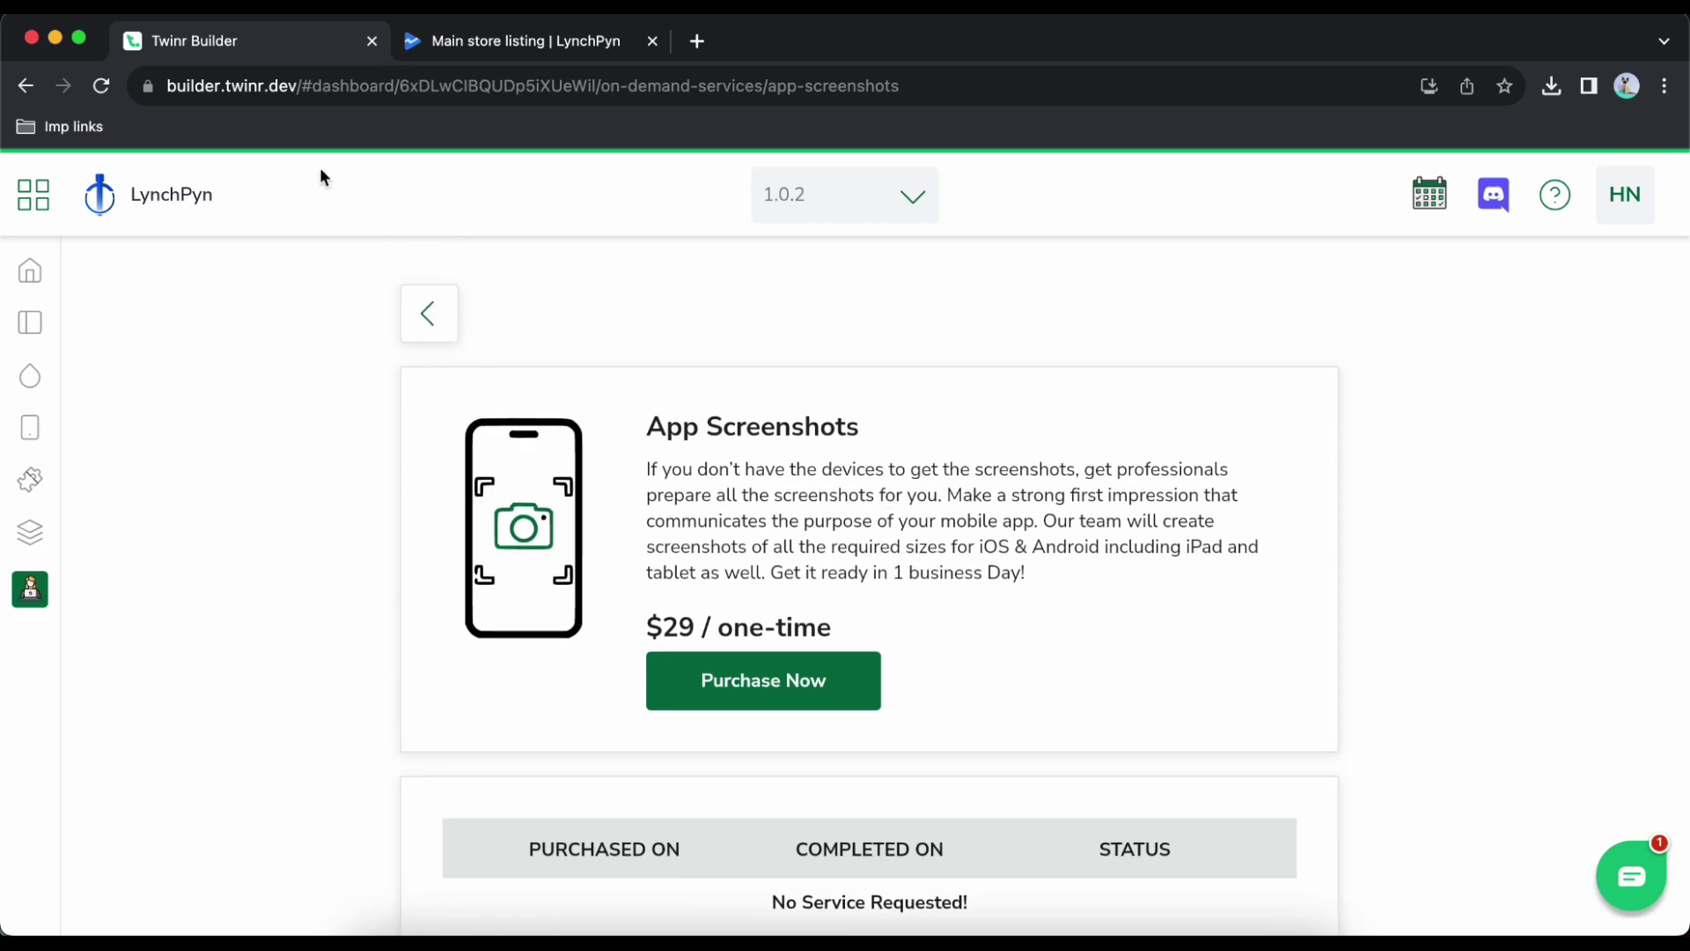
left_click(546, 42)
scroll(930, 633, "down", 10)
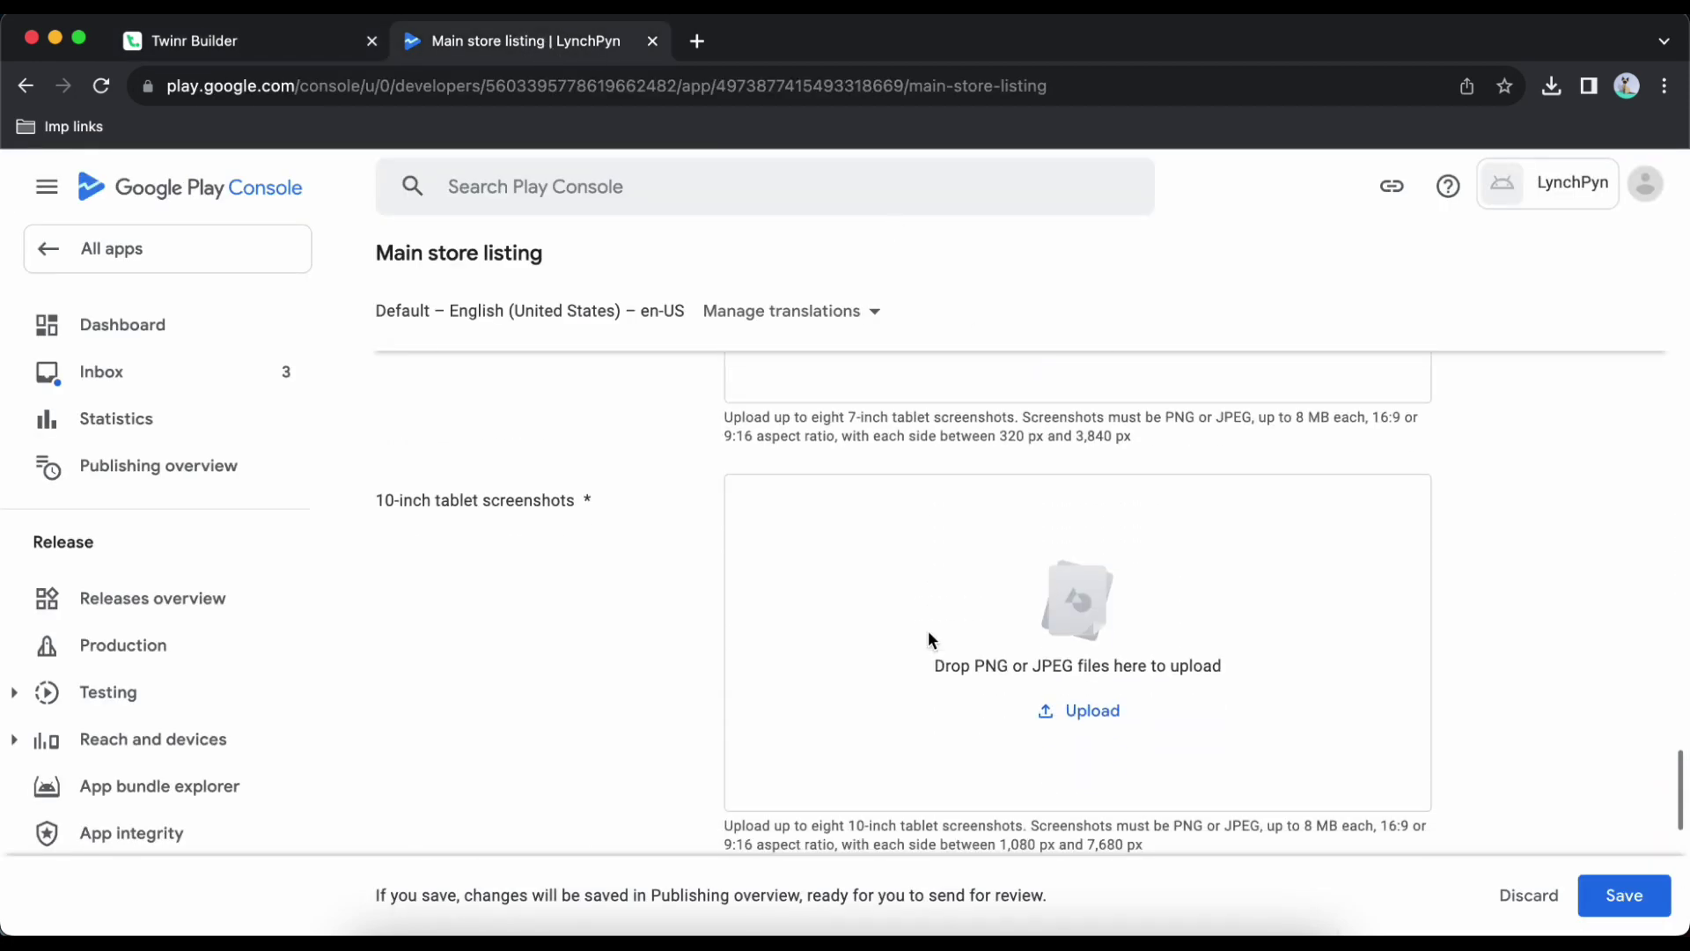
Save the store listing changes and go to the app Dashboard
scroll(930, 634, "down", 2)
left_click(1621, 895)
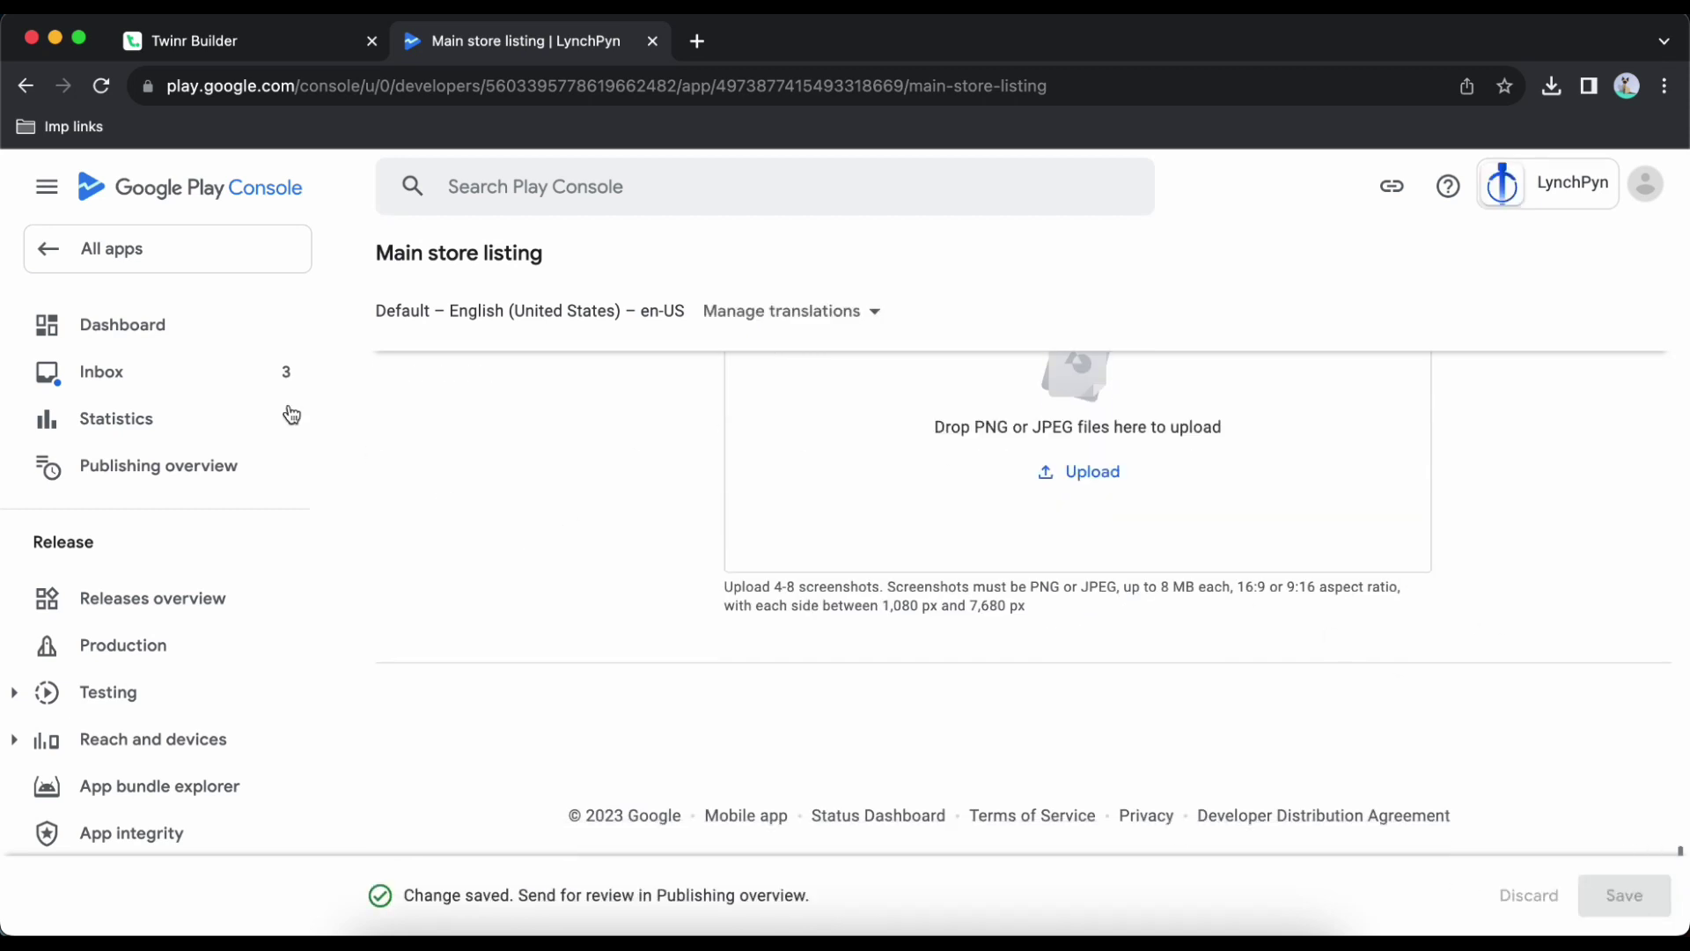
left_click(161, 338)
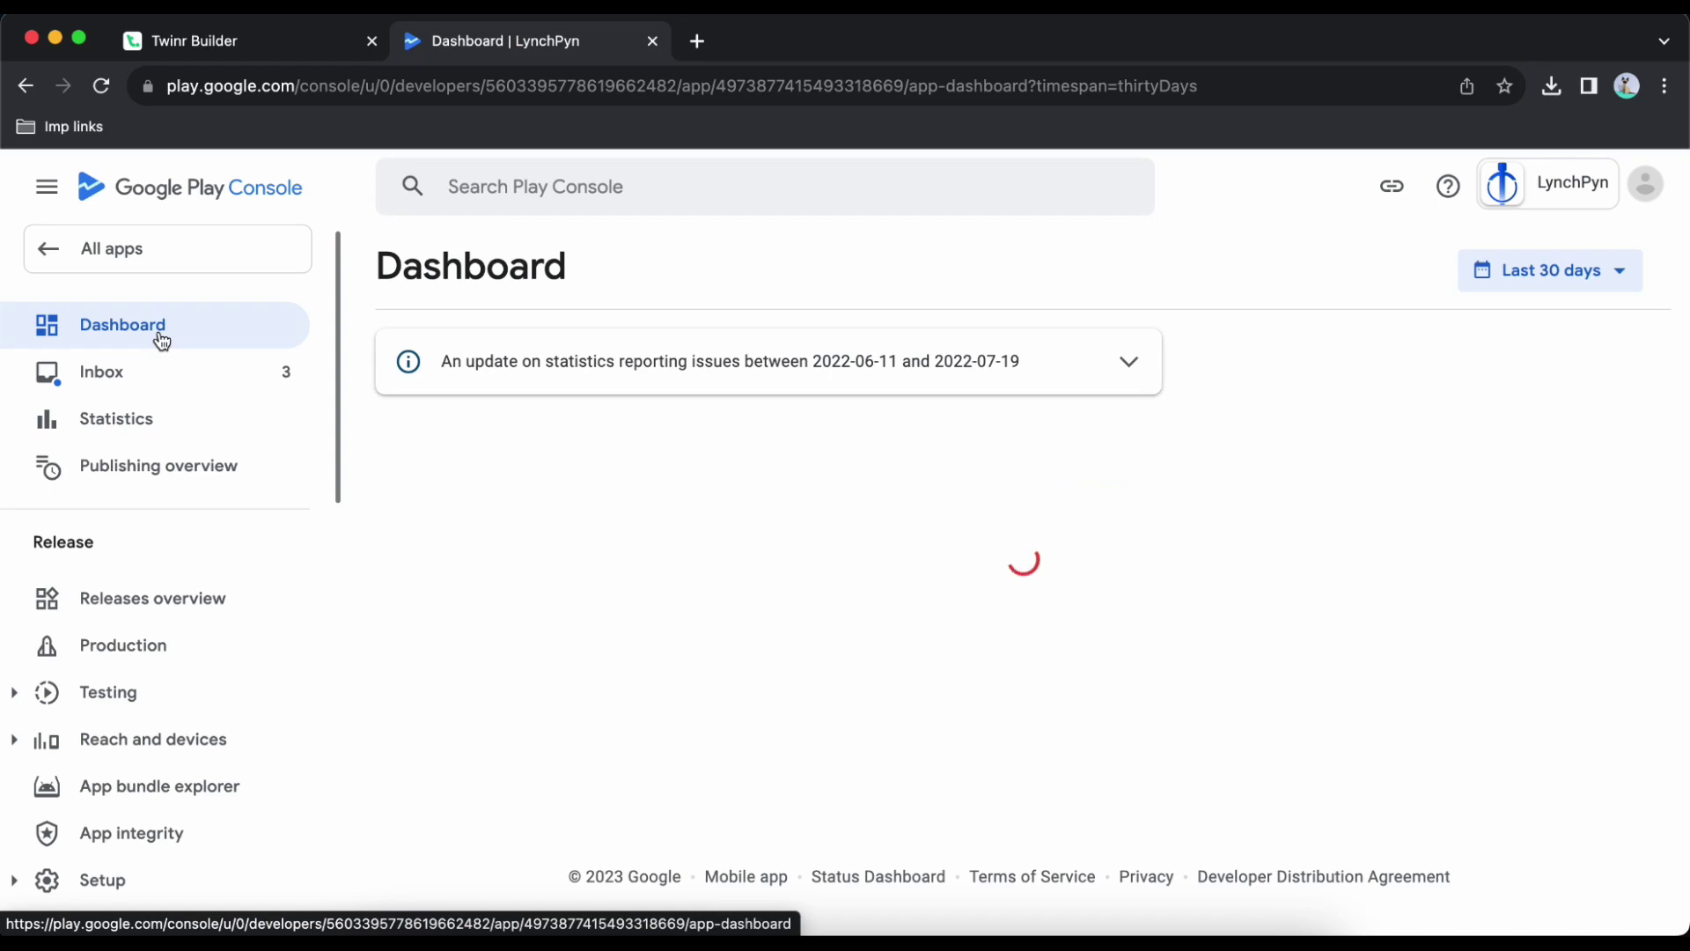
Expand the 'Create and publish a release' checklist with View tasks
scroll(804, 699, "down", 15)
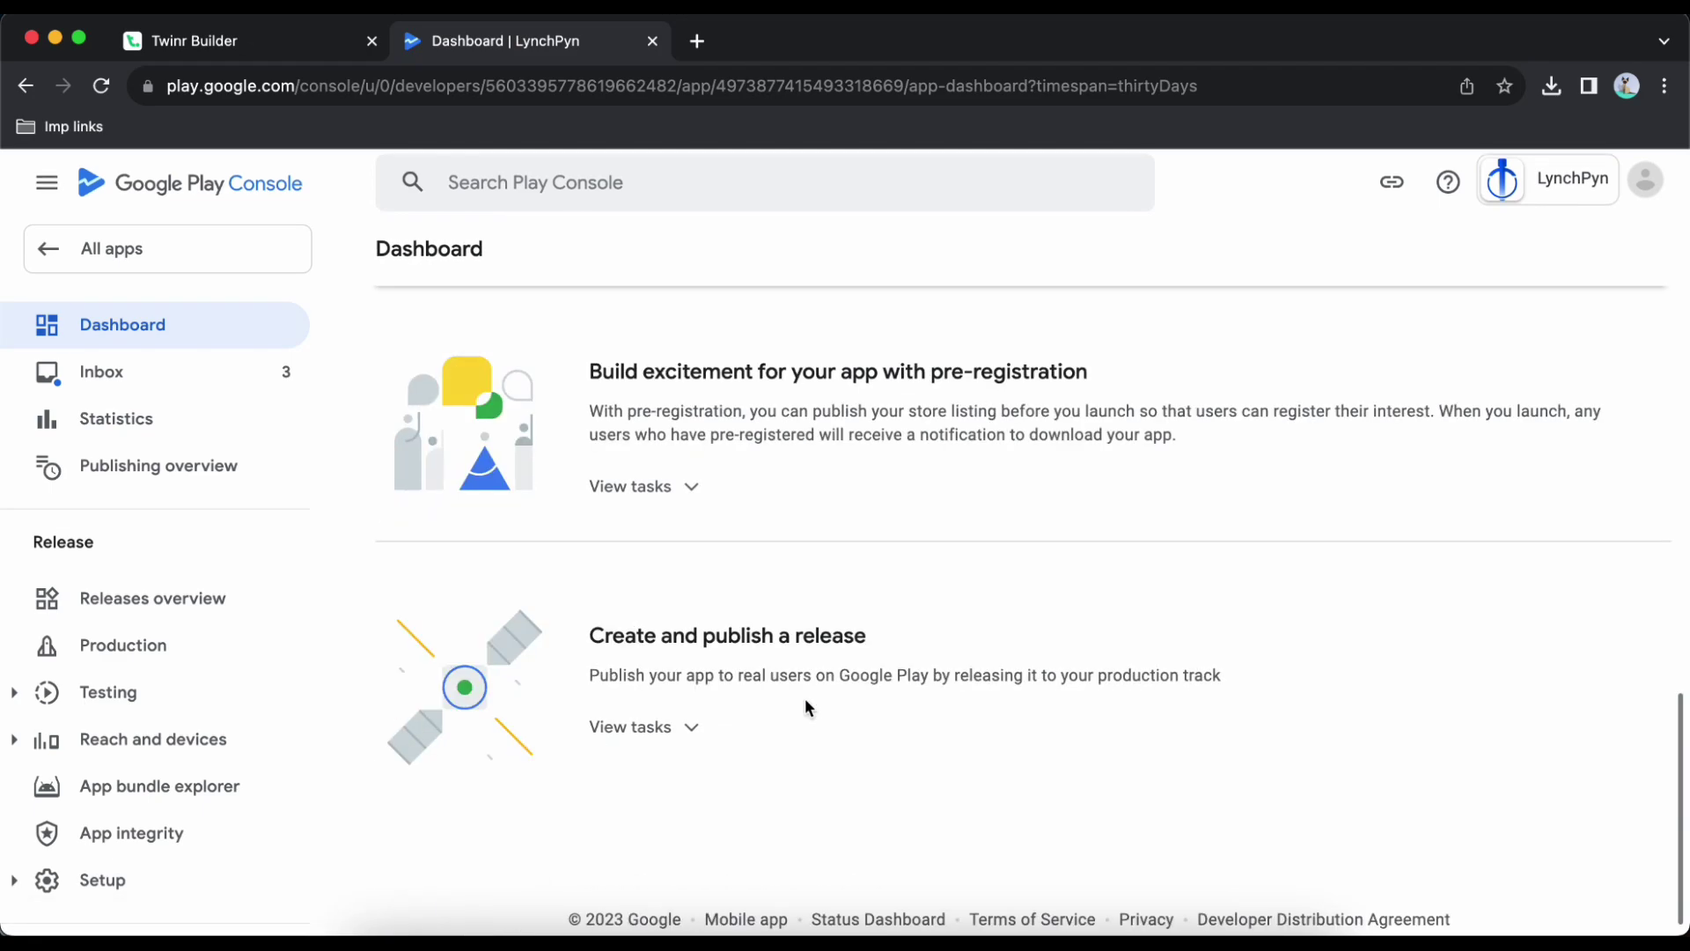
scroll(806, 706, "up", 8)
scroll(806, 706, "down", 5)
scroll(805, 699, "down", 7)
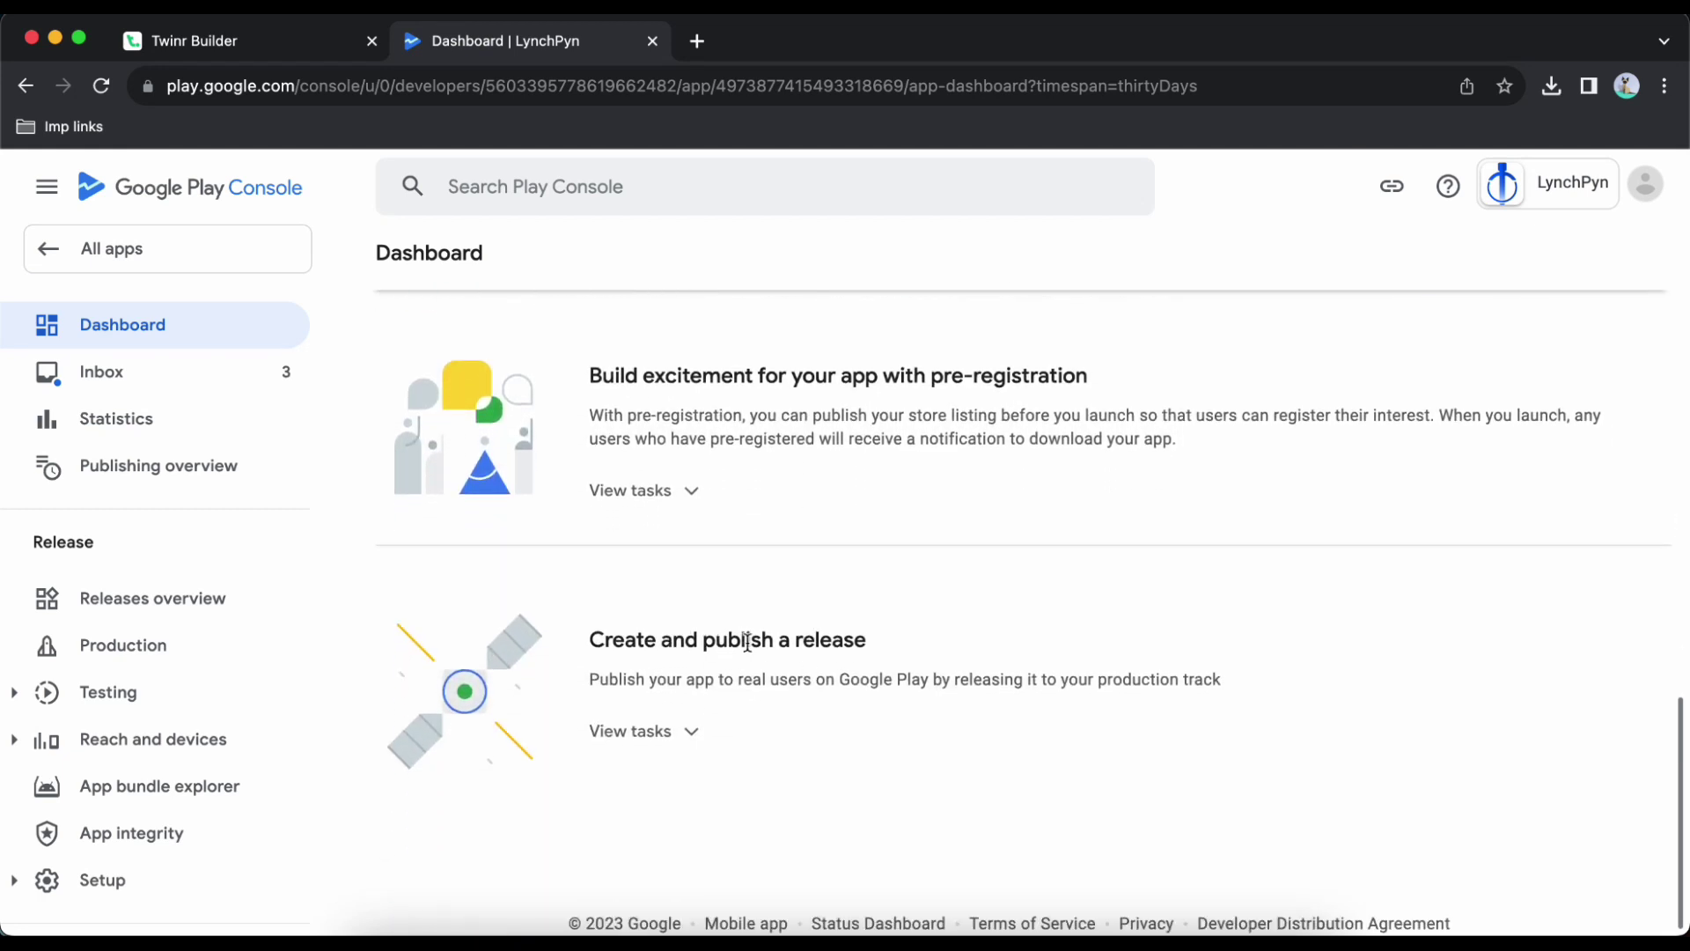
left_click_drag(876, 642, 573, 645)
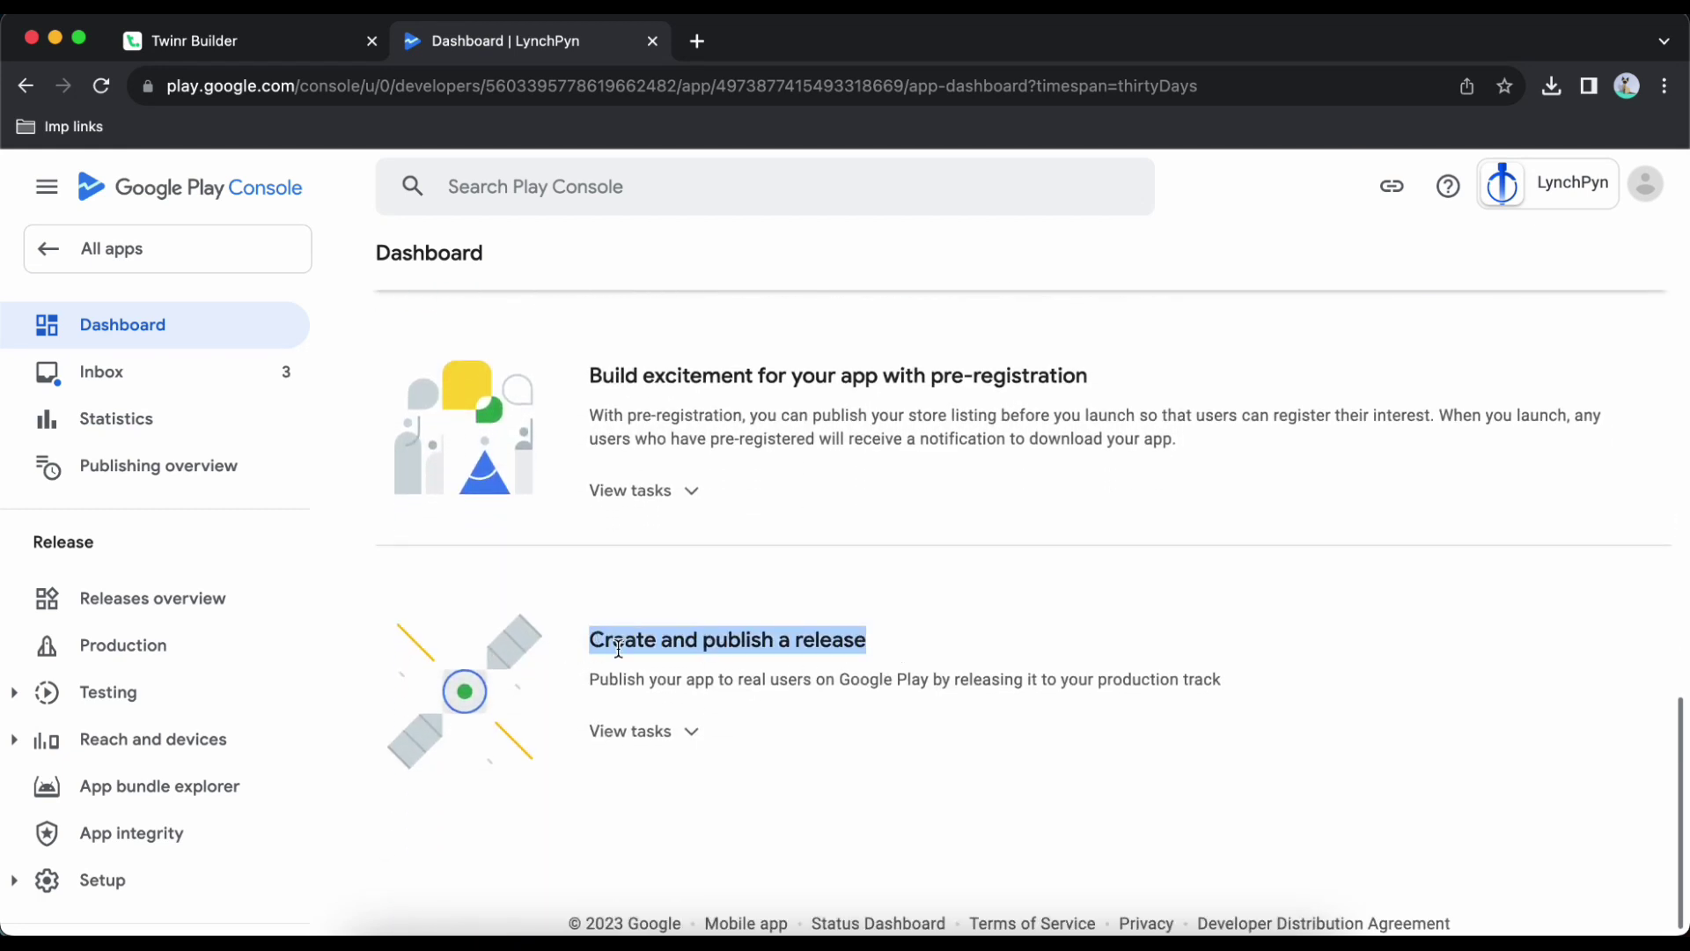
left_click(659, 734)
scroll(829, 743, "down", 3)
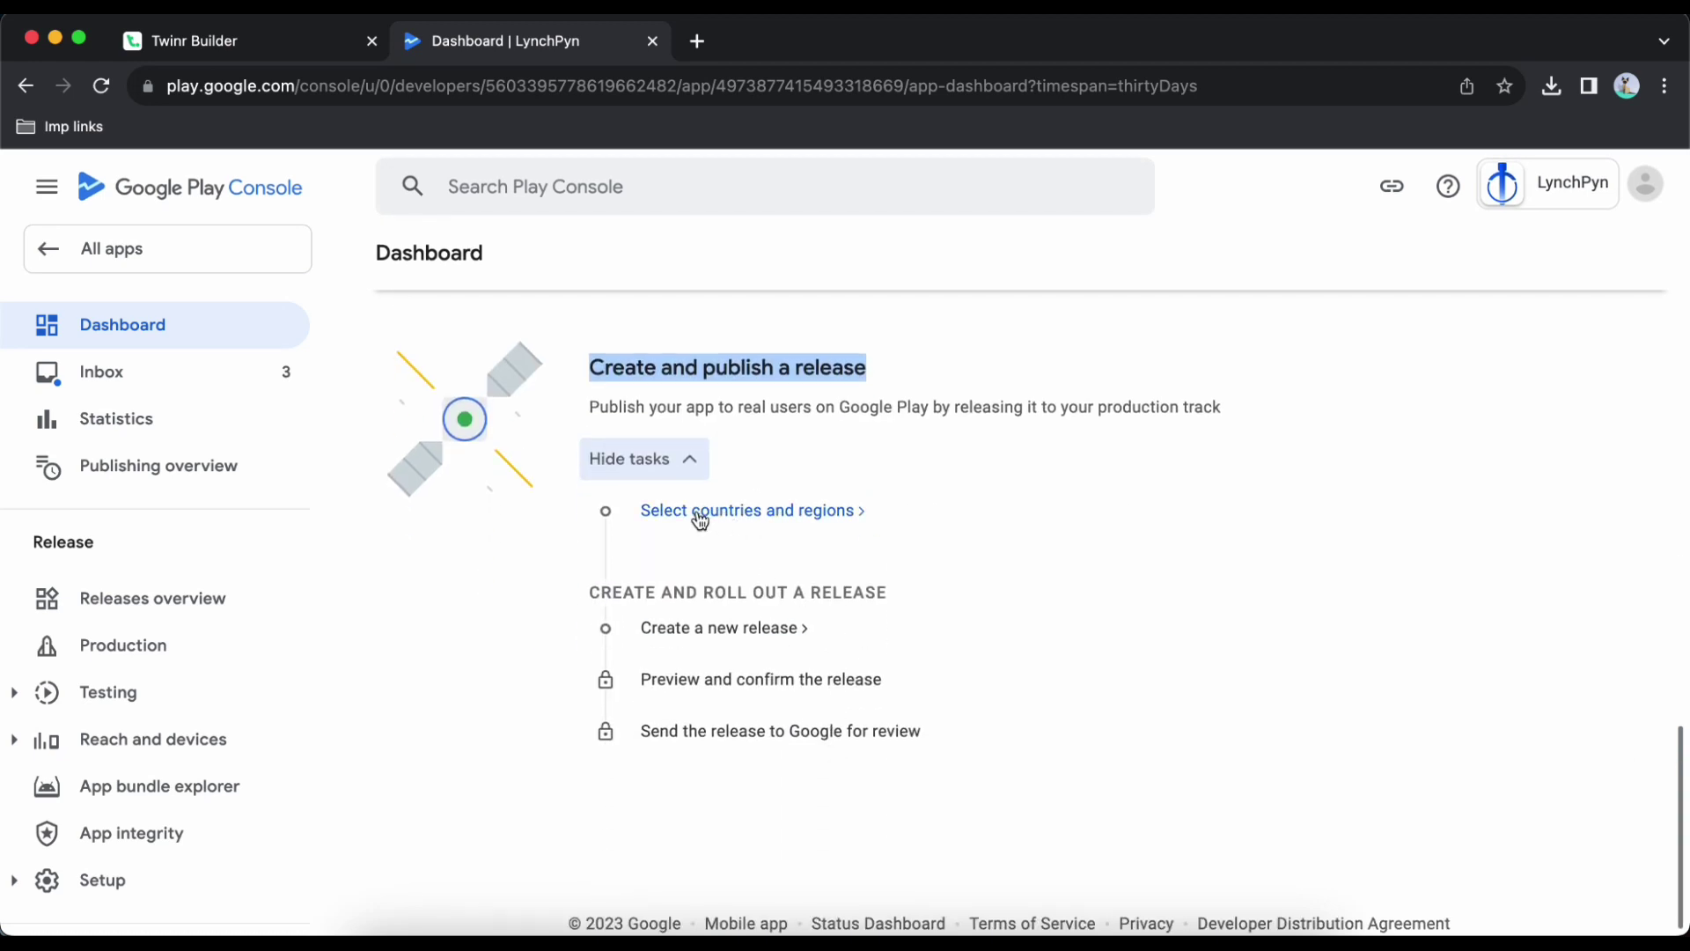
Add all 177 countries and regions to the production track and save
left_click(732, 521)
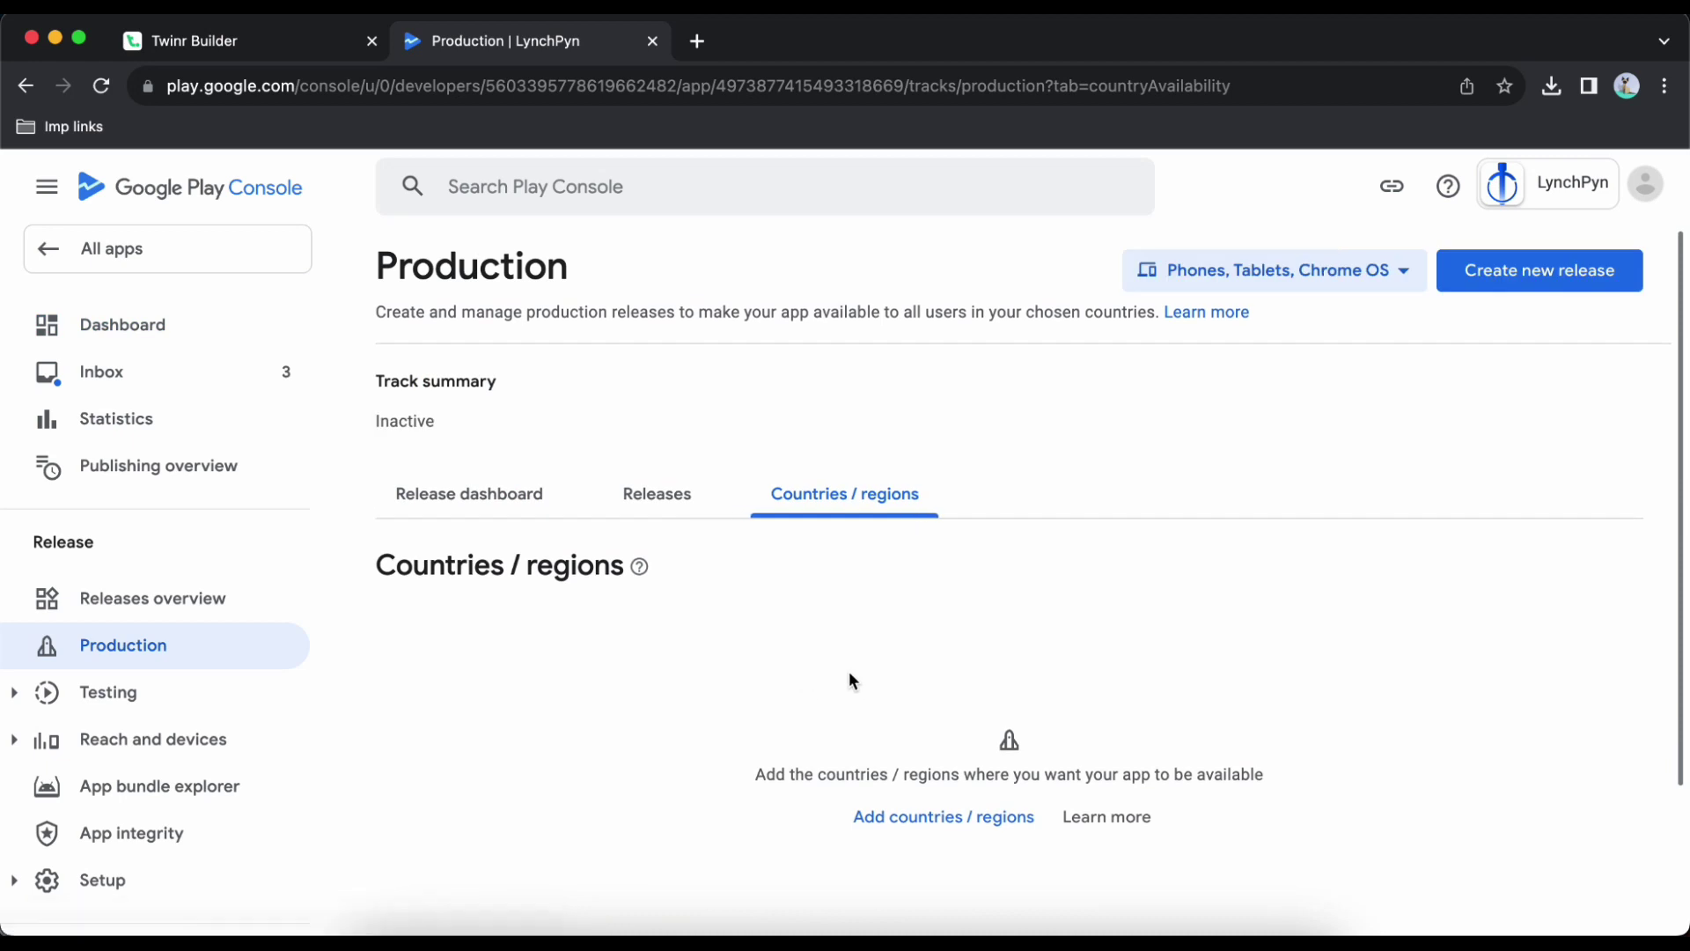
left_click(860, 818)
scroll(607, 572, "down", 5)
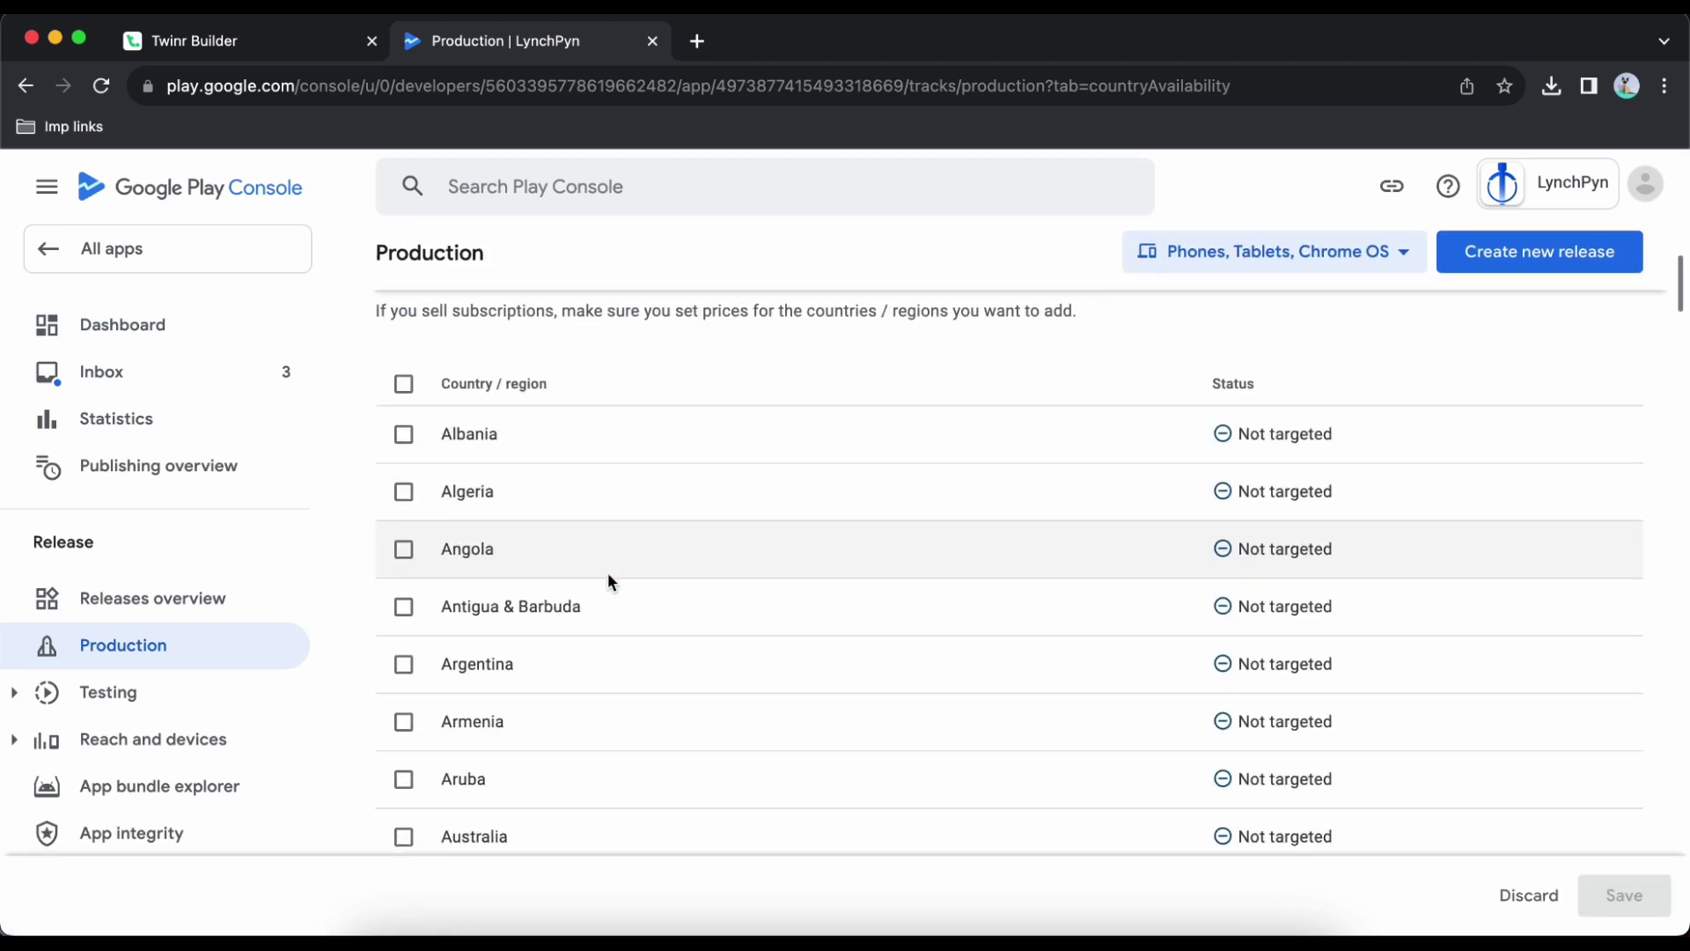
scroll(528, 426, "up", 1)
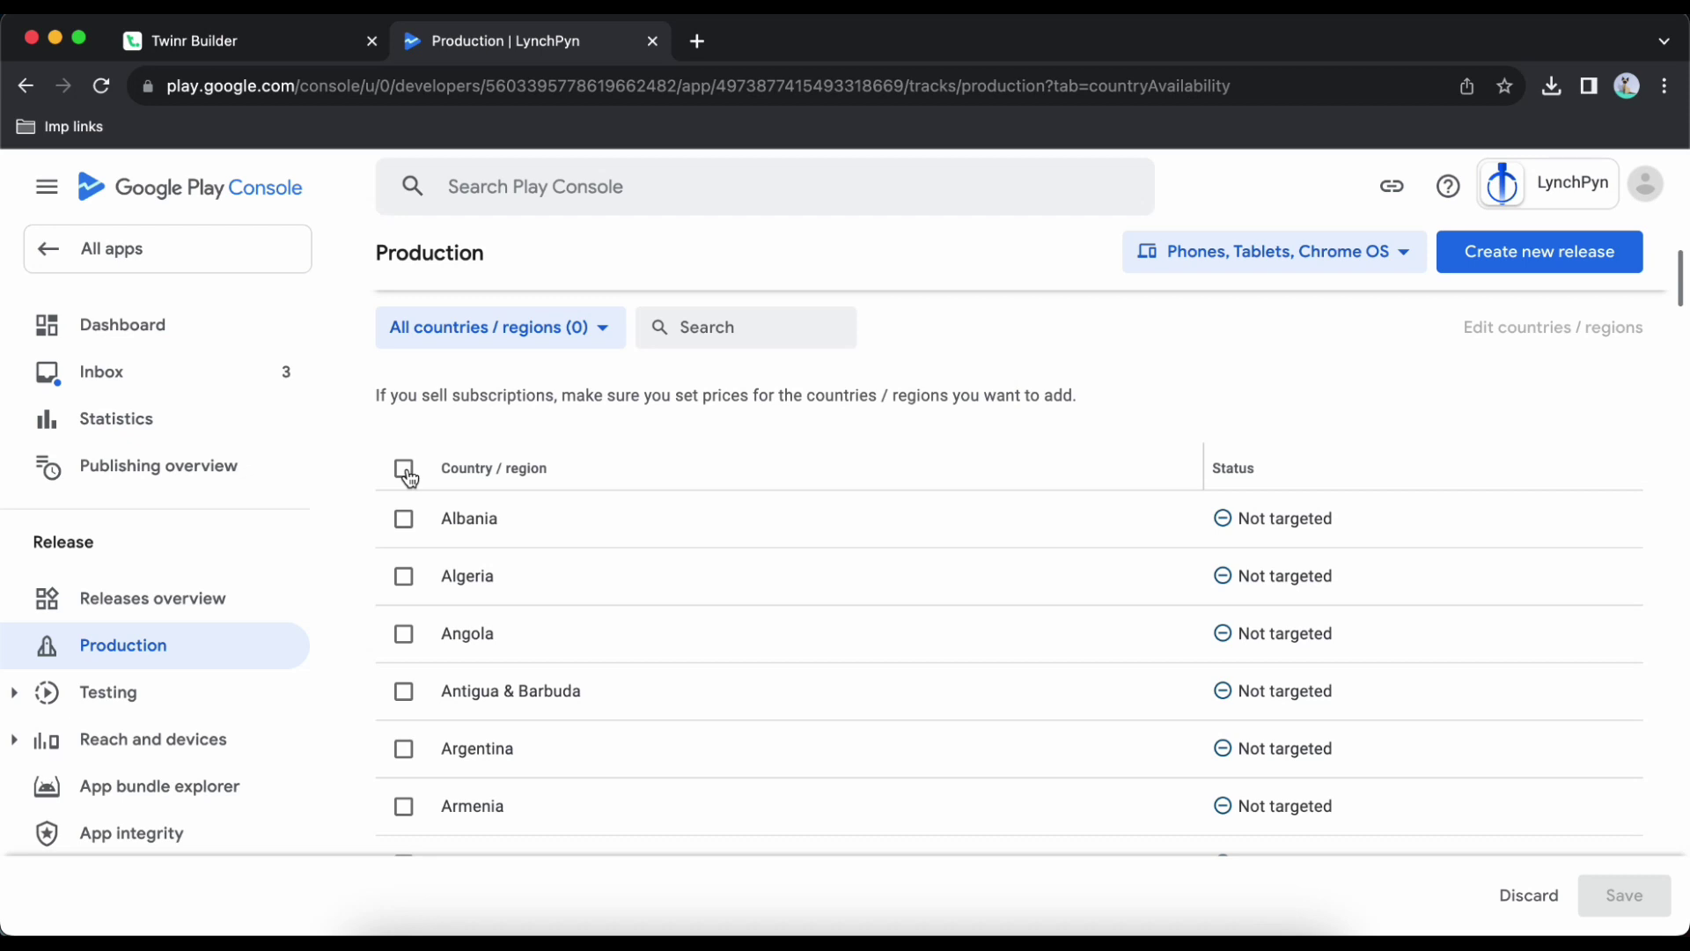
left_click(407, 472)
scroll(1179, 631, "down", 15)
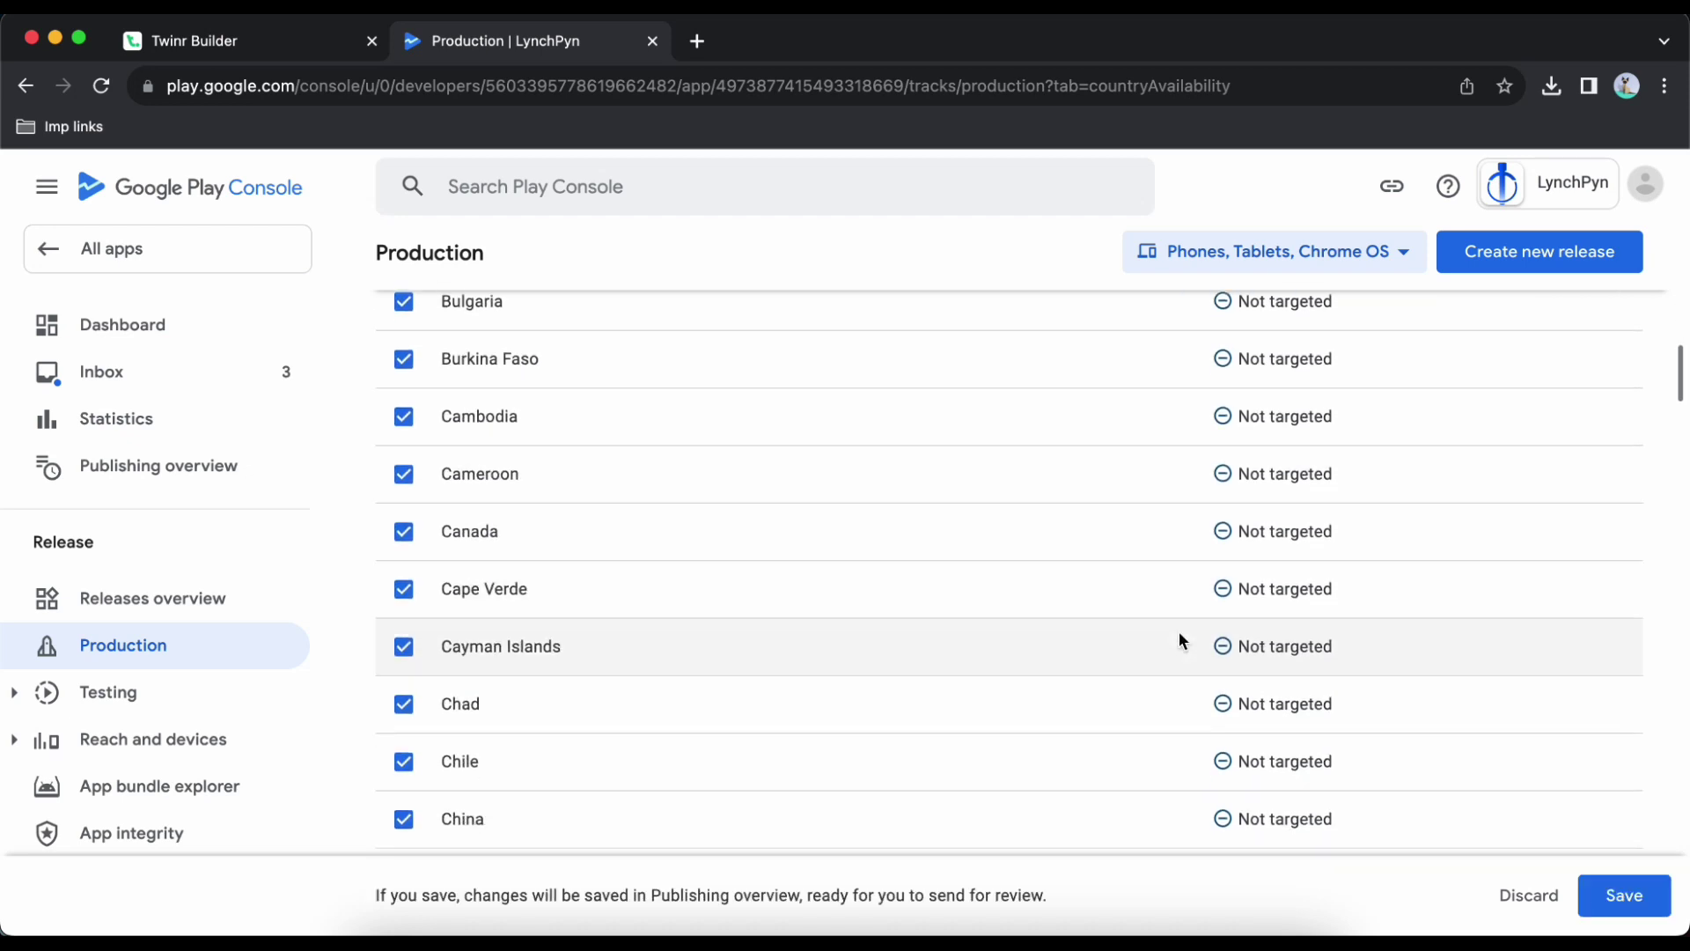
scroll(1179, 631, "down", 5)
left_click(1624, 894)
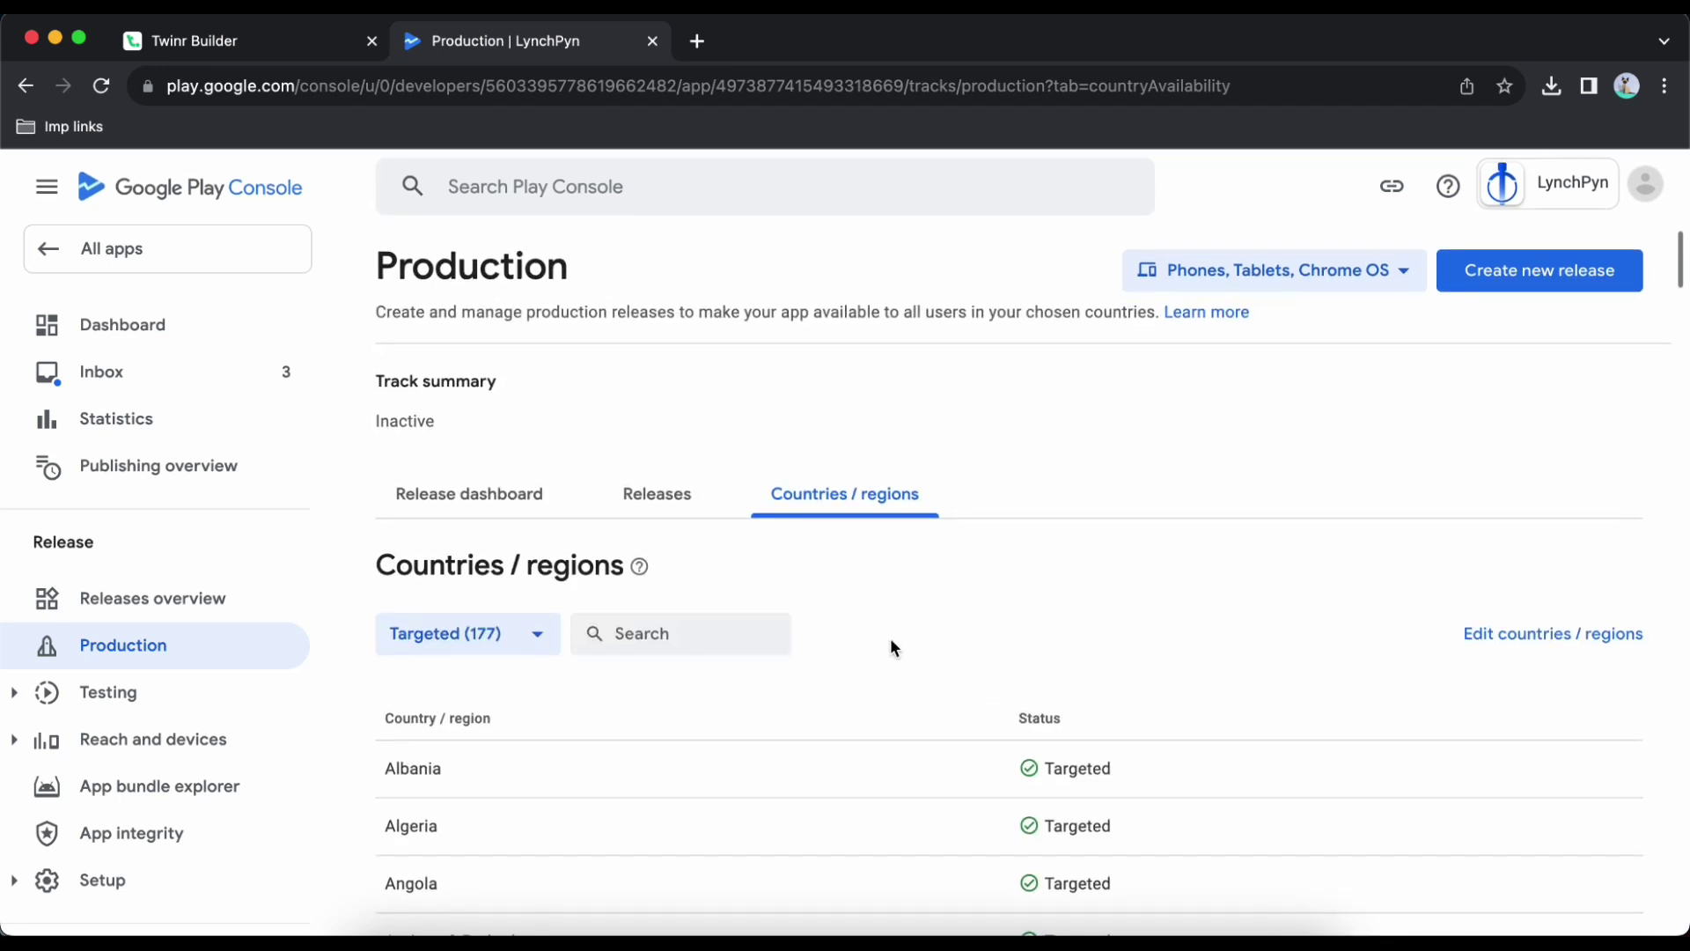
left_click(1532, 289)
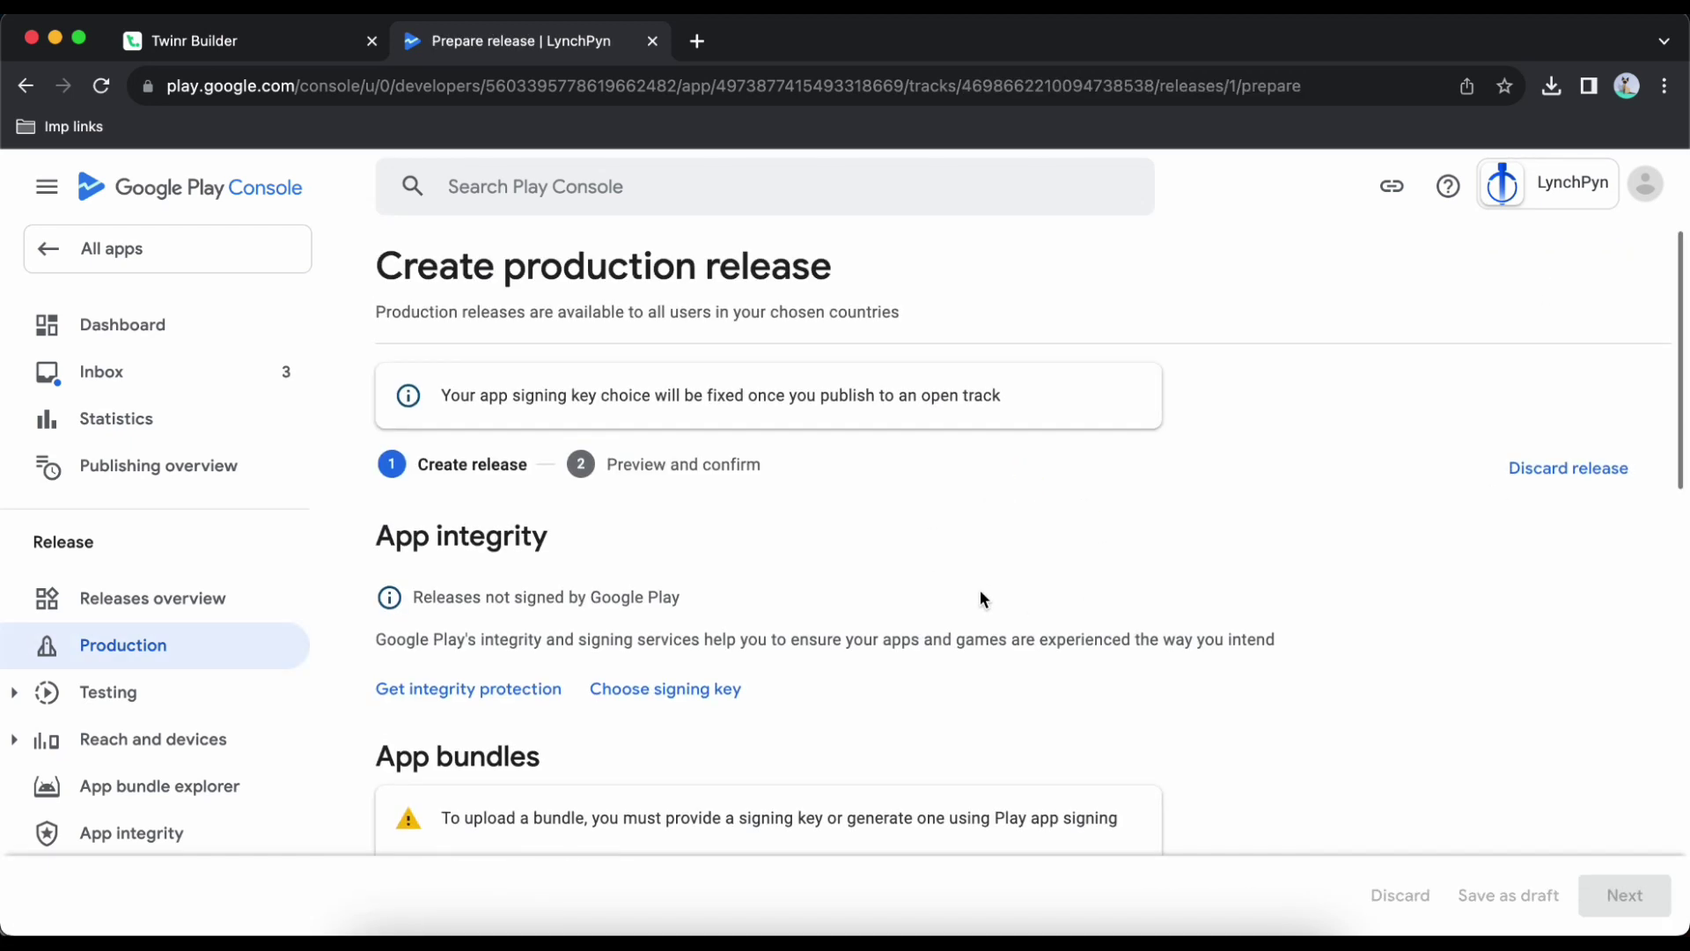
Choose a Google-generated app signing key for the new production release
scroll(980, 593, "down", 3)
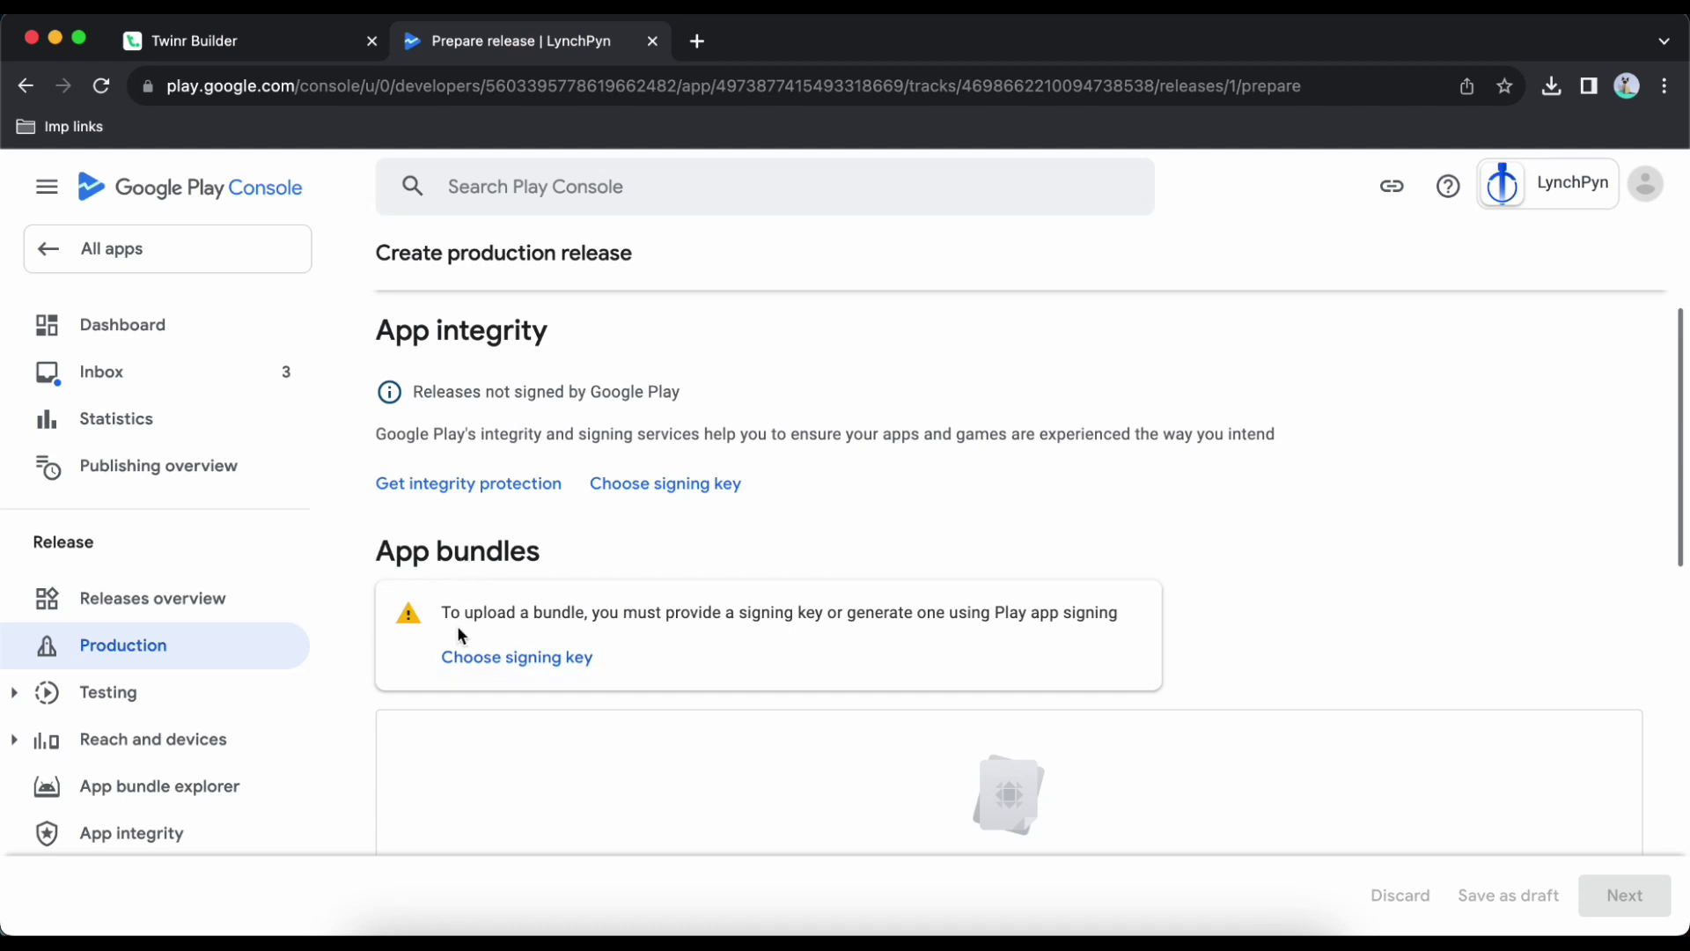
left_click(500, 658)
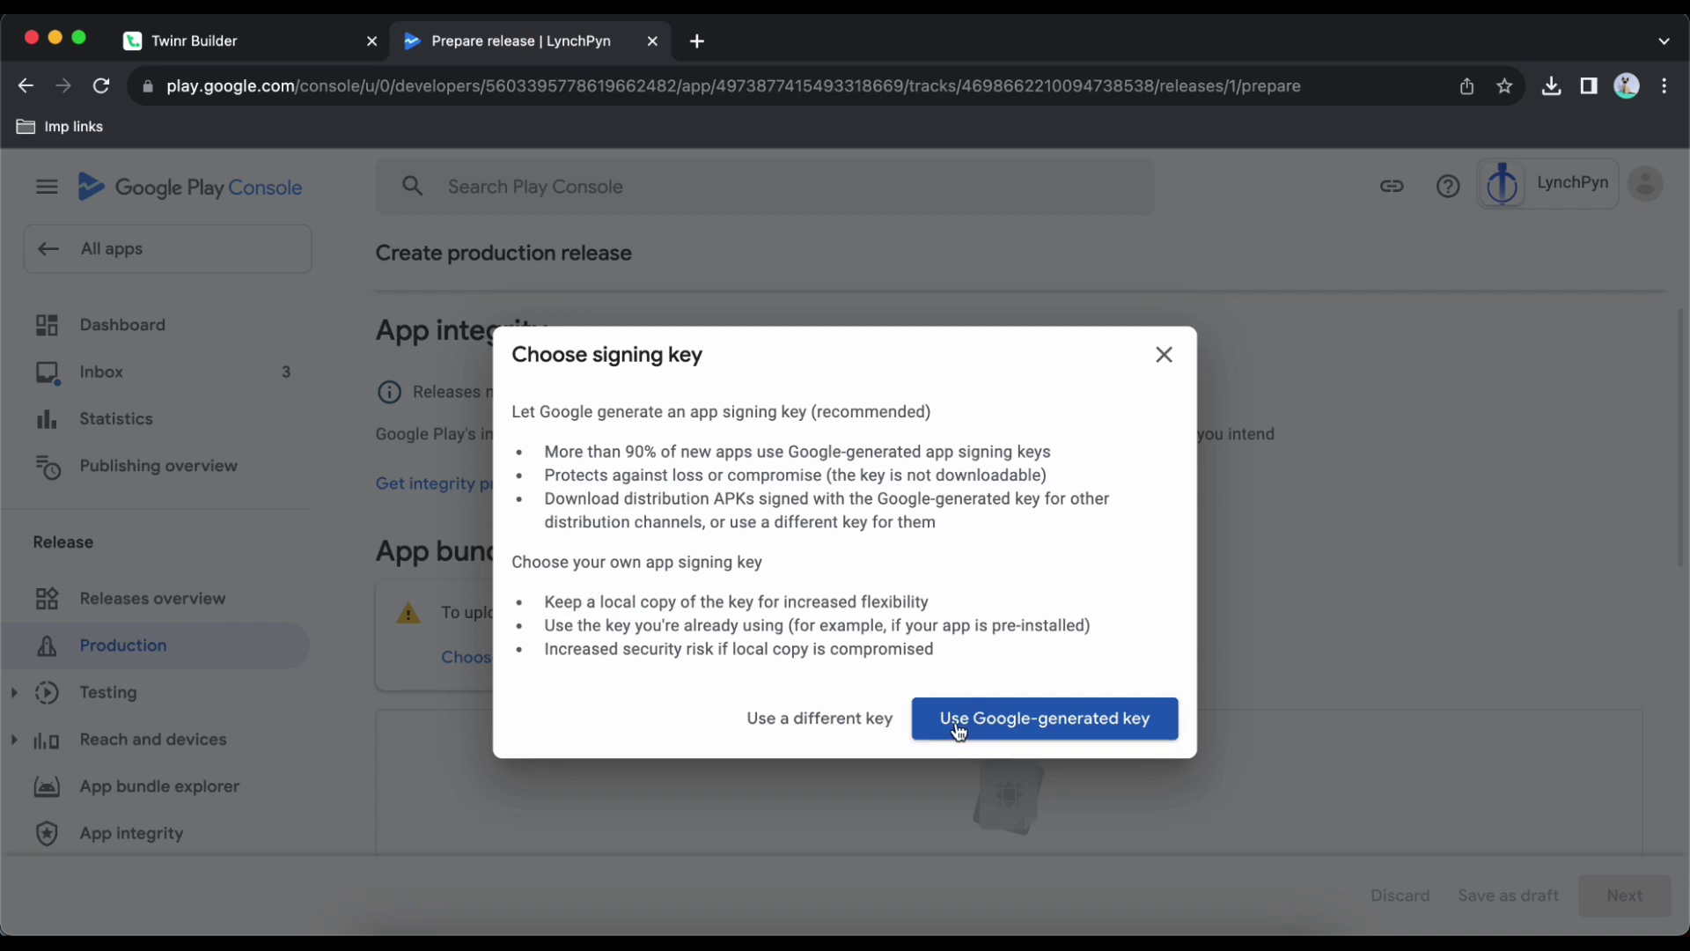
left_click(1059, 732)
scroll(770, 773, "down", 3)
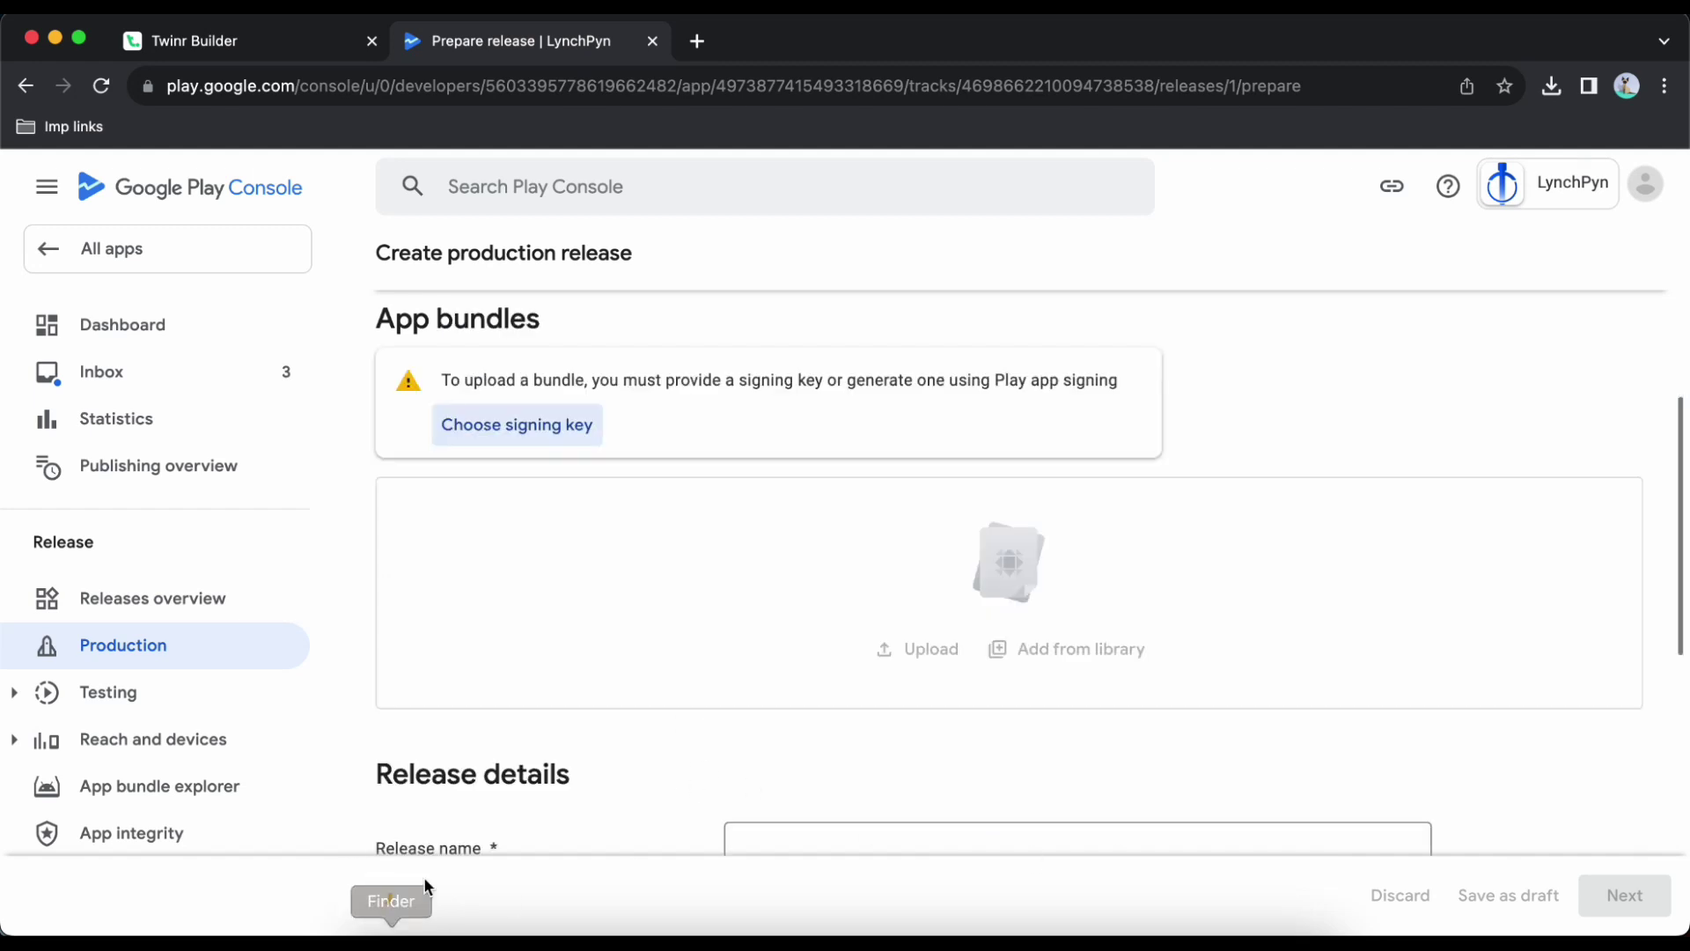
scroll(601, 682, "up", 1)
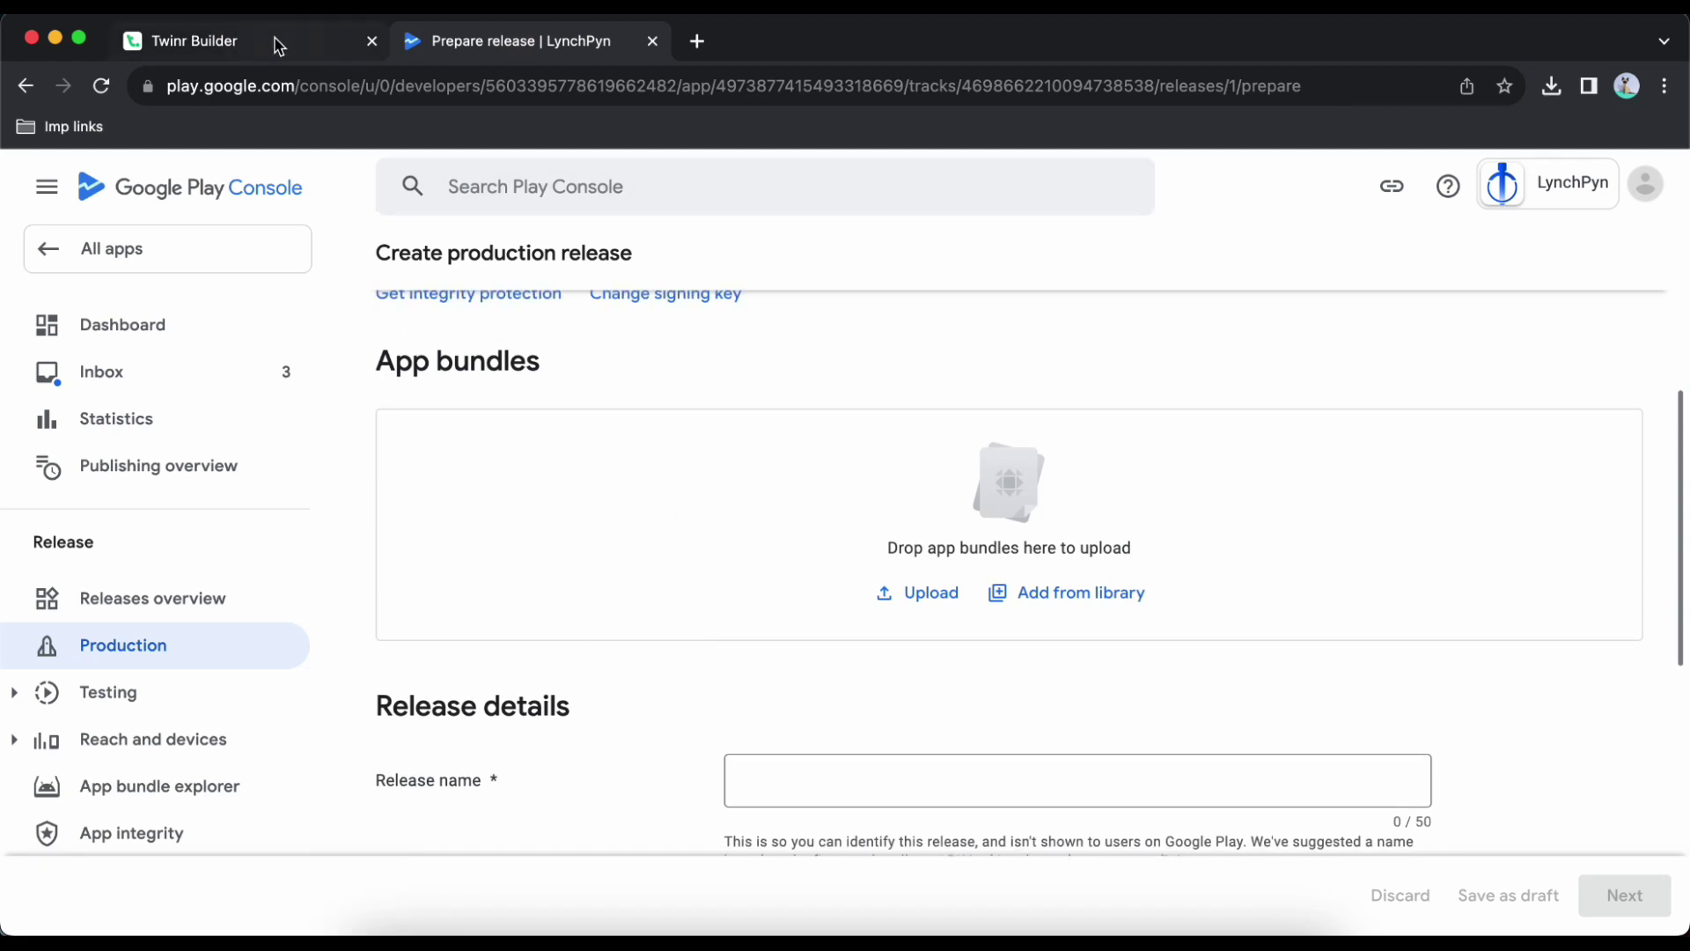
Download the 44.2 MB .aab bundle for build 1.0.2 from Twinr Builder's Android Build History
left_click(234, 48)
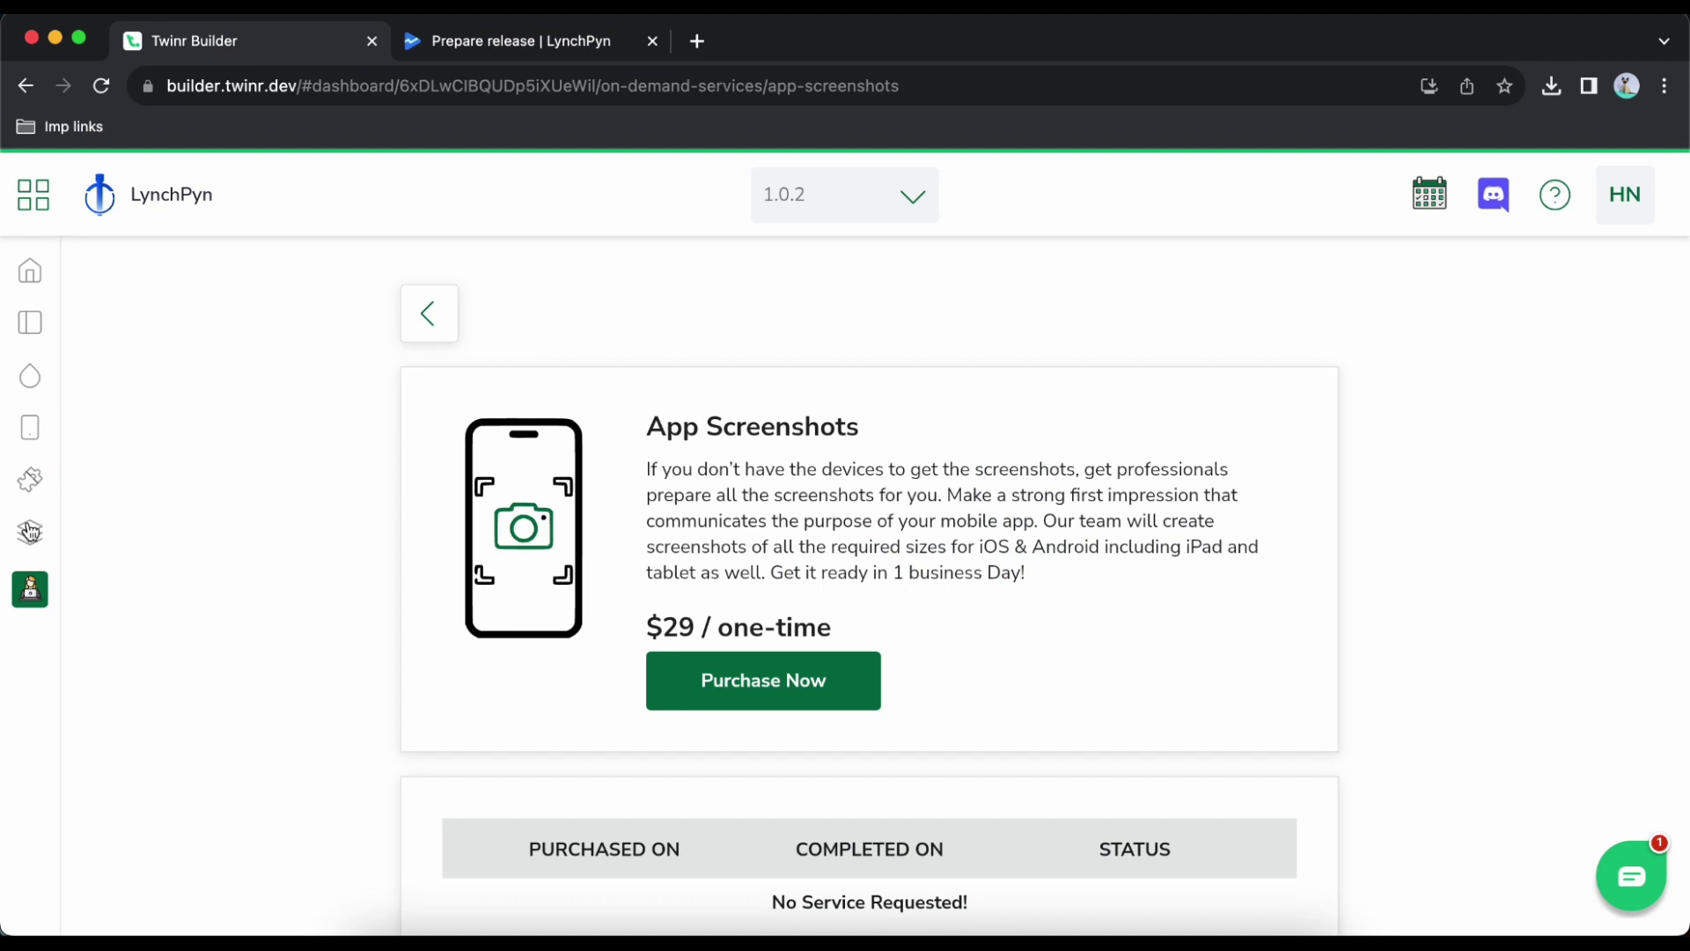
left_click(27, 534)
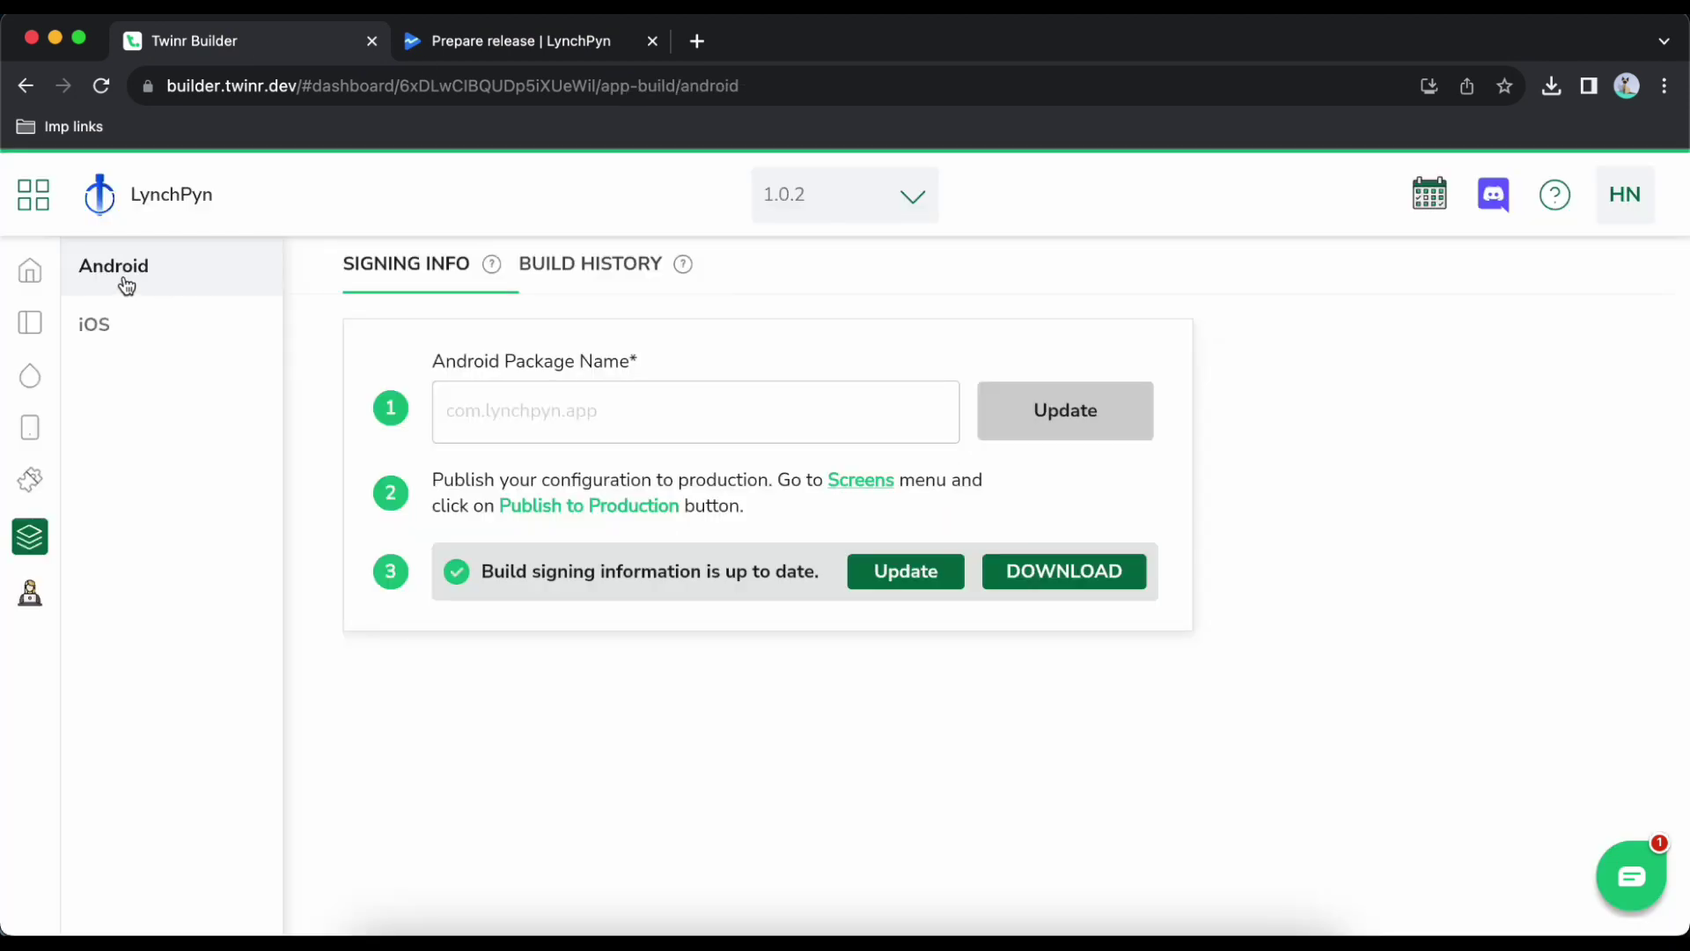
left_click(125, 280)
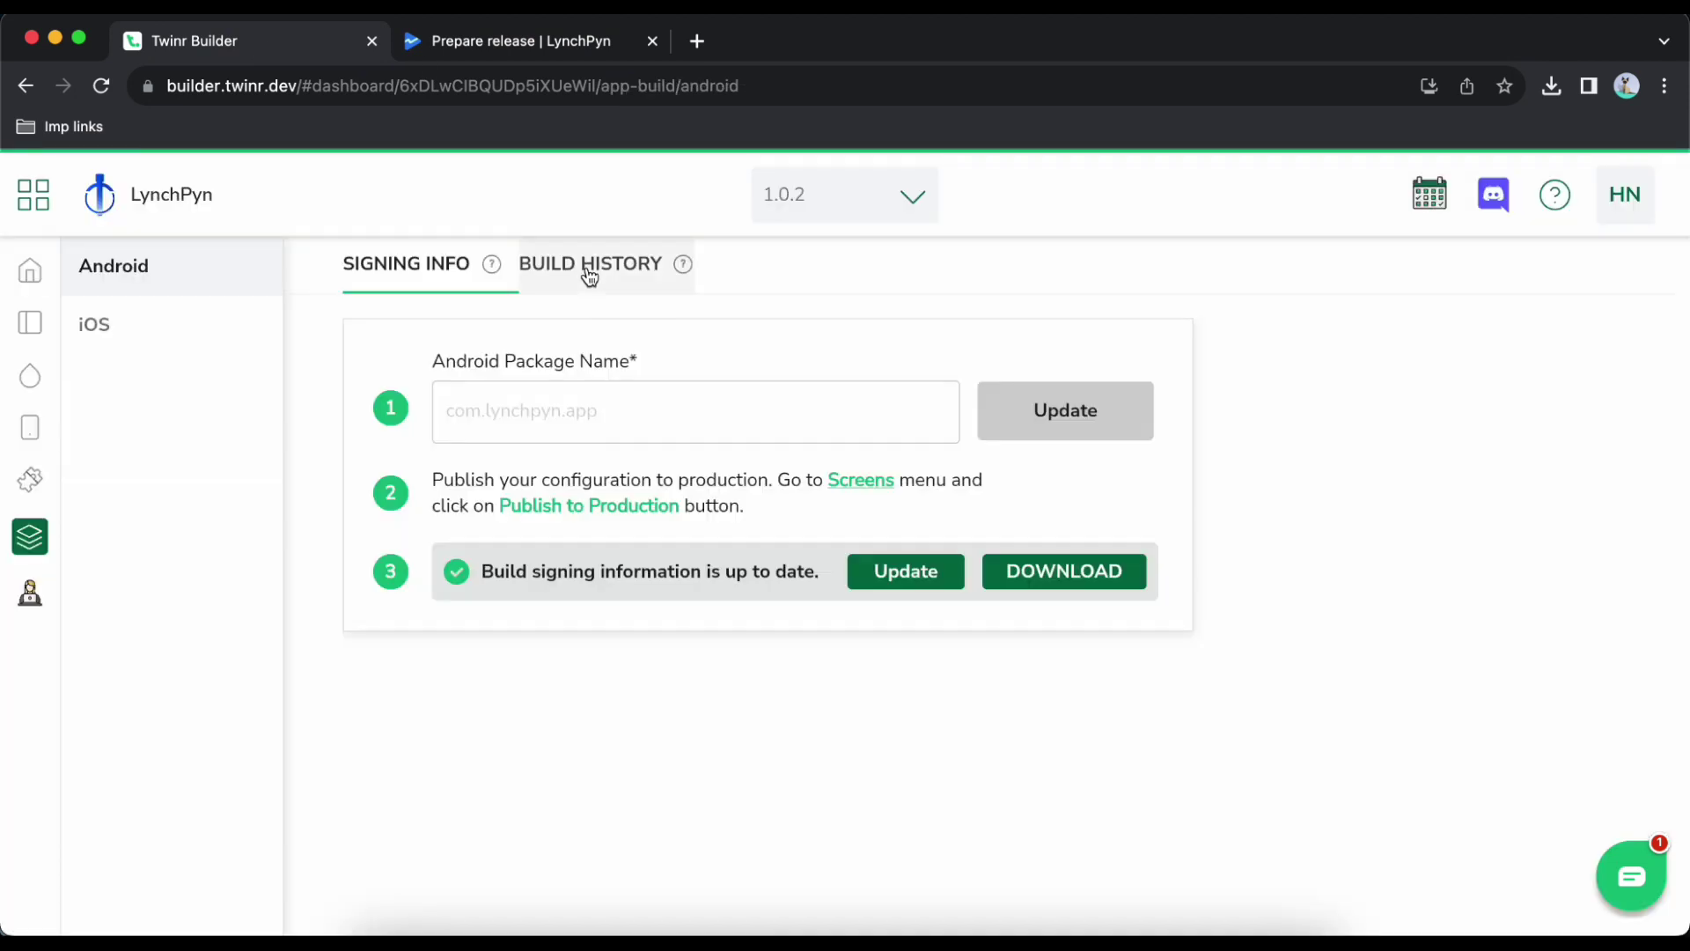
left_click(589, 268)
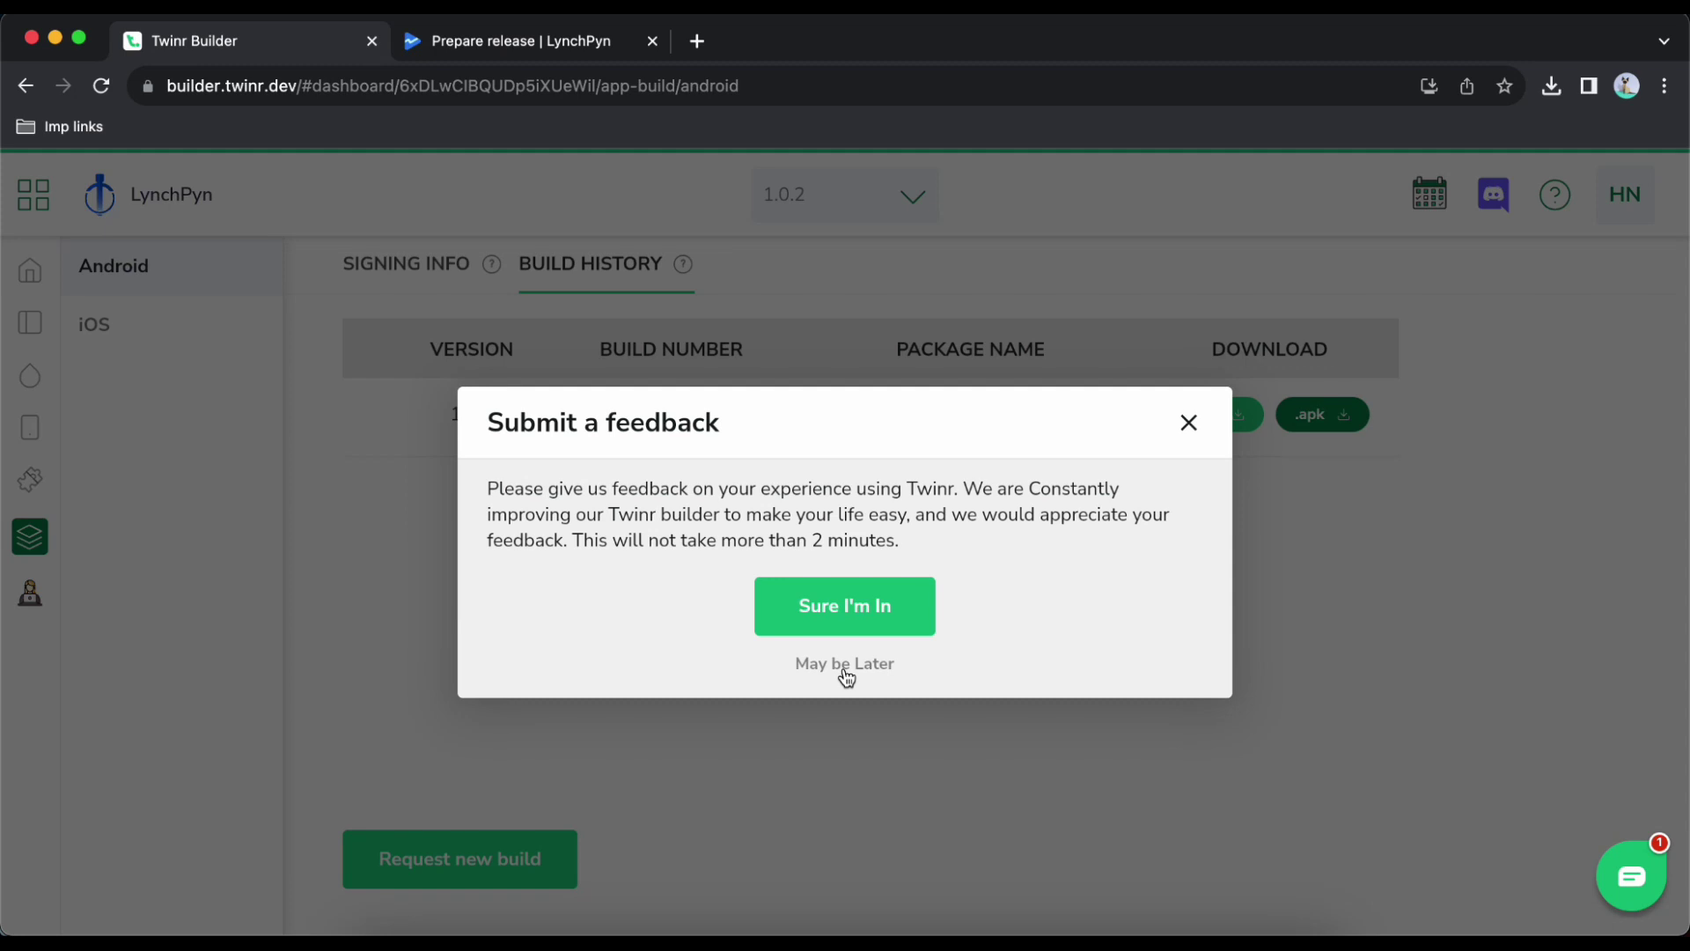
left_click(1189, 424)
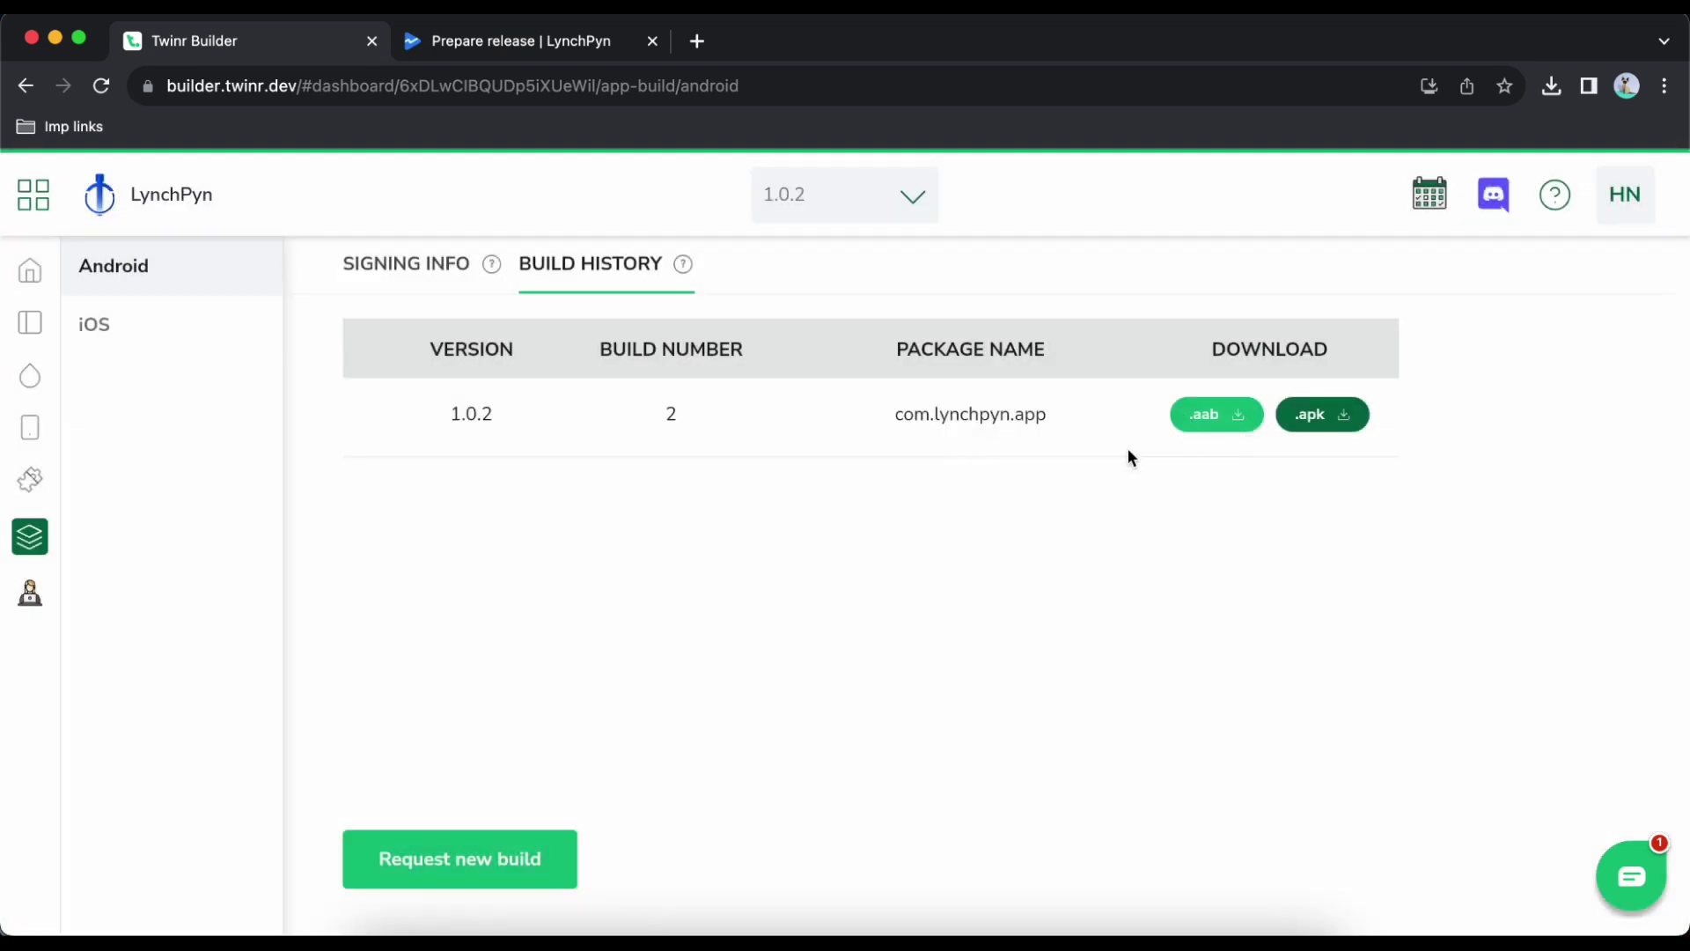
left_click(1212, 421)
left_click(541, 54)
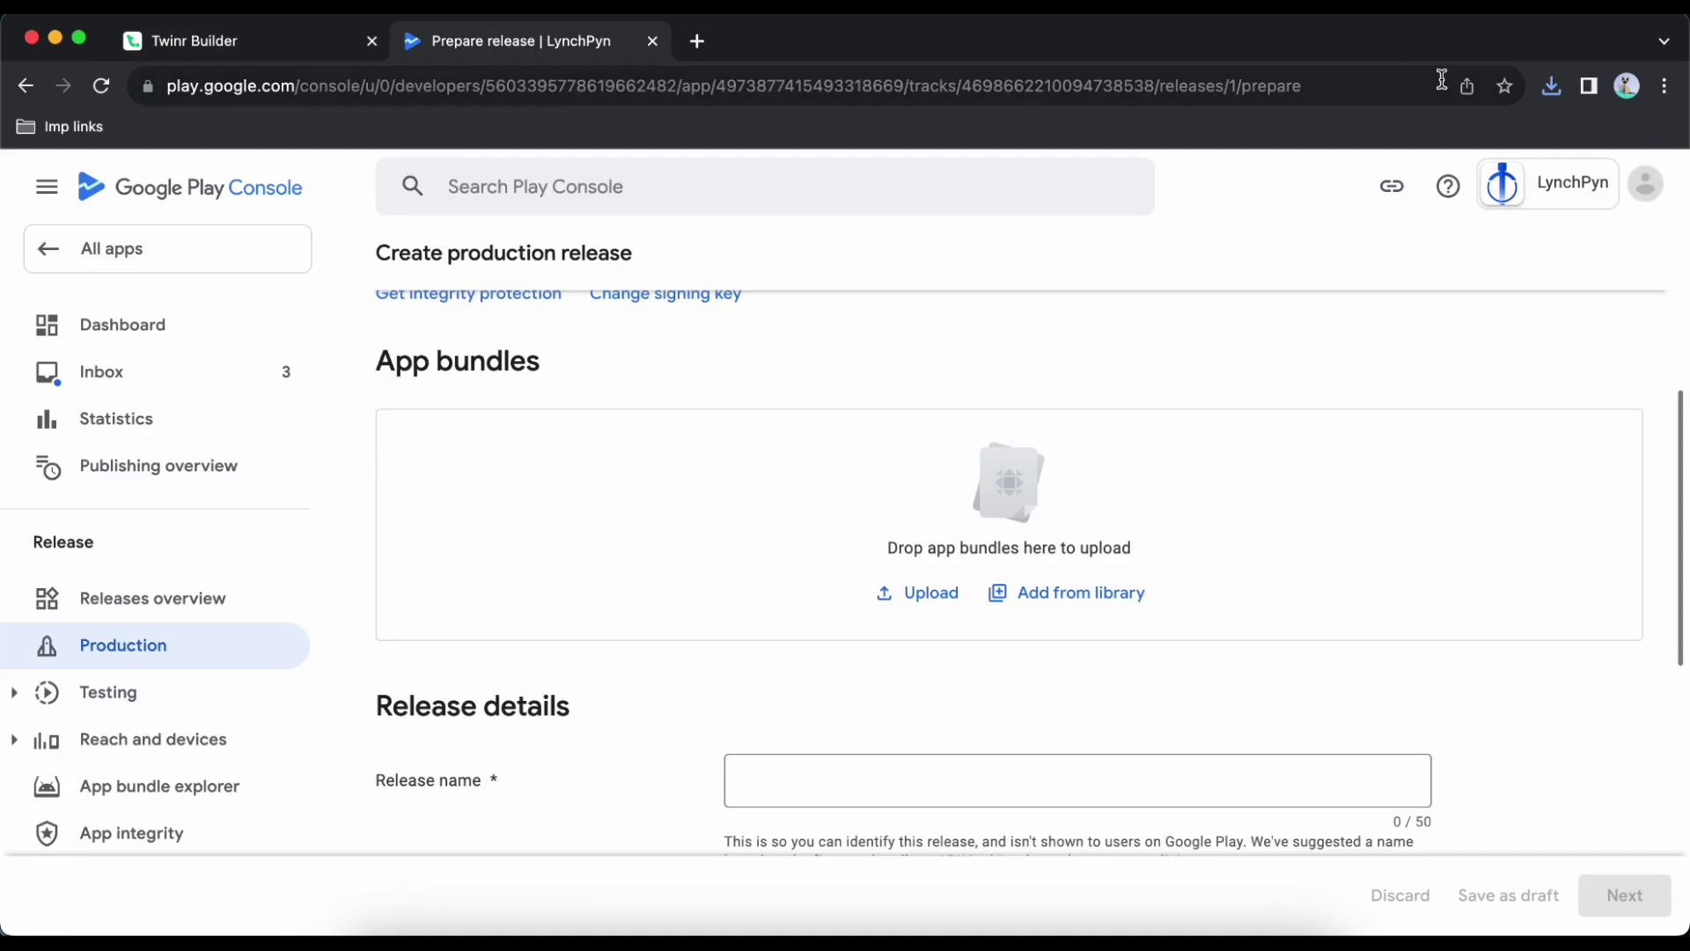
left_click(1552, 86)
left_click_drag(1345, 173, 933, 519)
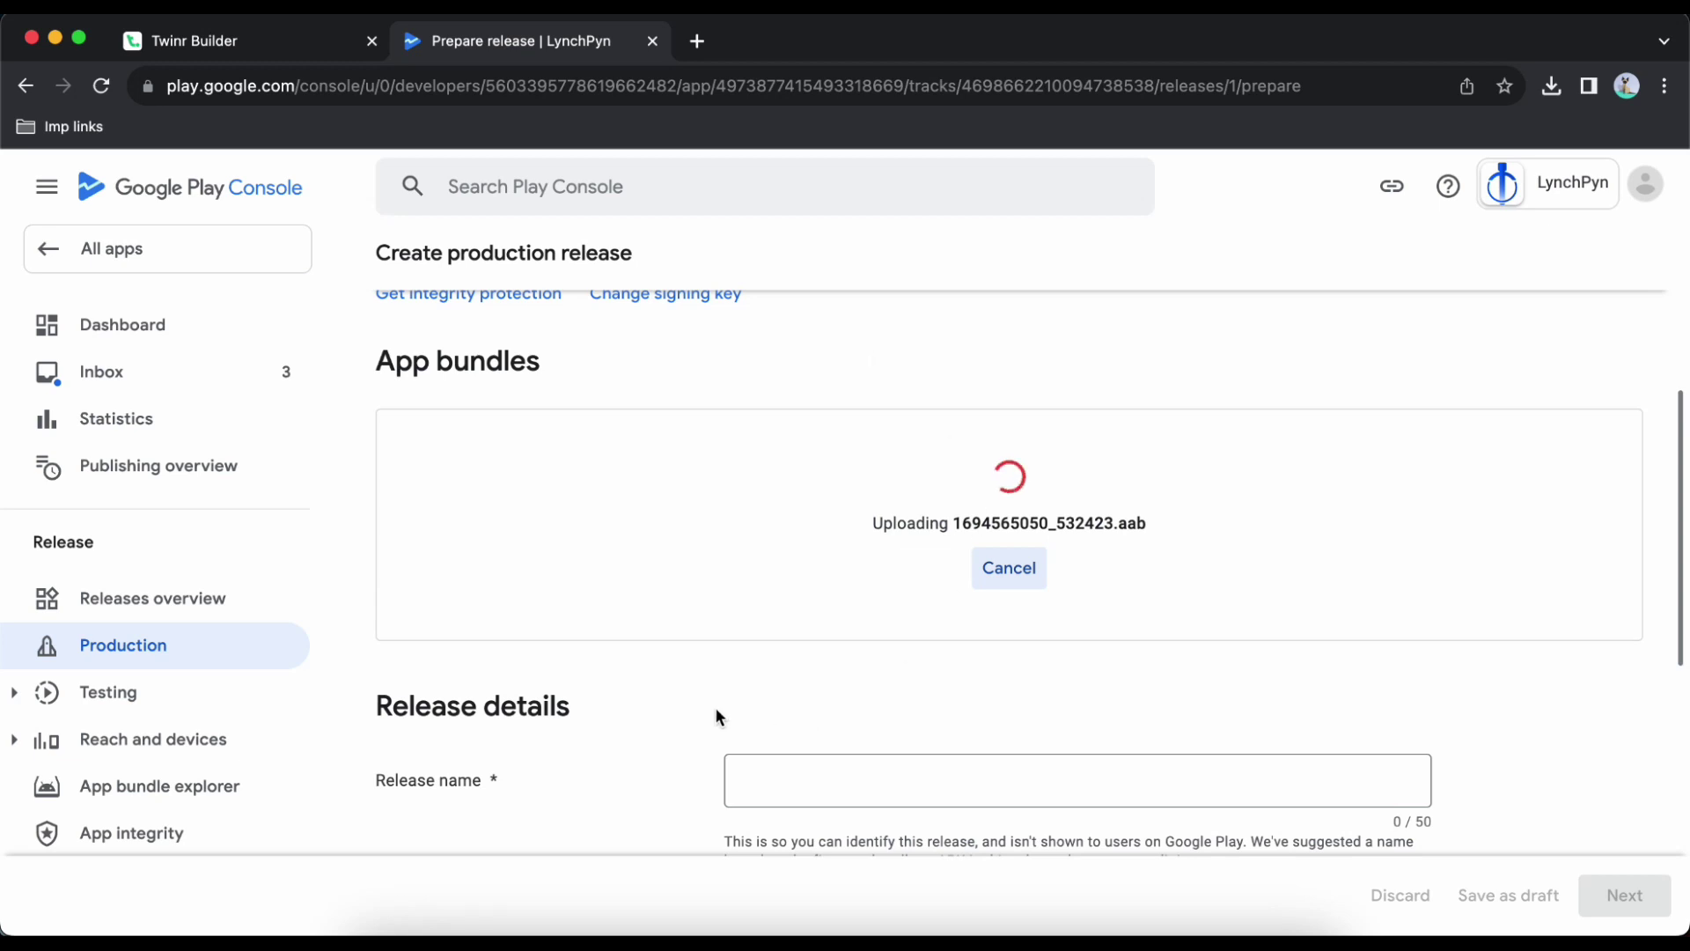
left_click(795, 783)
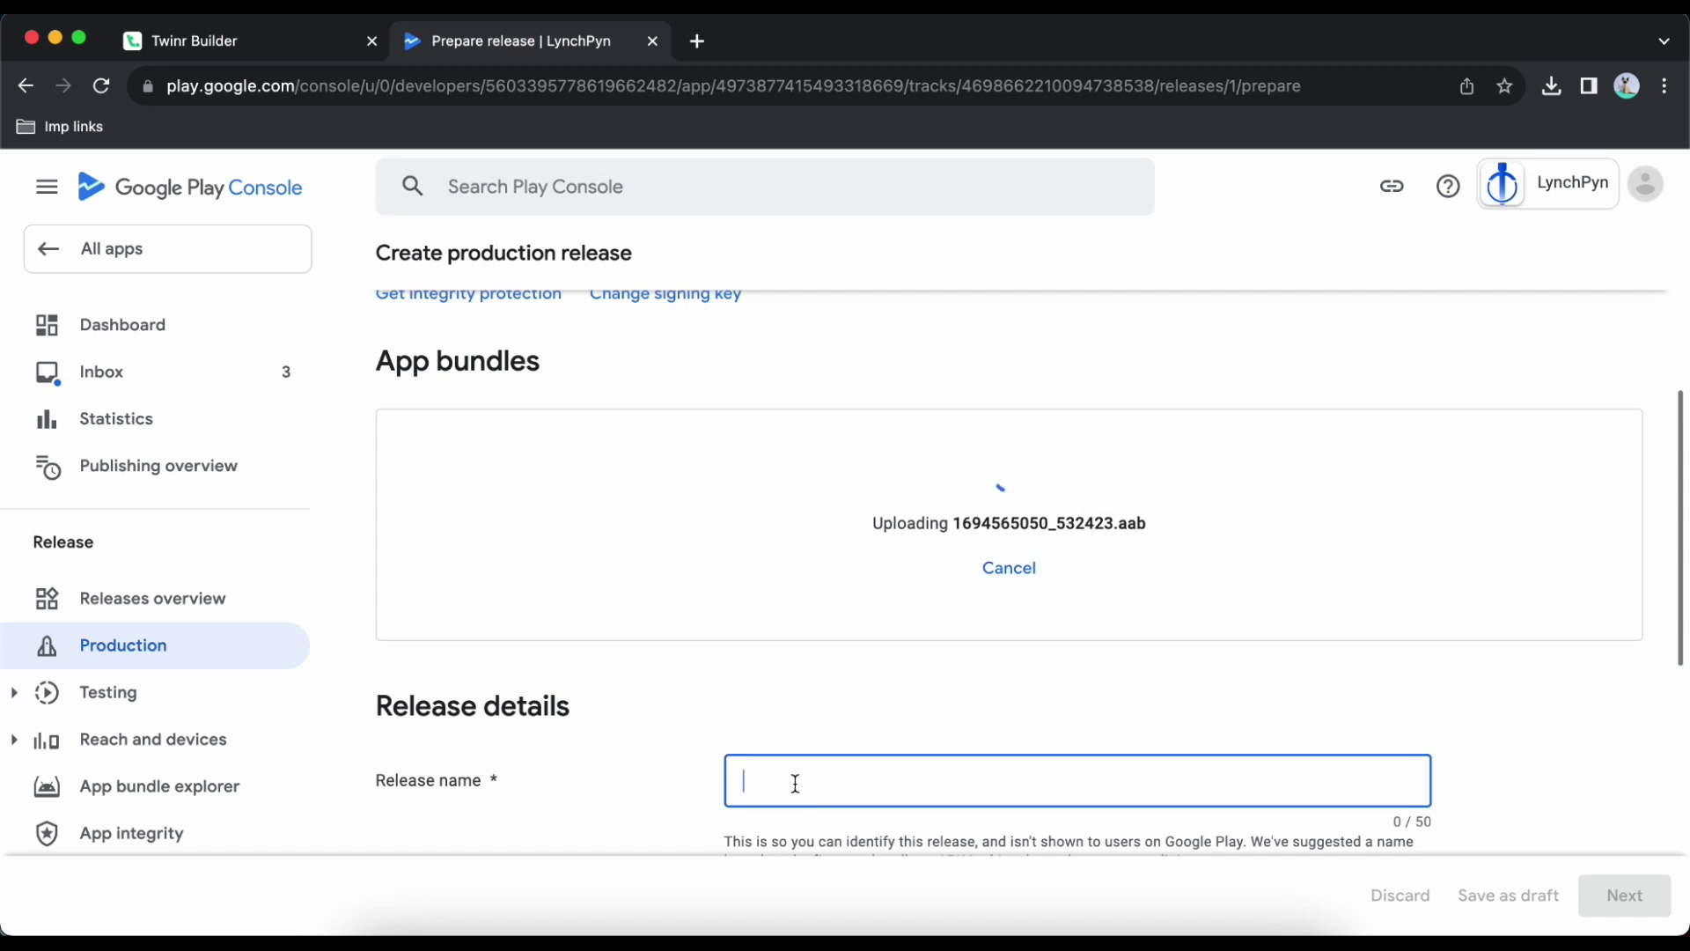
scroll(795, 782, "down", 3)
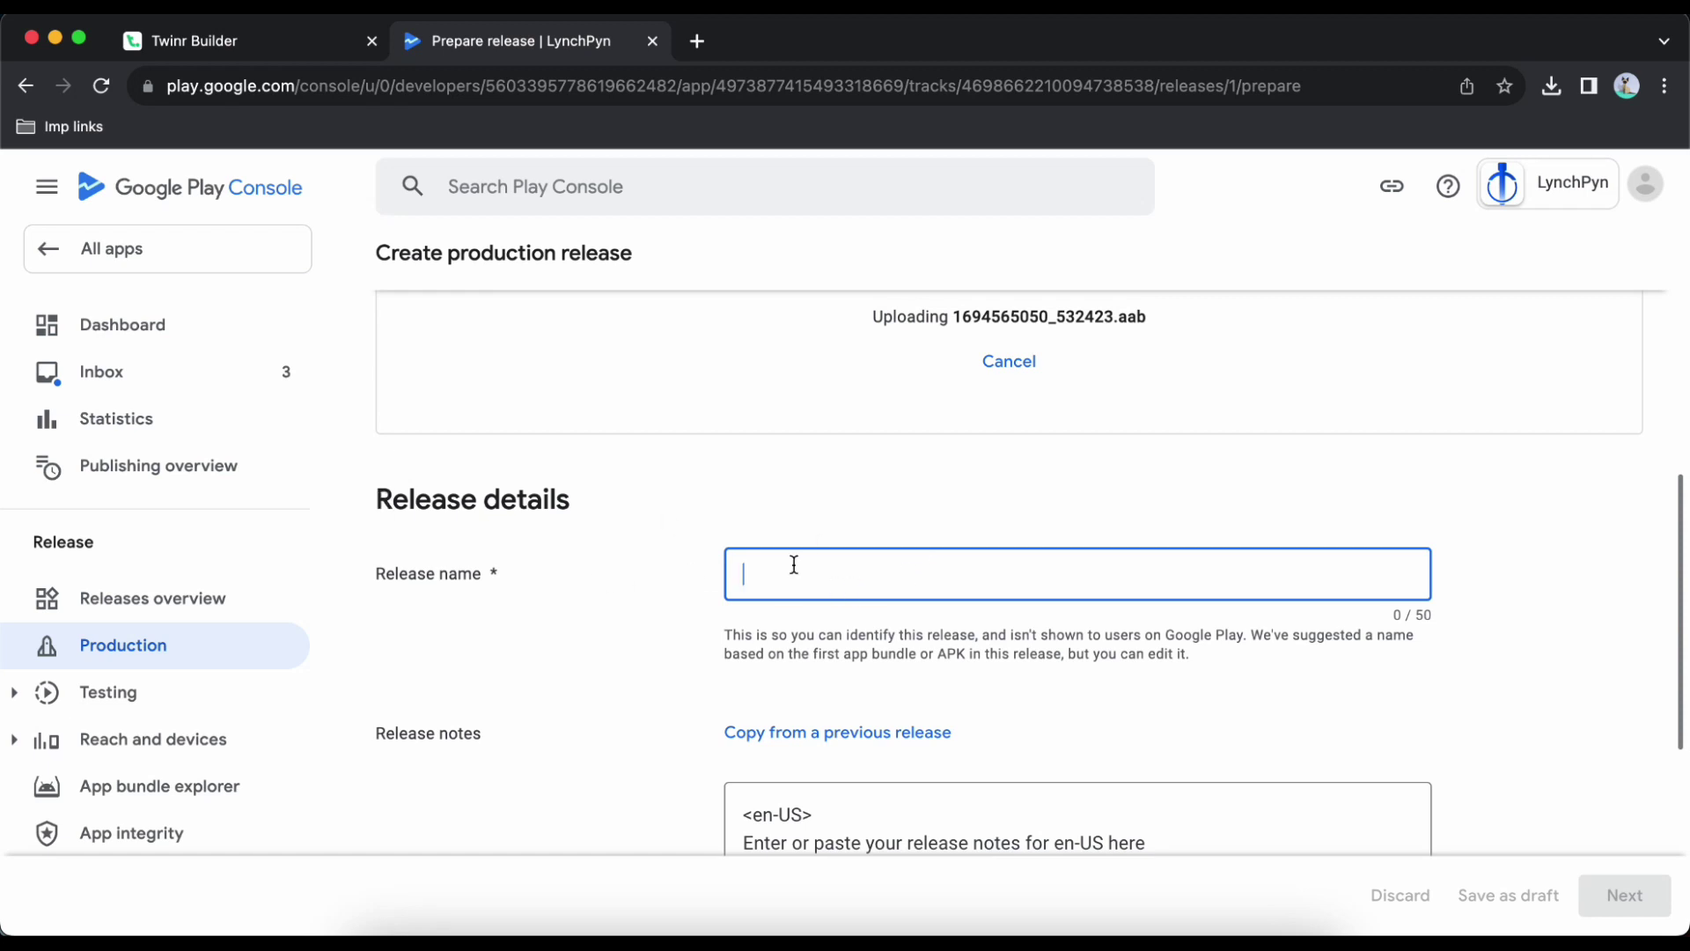
type("1.0.0")
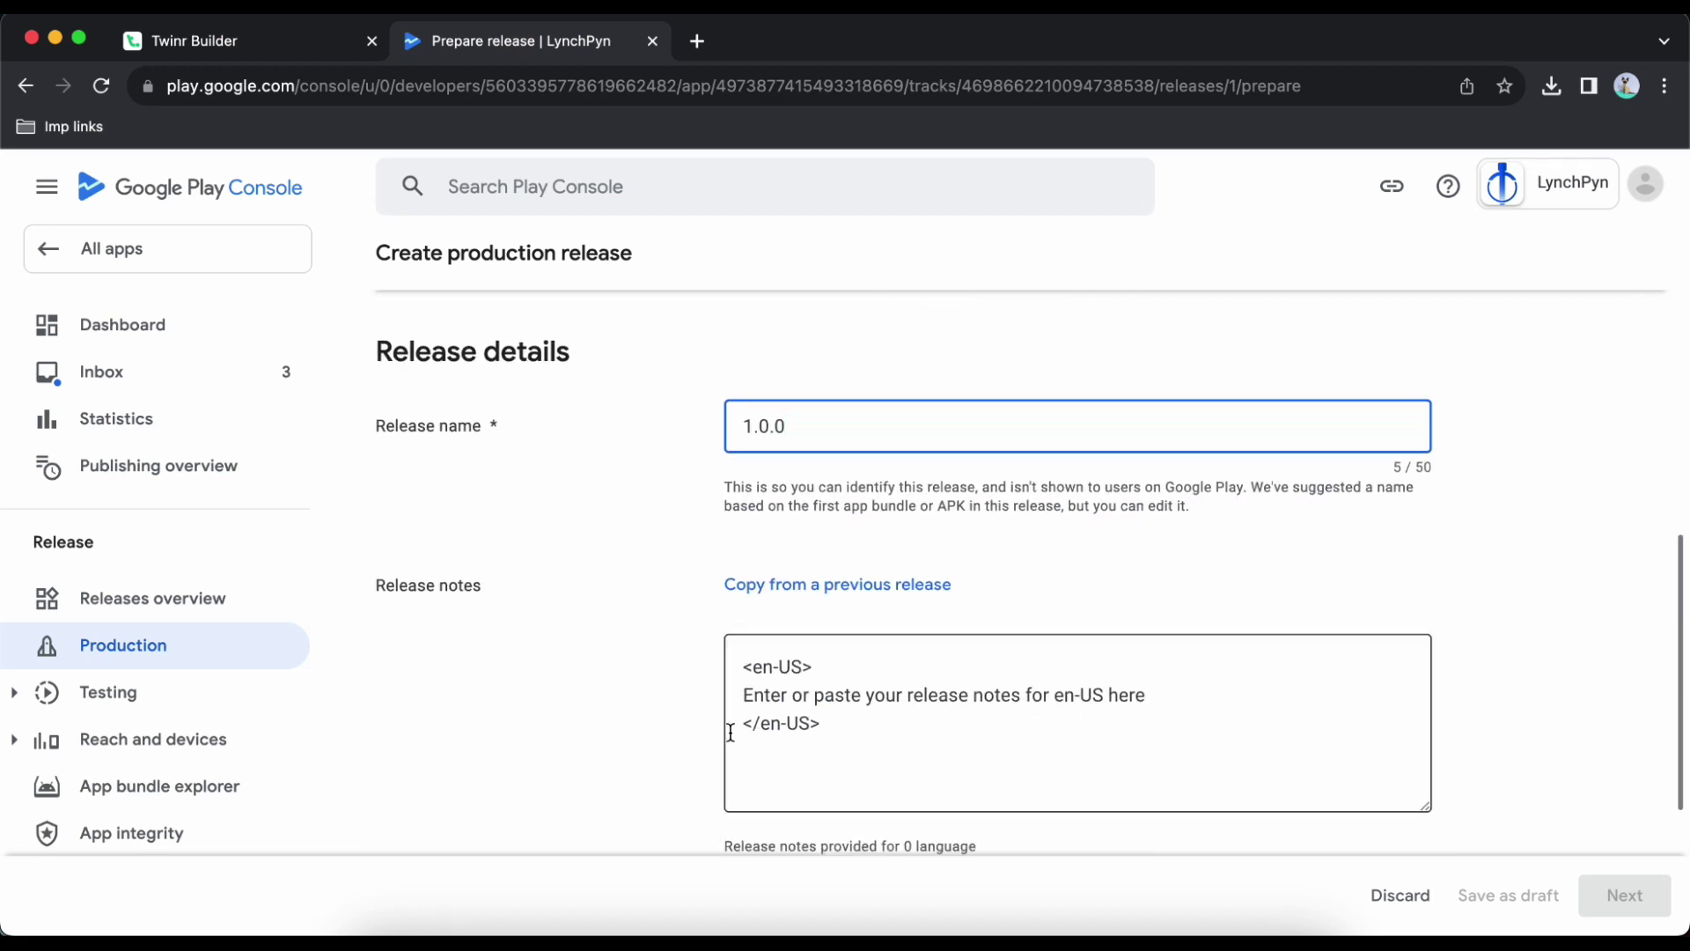
Replace the placeholder release notes with 'Initial Release'
left_click_drag(743, 697, 1168, 685)
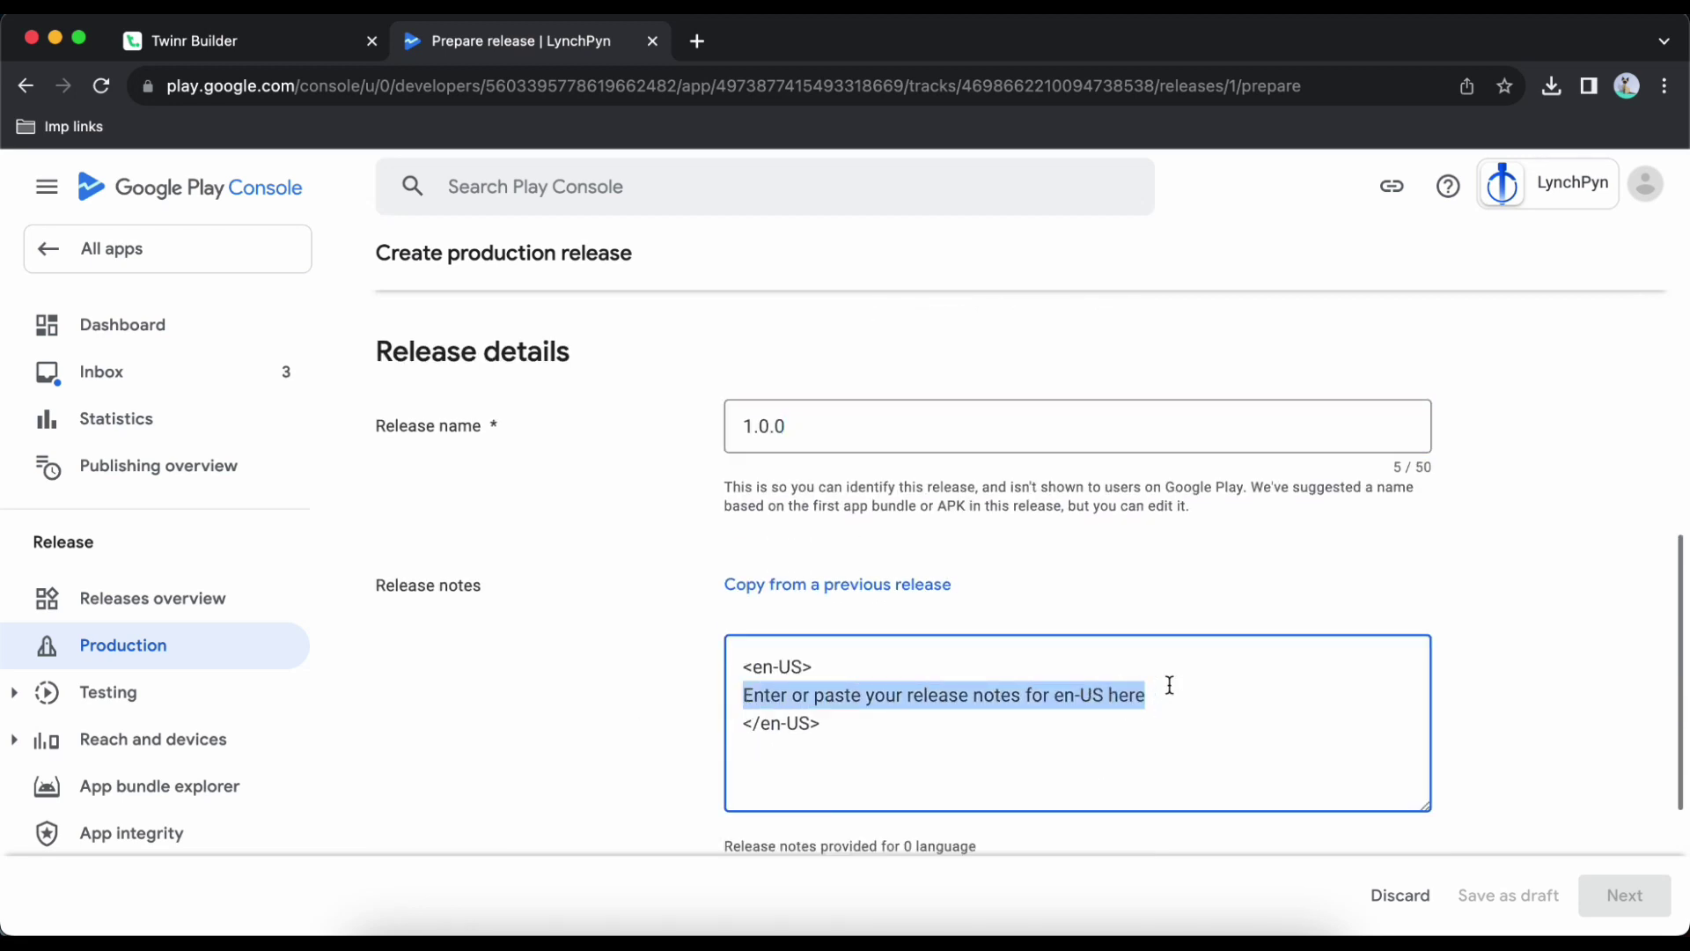
type("Initial Re")
key("BackSpace")
type("elease")
scroll(799, 679, "up", 4)
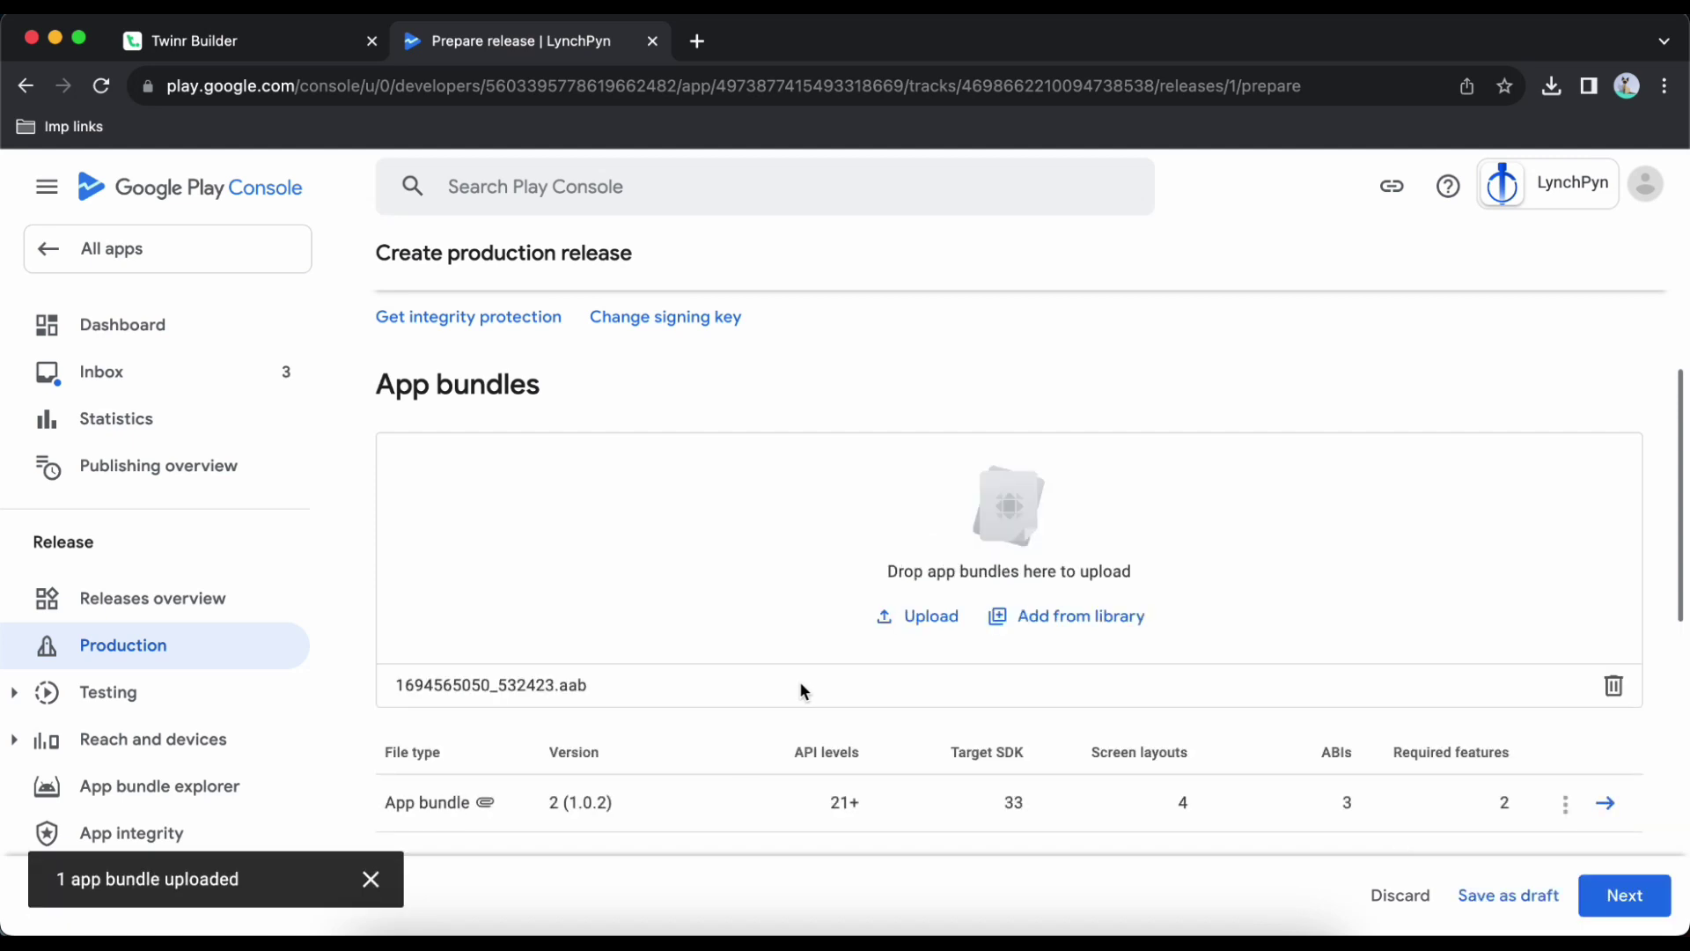
left_click(251, 39)
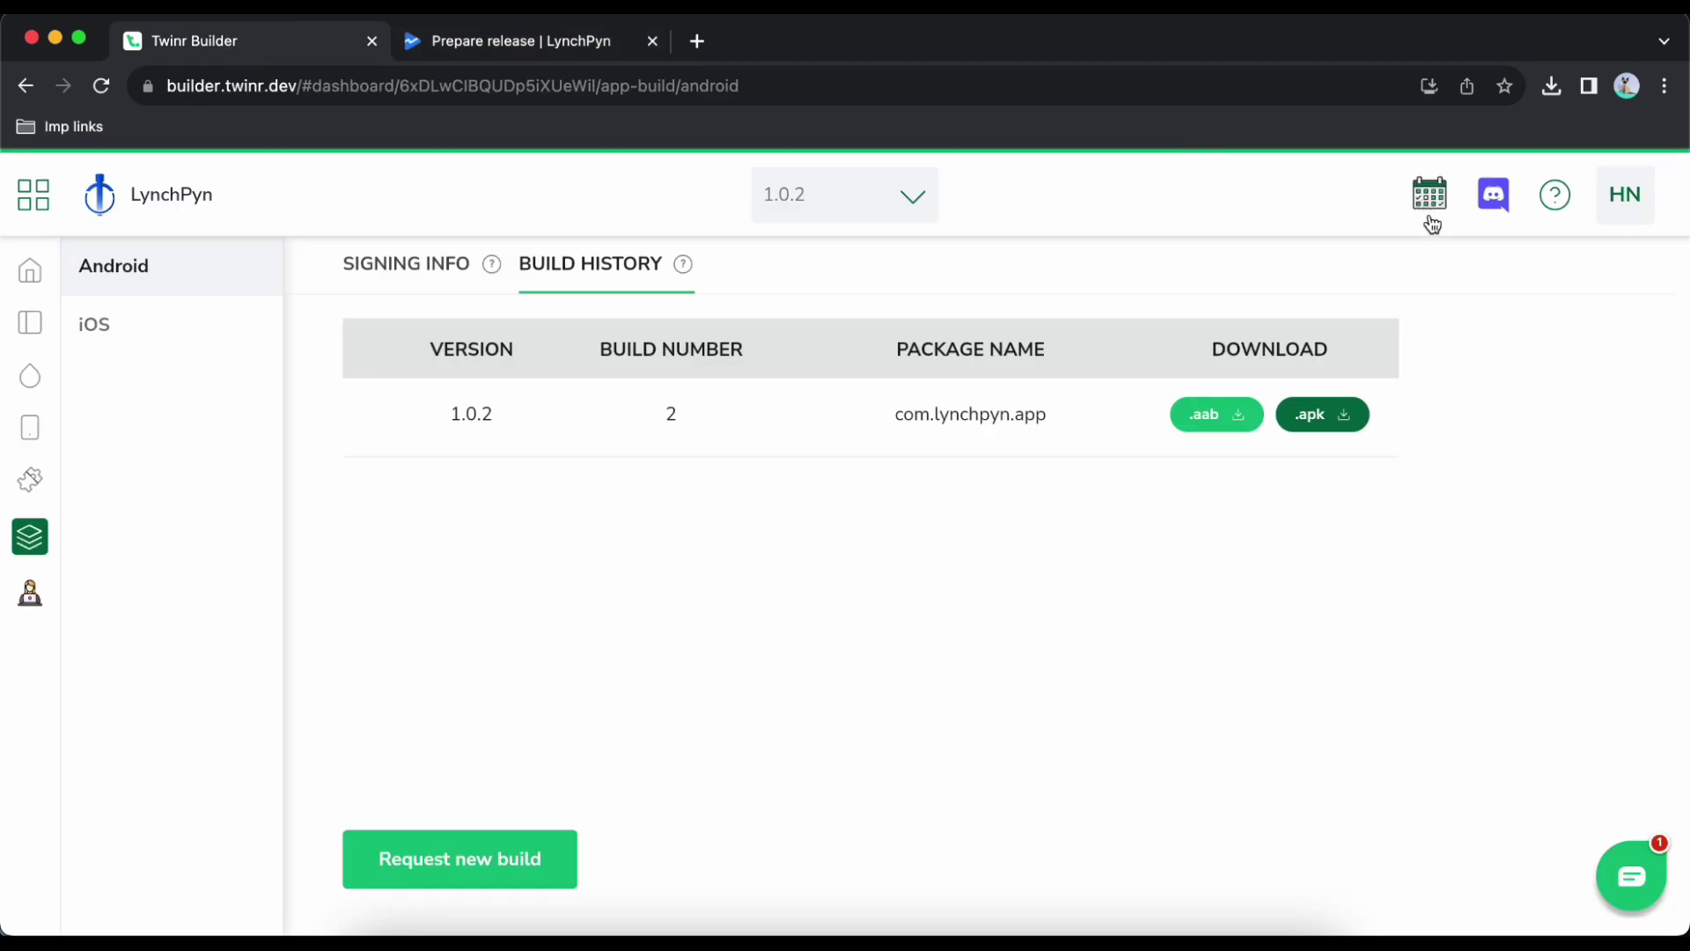
left_click(1423, 211)
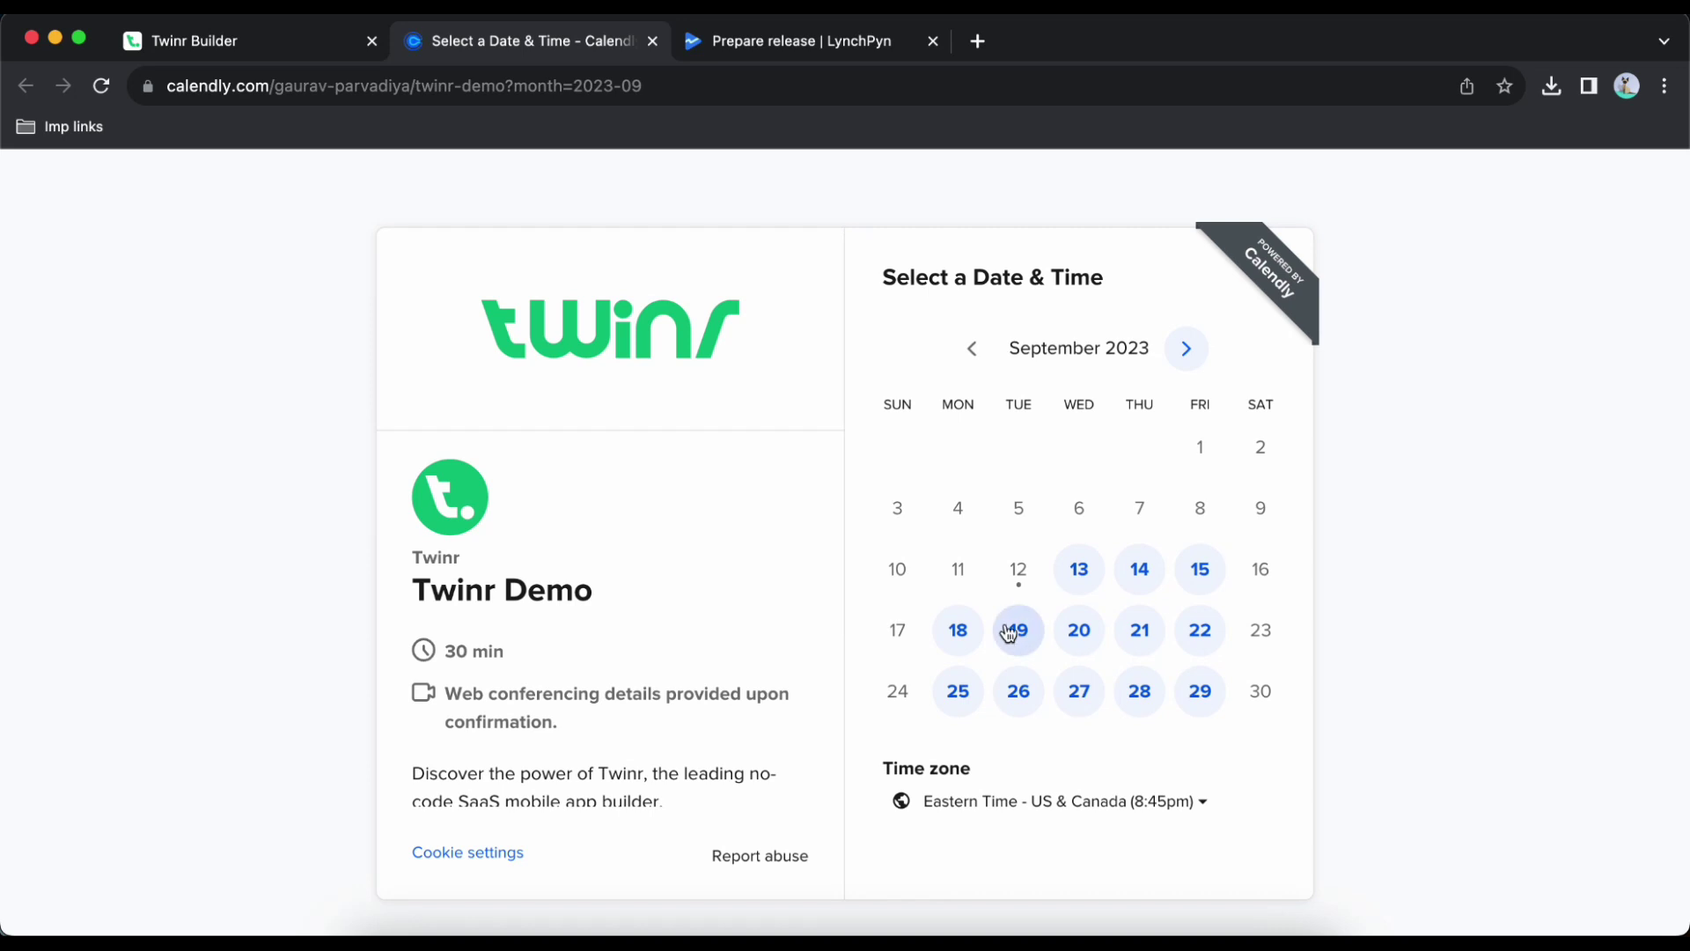
left_click(652, 41)
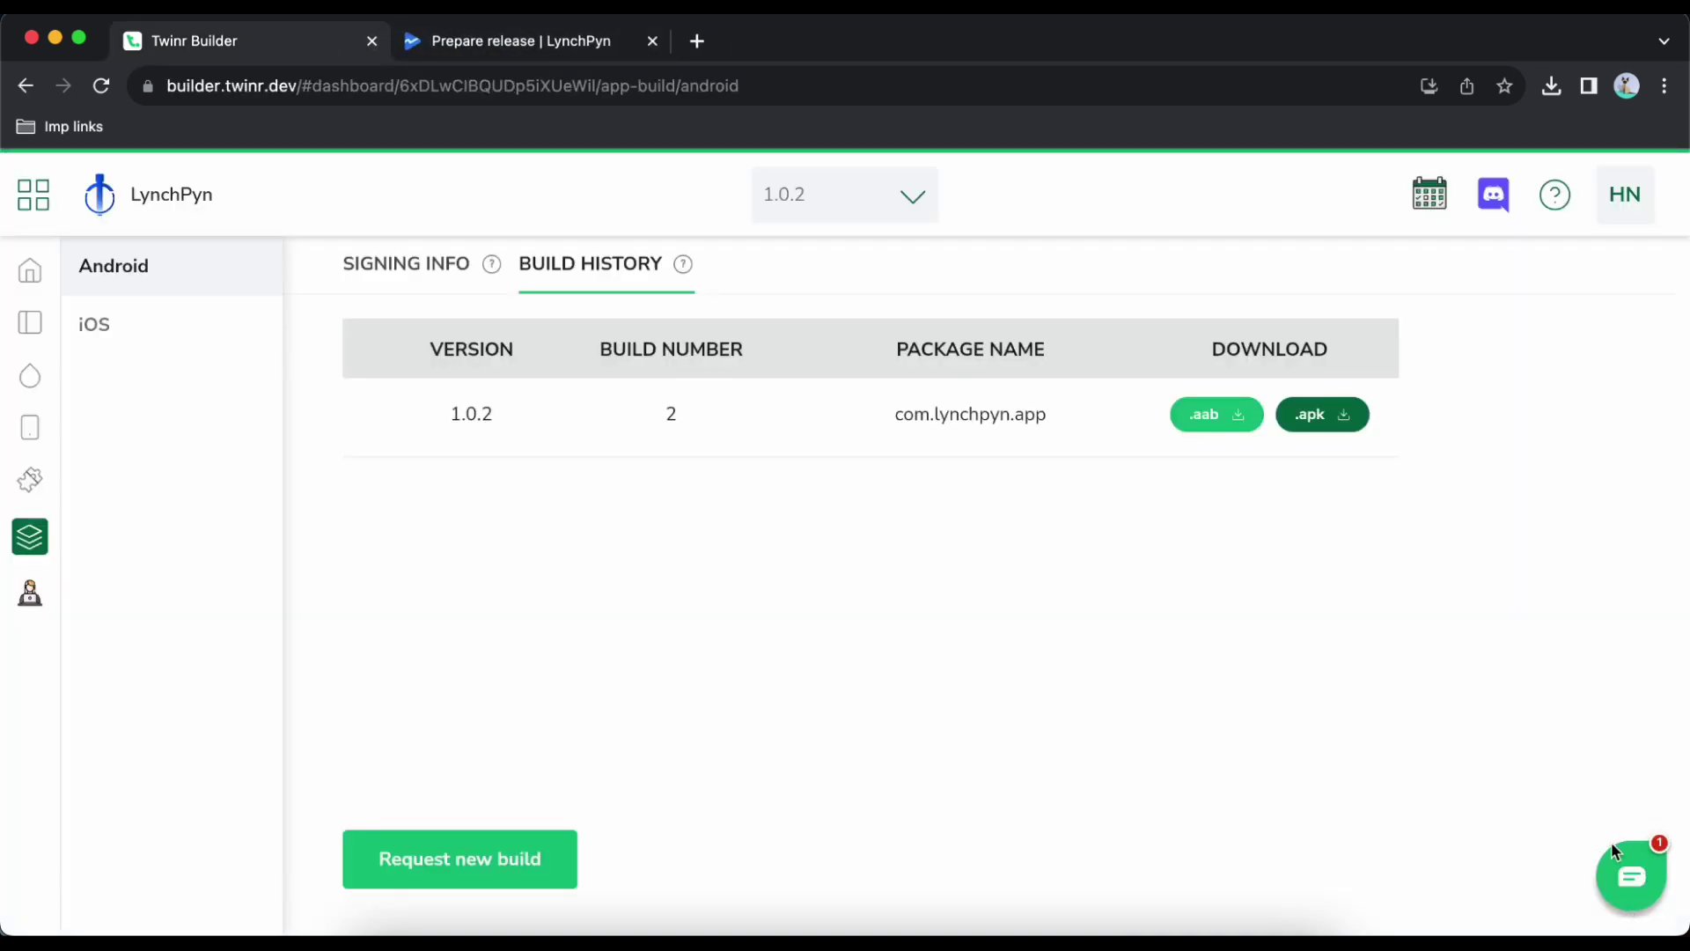
left_click(1628, 863)
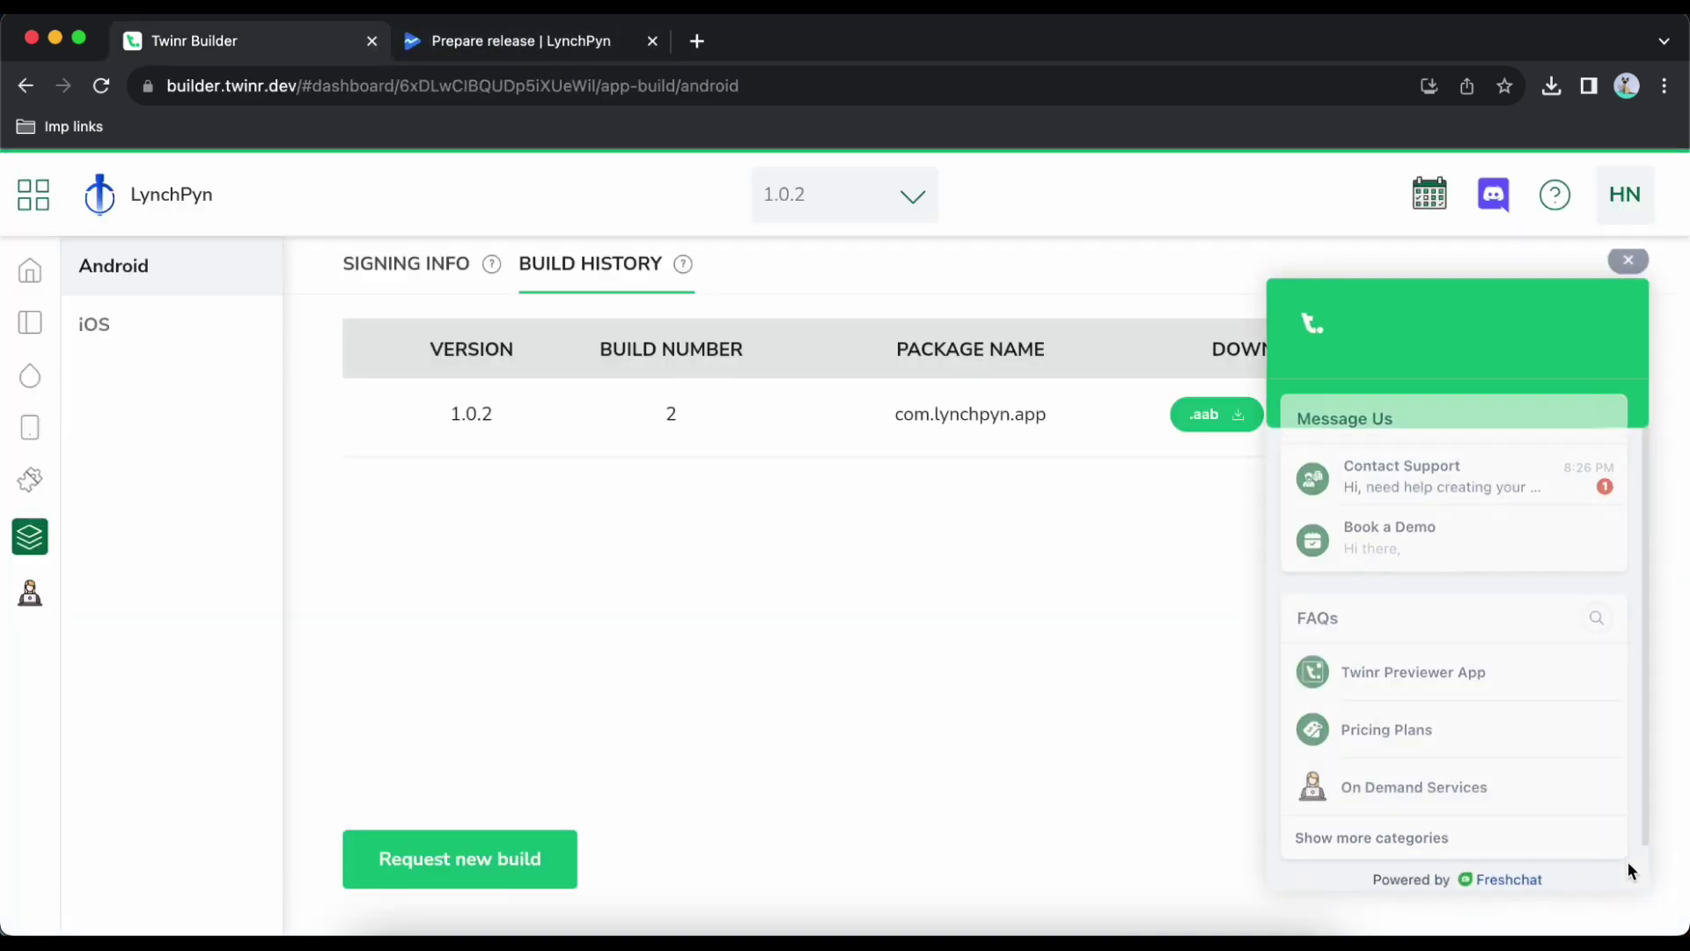
left_click(1394, 478)
left_click(1375, 874)
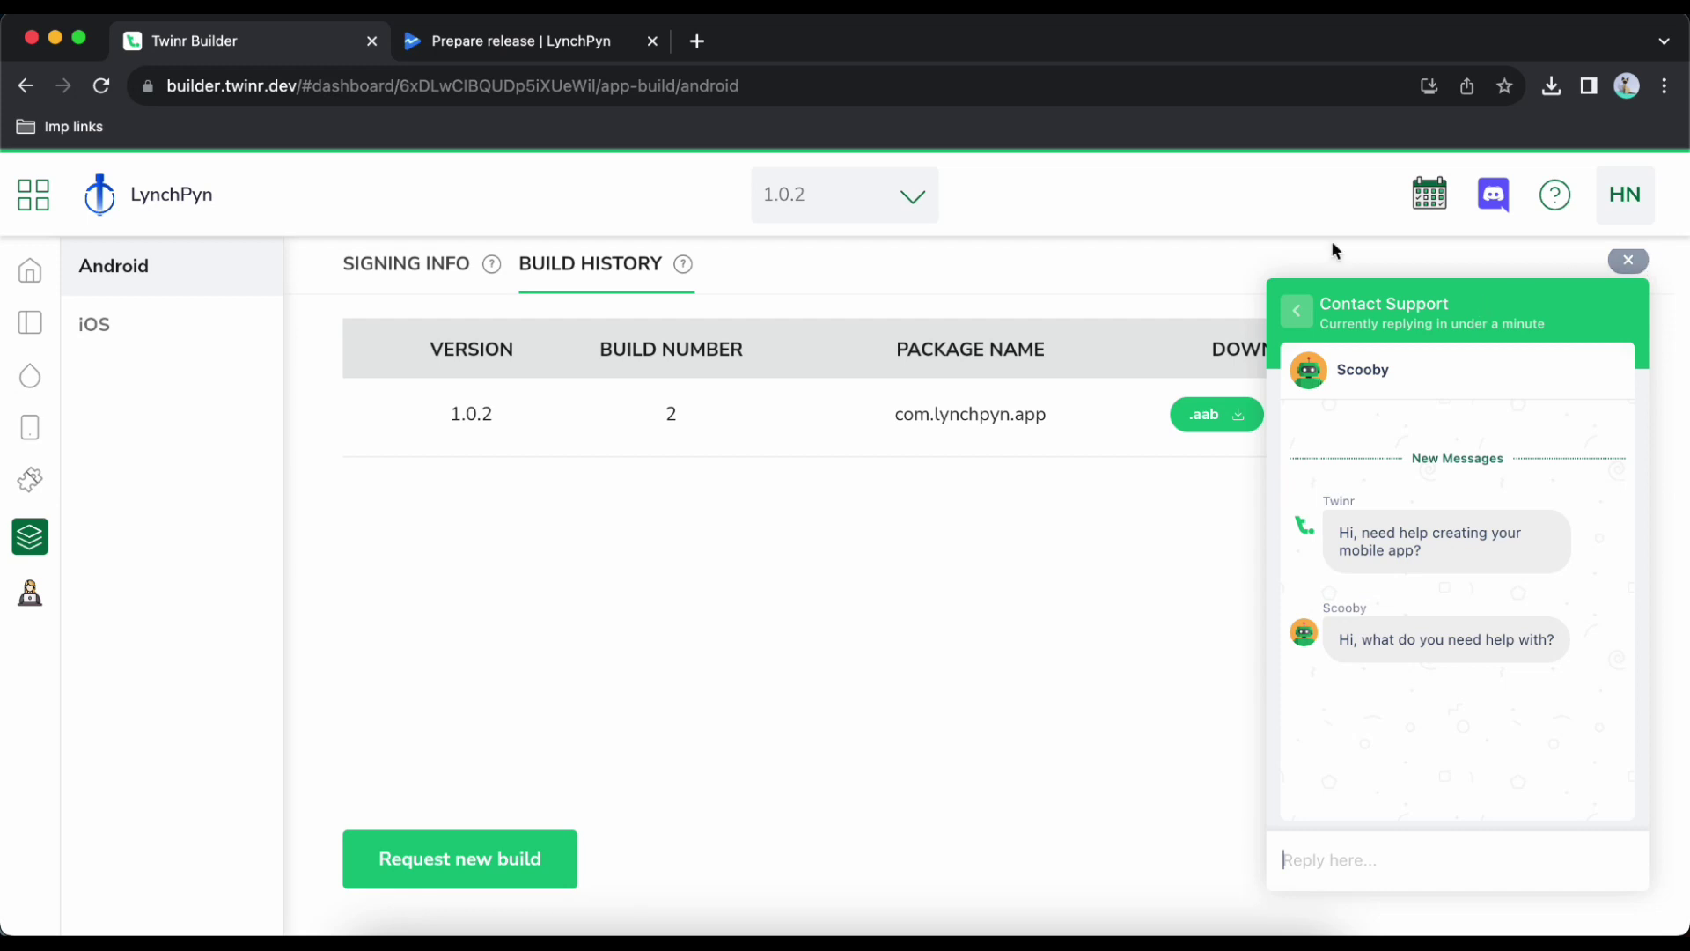
left_click(509, 42)
Advance the 1.0.0 release to review and open the flagged advertising ID declaration
scroll(895, 616, "down", 1)
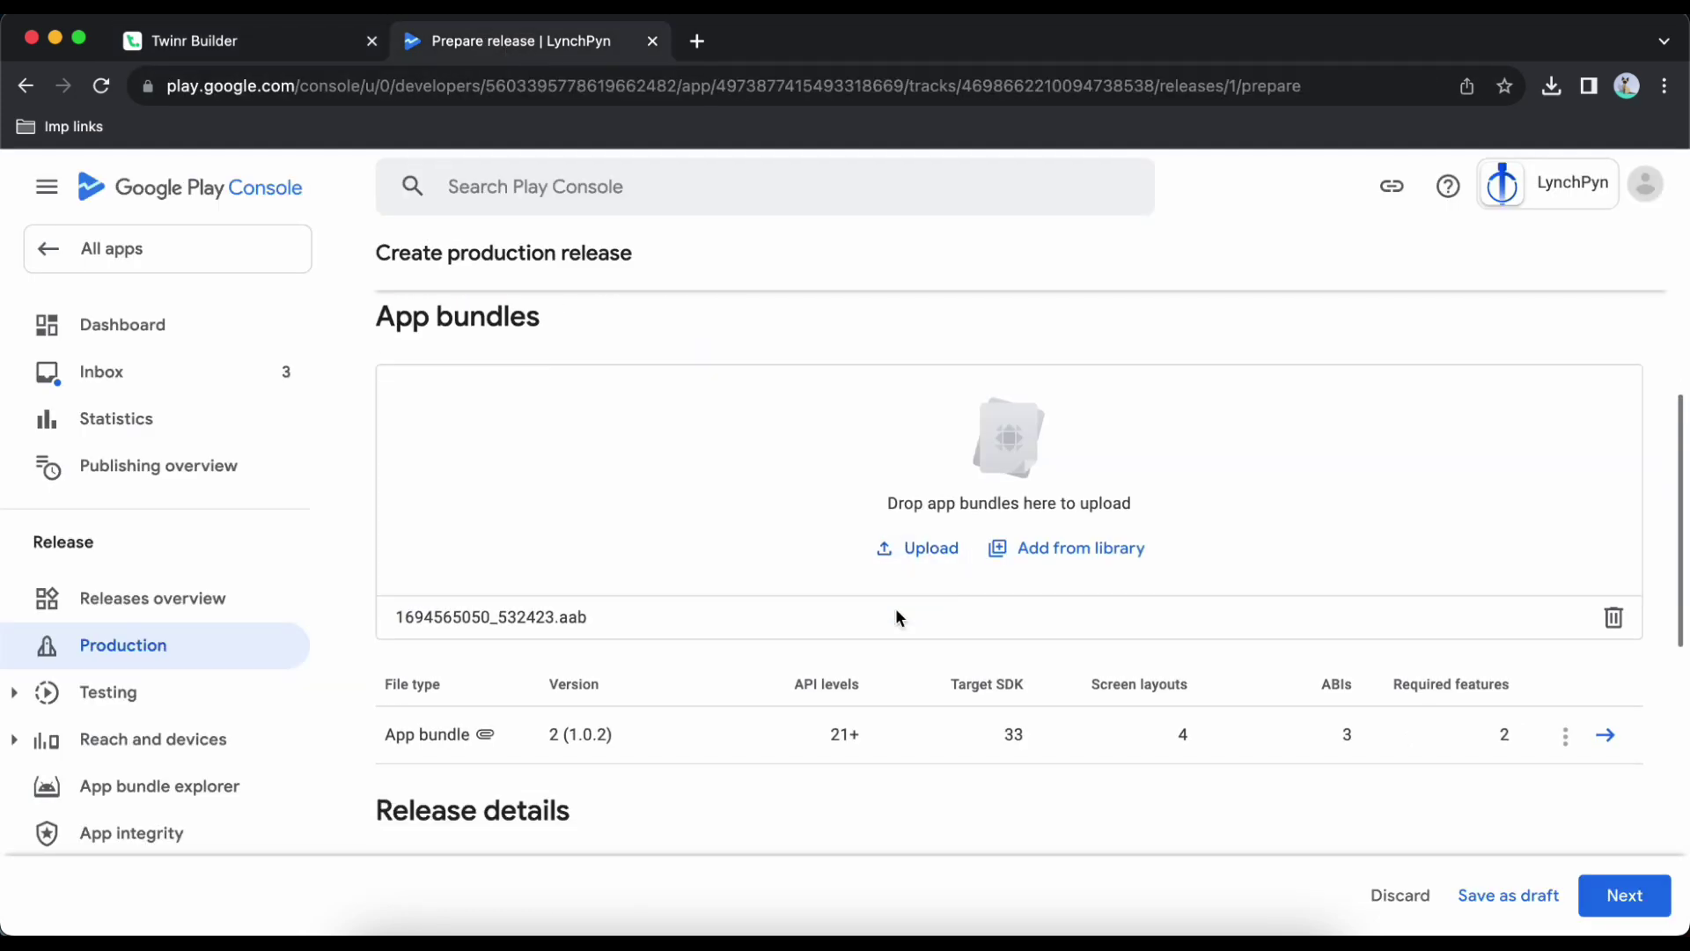
scroll(817, 676, "down", 2)
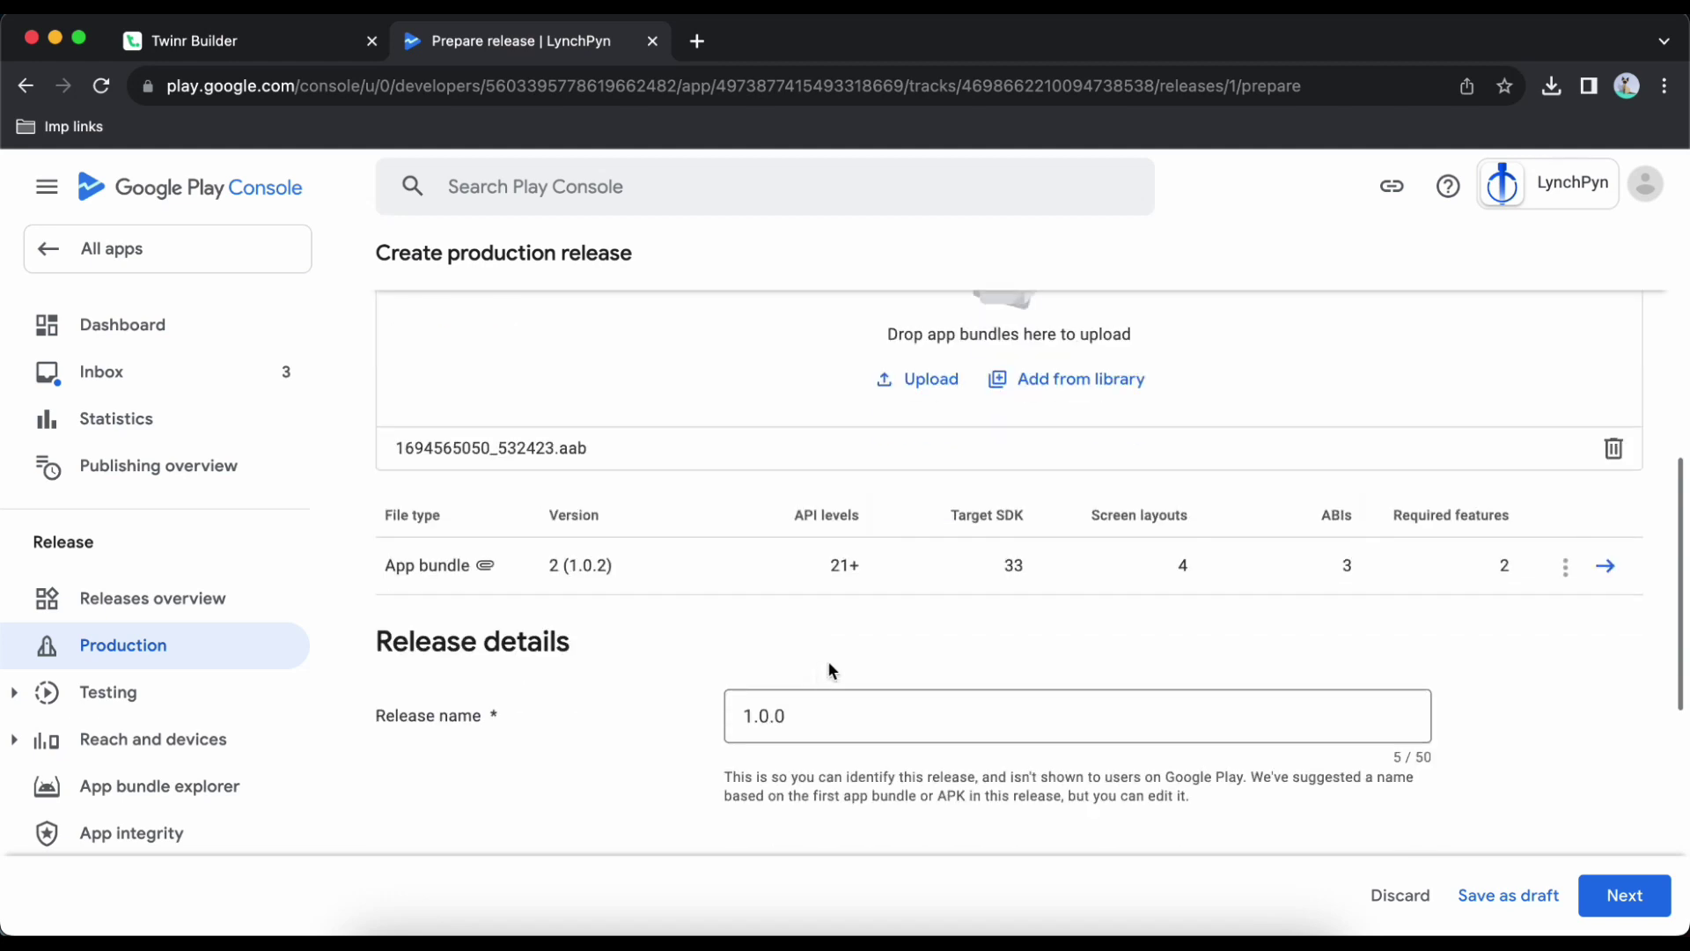
left_click(1619, 898)
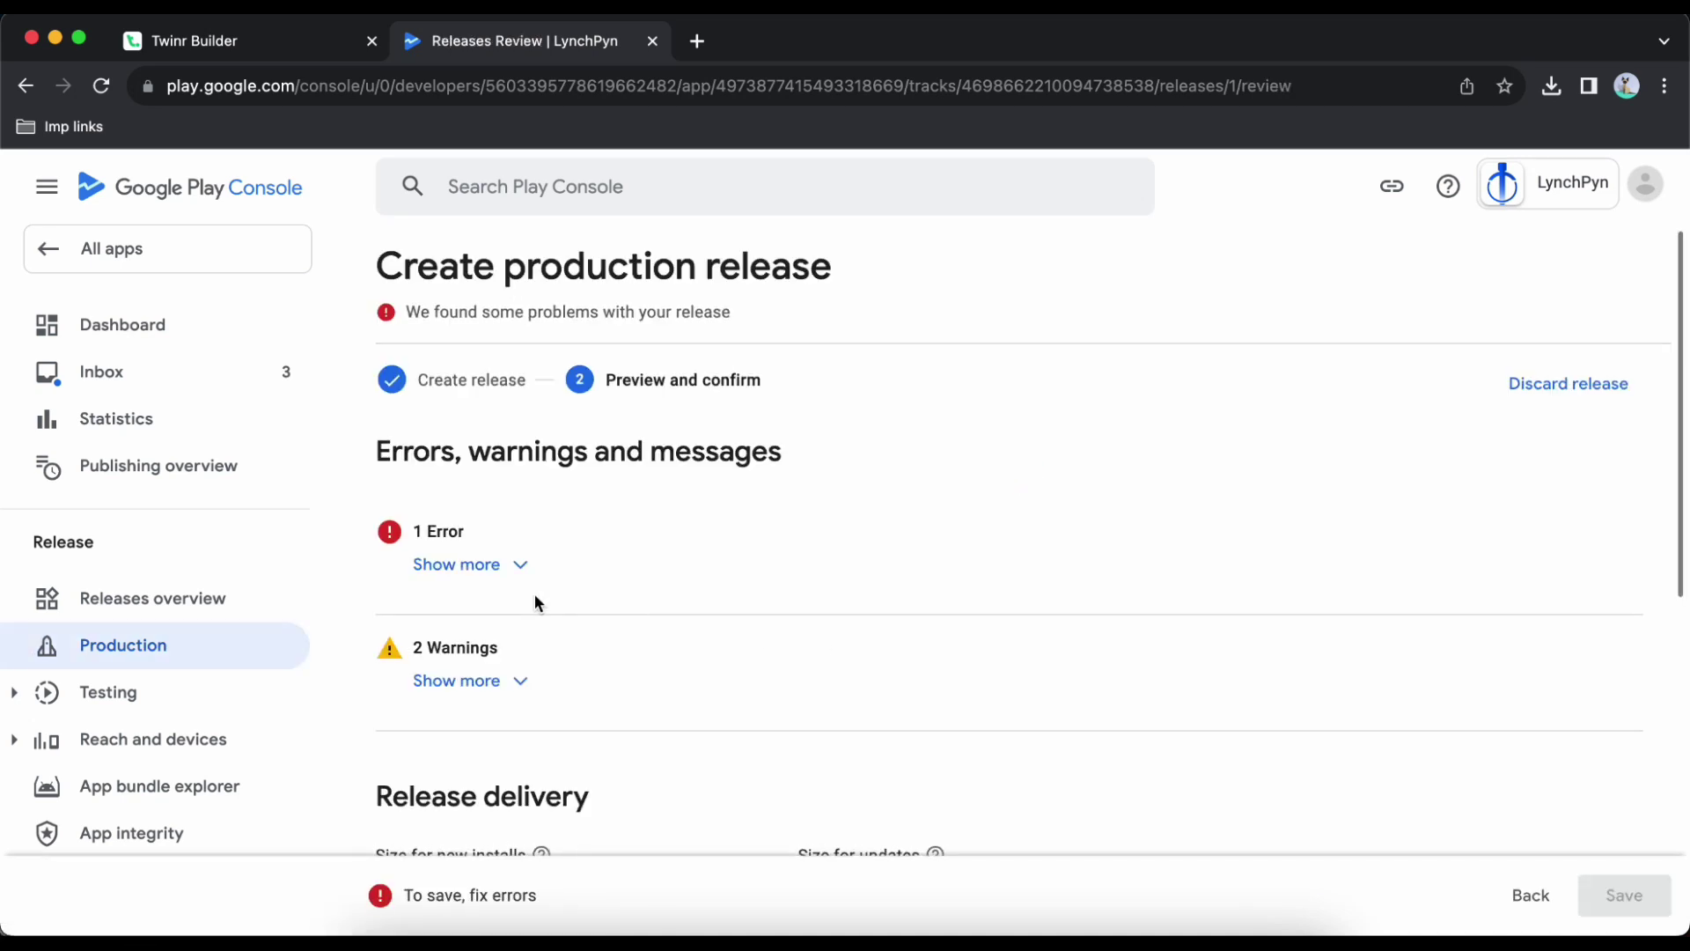
left_click(503, 569)
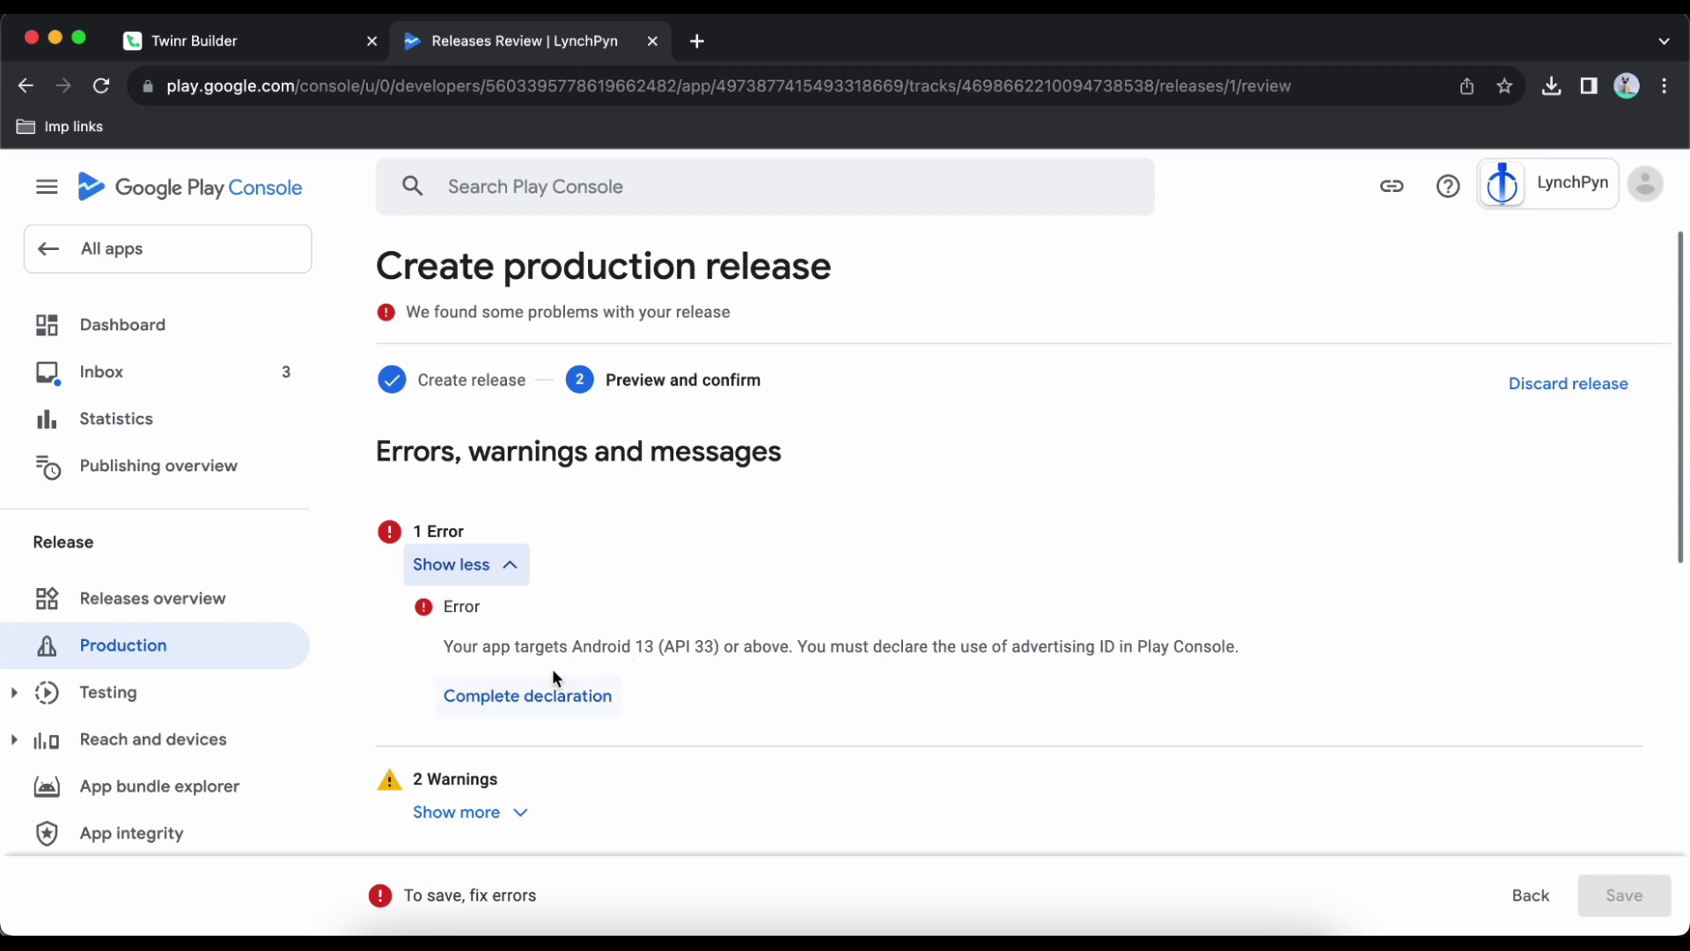
left_click(508, 700)
Answer No to advertising ID use, save it, and return to the Dashboard
scroll(705, 705, "down", 5)
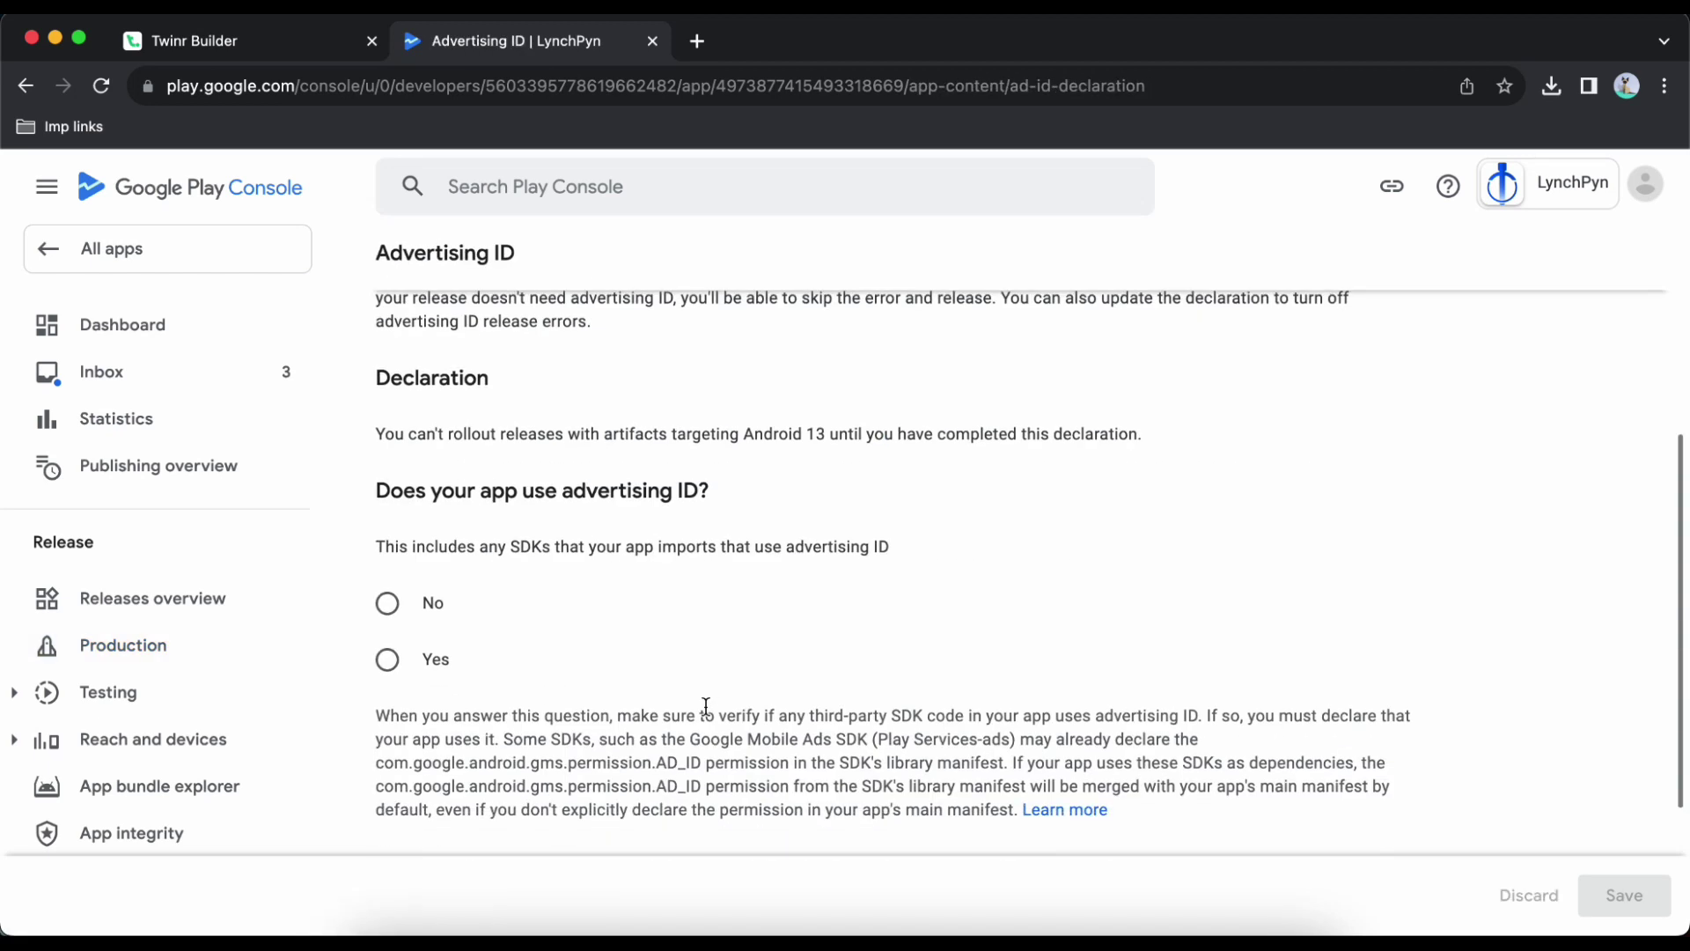
left_click(388, 604)
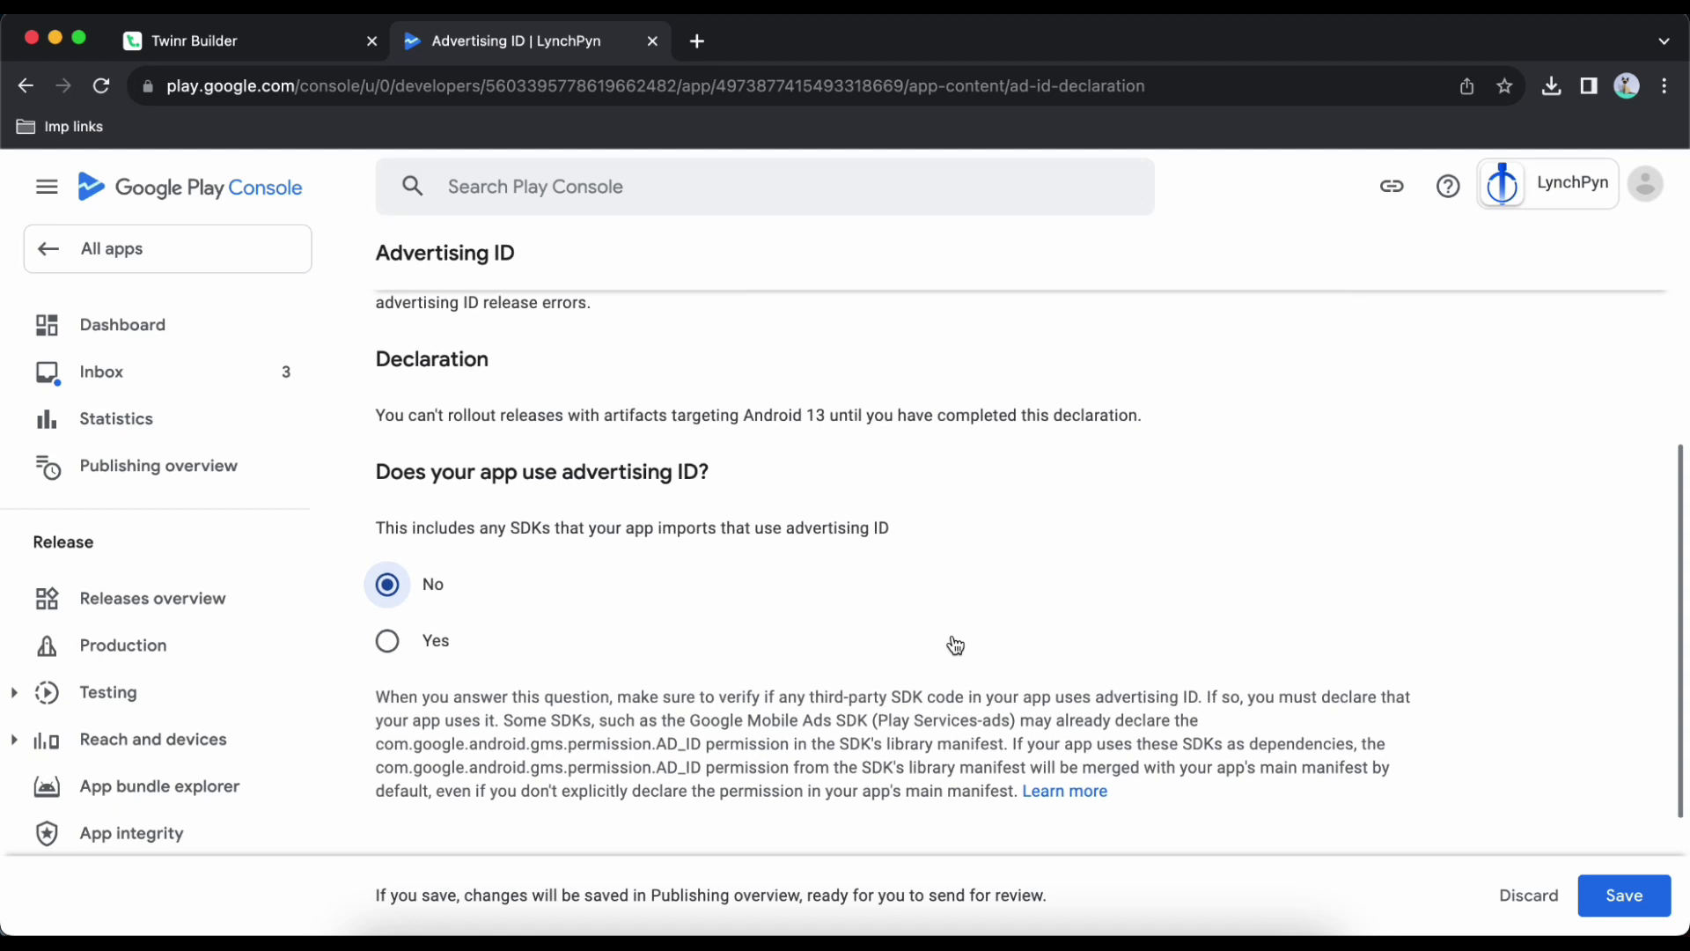
scroll(954, 641, "down", 3)
left_click(1622, 894)
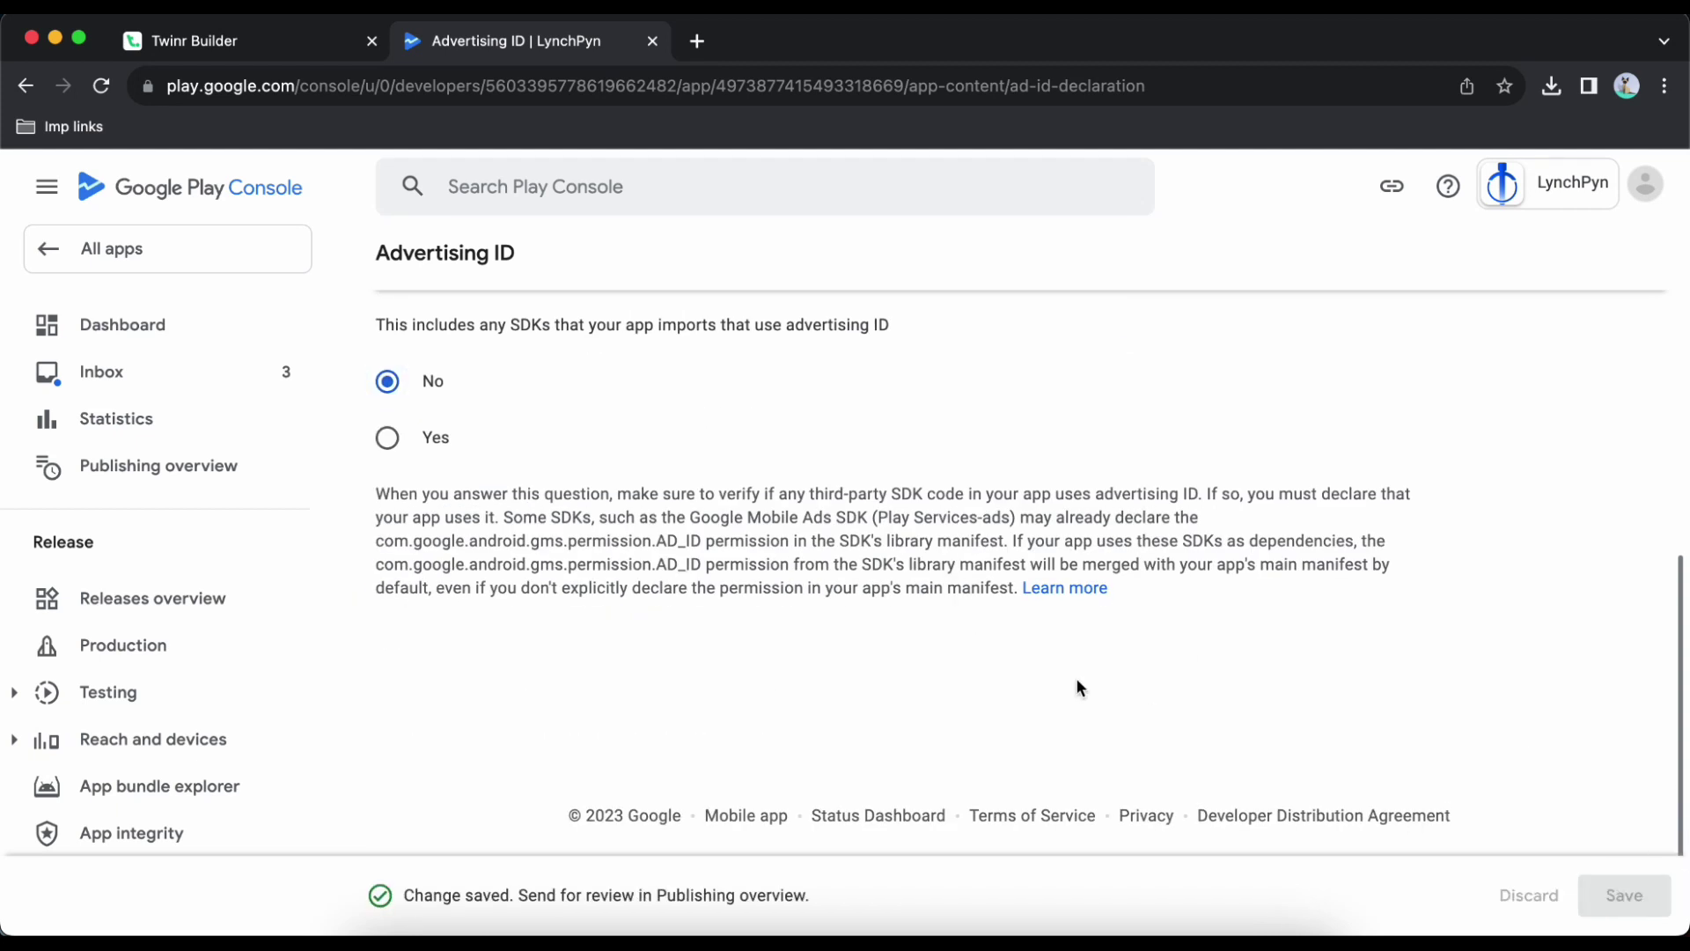
left_click(171, 329)
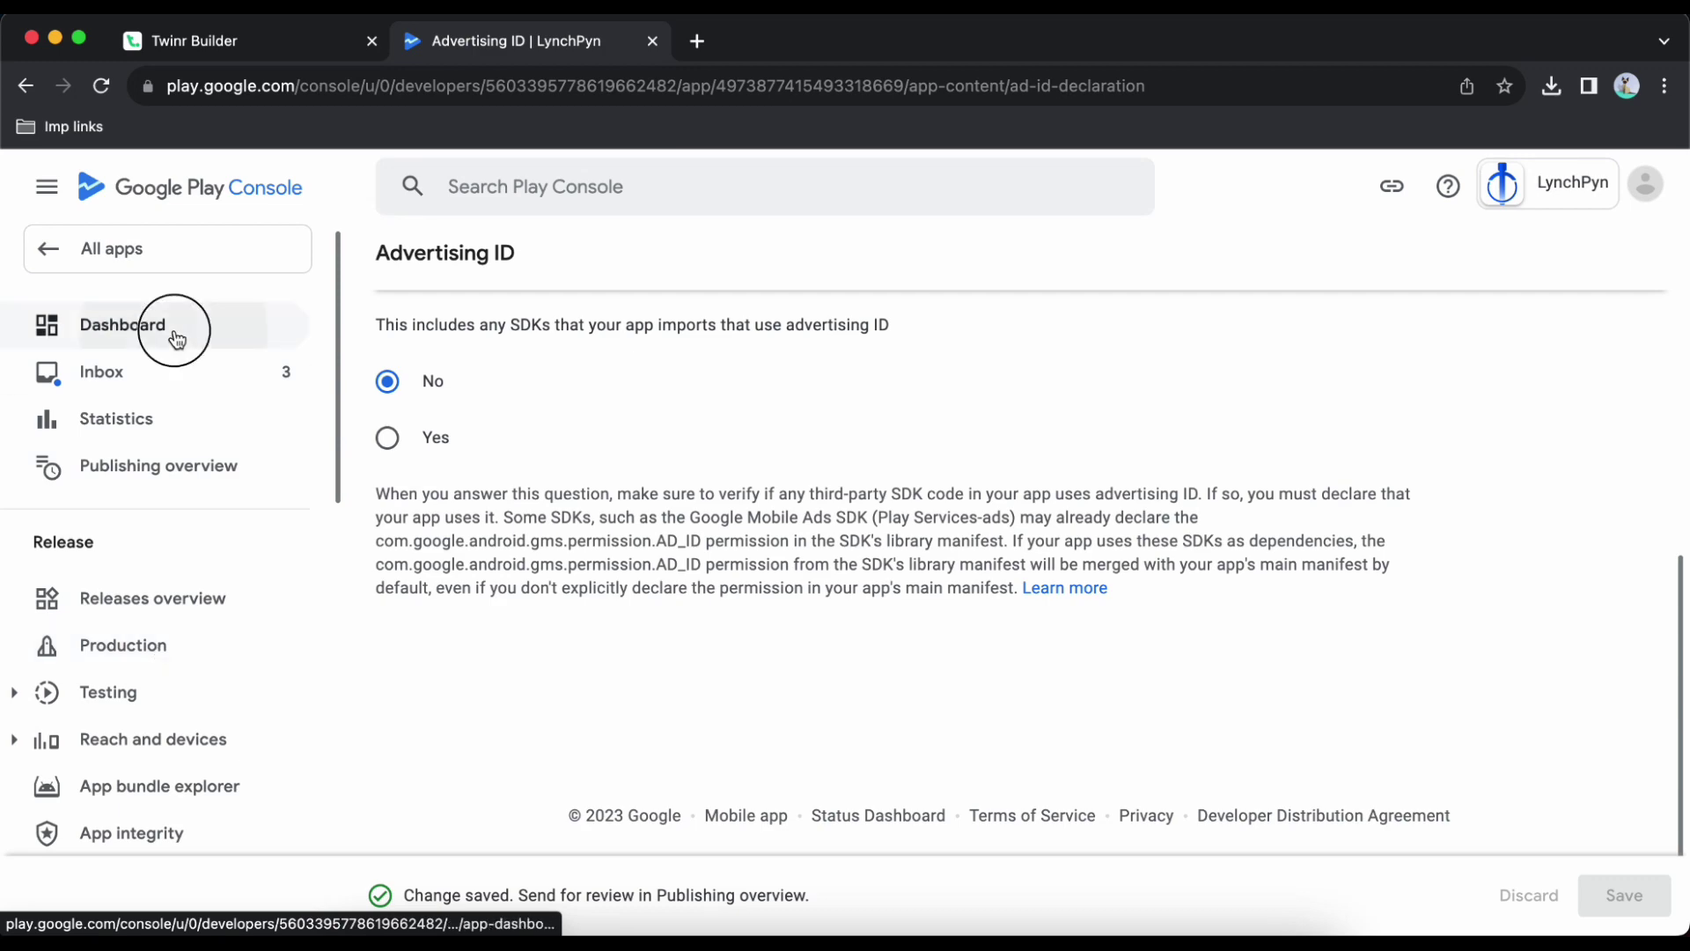
scroll(936, 621, "down", 15)
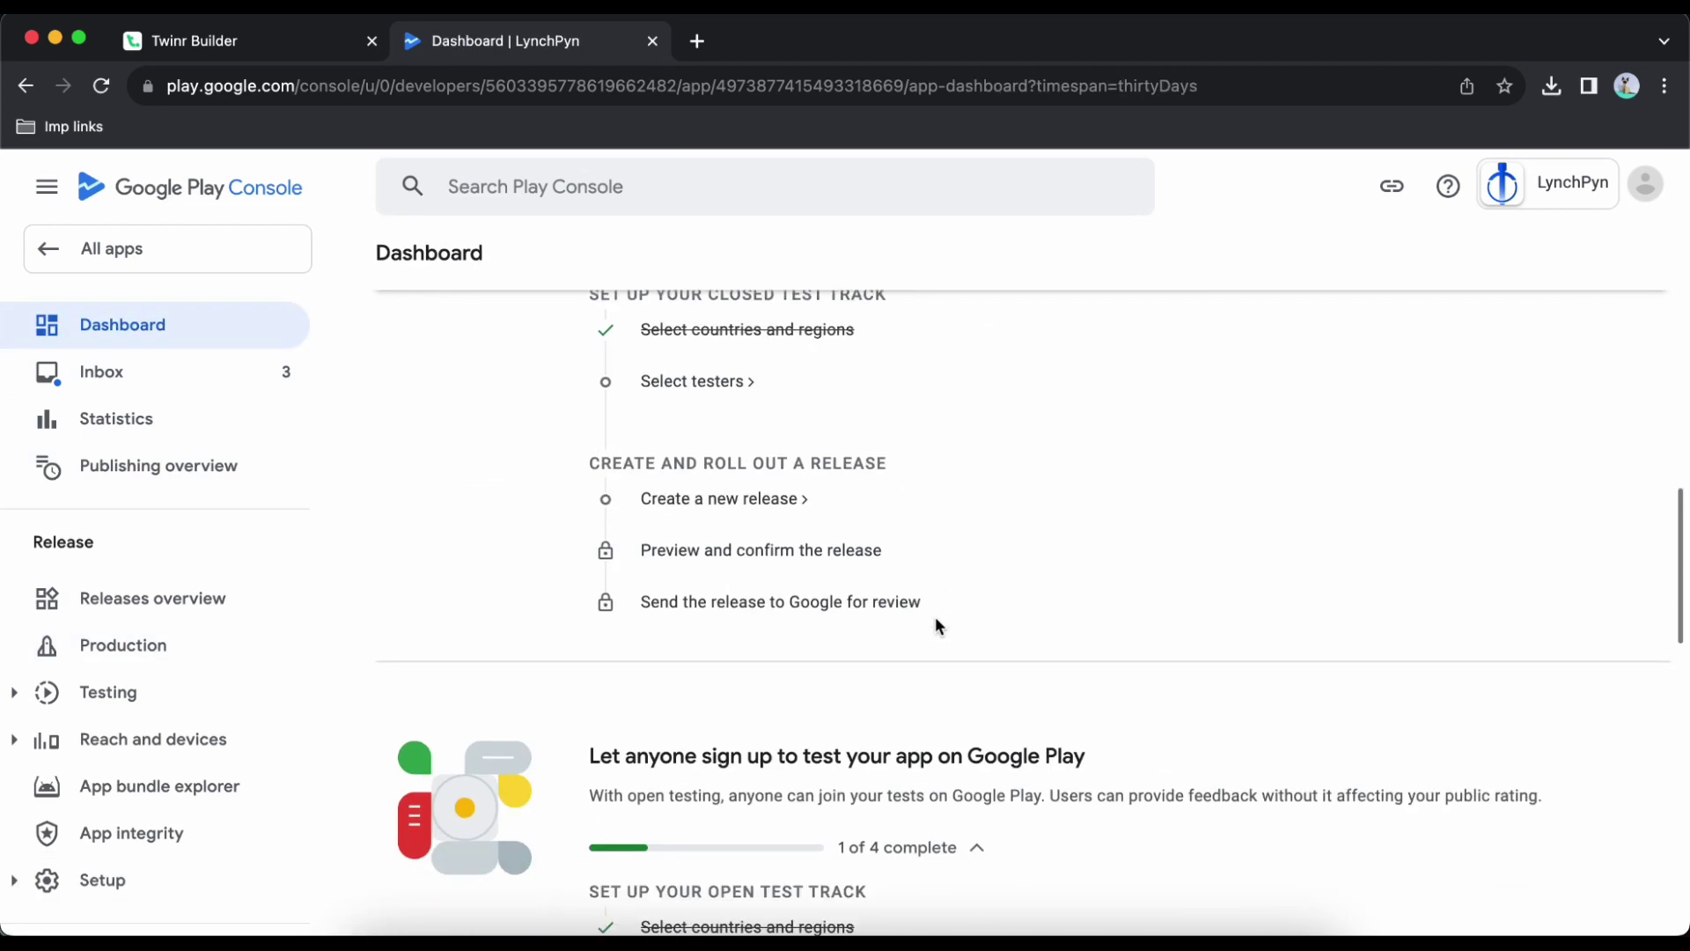
Reopen the draft 1.0.0 release, advance to preview, and save it for review
scroll(935, 626, "down", 5)
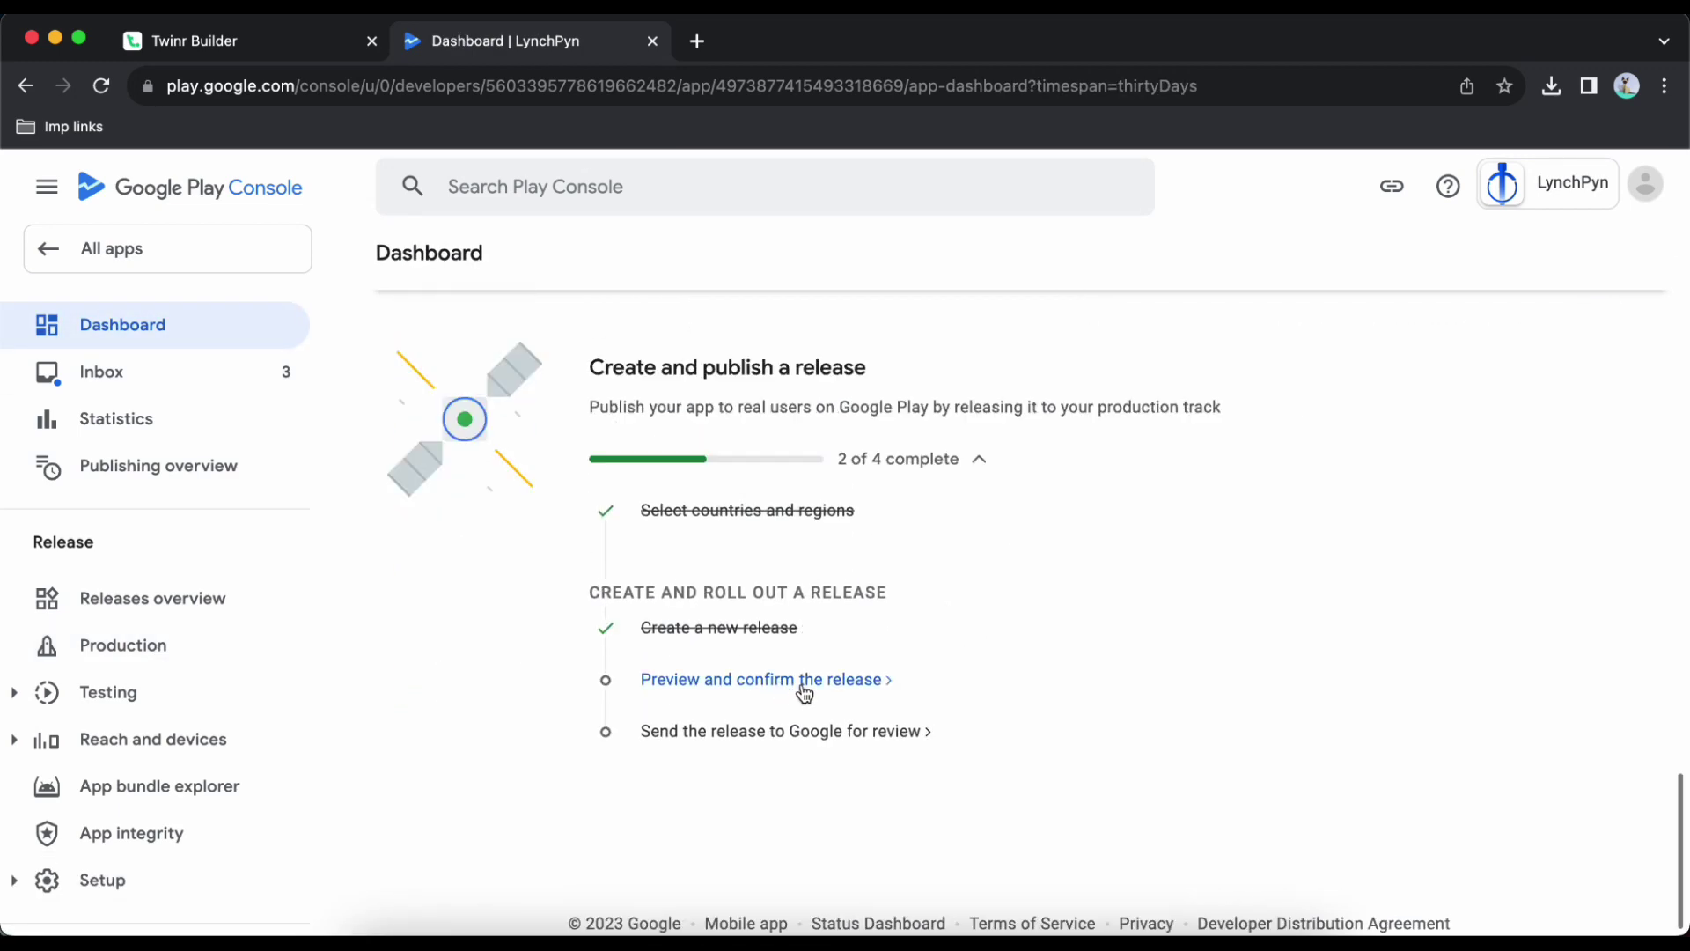
left_click(765, 684)
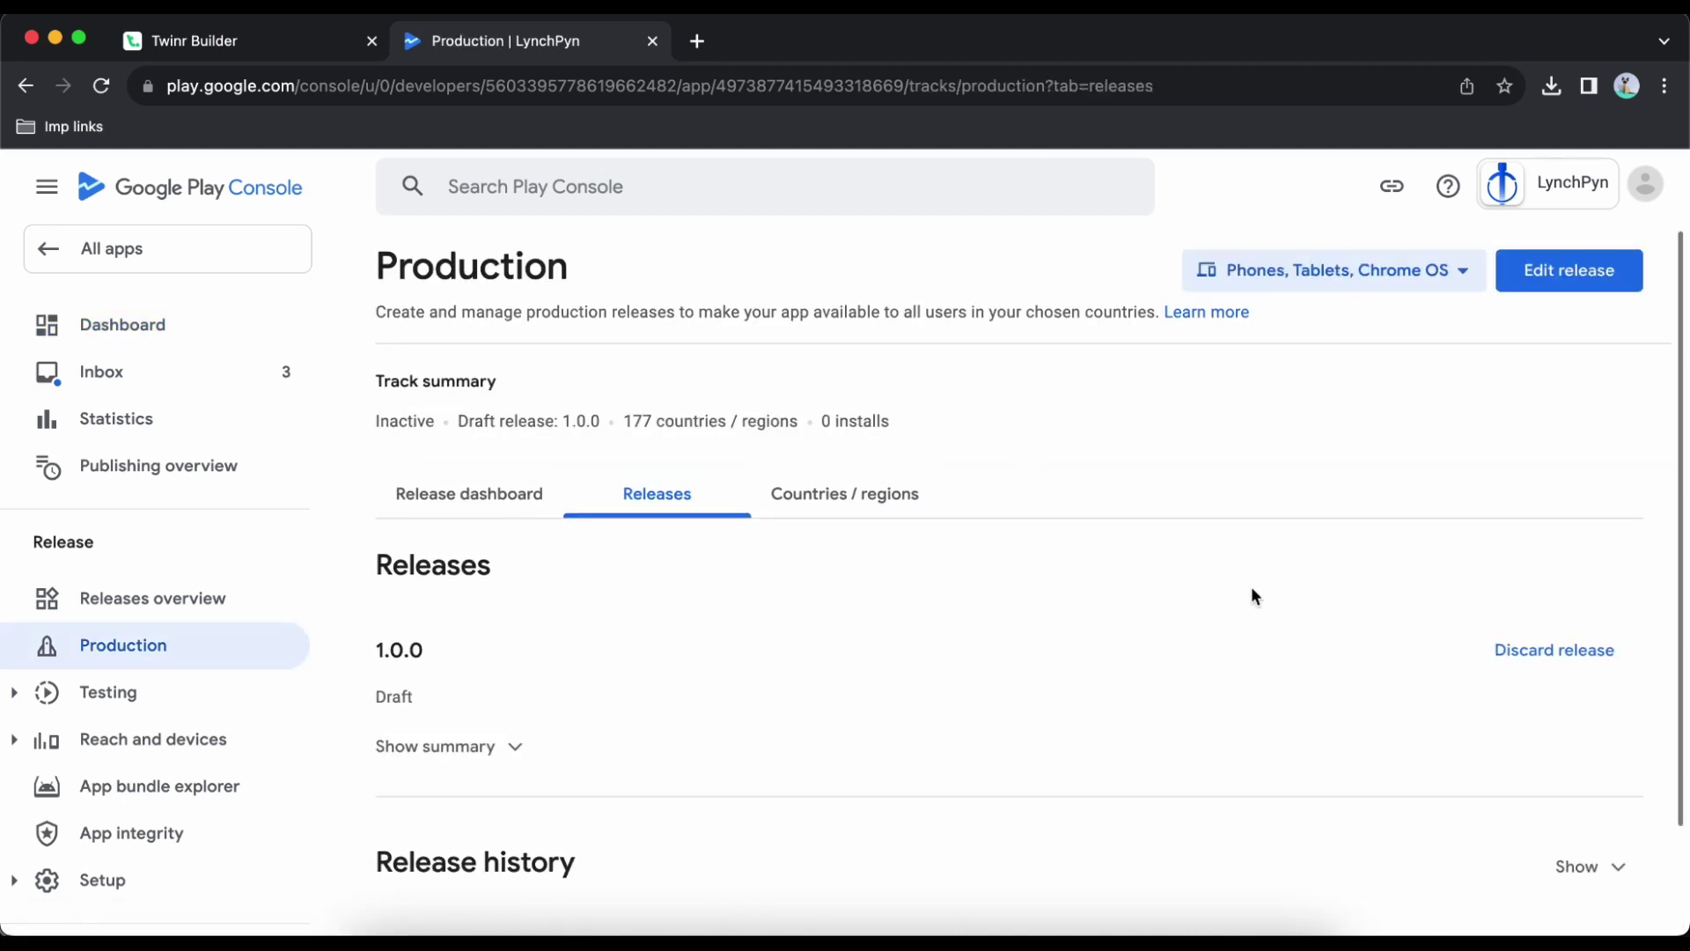
left_click(1571, 273)
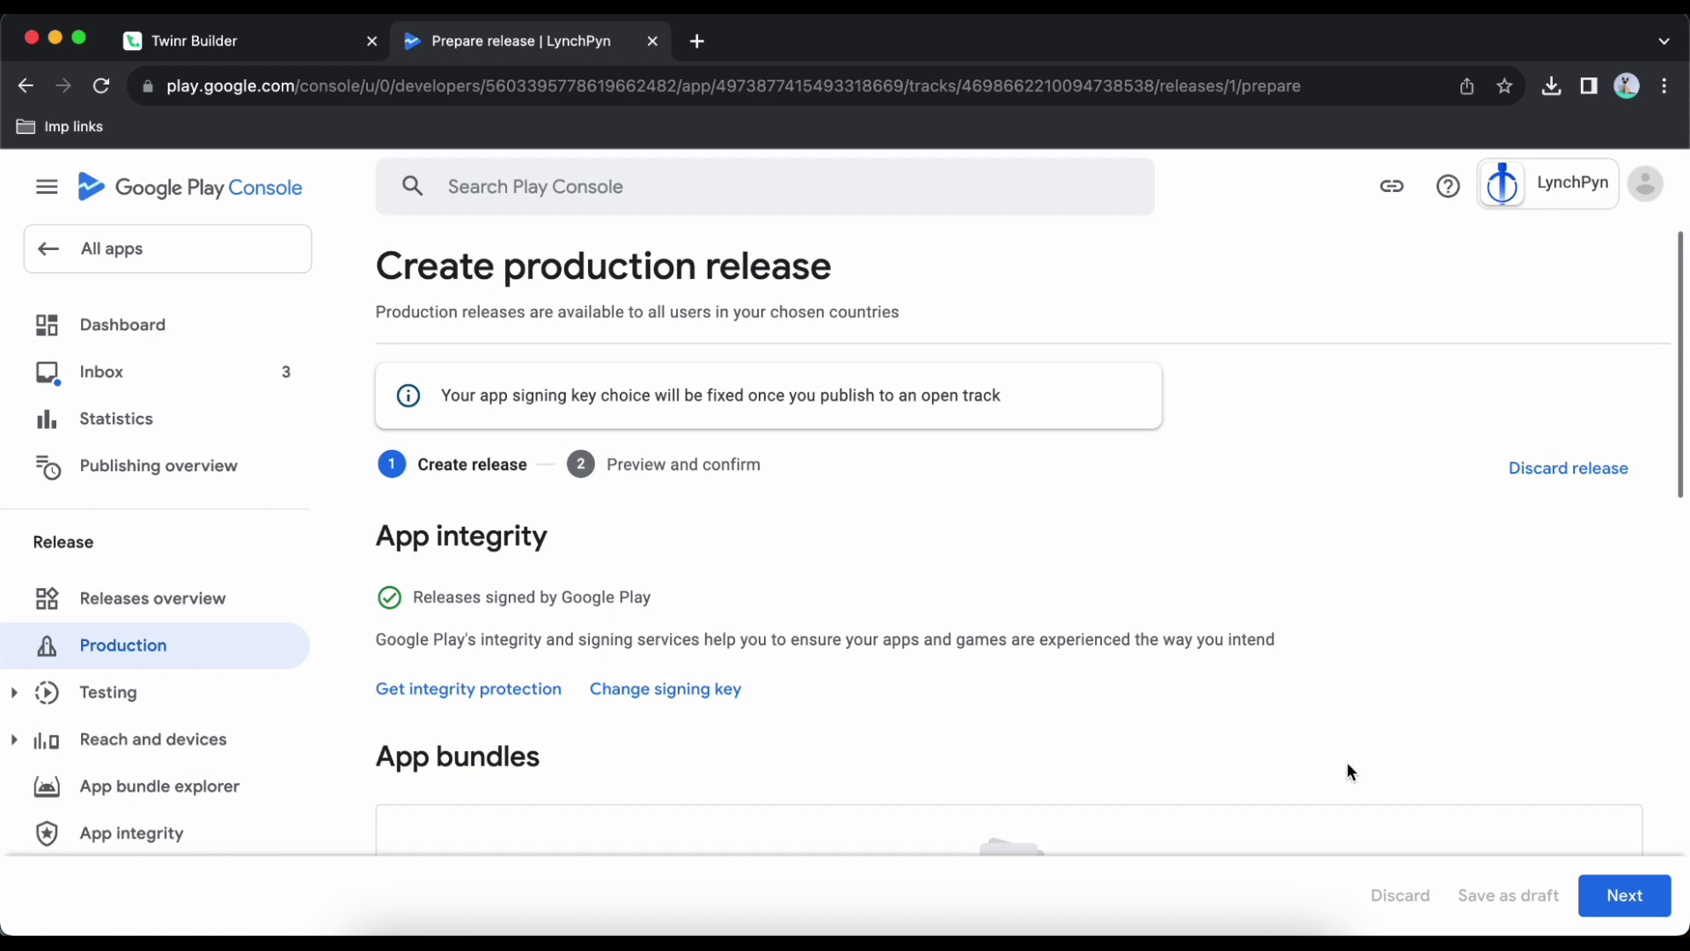
left_click(1624, 898)
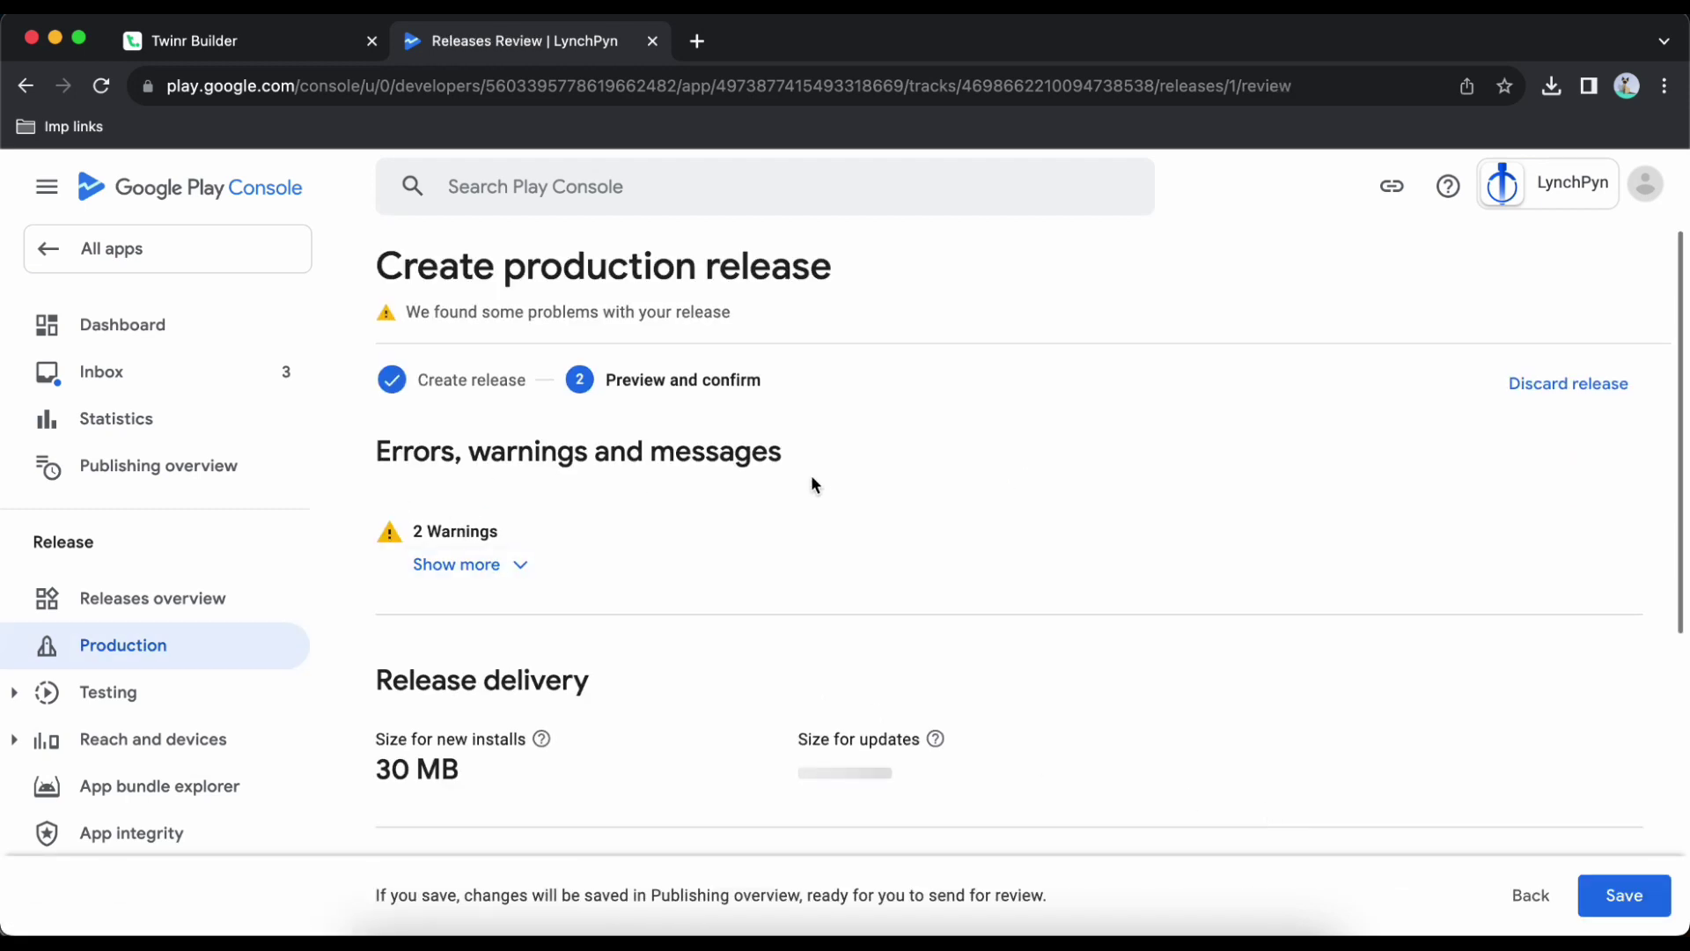
left_click(1626, 902)
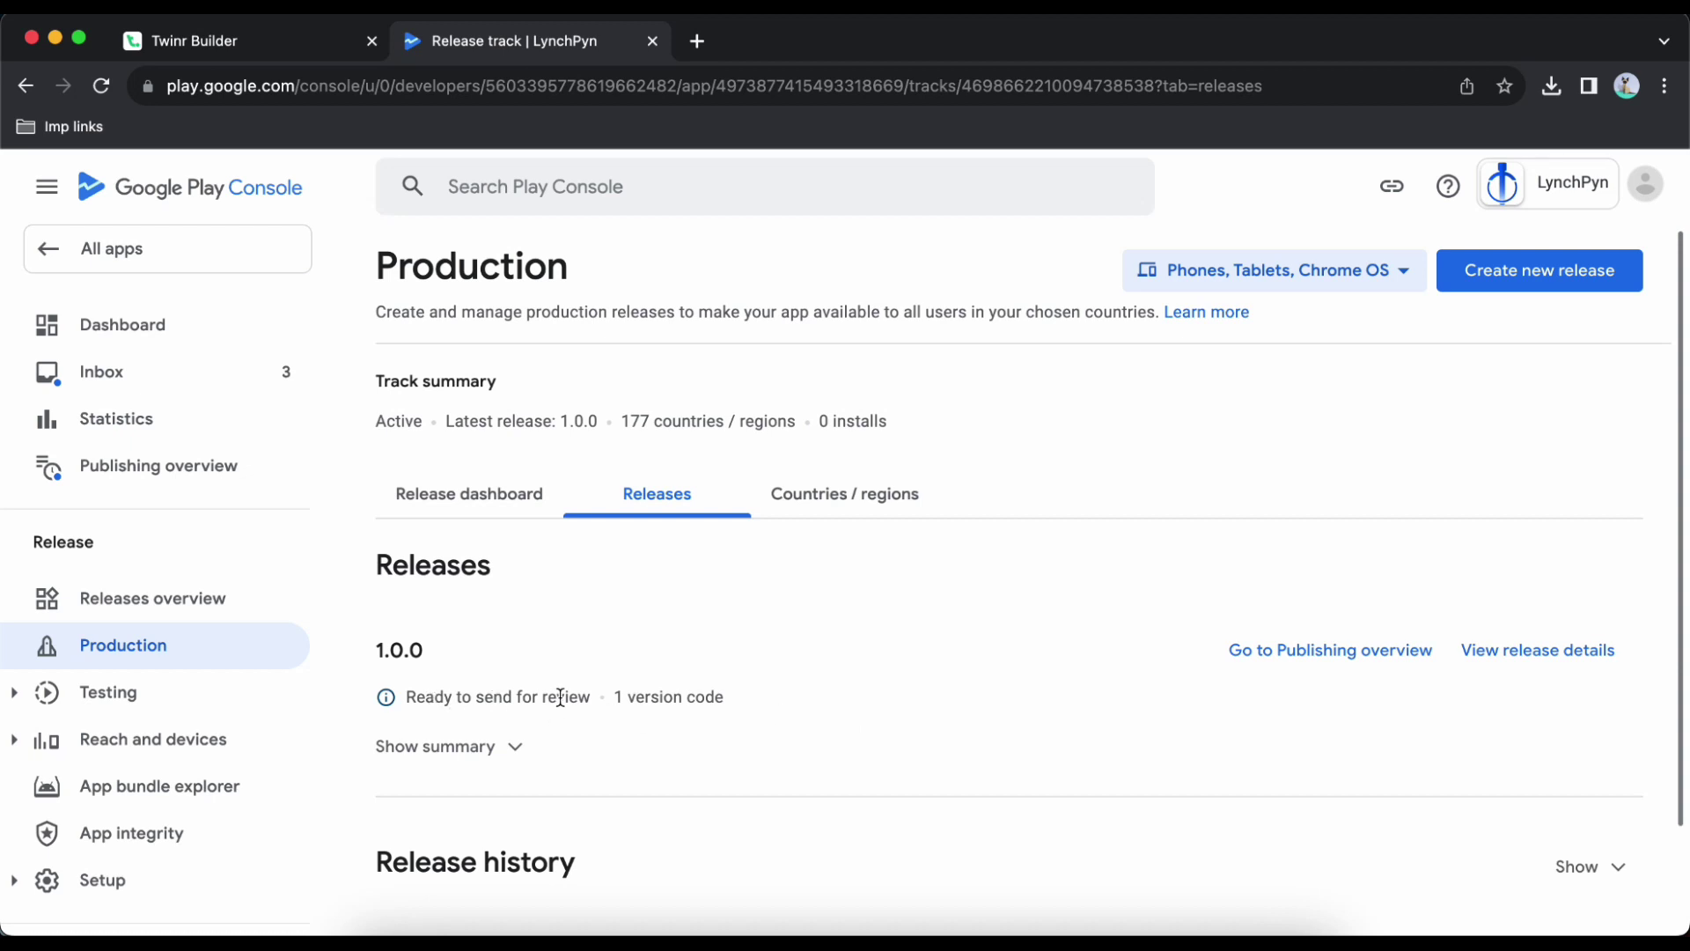
Go to the Publishing overview and dismiss its intro slides
left_click(1264, 650)
left_click(1317, 649)
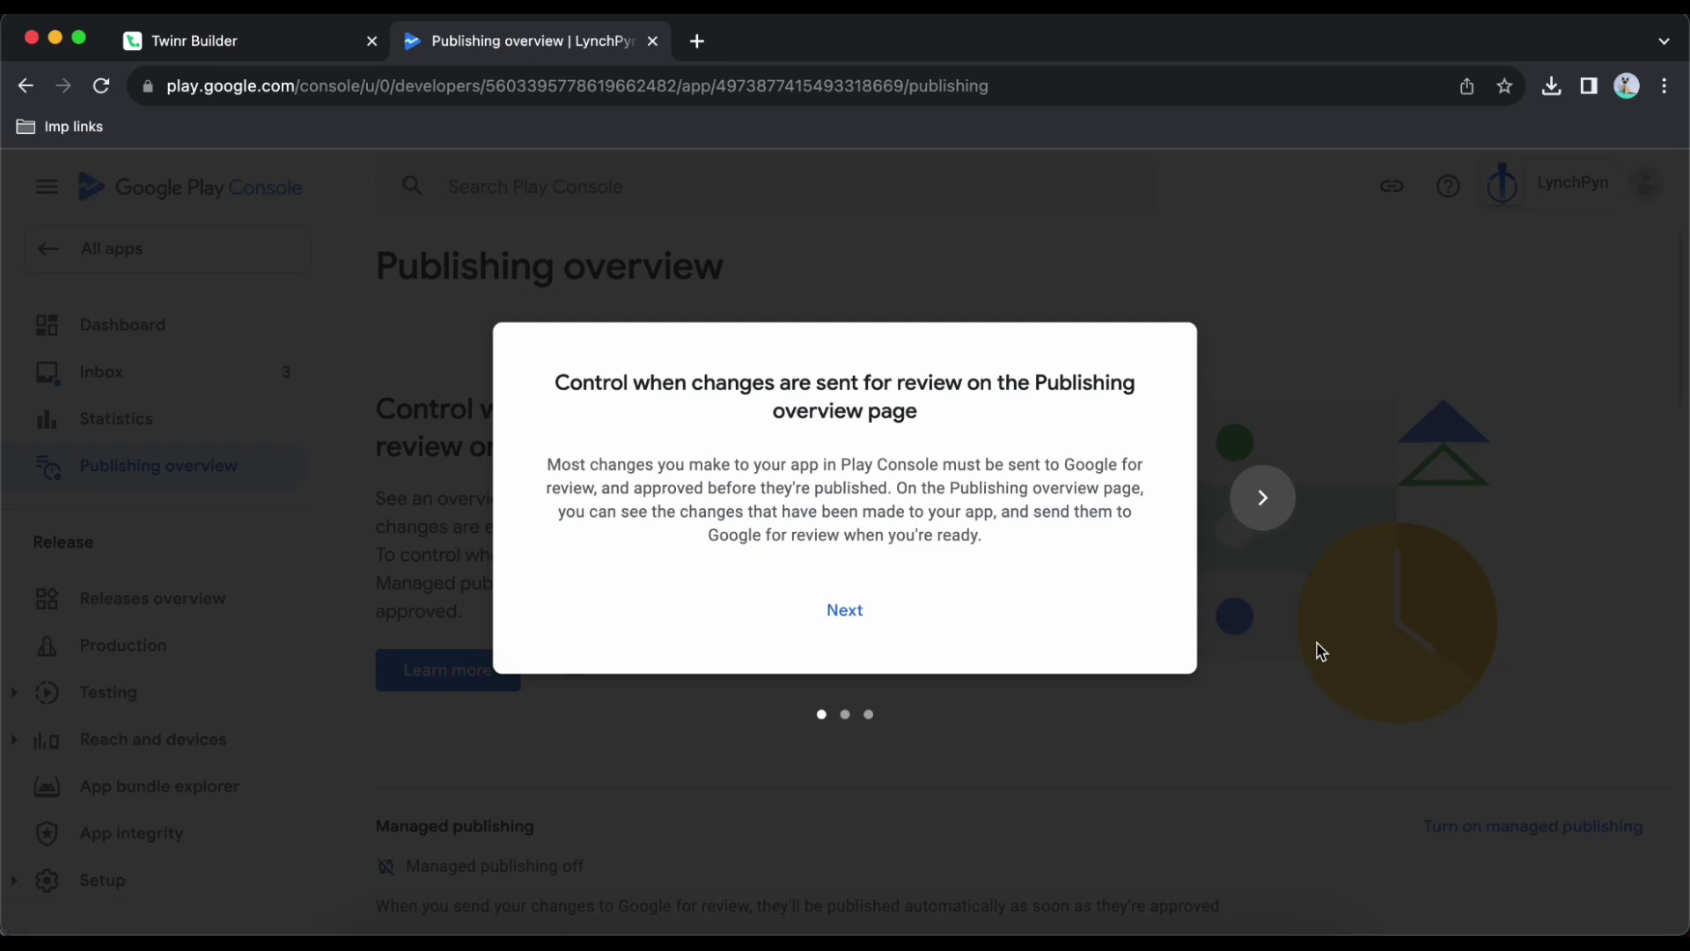
left_click(841, 767)
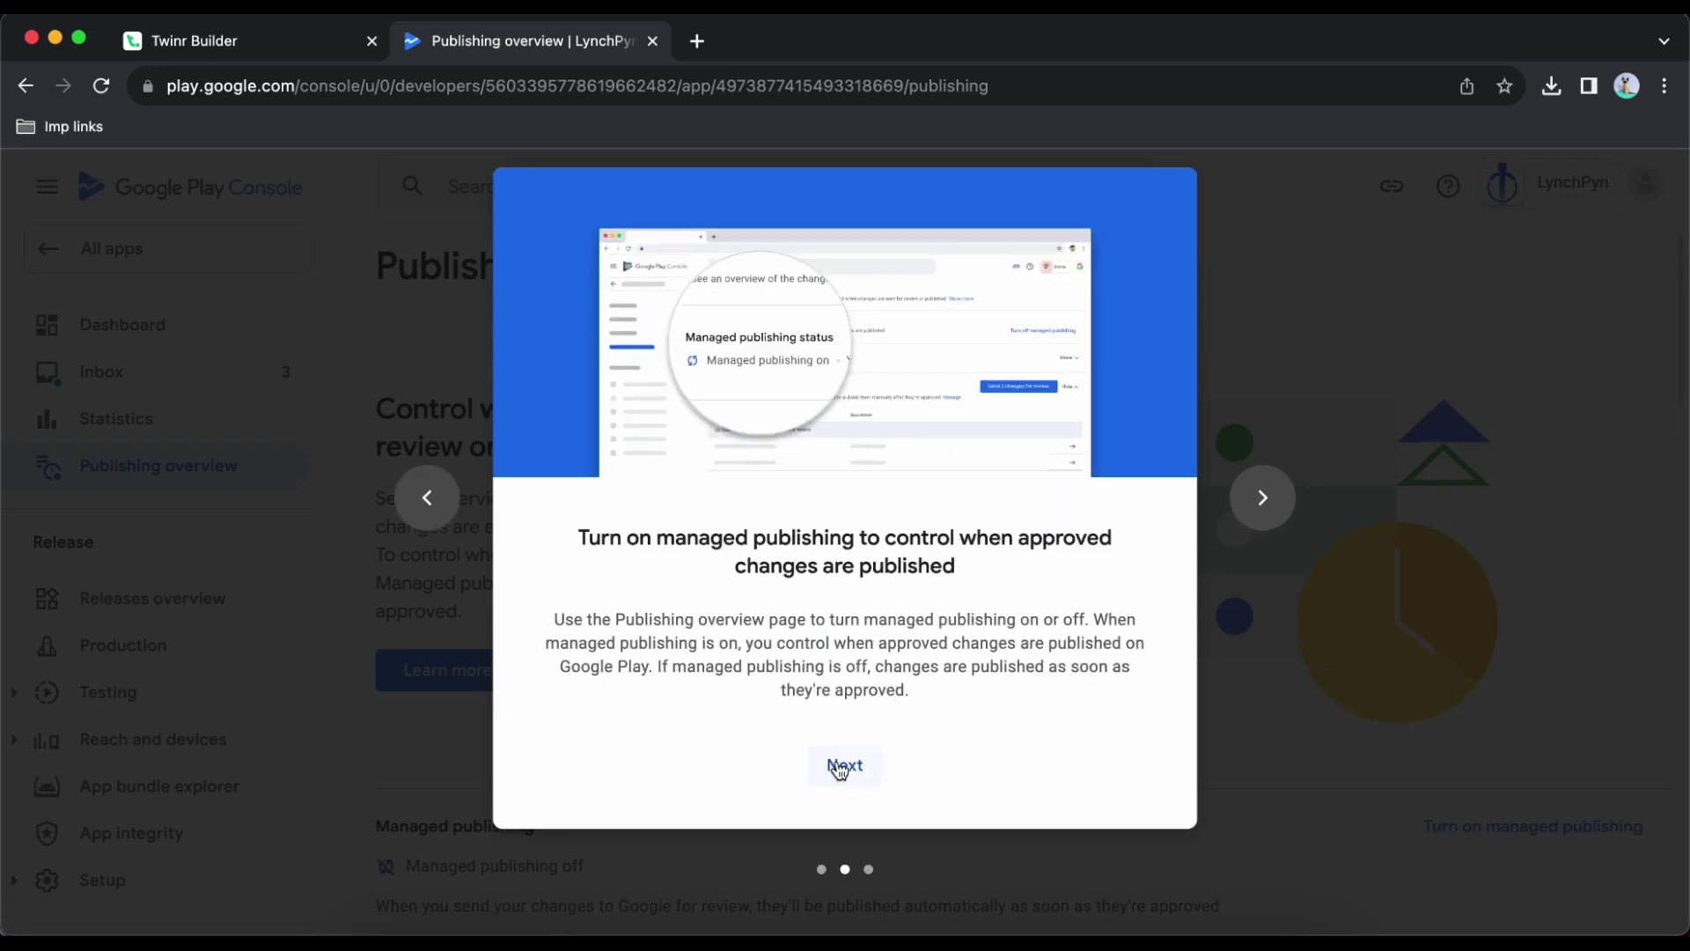
left_click(841, 767)
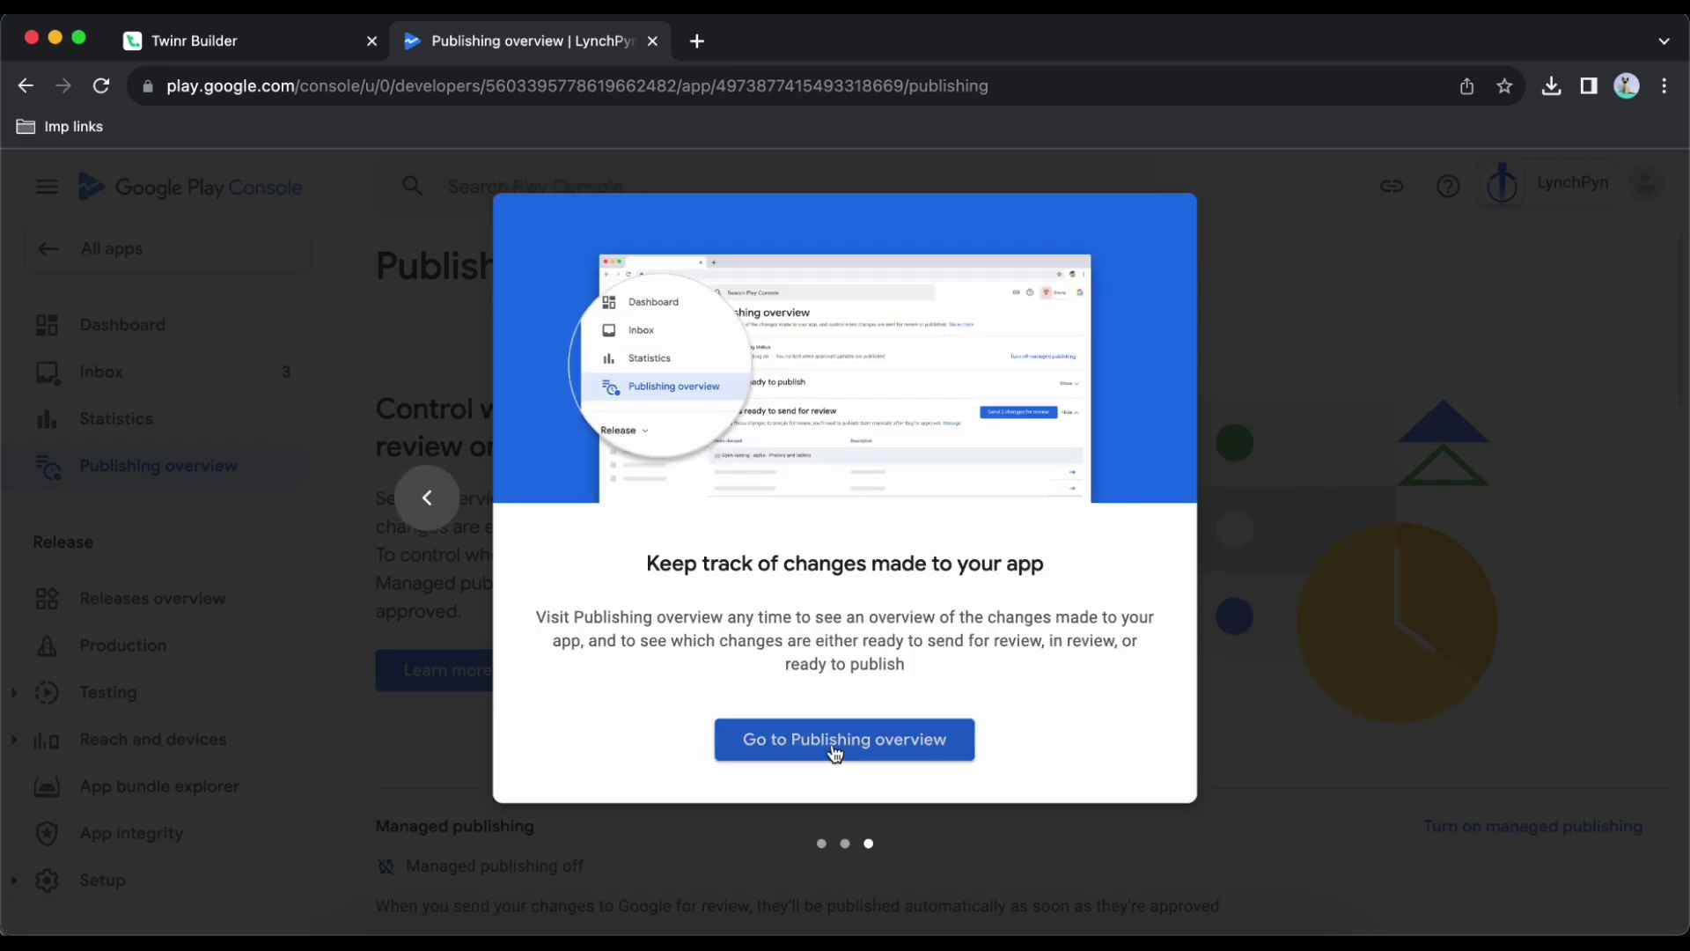
left_click(823, 749)
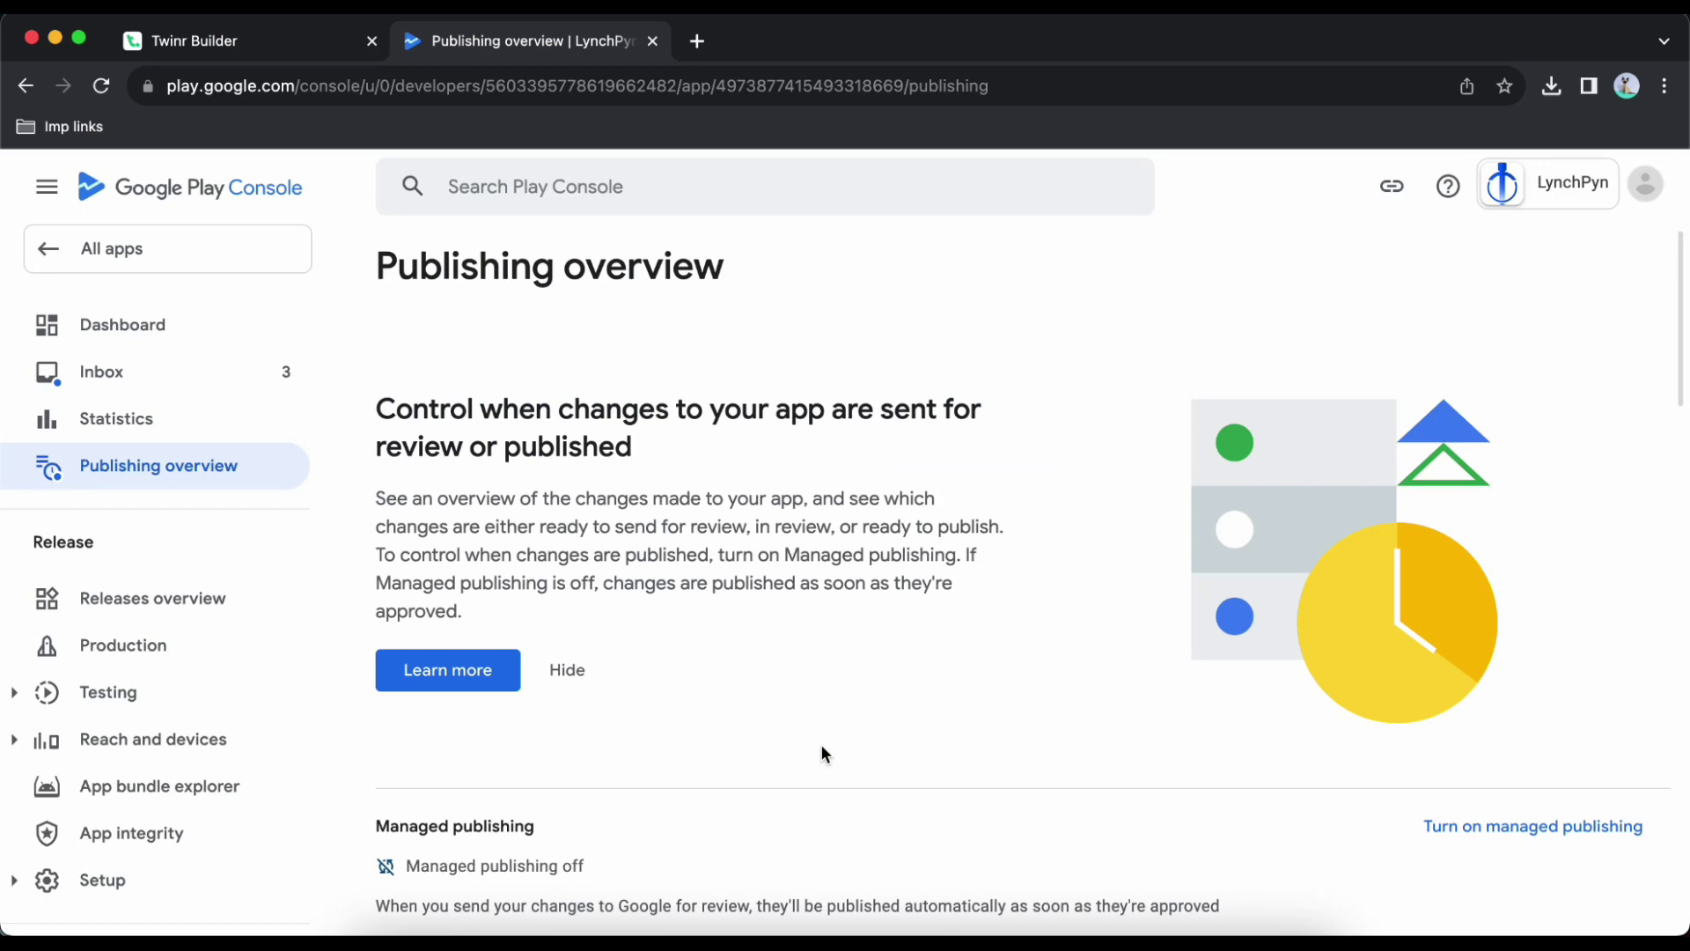
scroll(820, 742, "down", 10)
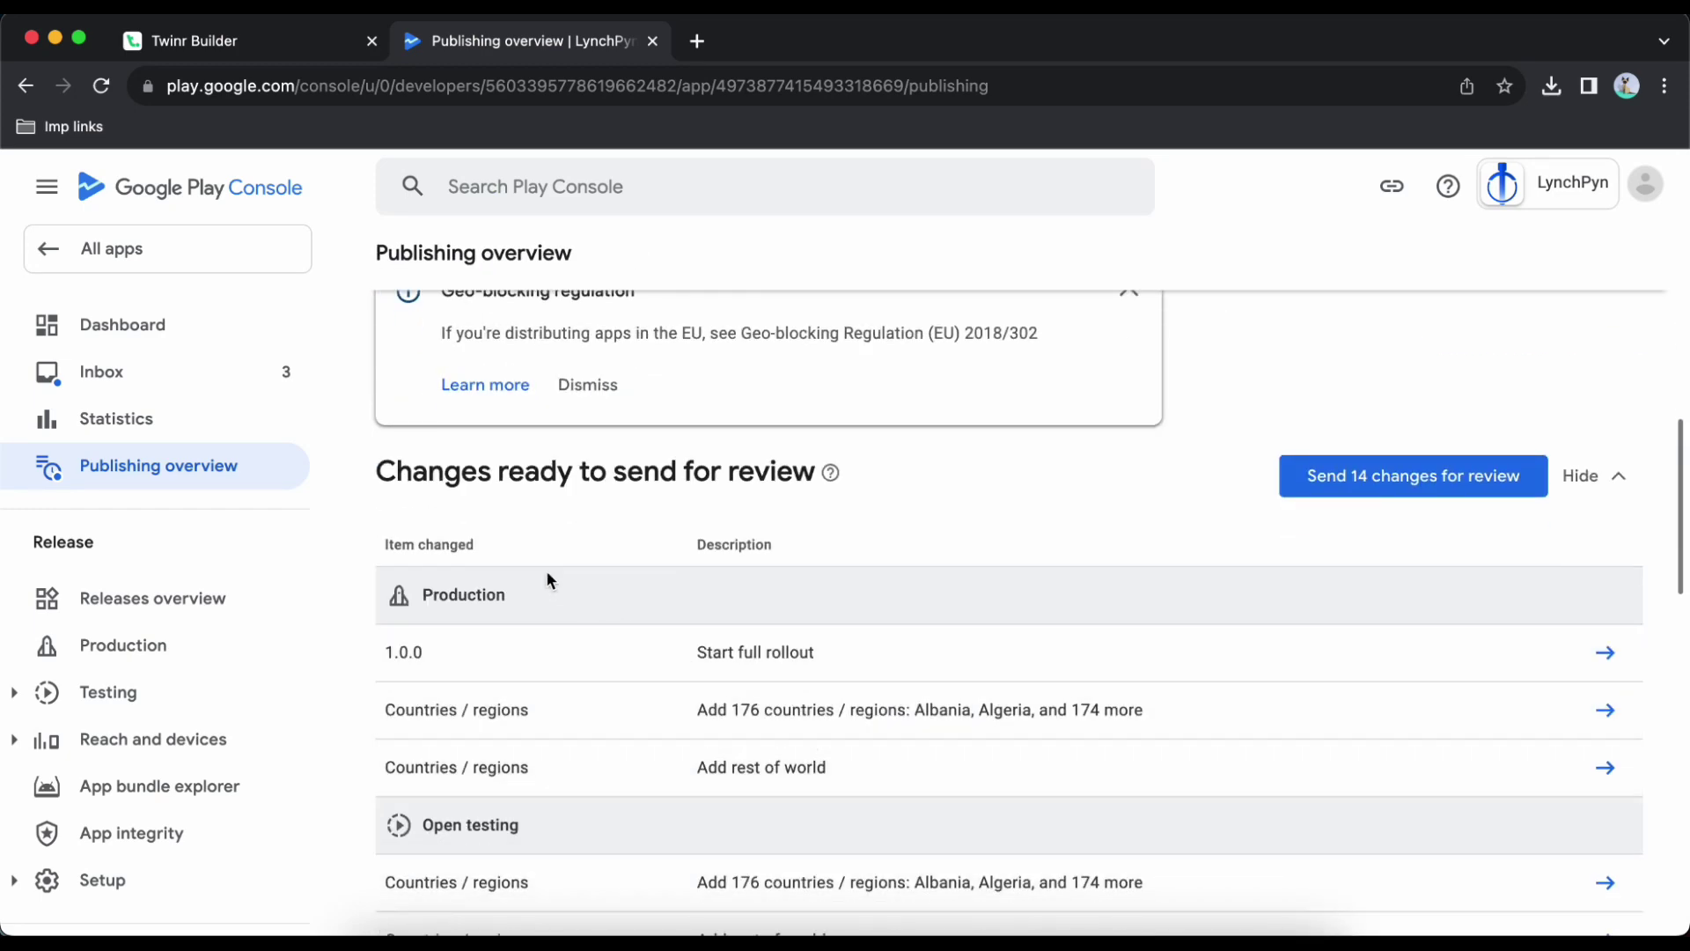
scroll(975, 499, "up", 1)
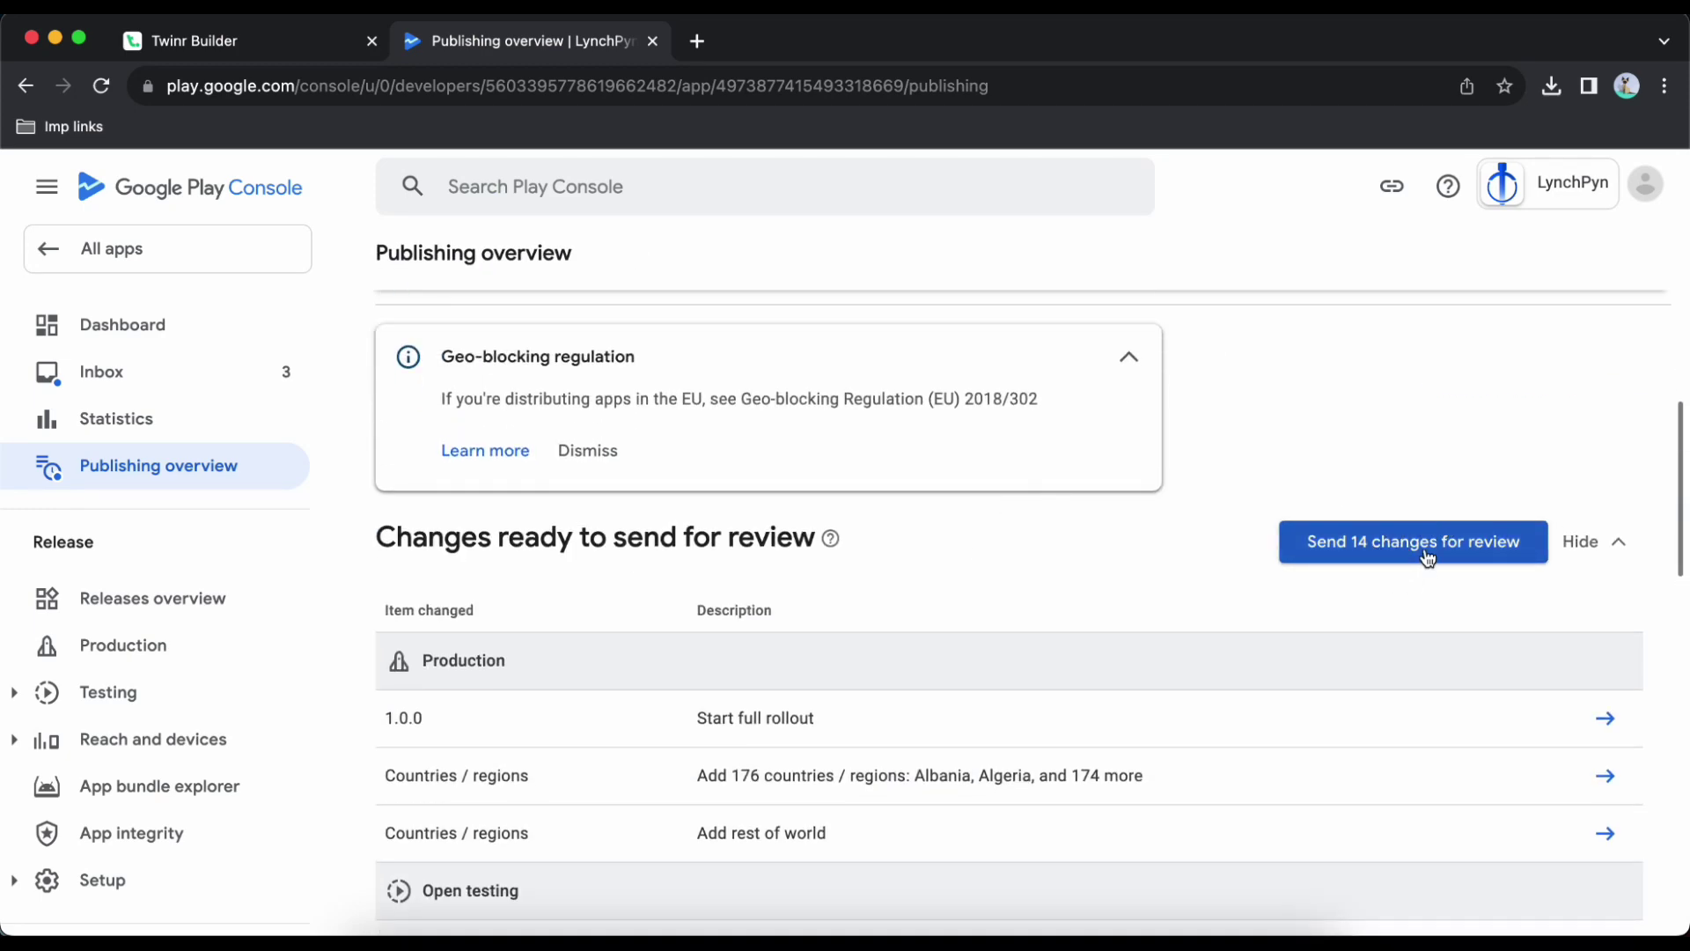
Send the 14 pending changes, including the 1.0.0 full rollout, to Google for review
left_click(1401, 544)
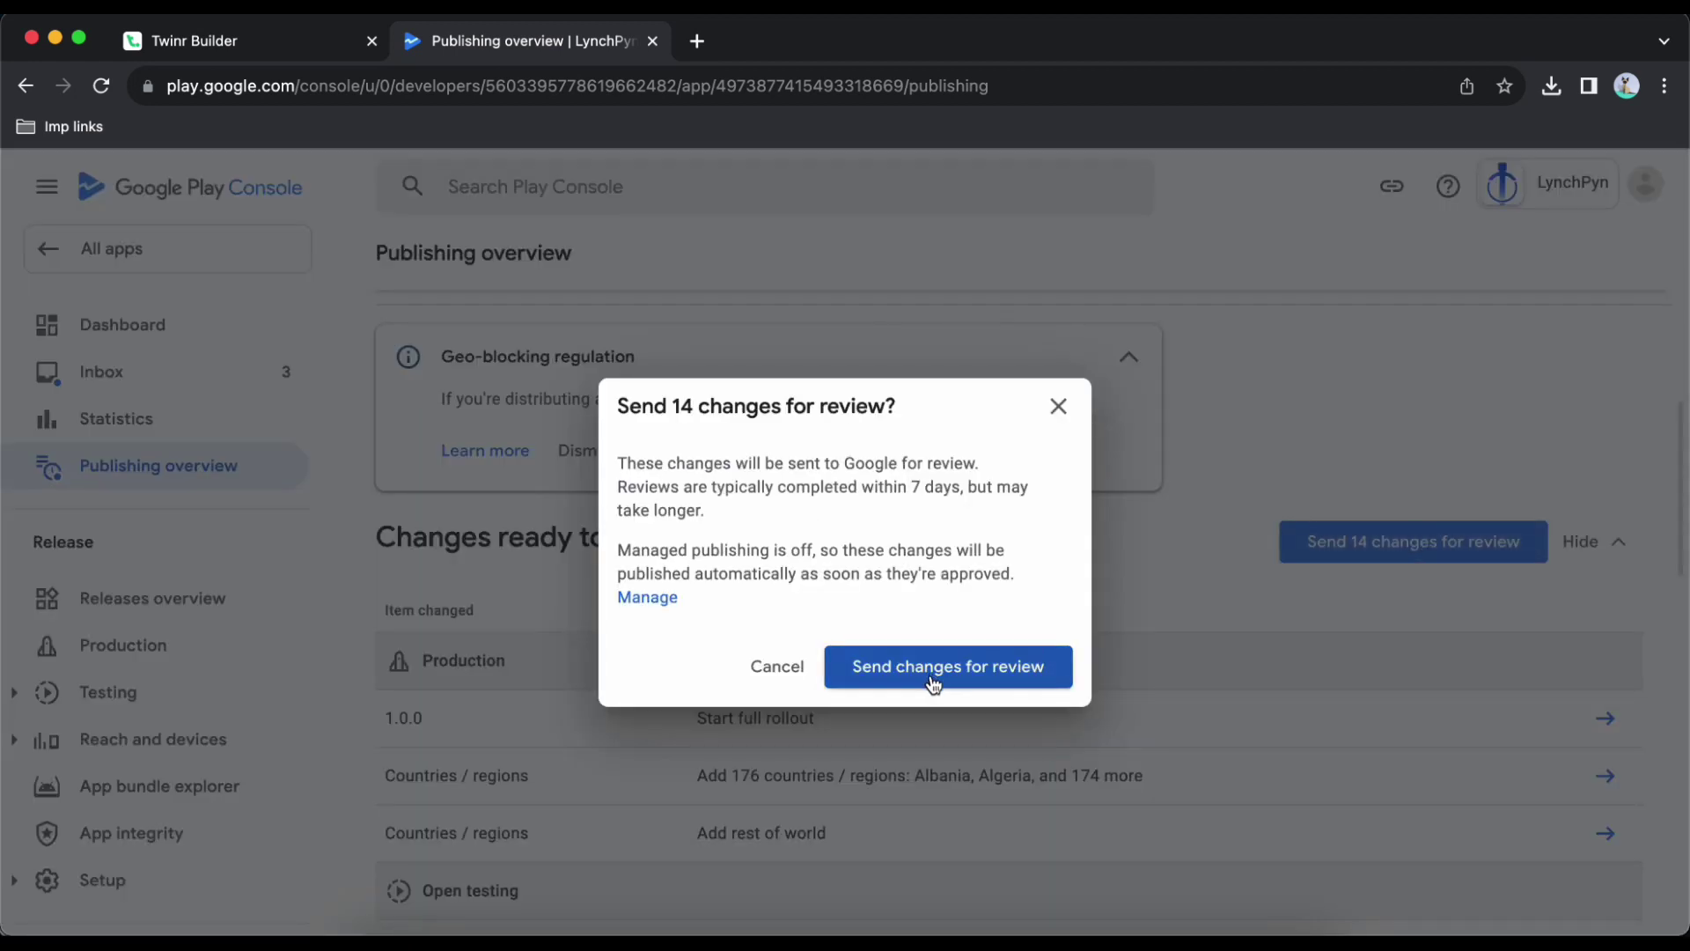
left_click(967, 670)
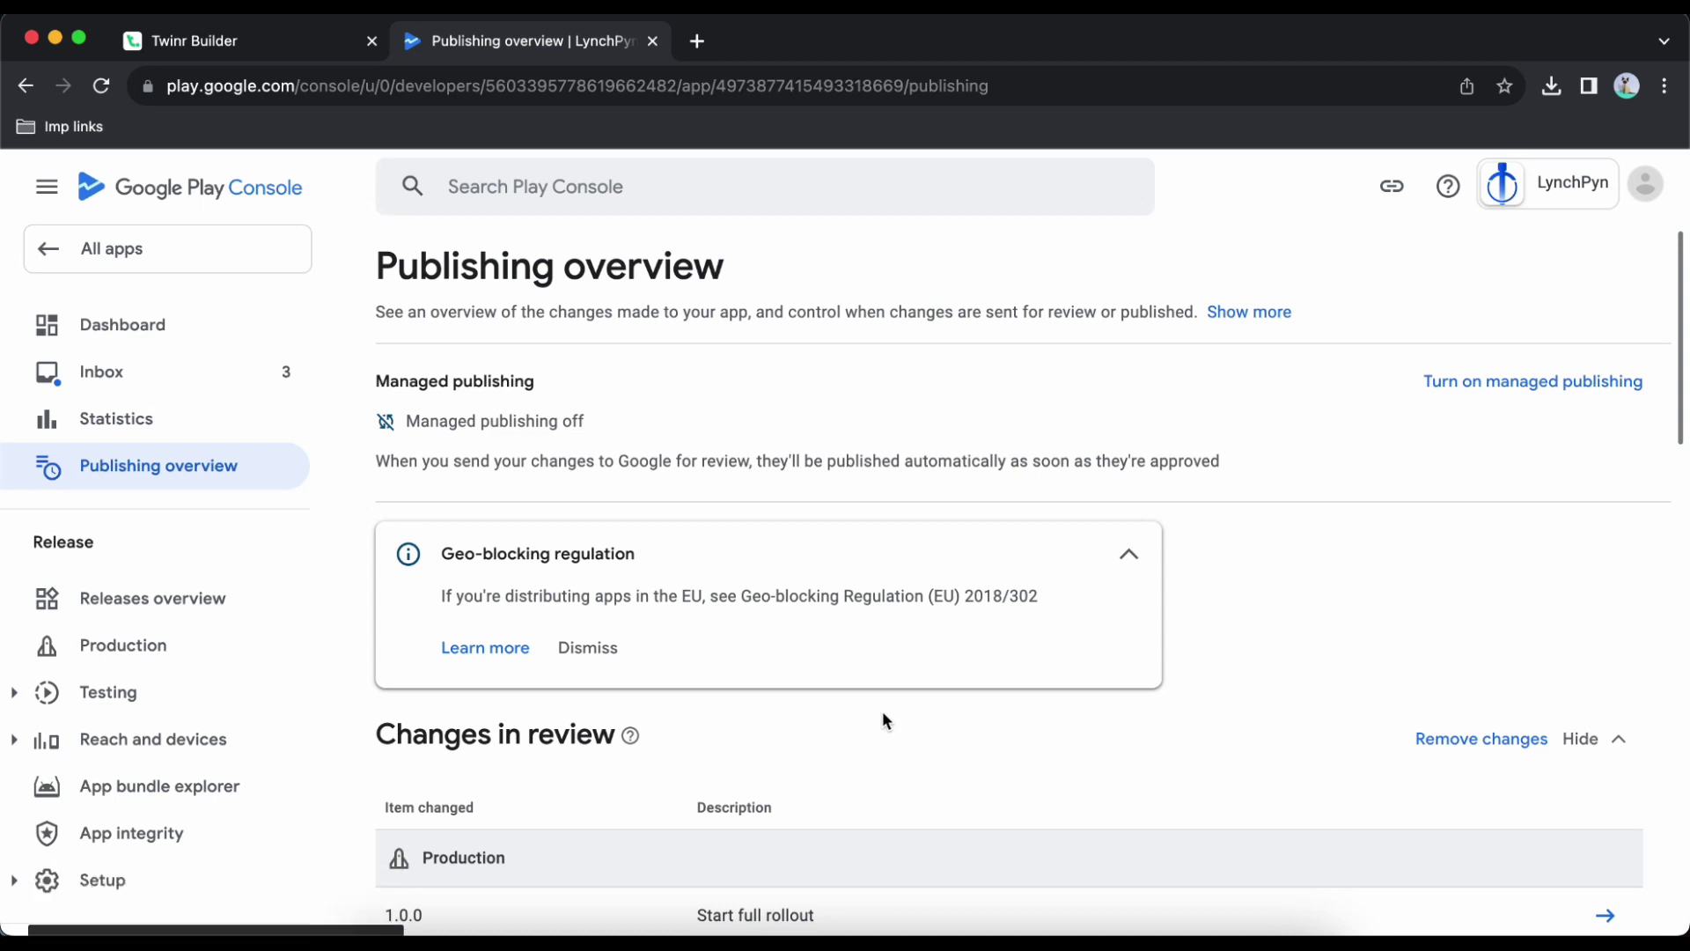
scroll(763, 674, "down", 5)
scroll(762, 672, "up", 7)
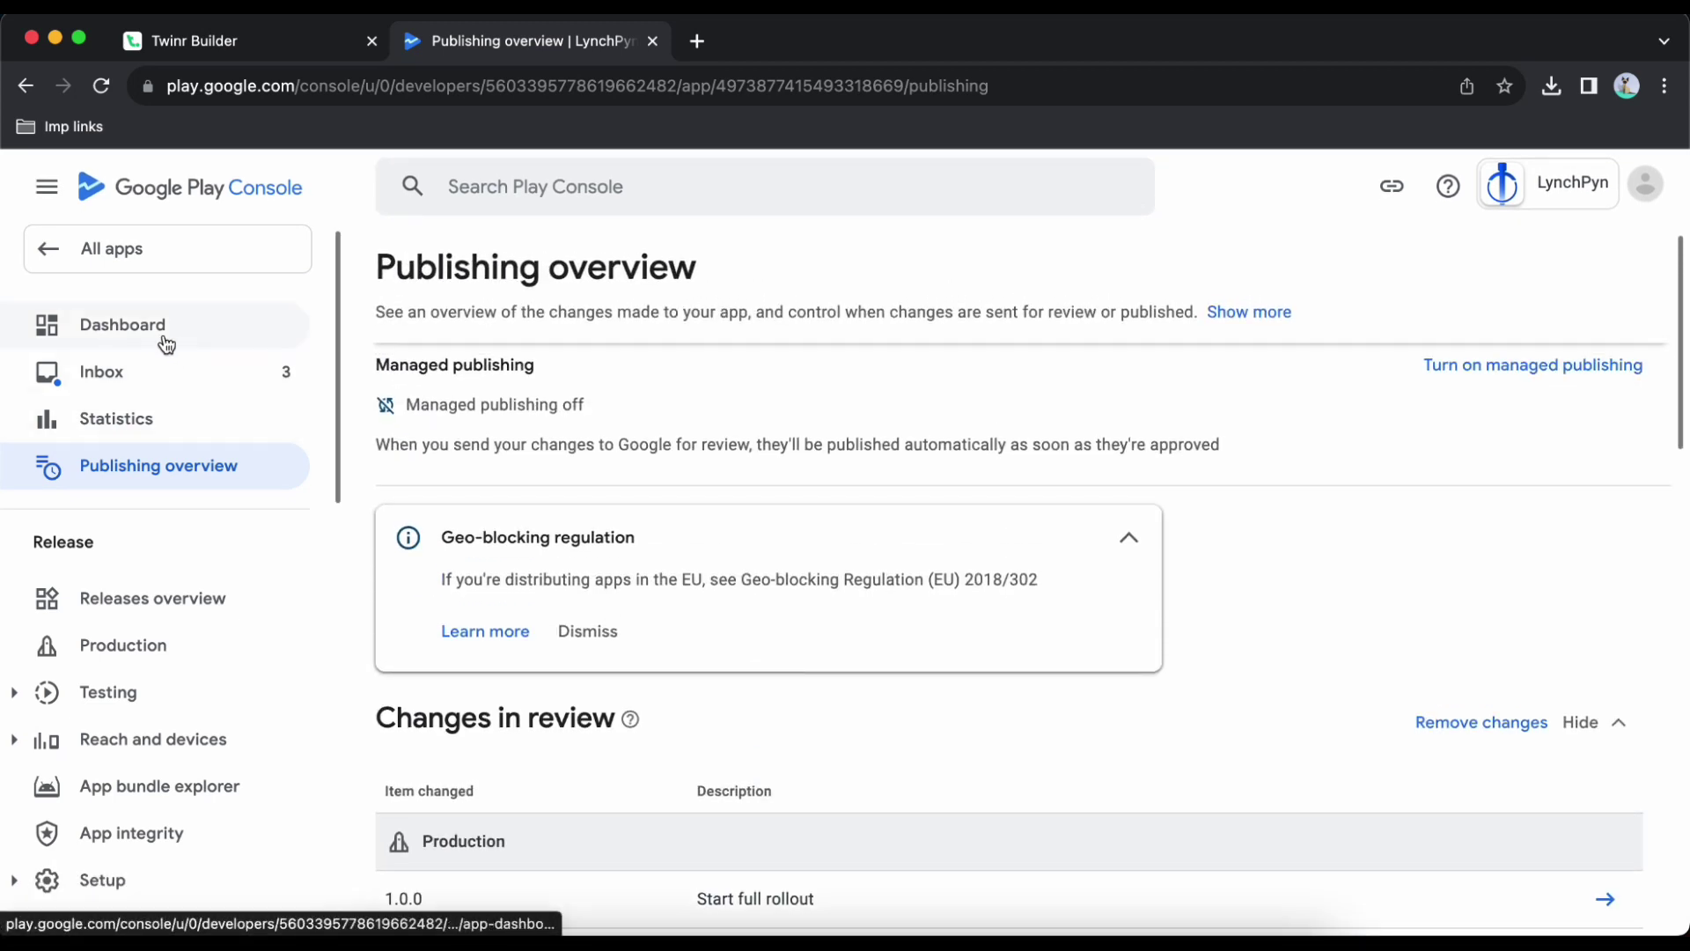
Confirm LynchPyn's dashboard update status reads In review, reload, then view All apps
left_click(122, 330)
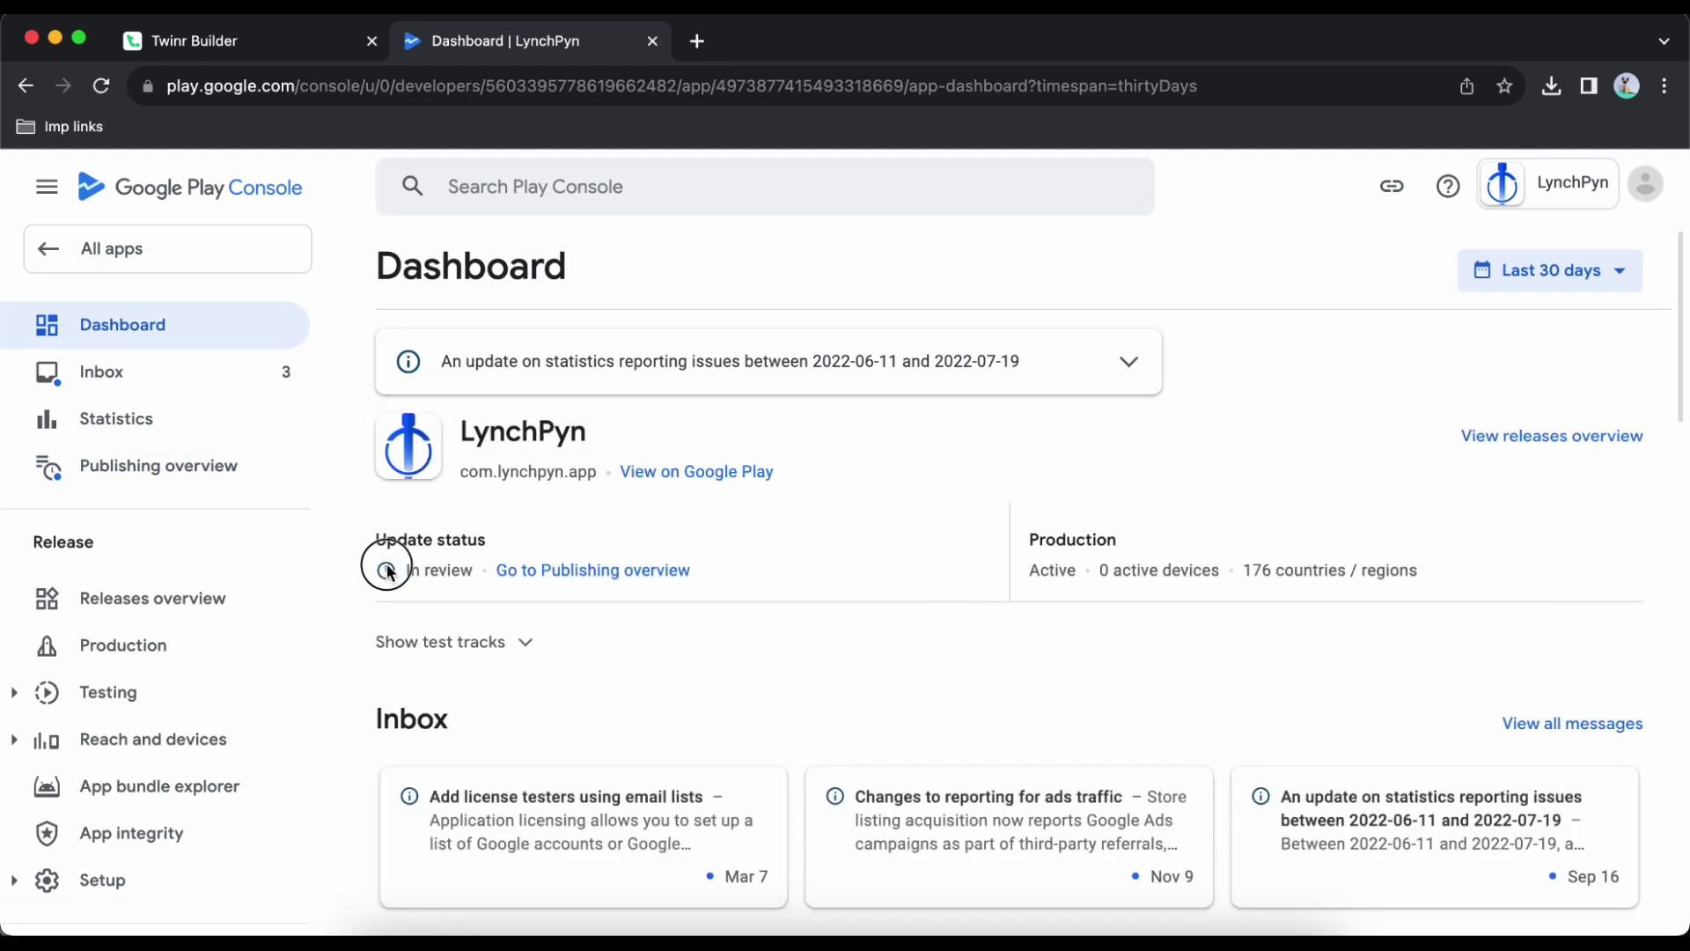
left_click_drag(471, 572, 384, 579)
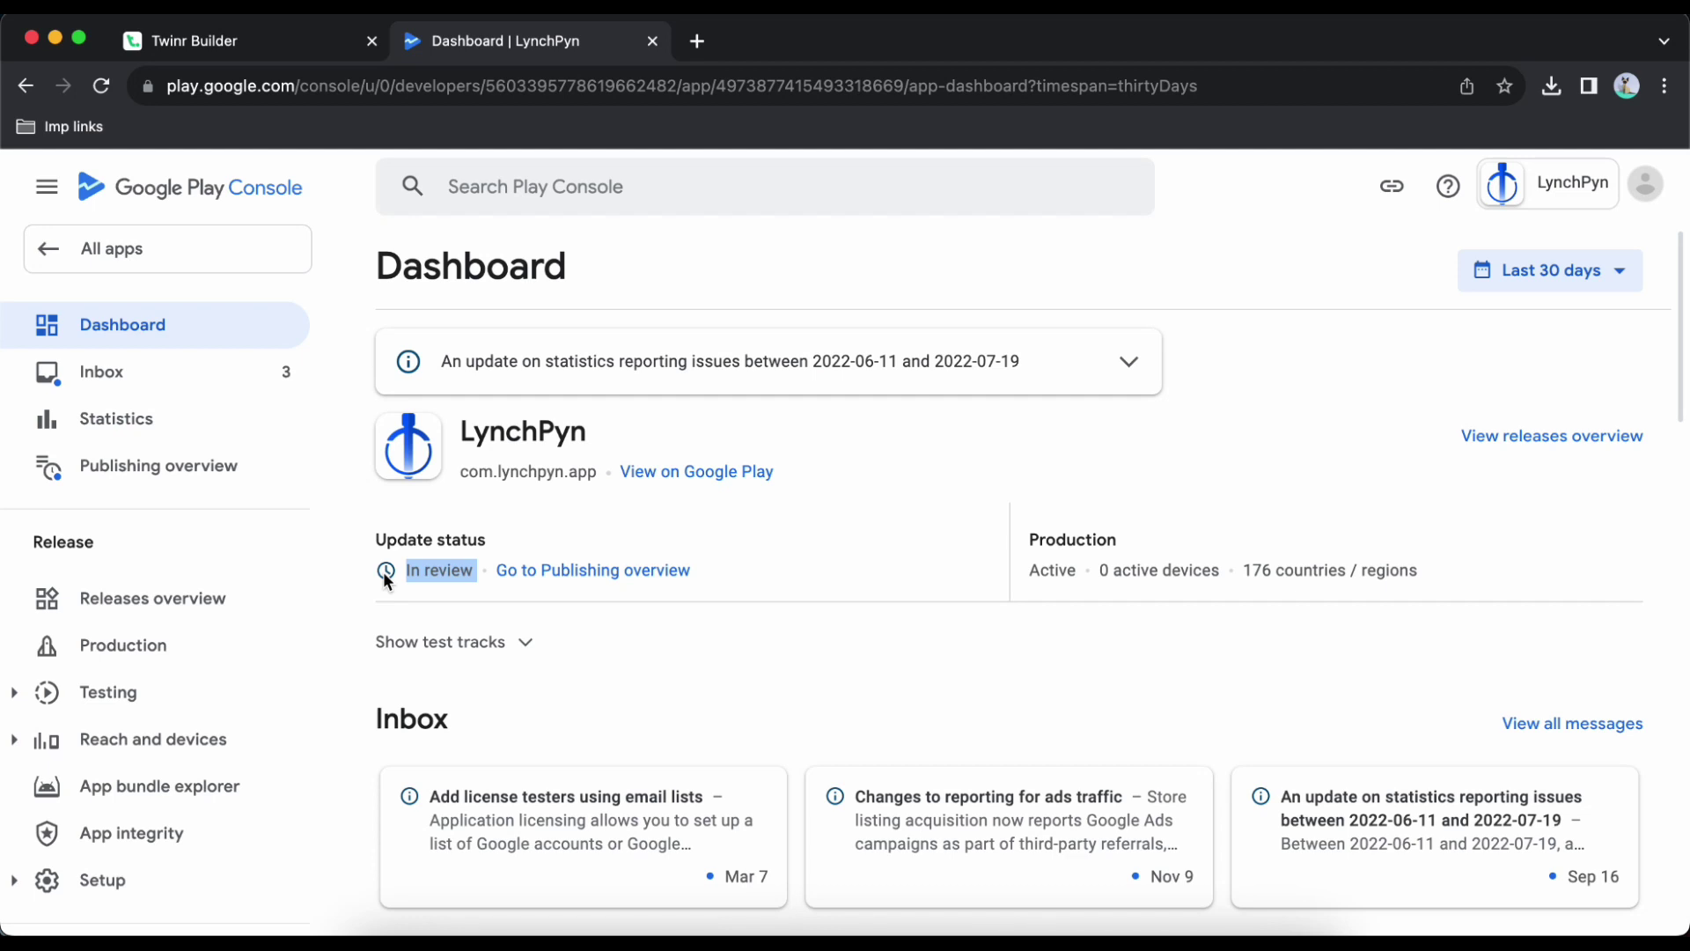
left_click(103, 90)
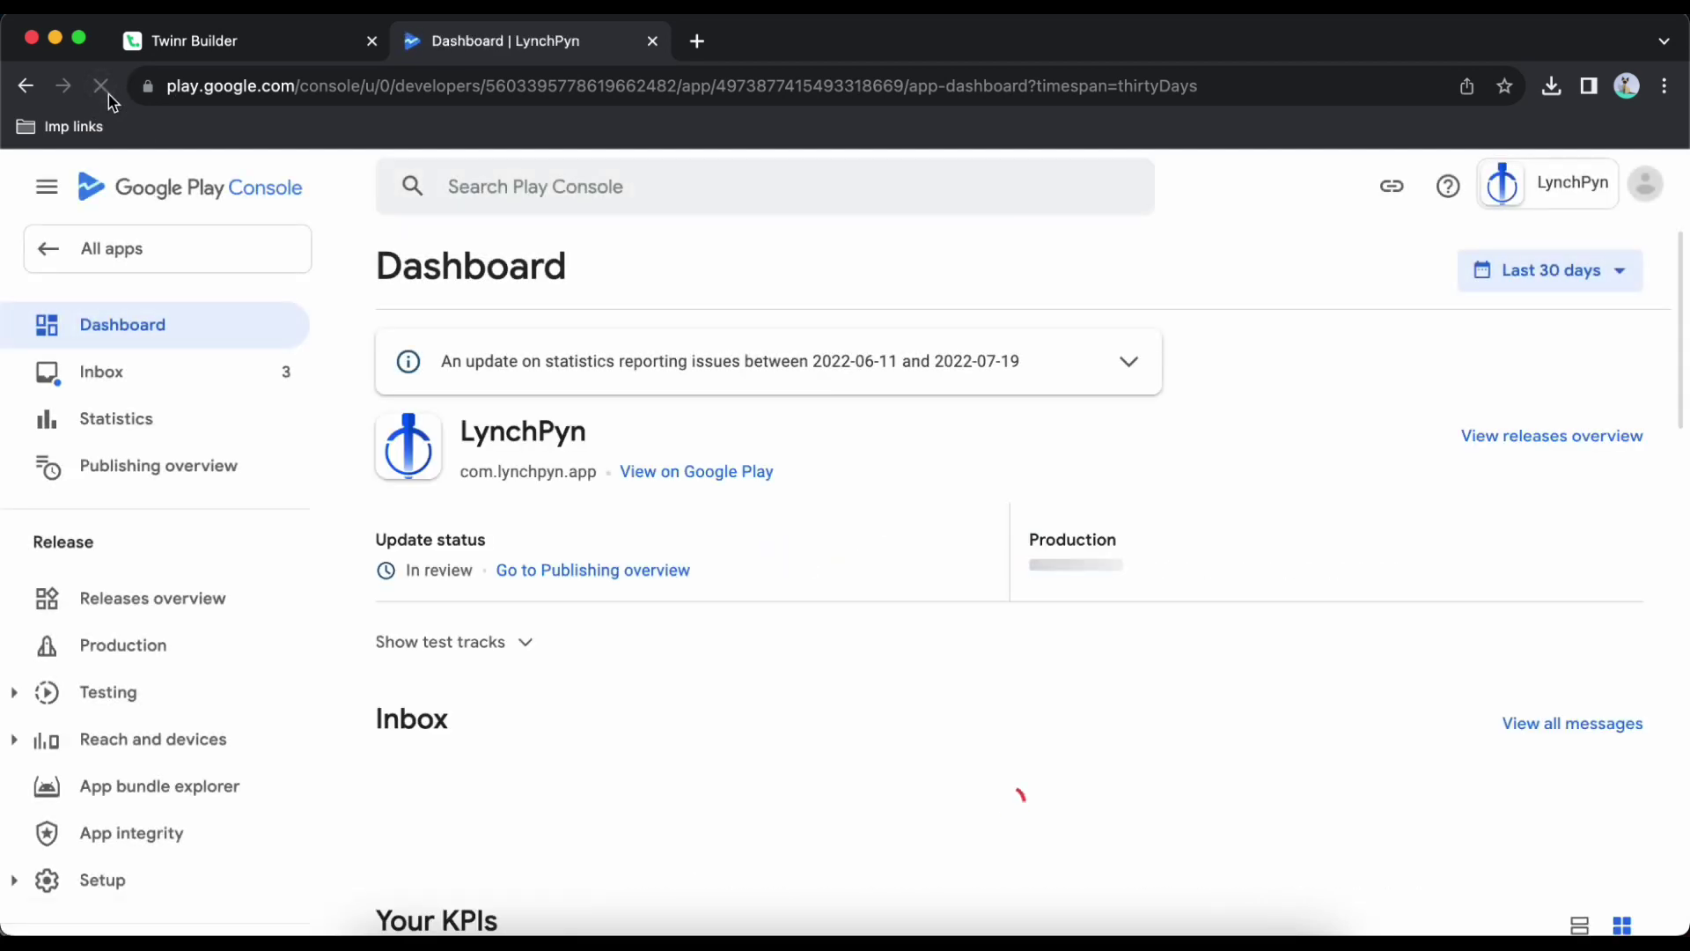
left_click(48, 249)
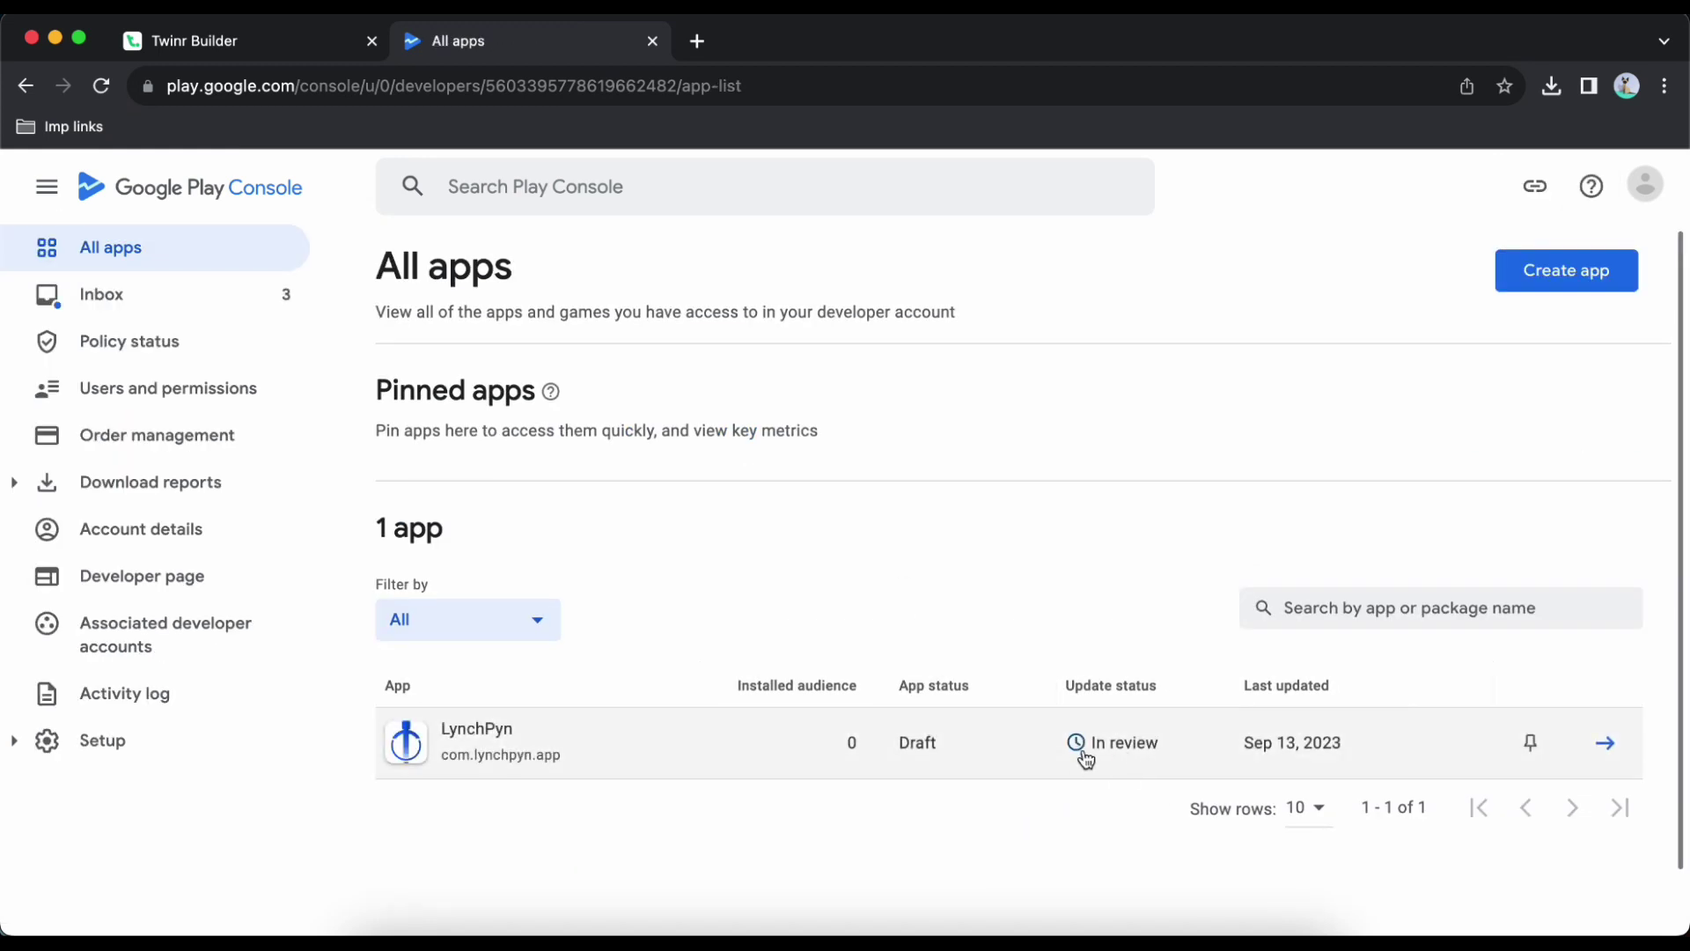